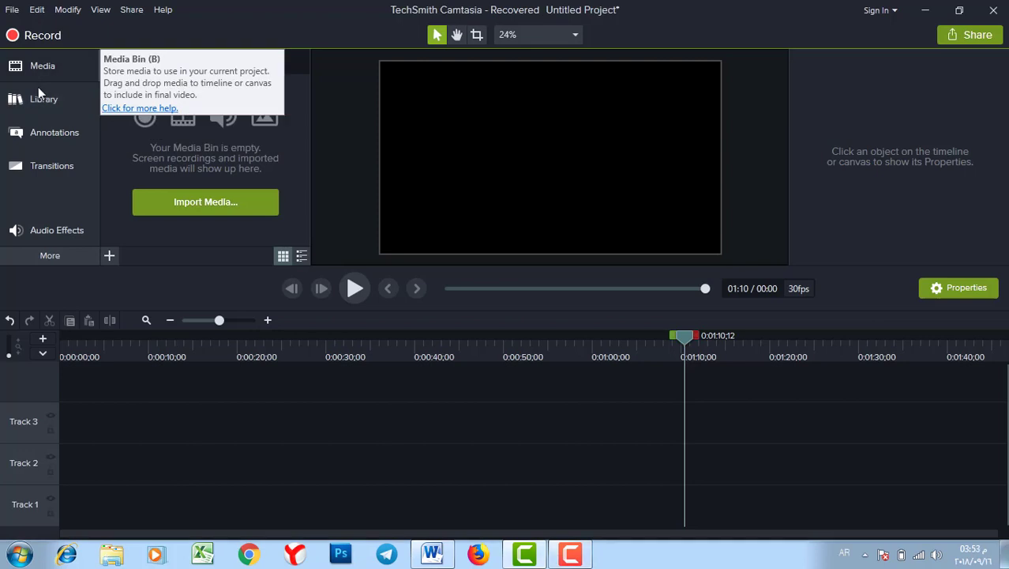
# Add the cornercircles intro from the Intros folder of the Camtasia 2018 library to the timeline at the playhead
pyautogui.click(33, 99)
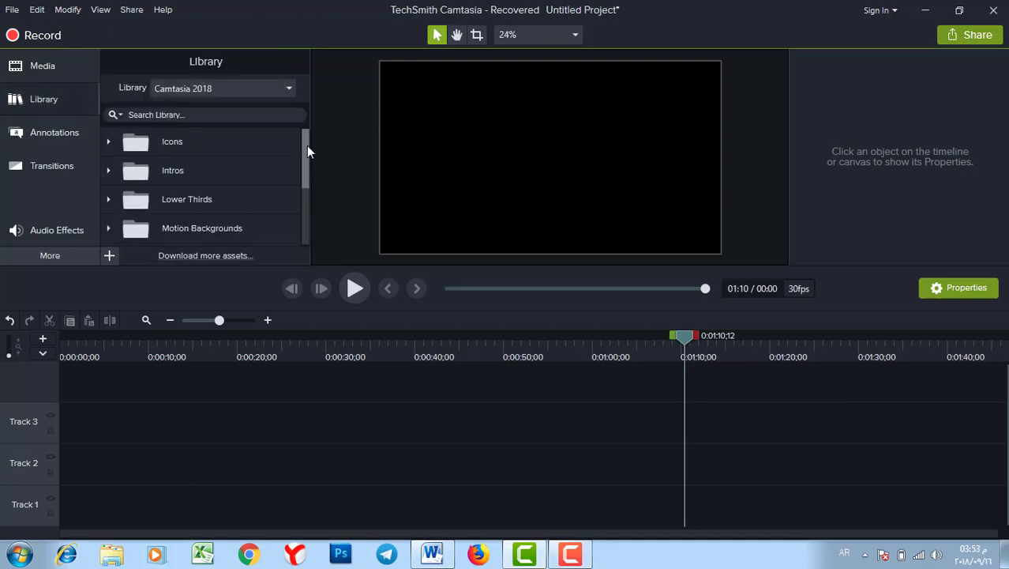
pyautogui.moveTo(306, 145)
pyautogui.mouseDown()
pyautogui.moveTo(301, 192)
pyautogui.moveTo(306, 147)
pyautogui.mouseUp()
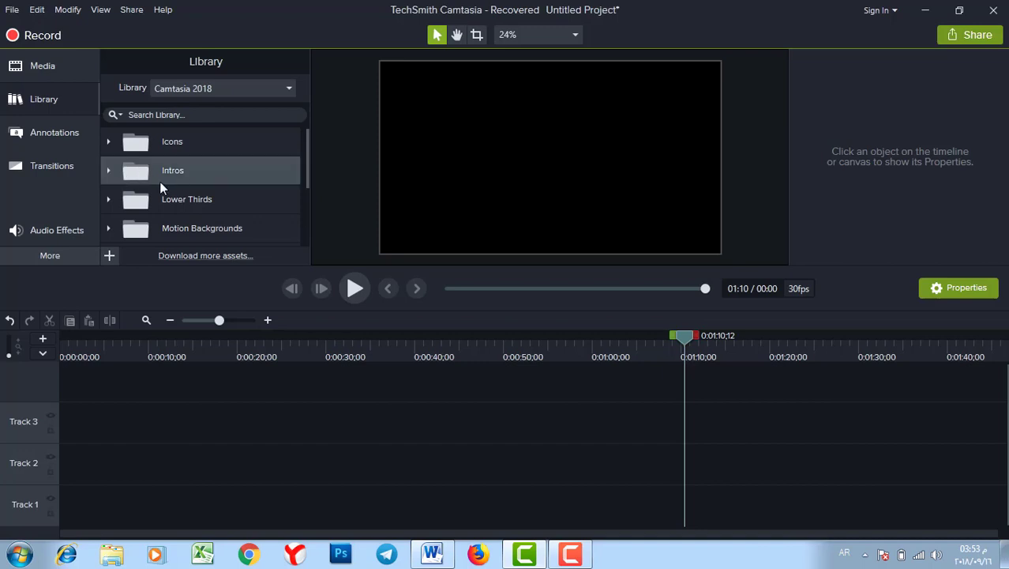
pyautogui.click(109, 170)
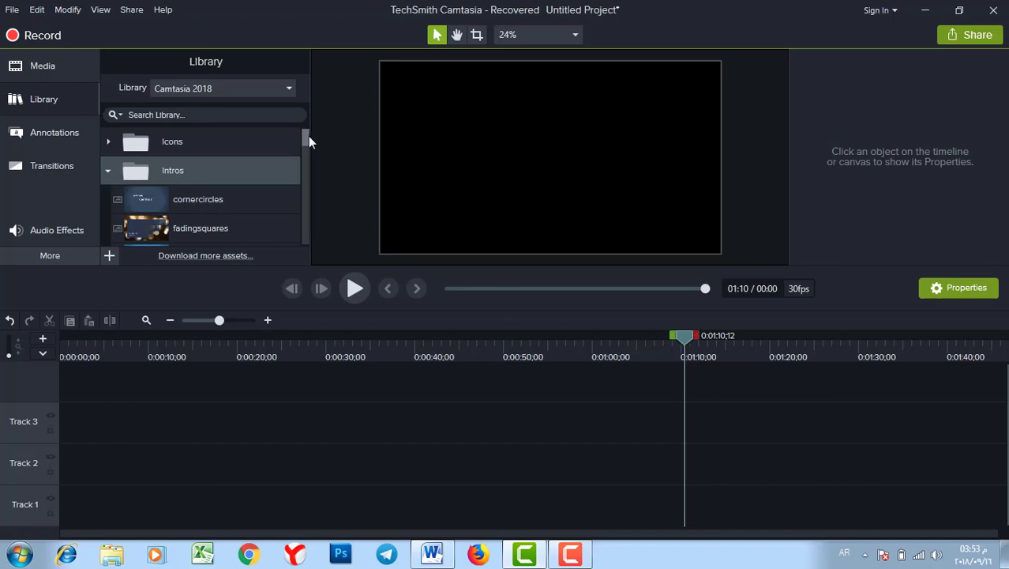
pyautogui.moveTo(305, 140); pyautogui.dragTo(304, 140)
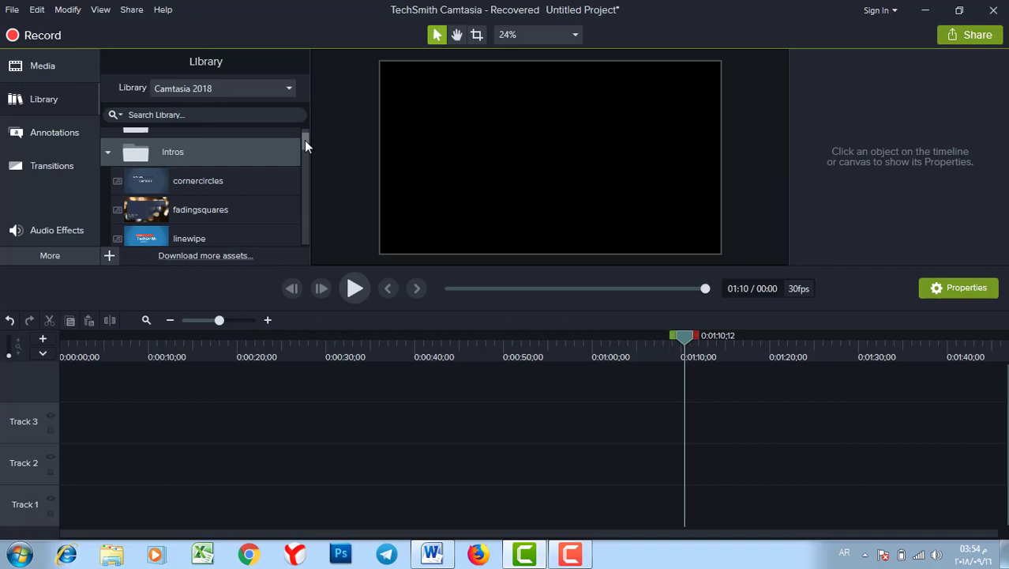
pyautogui.click(151, 180)
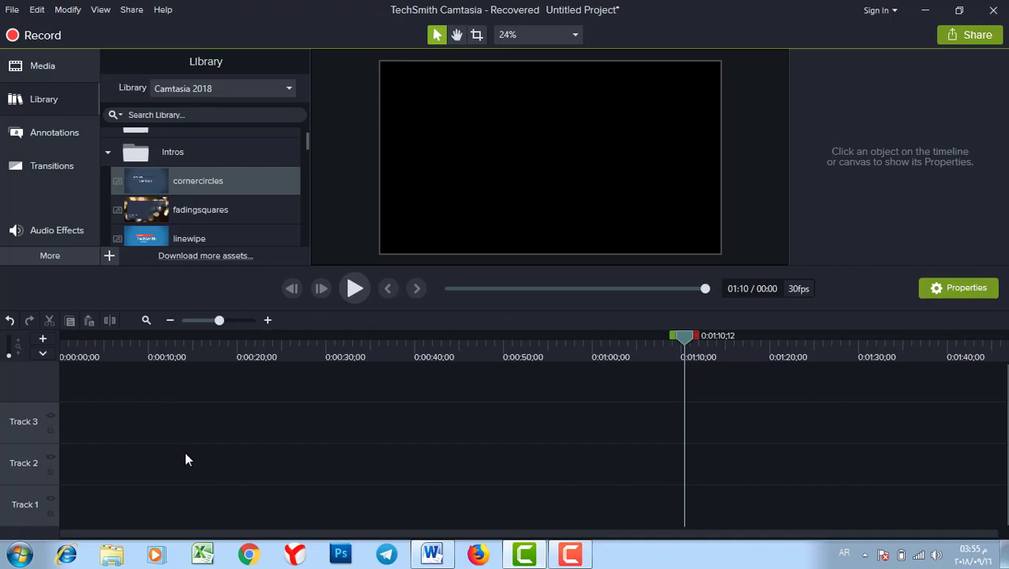
pyautogui.rightClick(157, 177)
pyautogui.click(210, 185)
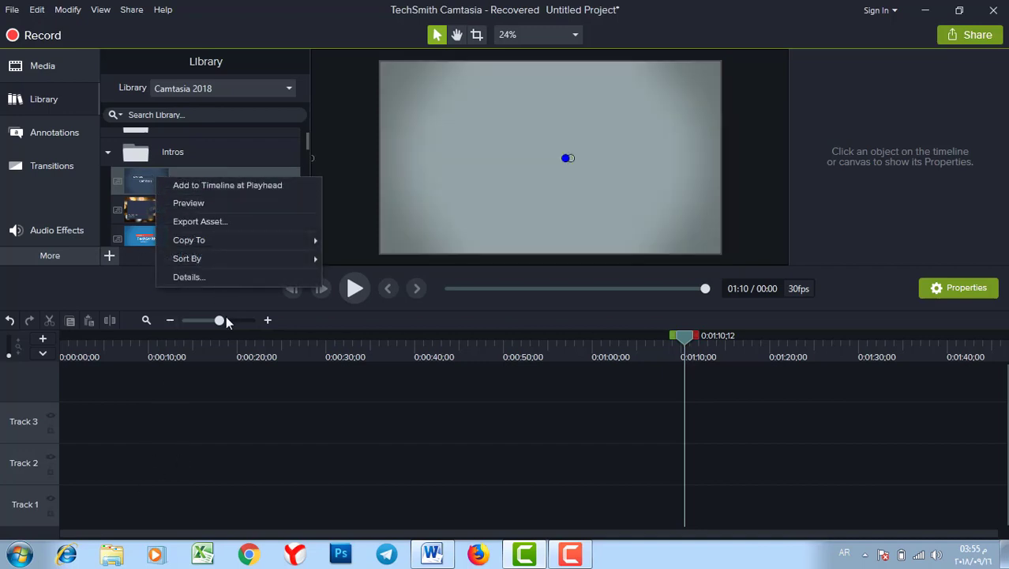
pyautogui.moveTo(712, 497)
pyautogui.mouseDown()
pyautogui.moveTo(276, 515)
pyautogui.moveTo(608, 514)
pyautogui.moveTo(722, 500)
pyautogui.mouseUp()
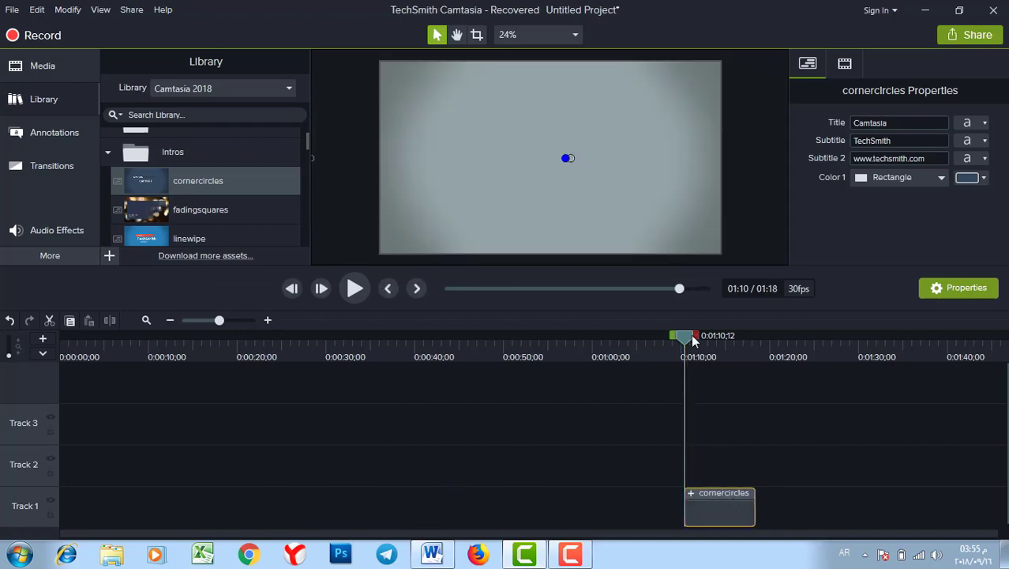
# Return the playhead to 0:00:00;00 and move the cornercircles clip to the start of Track 1
pyautogui.click(692, 338)
pyautogui.moveTo(687, 338); pyautogui.dragTo(240, 338)
pyautogui.moveTo(1, 330); pyautogui.dragTo(60, 340)
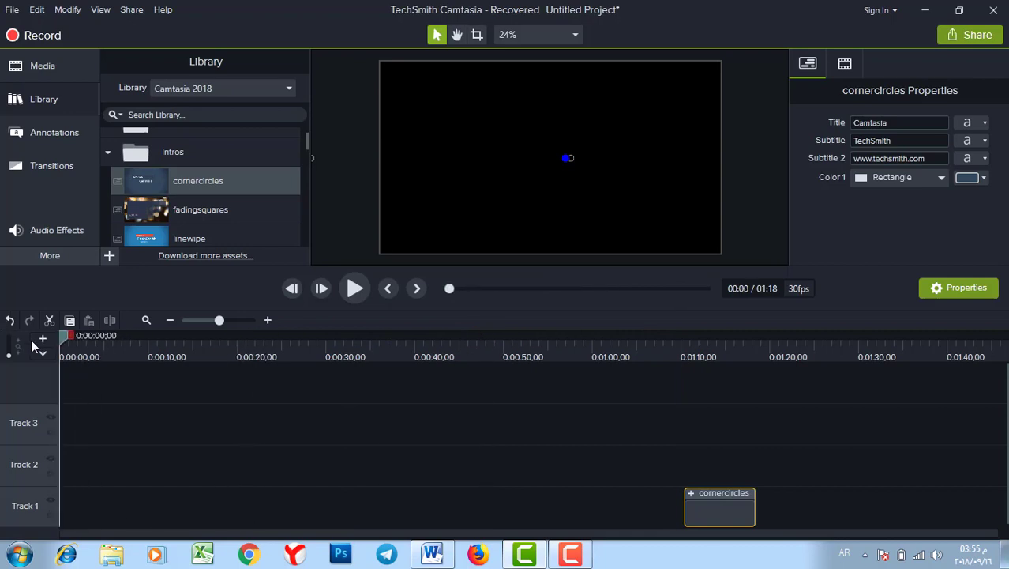
pyautogui.moveTo(695, 510); pyautogui.dragTo(56, 523)
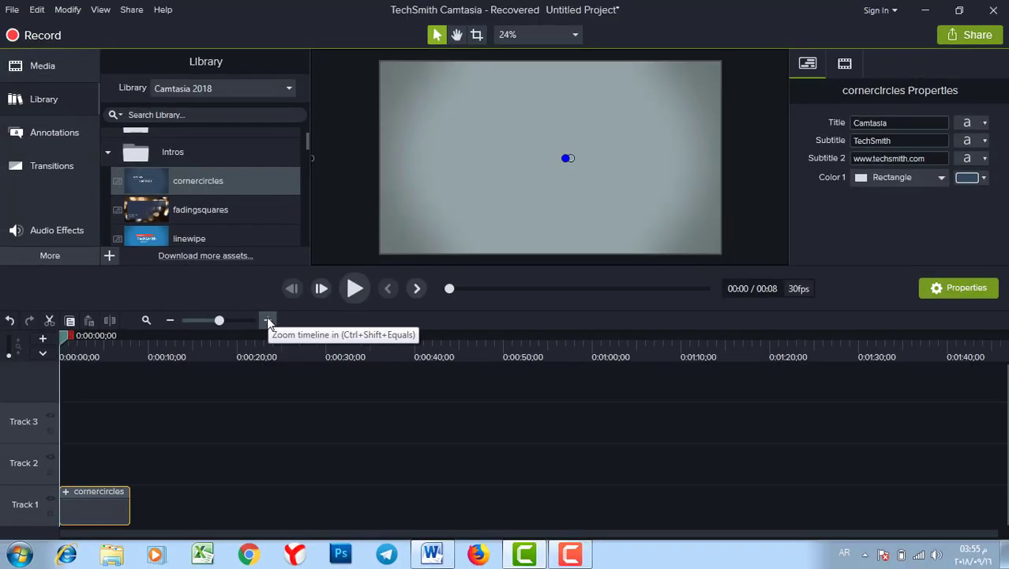
# Expand the cornercircles group and its nested Shapes group to expose the individual shapes on the timeline
pyautogui.click(267, 320)
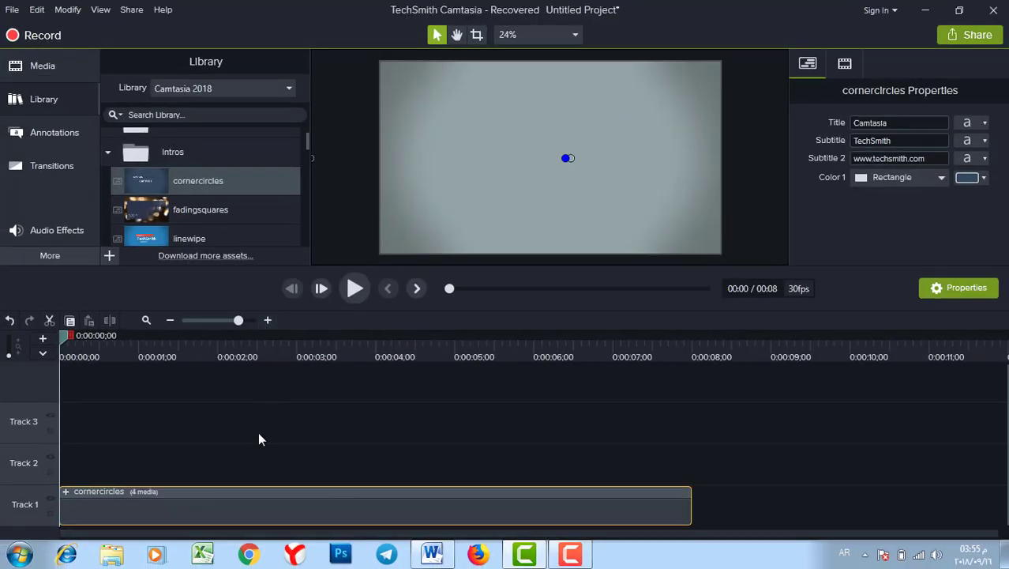
pyautogui.moveTo(236, 320)
pyautogui.mouseDown()
pyautogui.moveTo(205, 323)
pyautogui.moveTo(240, 326)
pyautogui.mouseUp()
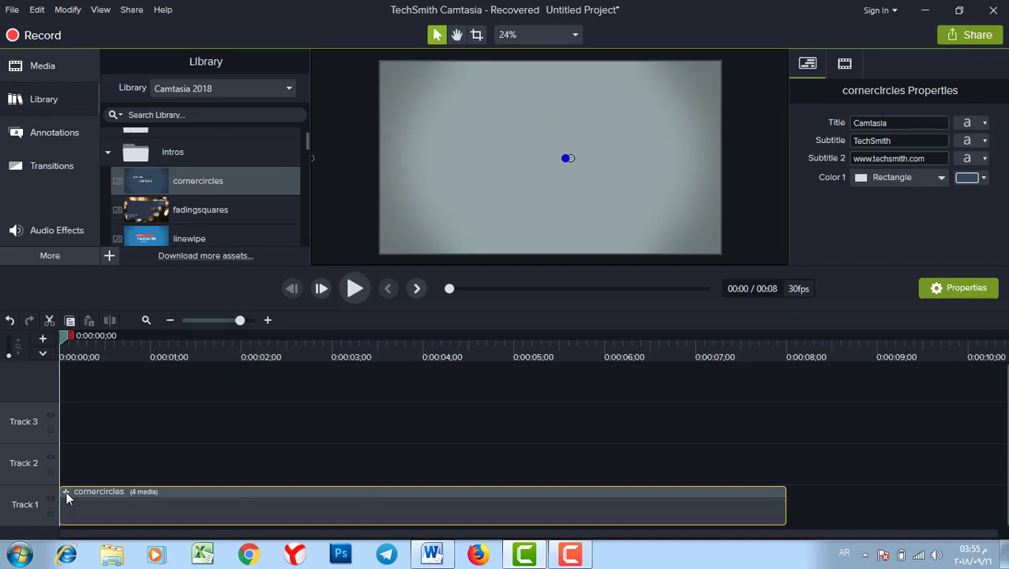
pyautogui.click(65, 490)
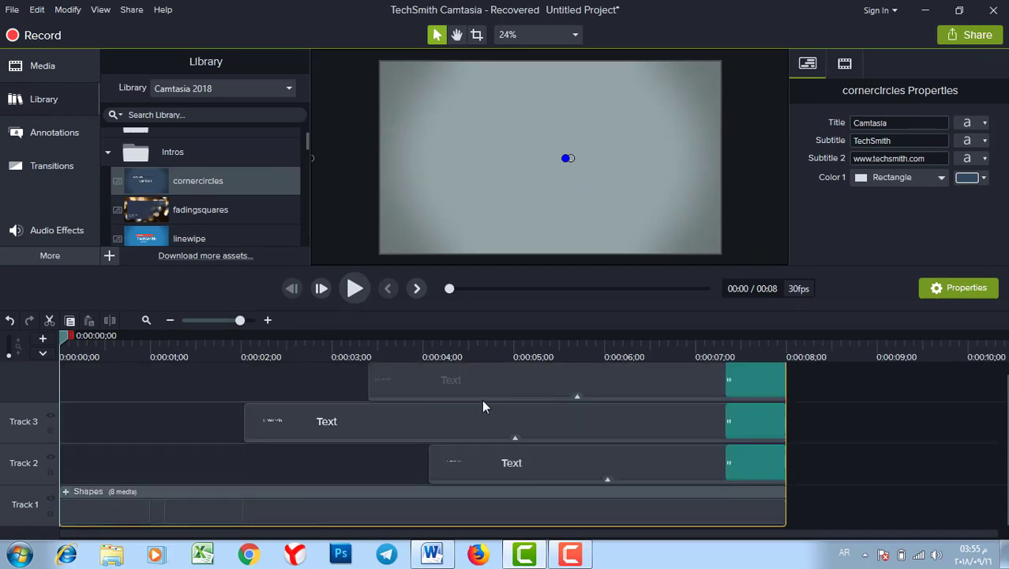
pyautogui.click(65, 491)
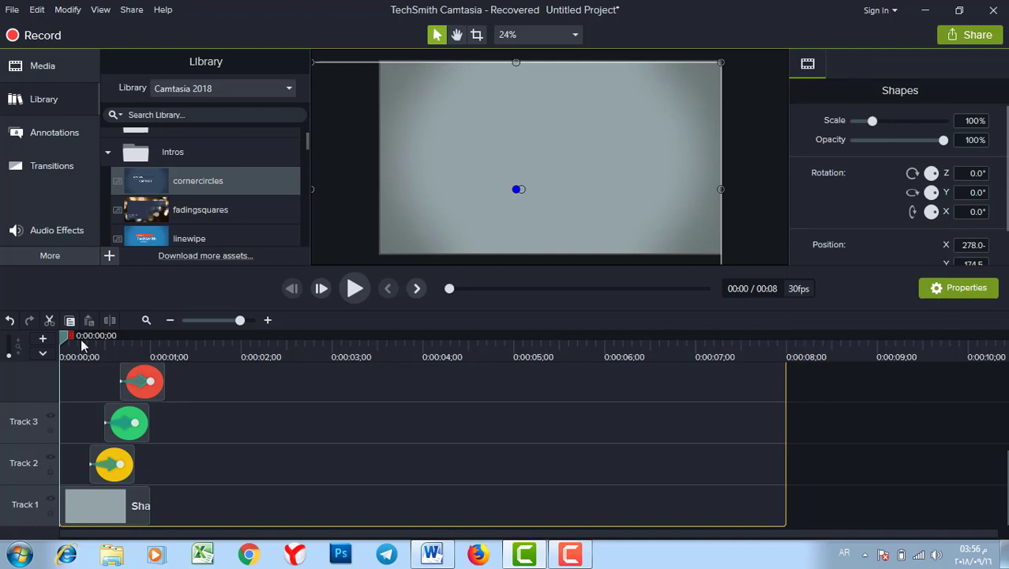
# Scrub through the first second of the Shapes group to examine how the yellow and green circles animate
pyautogui.moveTo(63, 338); pyautogui.dragTo(118, 328)
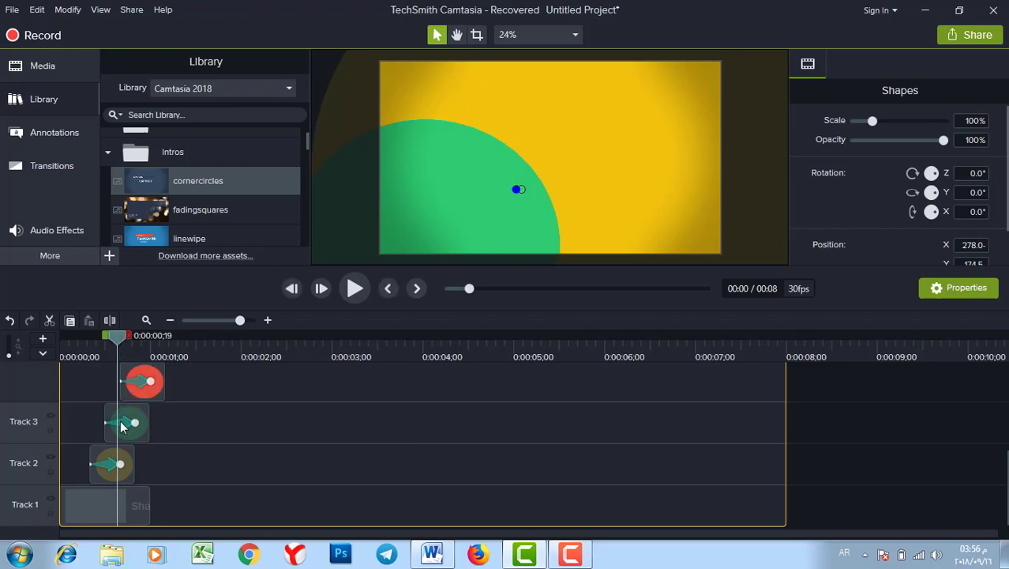
pyautogui.moveTo(120, 335); pyautogui.dragTo(94, 337)
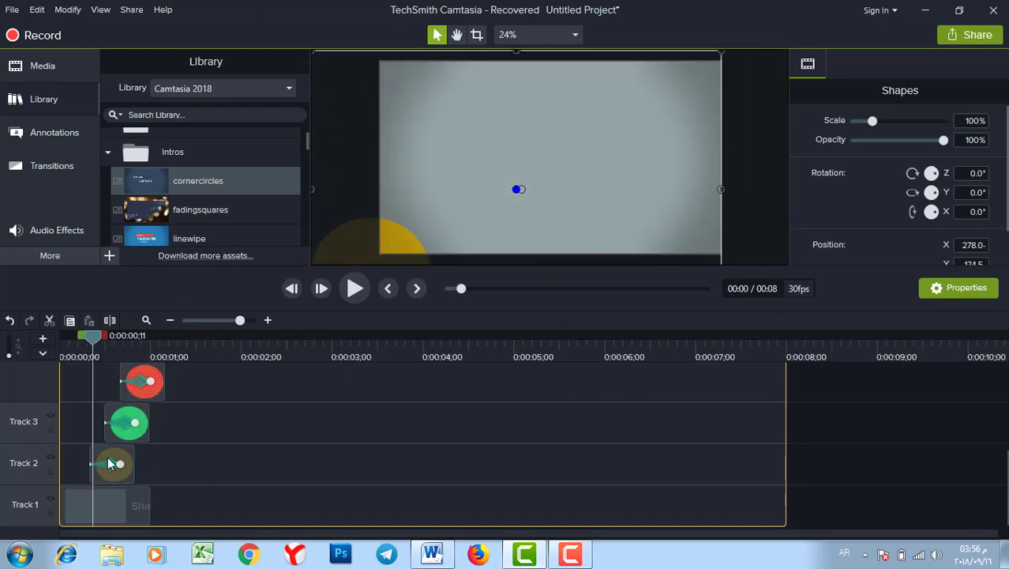
pyautogui.hotkey('ctrl', 'Right')
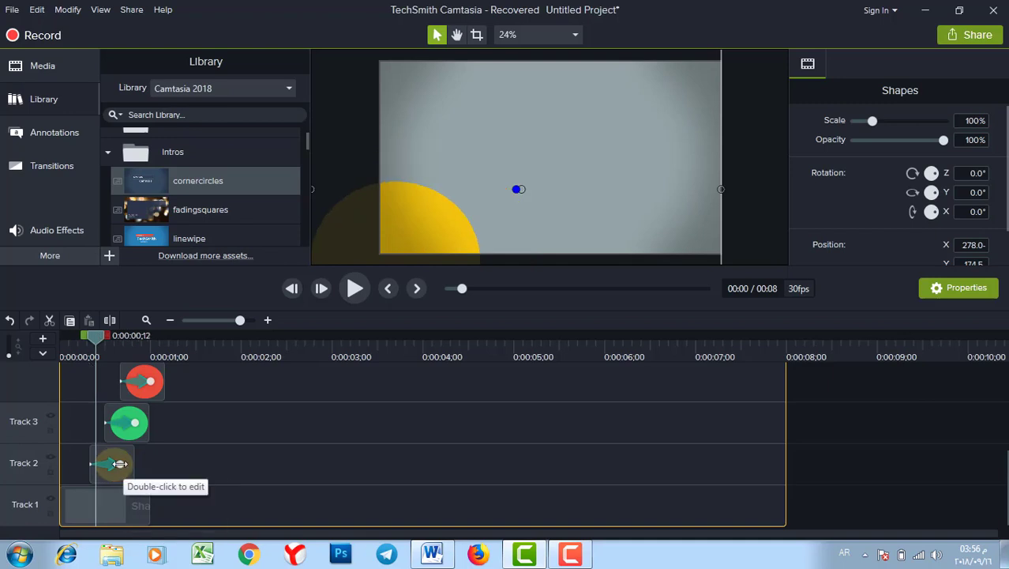
pyautogui.click(119, 464)
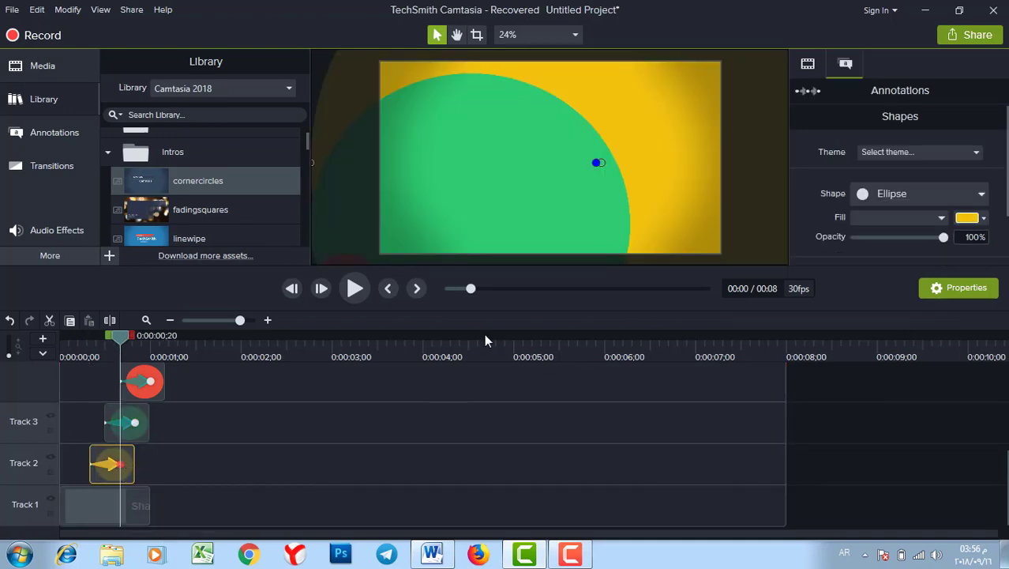
pyautogui.click(112, 474)
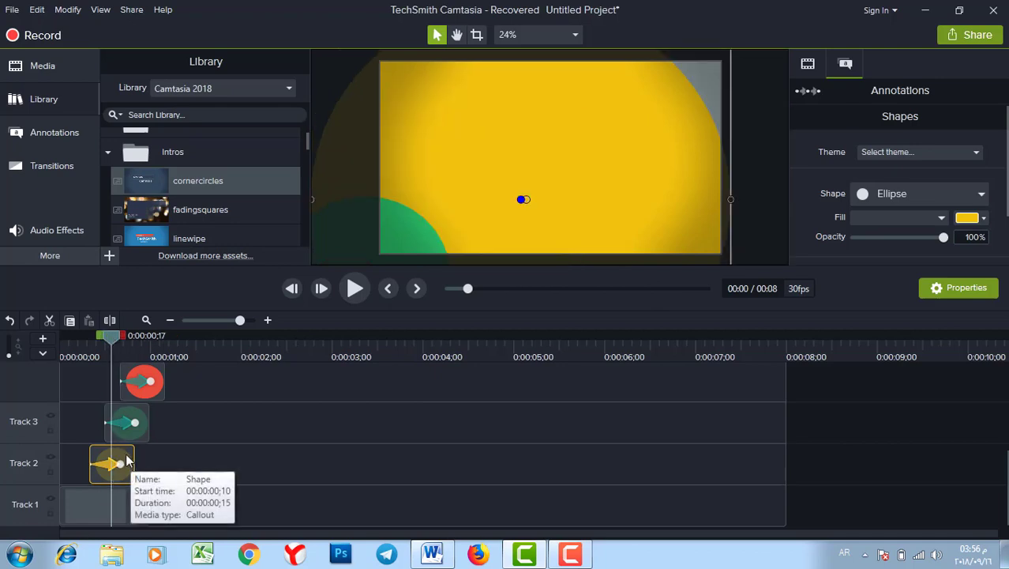
pyautogui.moveTo(113, 338)
pyautogui.mouseDown()
pyautogui.moveTo(126, 340)
pyautogui.moveTo(111, 341)
pyautogui.mouseUp()
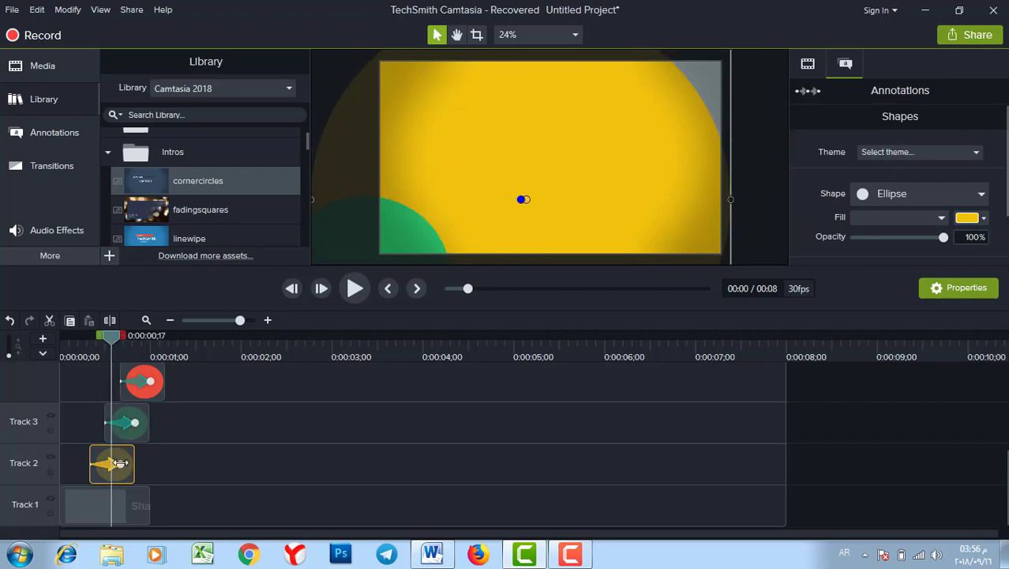
# Change the fill of the yellow ellipse on Track 2 to bright pink at its end keyframe
pyautogui.click(120, 503)
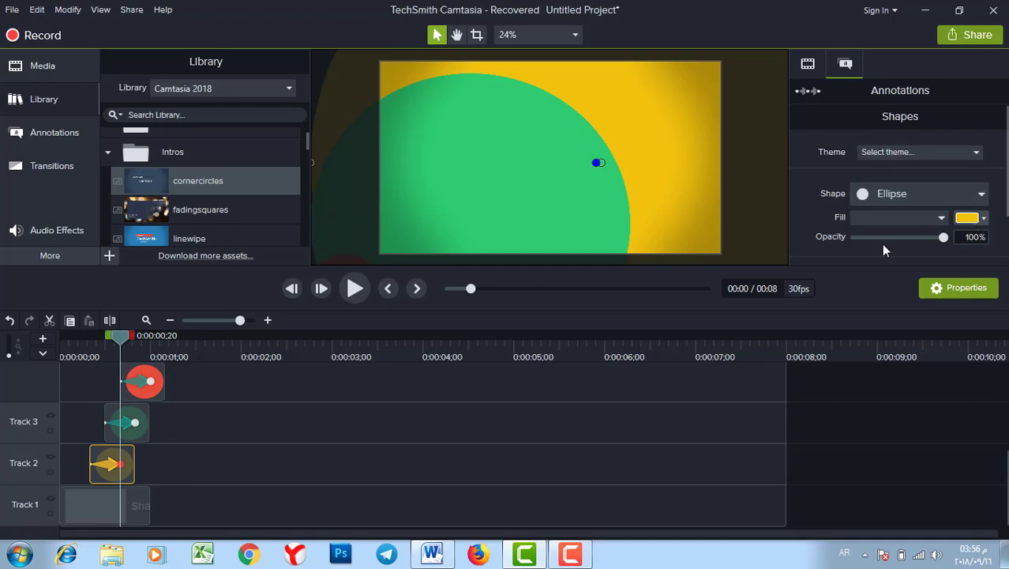
pyautogui.click(970, 289)
pyautogui.click(948, 284)
pyautogui.click(984, 218)
pyautogui.click(981, 287)
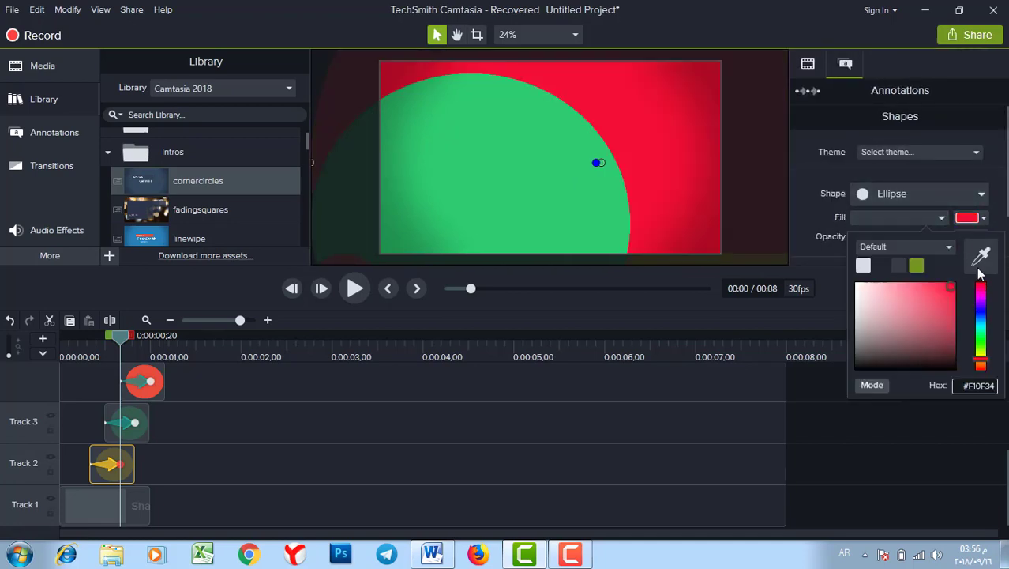
pyautogui.click(984, 290)
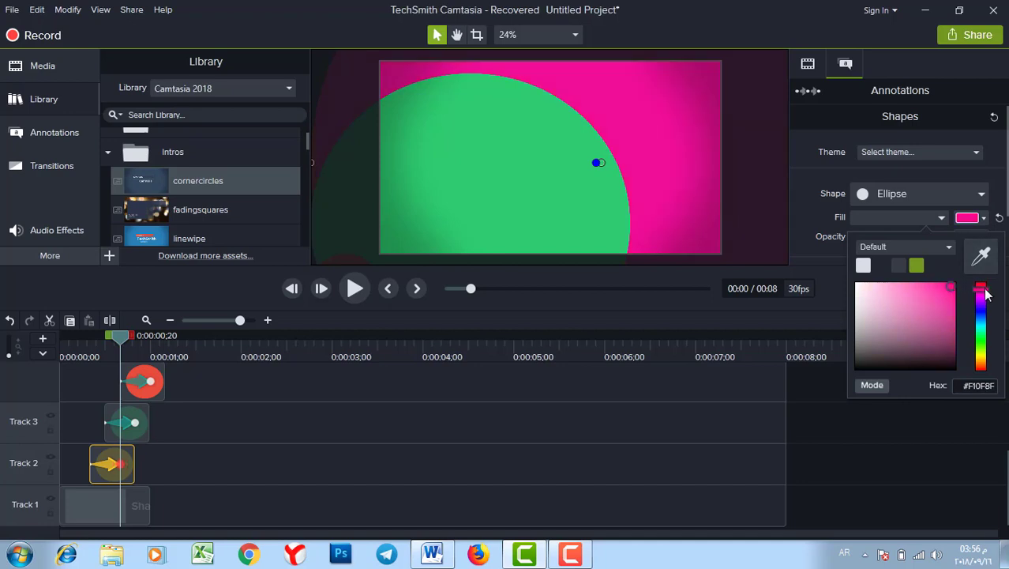
pyautogui.moveTo(986, 294); pyautogui.dragTo(982, 285)
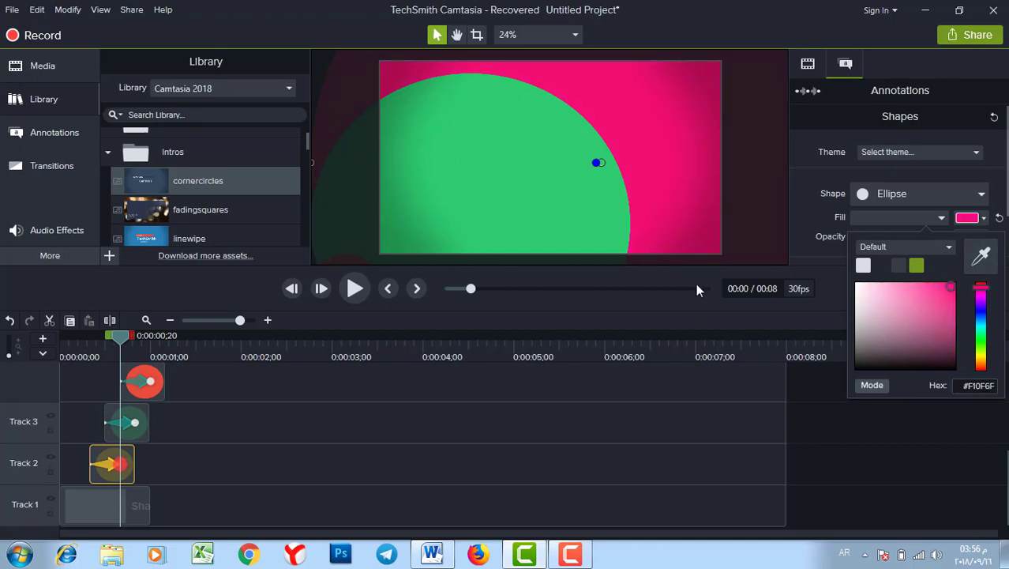
pyautogui.click(948, 286)
# Change the fill of the green ellipse on Track 3 to the olive-green default swatch at its end keyframe
pyautogui.moveTo(123, 335)
pyautogui.mouseDown()
pyautogui.moveTo(110, 340)
pyautogui.moveTo(121, 340)
pyautogui.mouseUp()
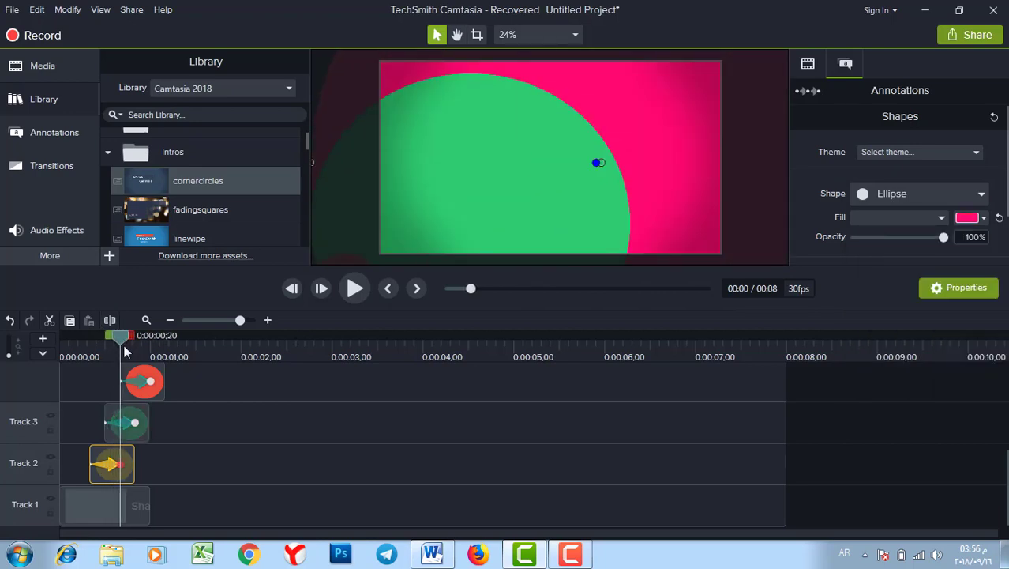
pyautogui.click(138, 424)
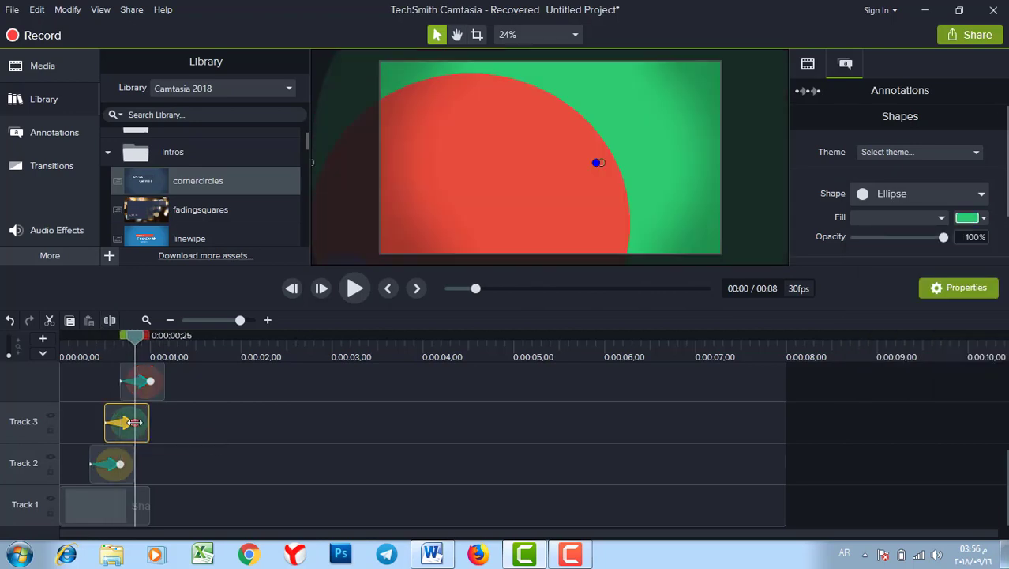
pyautogui.click(971, 218)
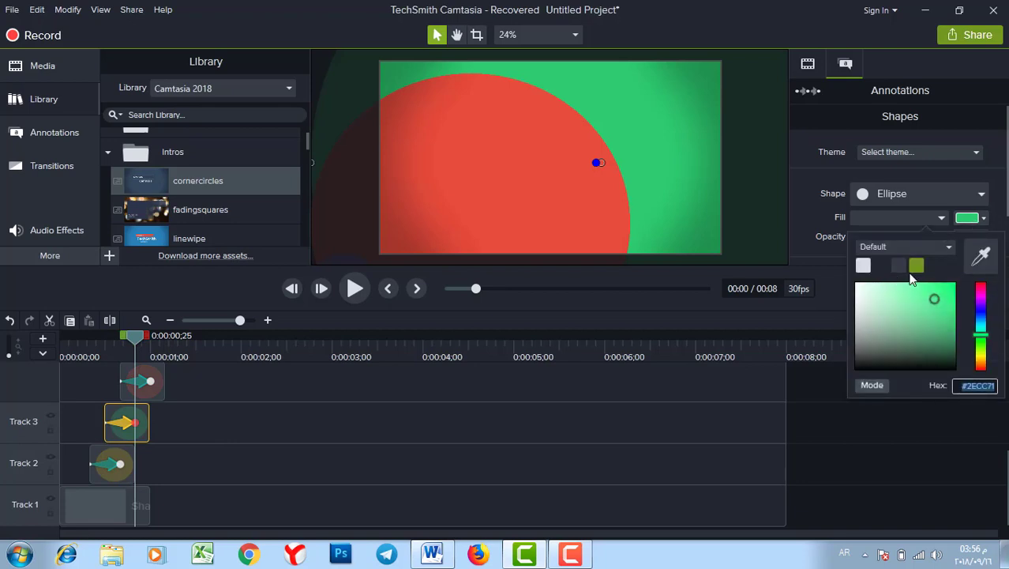
pyautogui.click(917, 266)
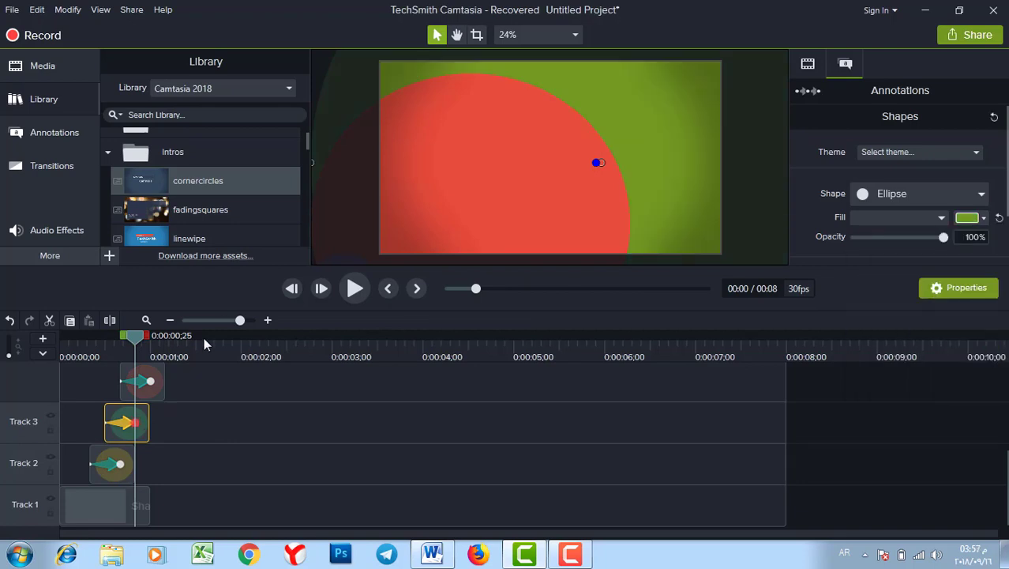
# Change the fill of the red ellipse above Track 3 to yellow at its end keyframe
pyautogui.click(151, 374)
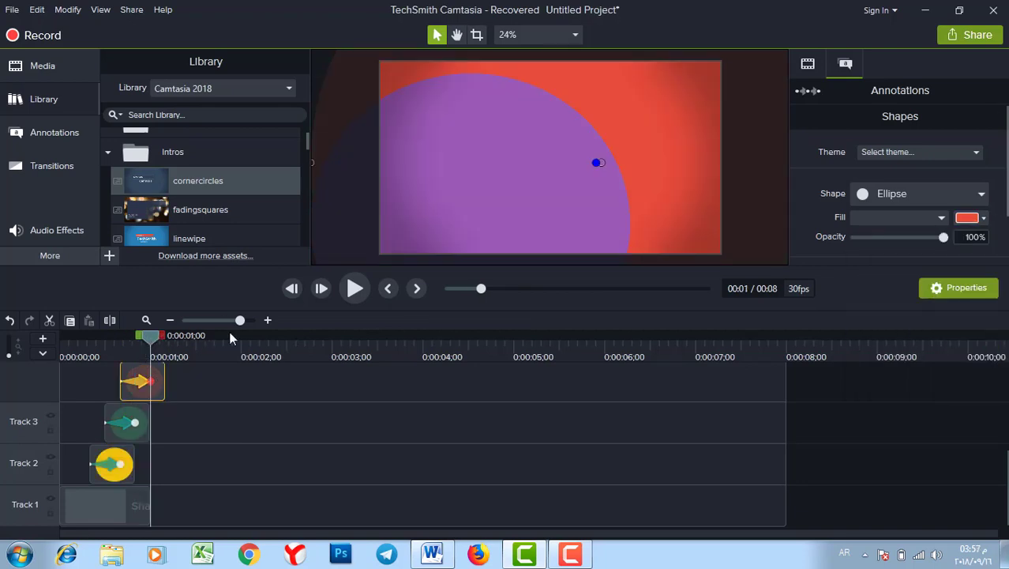
pyautogui.click(979, 218)
pyautogui.moveTo(980, 368); pyautogui.dragTo(980, 357)
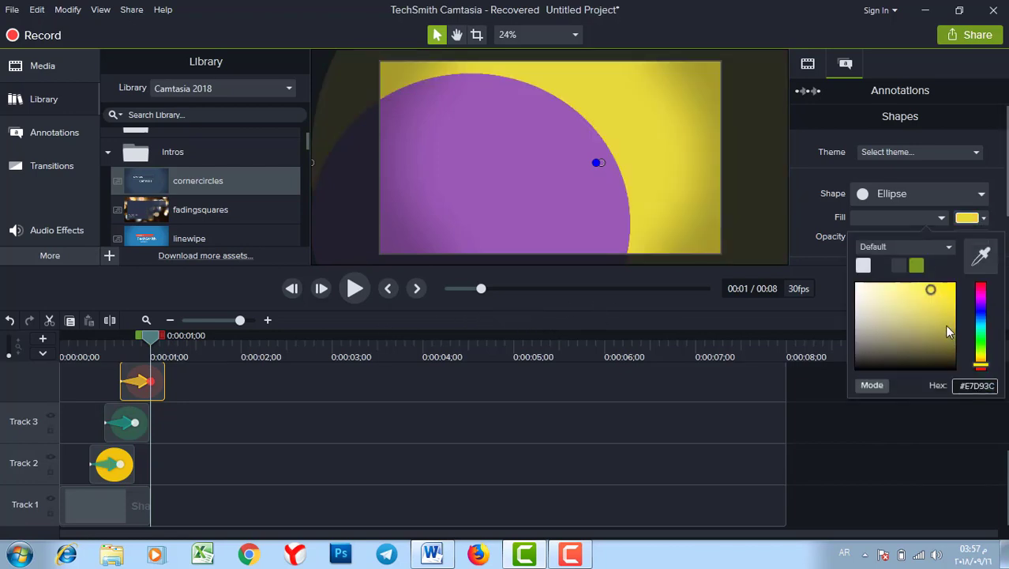
# Play the intro from the beginning and review it around the point where the dark blue rectangle appears
pyautogui.hotkey('ctrl', 'z')
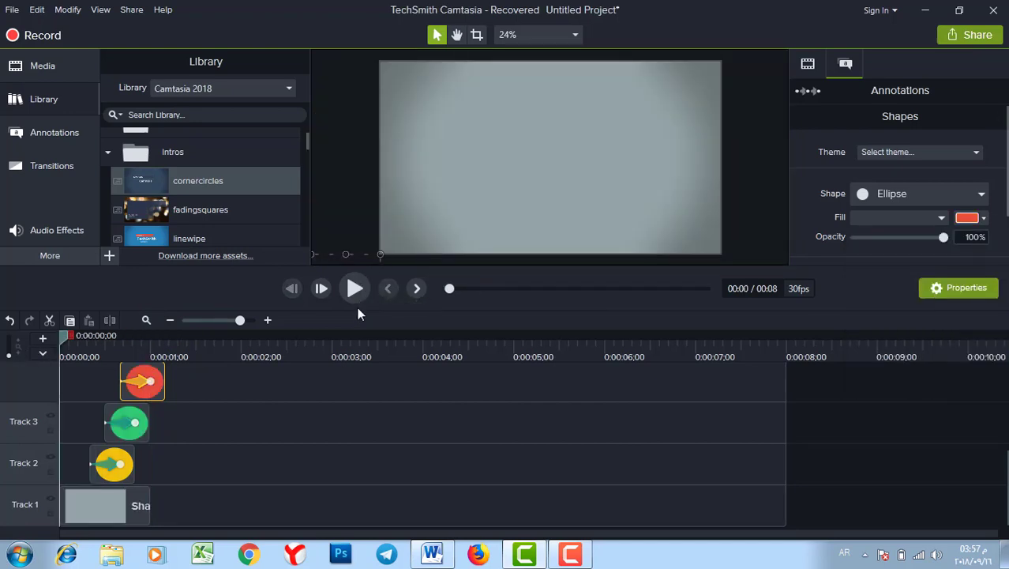
pyautogui.press('space')
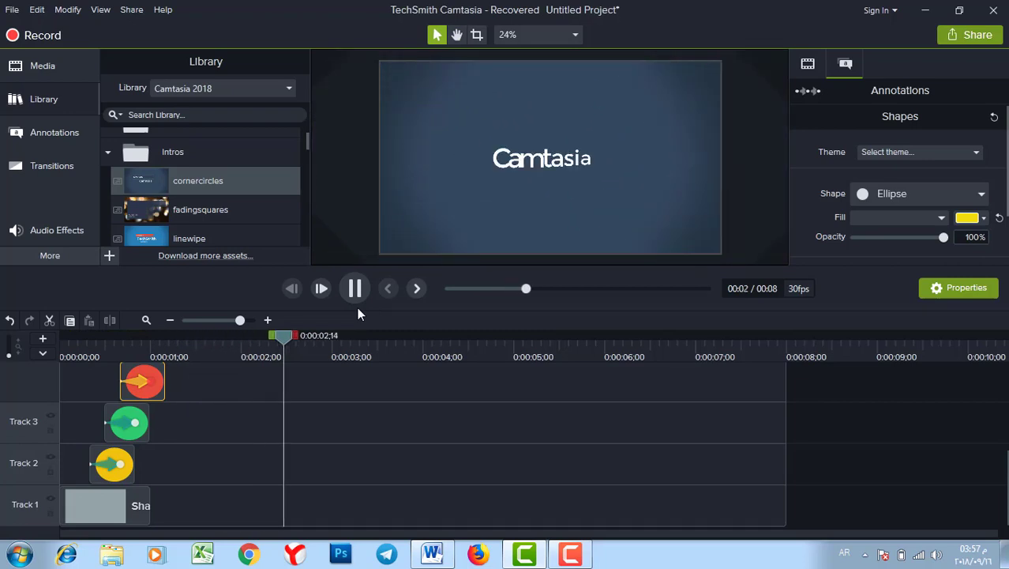
pyautogui.click(200, 336)
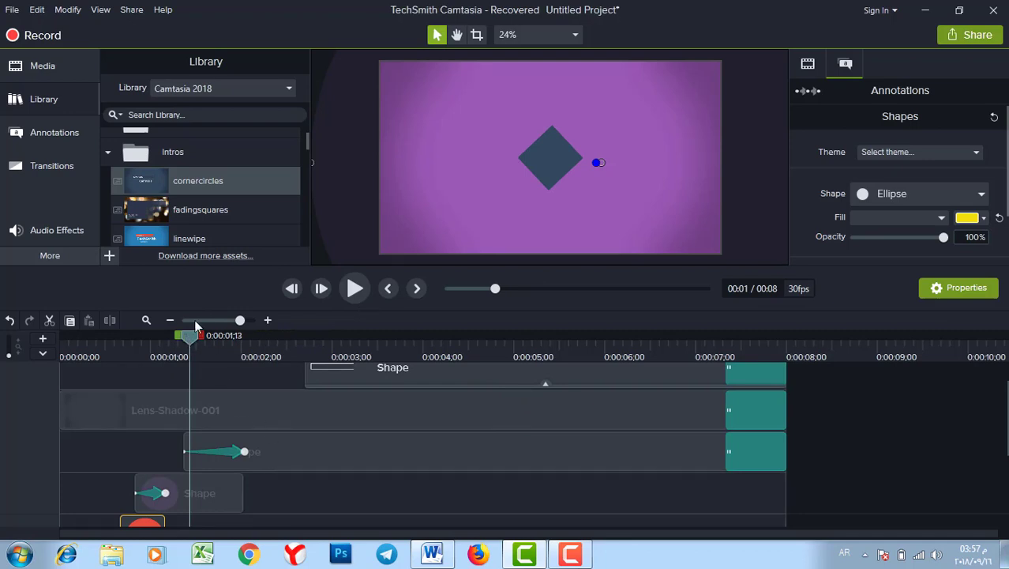
# Change the fill of the dark blue rectangle below Lens-Shadow-001 to red at its start and end keyframes, using #FF0006 at the end
pyautogui.click(354, 445)
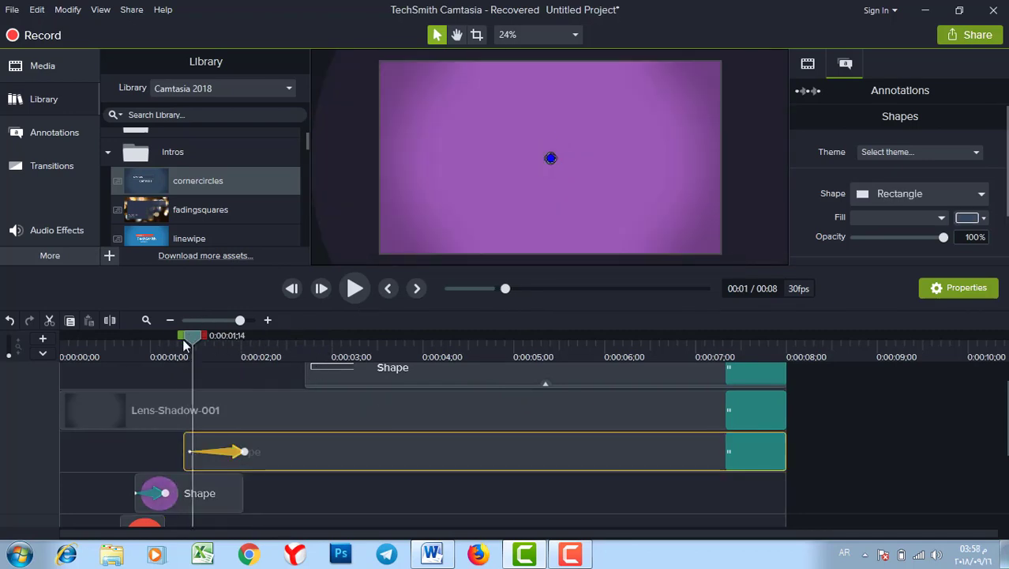
pyautogui.click(342, 352)
pyautogui.moveTo(376, 356); pyautogui.dragTo(190, 352)
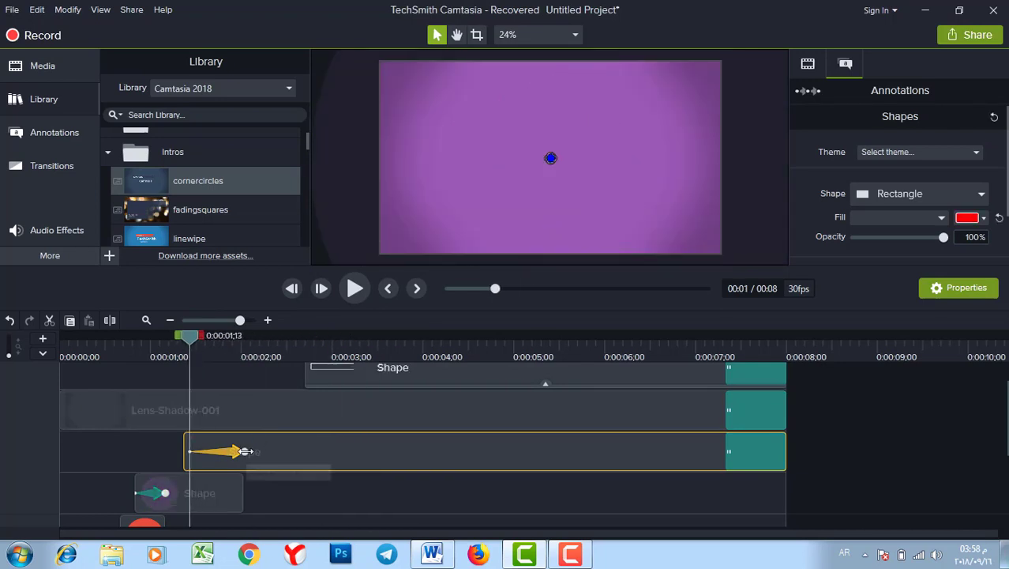
pyautogui.click(246, 452)
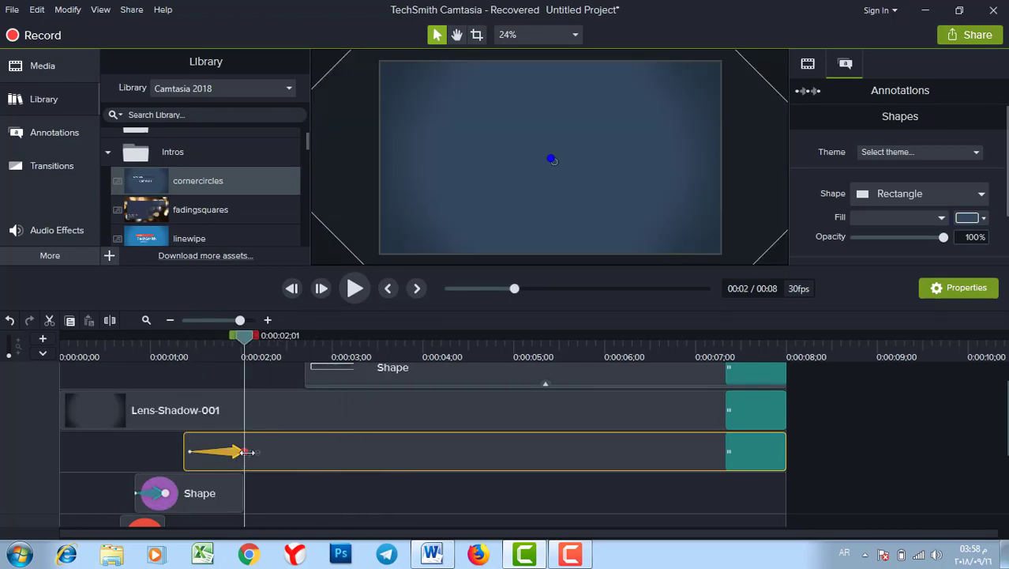
pyautogui.click(970, 218)
pyautogui.moveTo(984, 318); pyautogui.dragTo(957, 283)
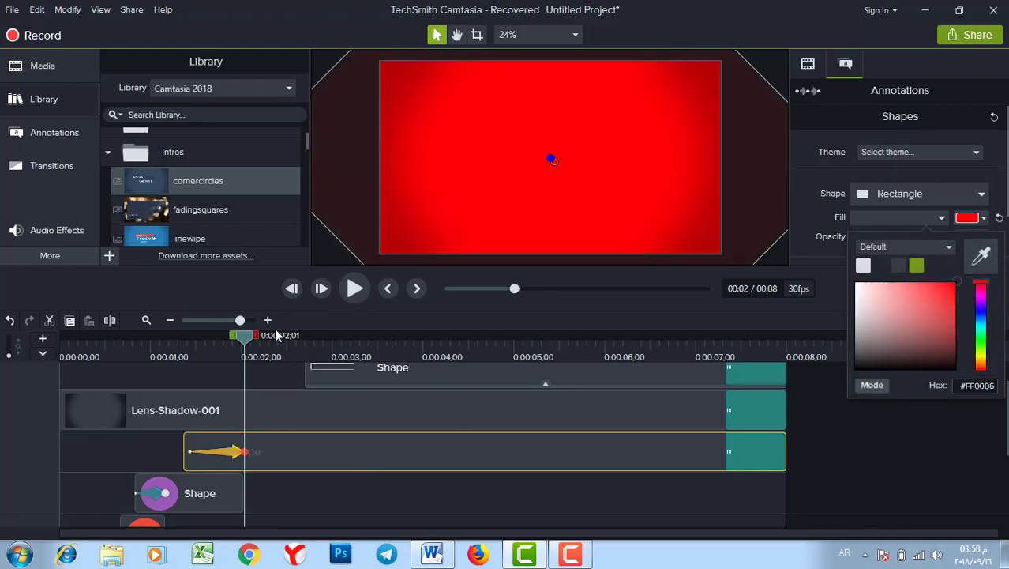
# Play the intro from about one second and review the recoloured background and the title texts up to about four seconds
pyautogui.moveTo(246, 338); pyautogui.dragTo(149, 337)
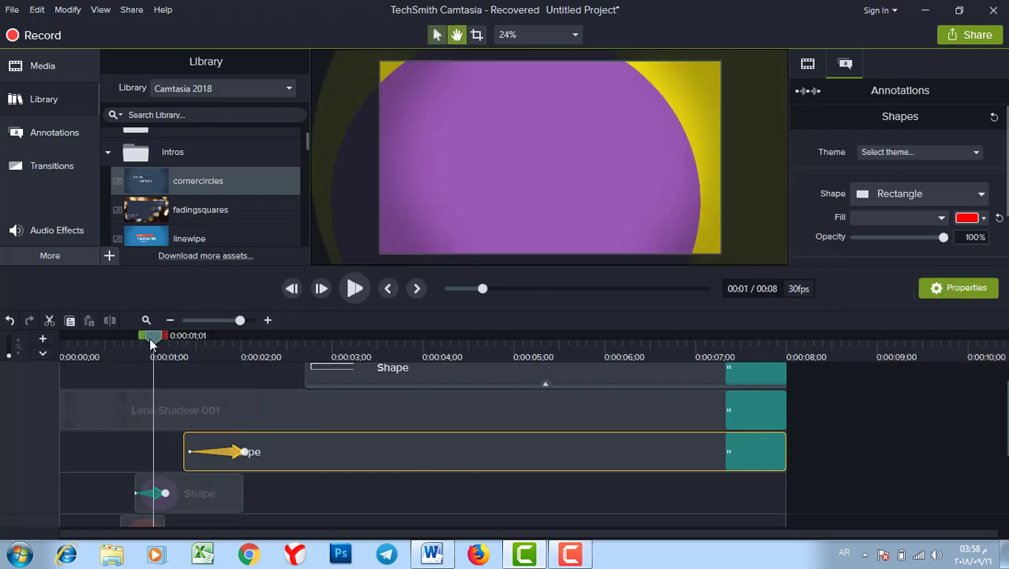
pyautogui.press('space')
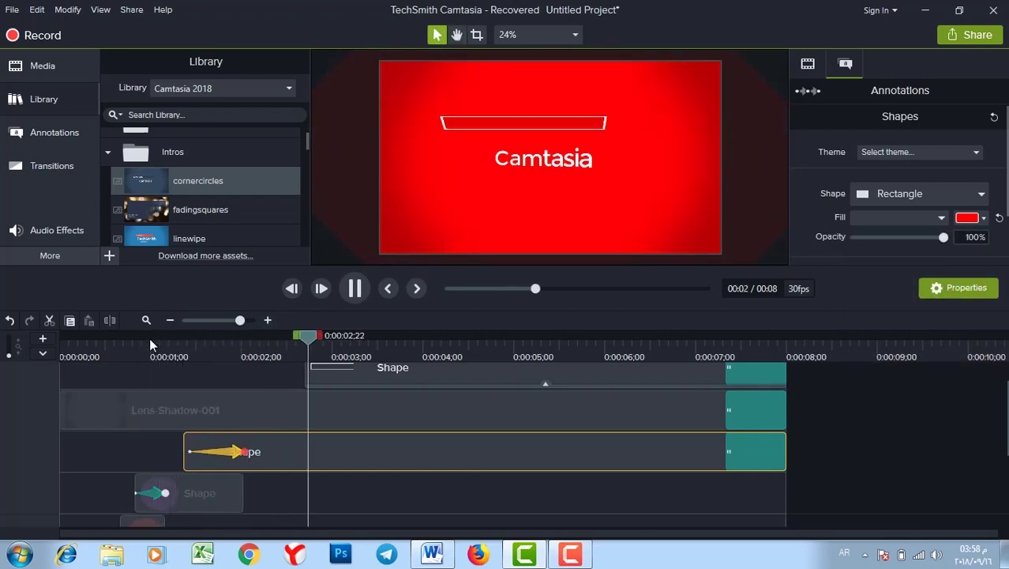
pyautogui.press('space')
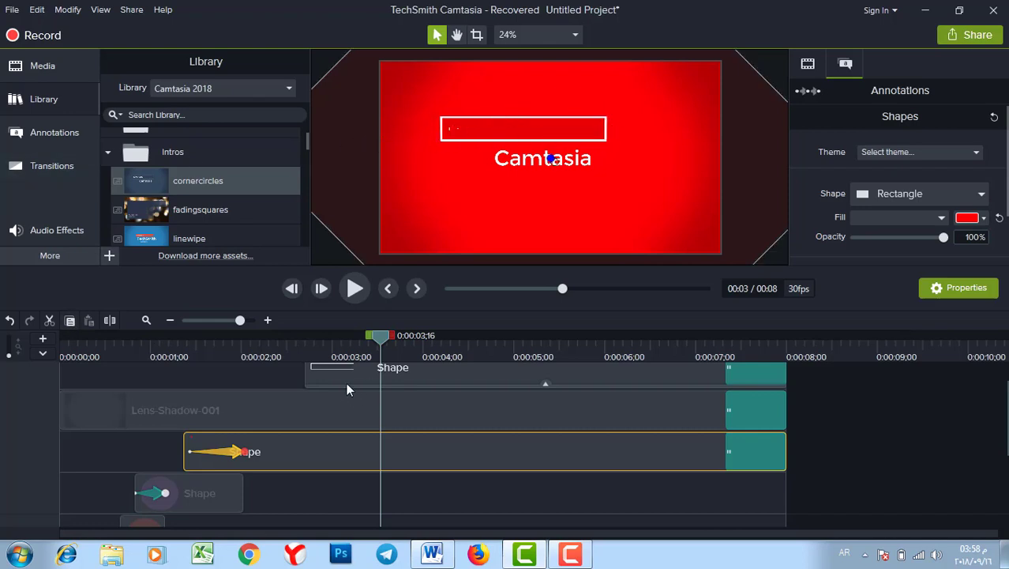
pyautogui.moveTo(374, 336); pyautogui.dragTo(435, 336)
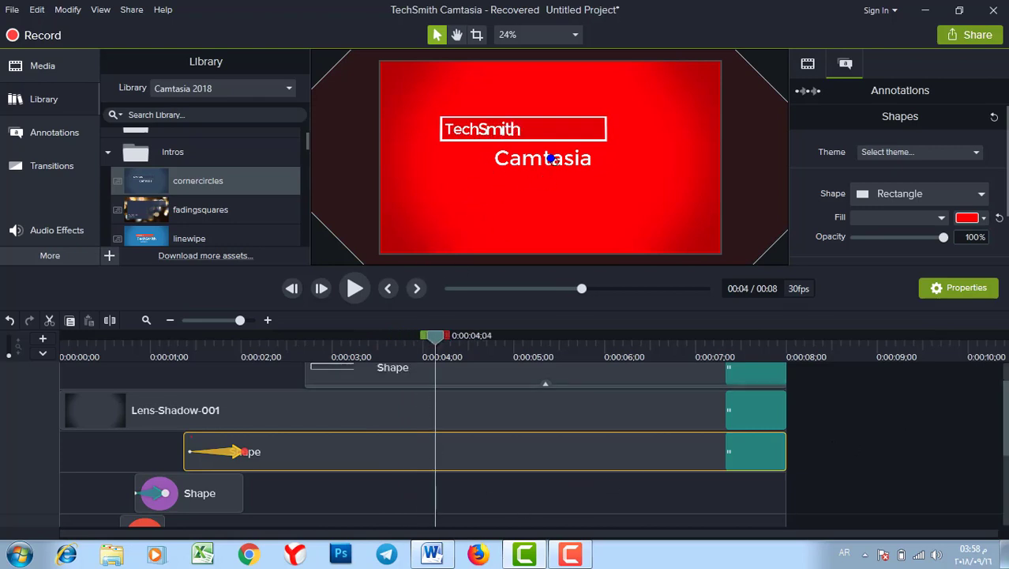
# Collapse the Shapes group and delete the TechSmith text clip above Track 3 in the cornercircles group
pyautogui.scroll(1, 1003, 442)
pyautogui.scroll(2, 1003, 442)
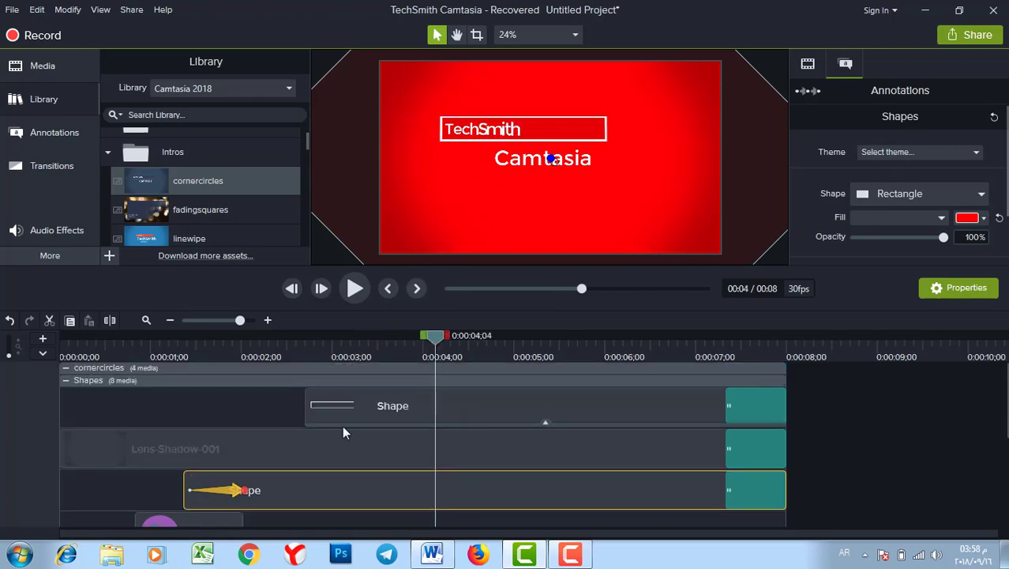
pyautogui.click(67, 382)
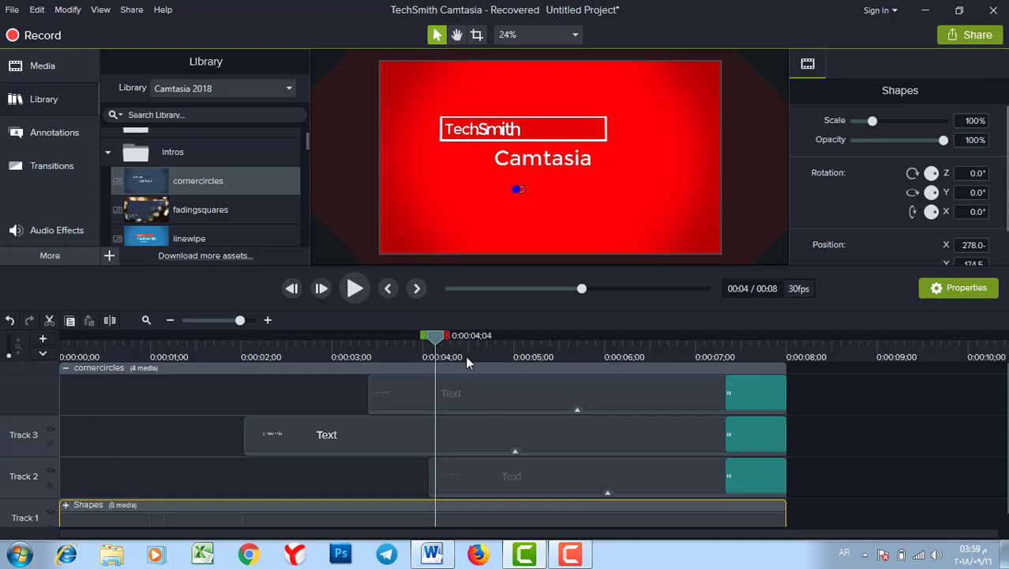
pyautogui.moveTo(435, 341); pyautogui.dragTo(402, 338)
pyautogui.click(463, 397)
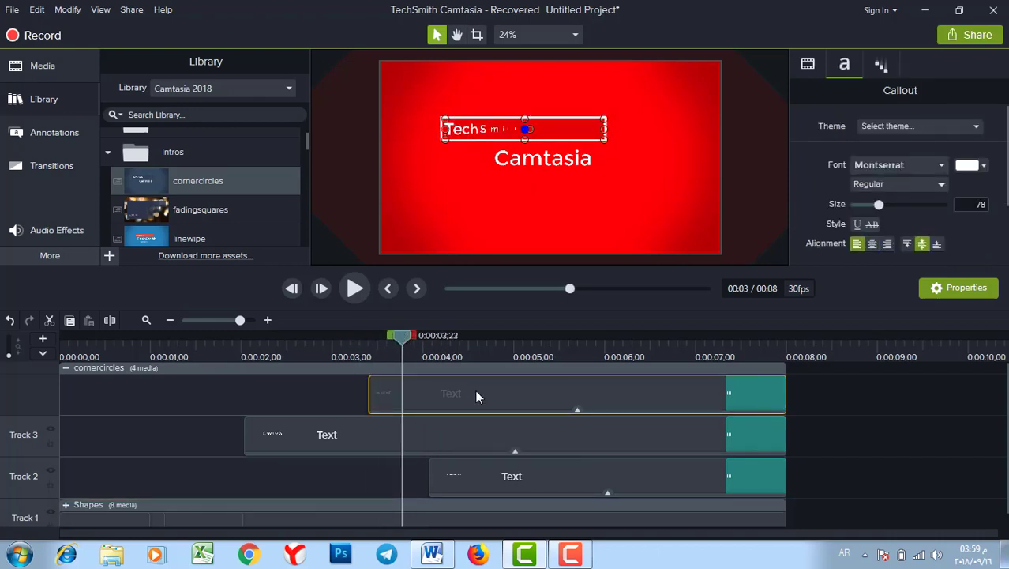
pyautogui.press('Delete')
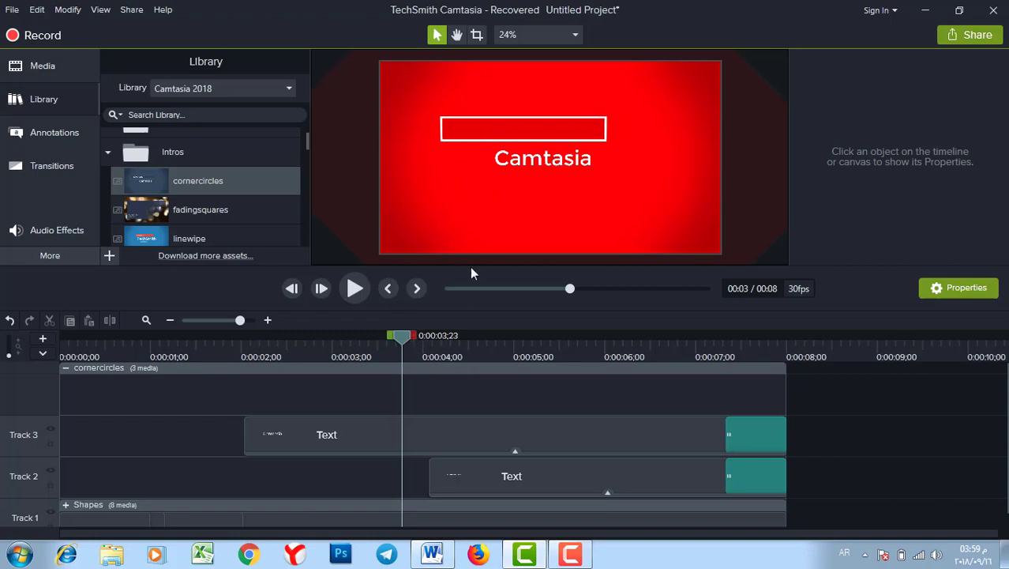
# Expand the Shapes group and move the white-outlined rectangle down and to the right so it surrounds the Camtasia title
pyautogui.moveTo(397, 340); pyautogui.dragTo(305, 340)
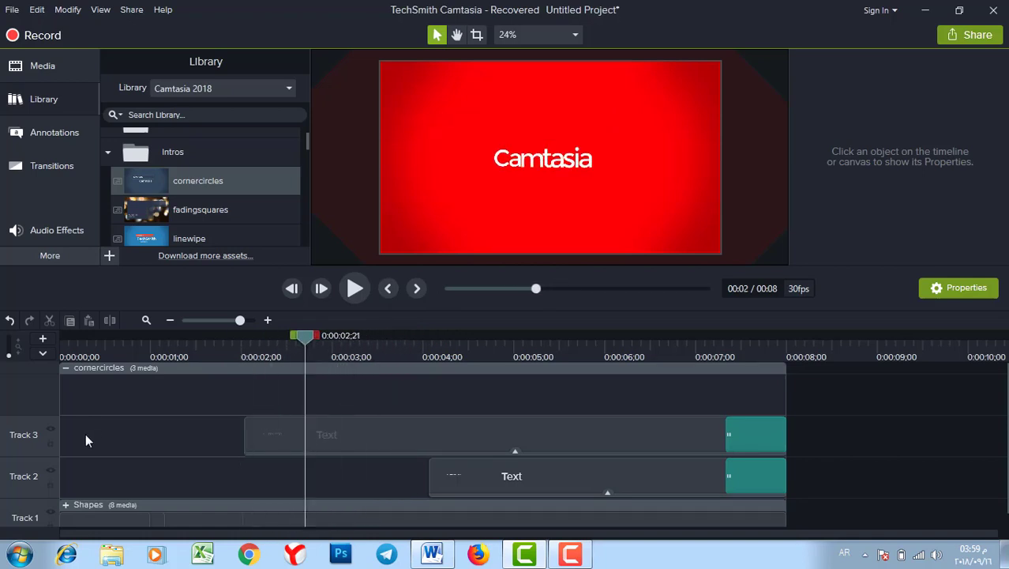
pyautogui.click(66, 505)
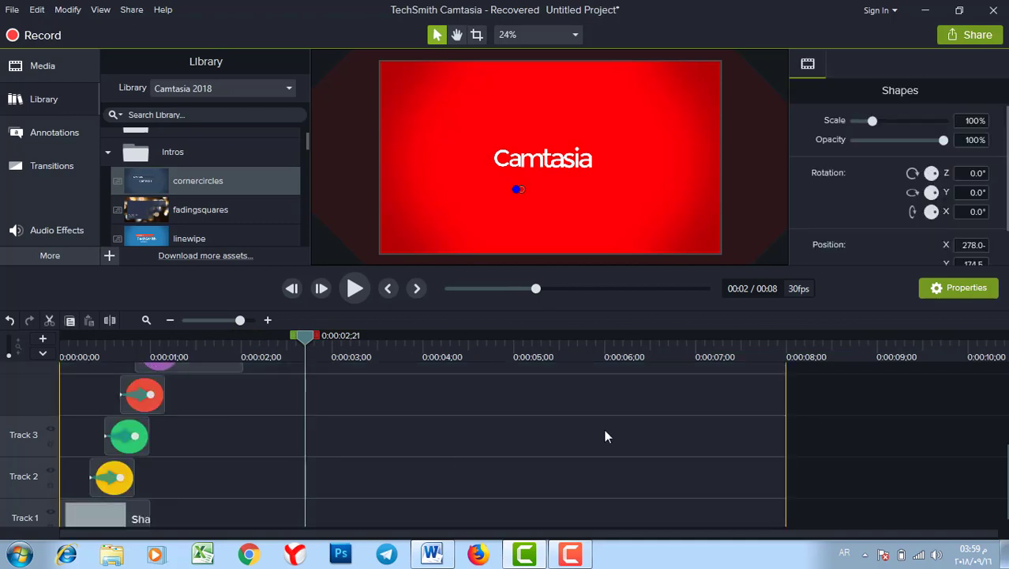
pyautogui.scroll(4, 383, 407)
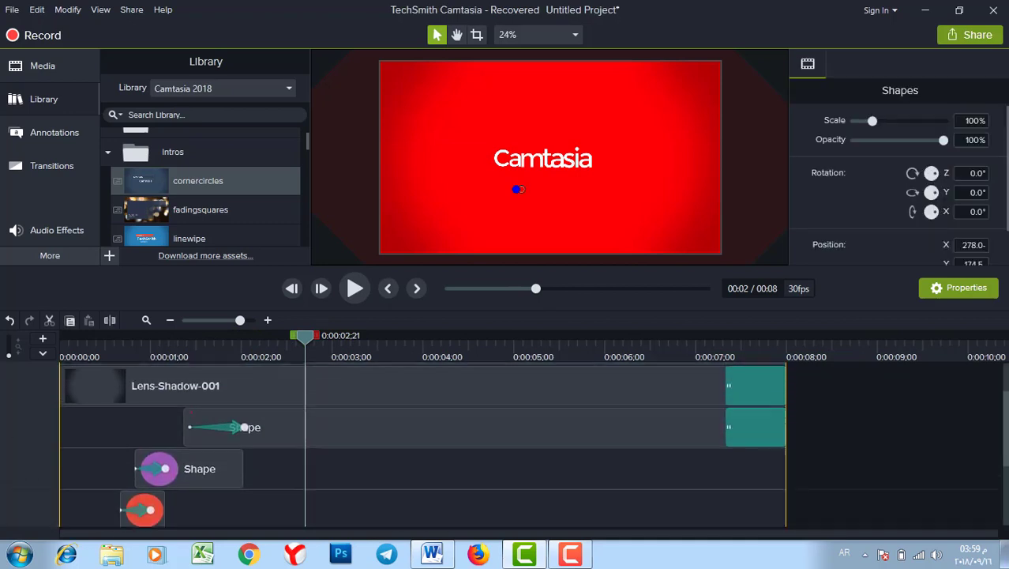
pyautogui.click(385, 412)
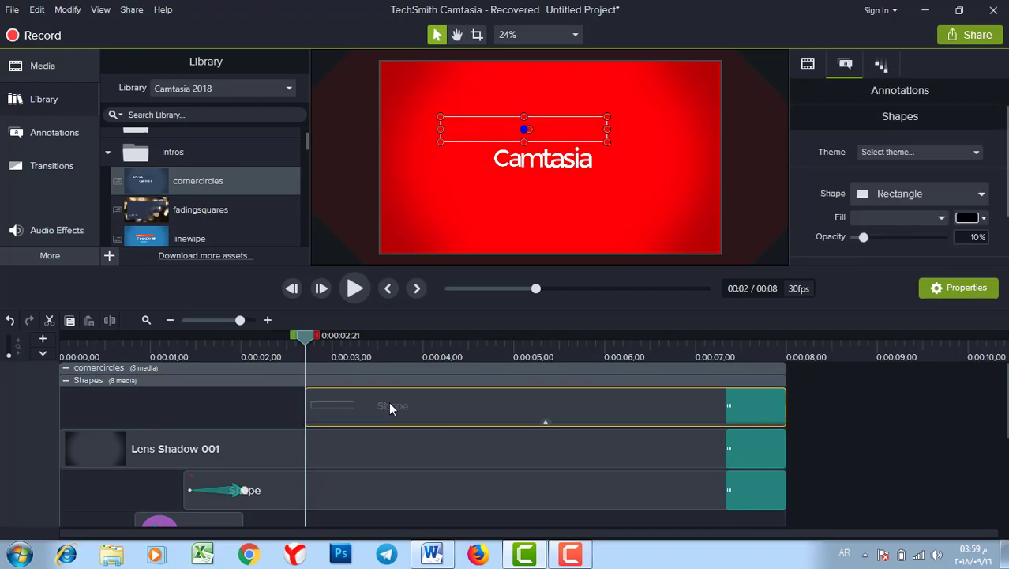
pyautogui.moveTo(308, 338); pyautogui.dragTo(330, 338)
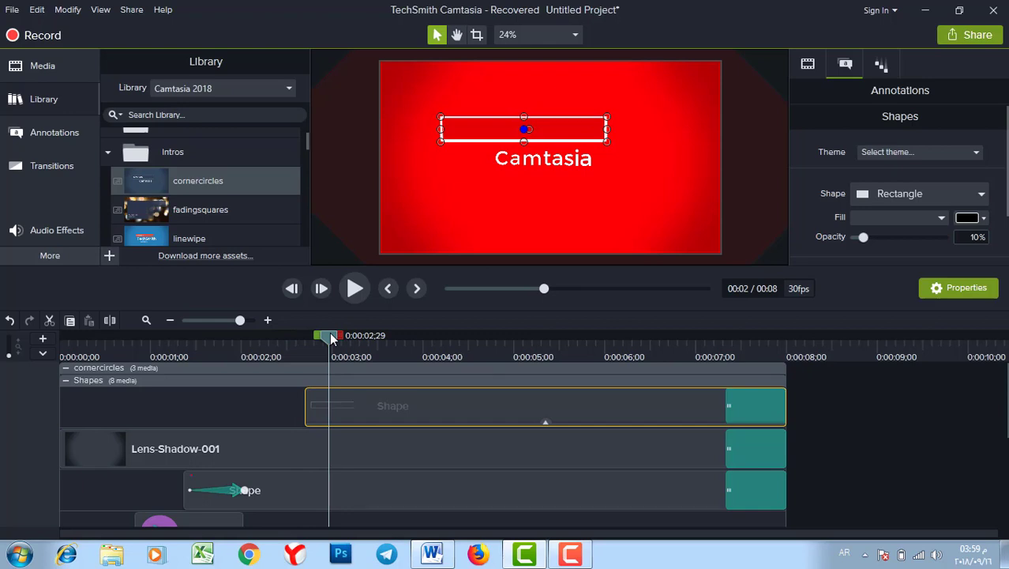
pyautogui.press('Right')
pyautogui.press('Right')
pyautogui.press('Right')
pyautogui.press('Right')
pyautogui.press('Right')
pyautogui.press('Right')
pyautogui.press('Right')
pyautogui.press('Right')
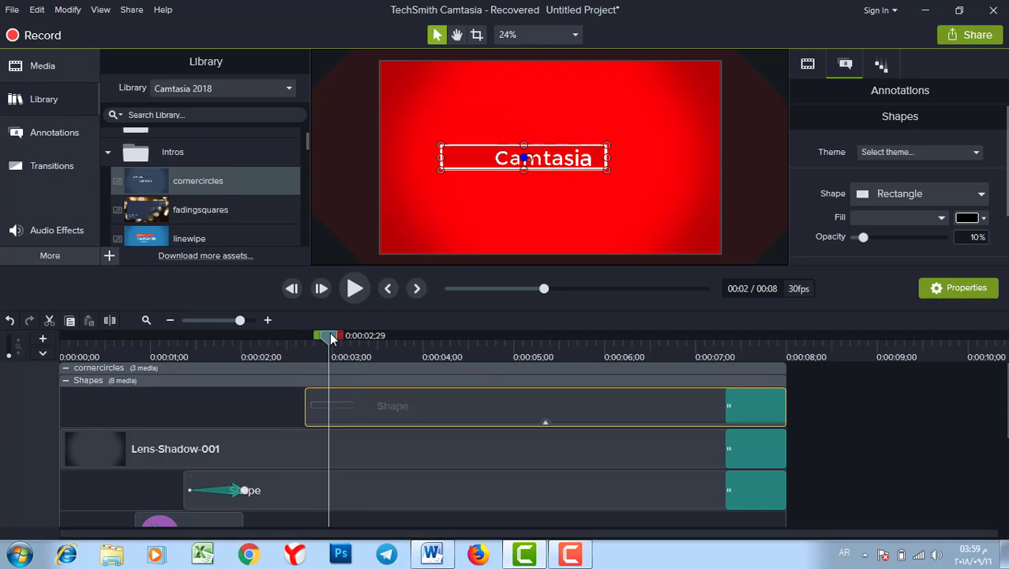
pyautogui.press('Right')
pyautogui.press('Right')
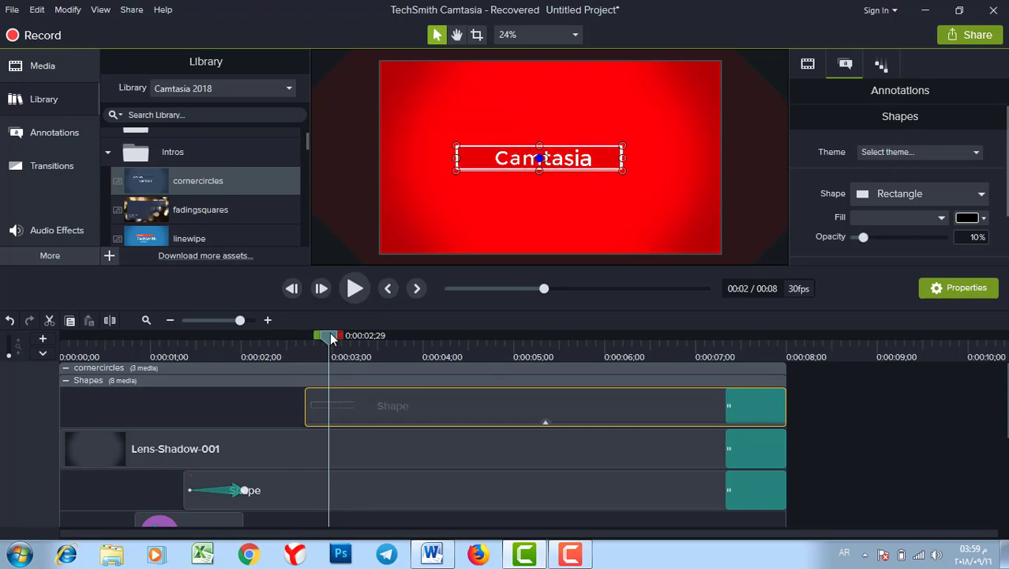
pyautogui.press('Down')
pyautogui.press('Down')
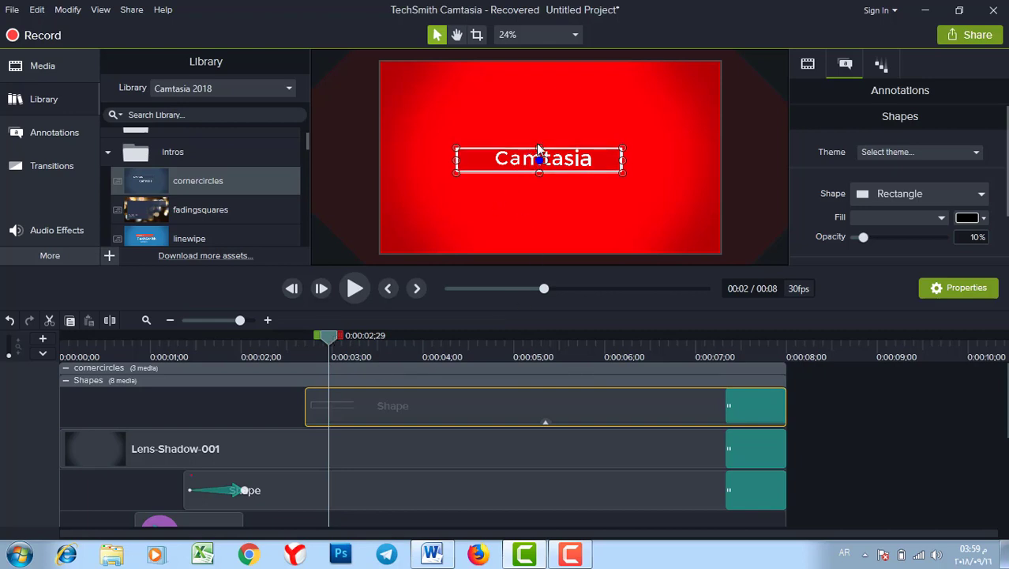
# Make the white-outlined rectangle taller by extending its upper edge, and nudge it until it is centred around the Camtasia title
pyautogui.moveTo(539, 147); pyautogui.dragTo(538, 134)
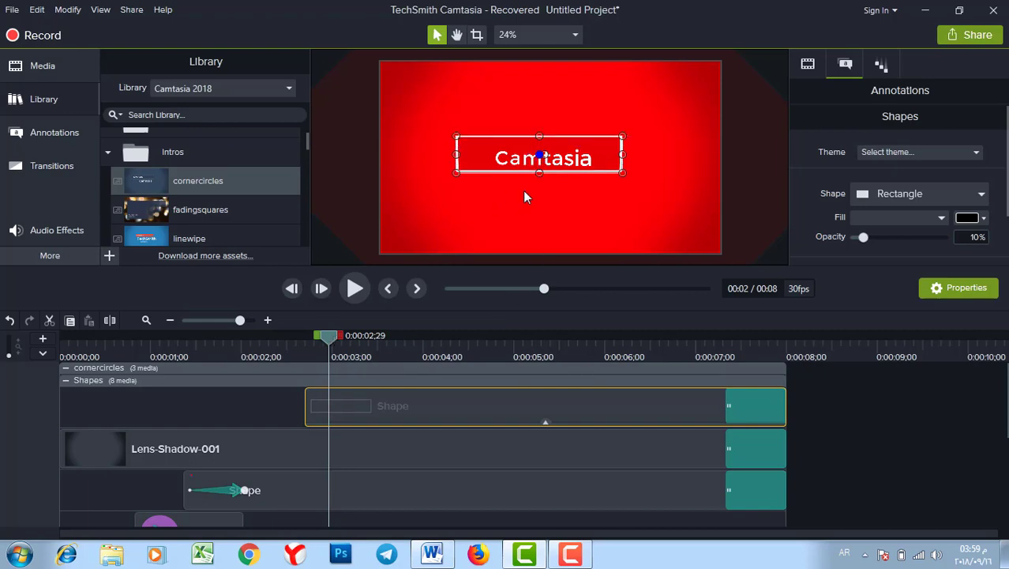
pyautogui.press('Down')
pyautogui.press('Down')
pyautogui.press('Right')
pyautogui.press('Right')
pyautogui.press('Right')
pyautogui.press('Right')
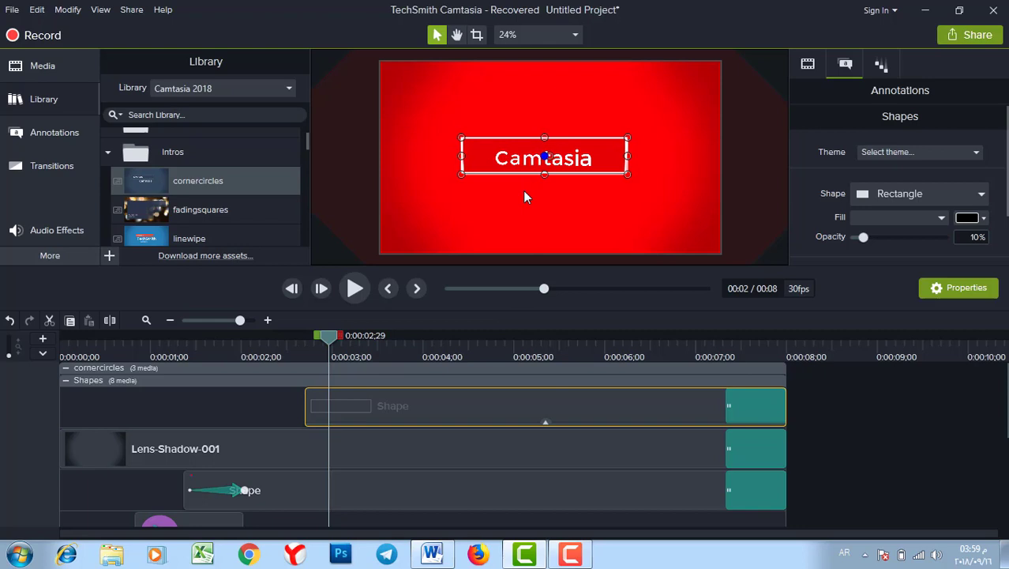
# Examine the white-outlined rectangle's entrance animation frame by frame around the Camtasia title
pyautogui.moveTo(324, 339); pyautogui.dragTo(309, 339)
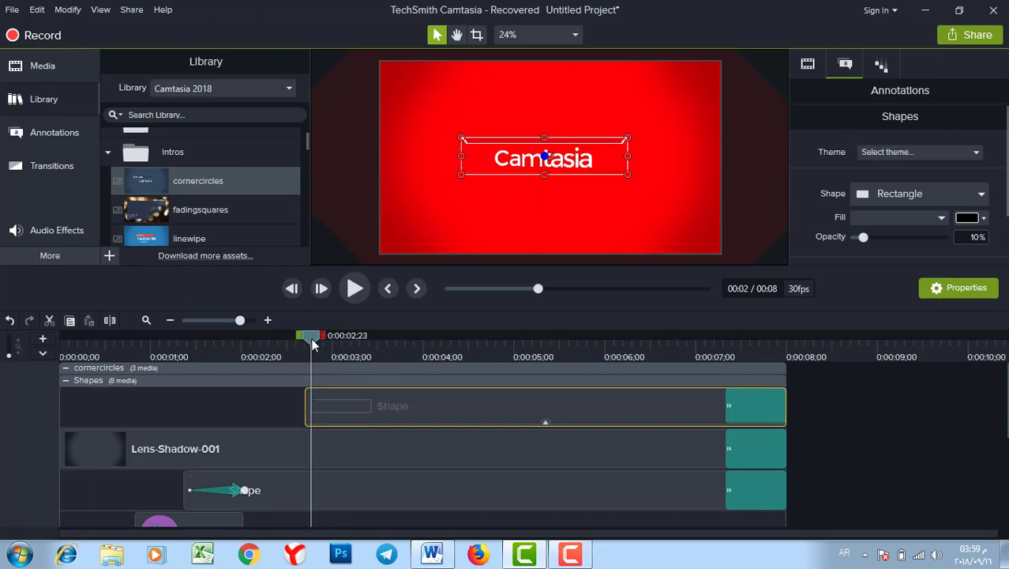
pyautogui.hotkey('ctrl', 'Right')
pyautogui.hotkey('ctrl', 'Right')
pyautogui.hotkey('ctrl', 'Right')
pyautogui.hotkey('ctrl', 'Right')
pyautogui.hotkey('ctrl', 'Right')
pyautogui.hotkey('ctrl', 'Right')
pyautogui.hotkey('ctrl', 'Right')
pyautogui.hotkey('ctrl', 'Right')
pyautogui.hotkey('ctrl', 'Right')
pyautogui.hotkey('ctrl', 'Right')
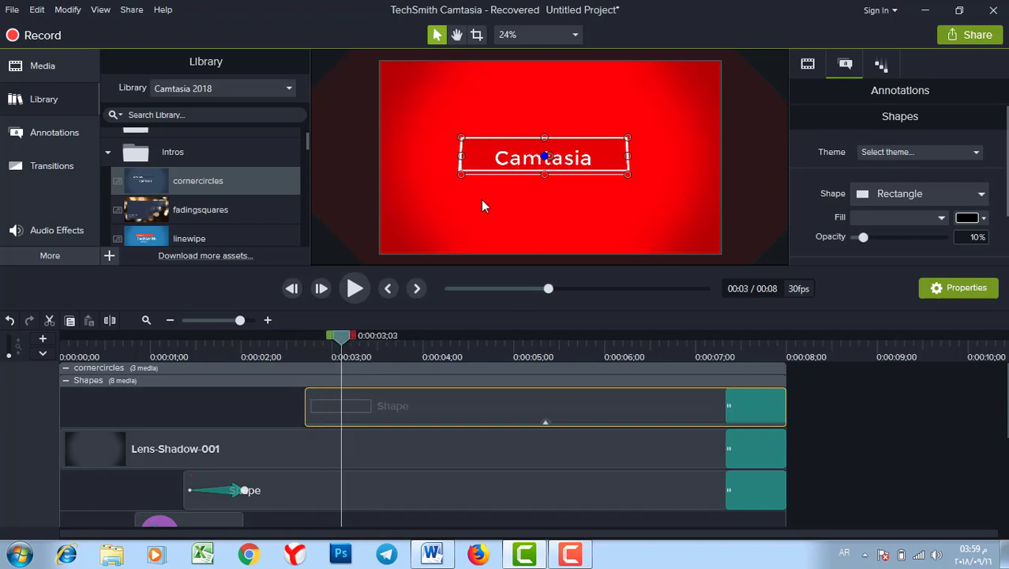
# Collapse the Shapes group and replace the Camtasia title on Track 3 with the Arabic text copied from the open Word document
pyautogui.click(67, 380)
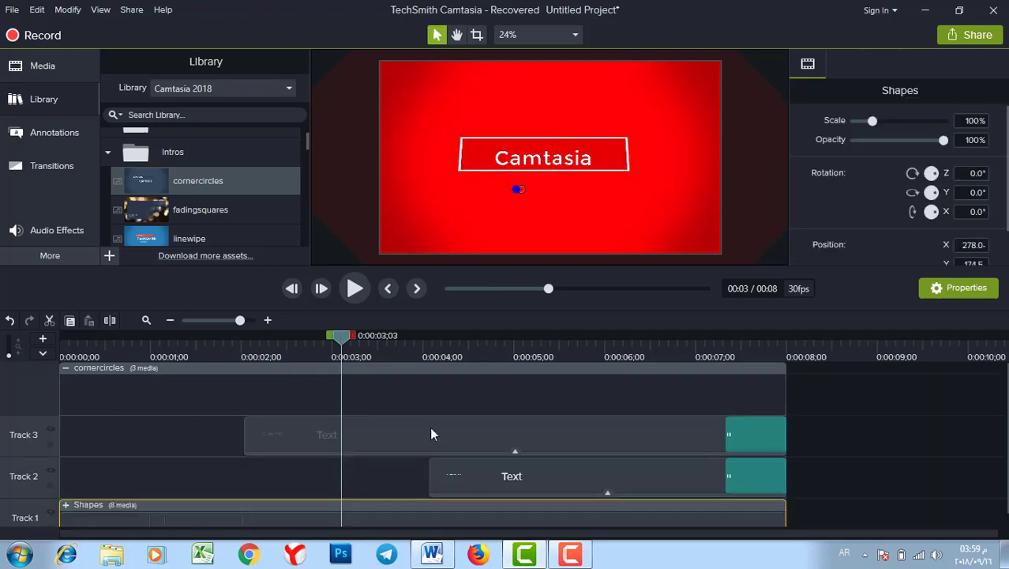
pyautogui.moveTo(346, 338); pyautogui.dragTo(296, 348)
pyautogui.click(369, 429)
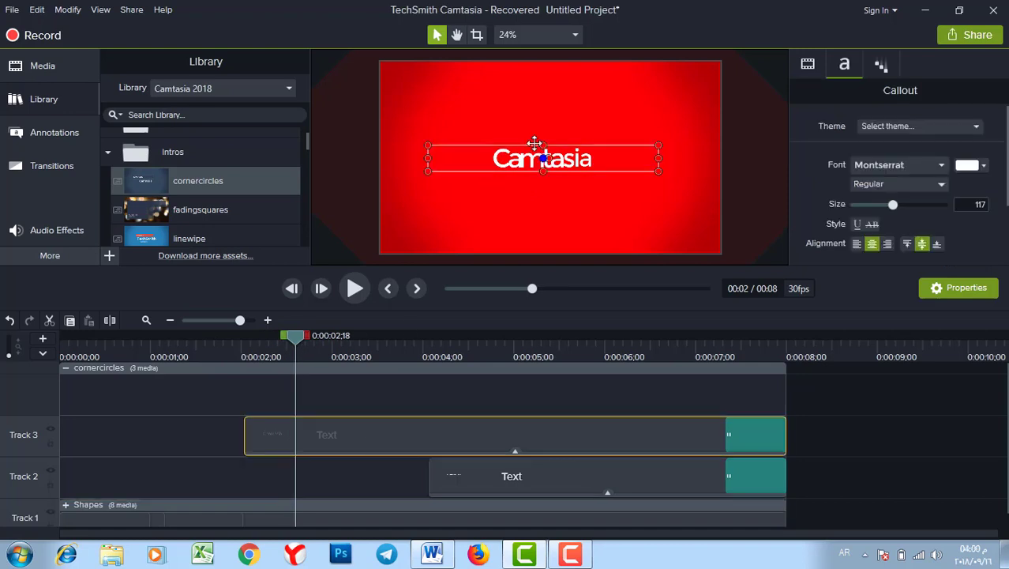
pyautogui.doubleClick(521, 162)
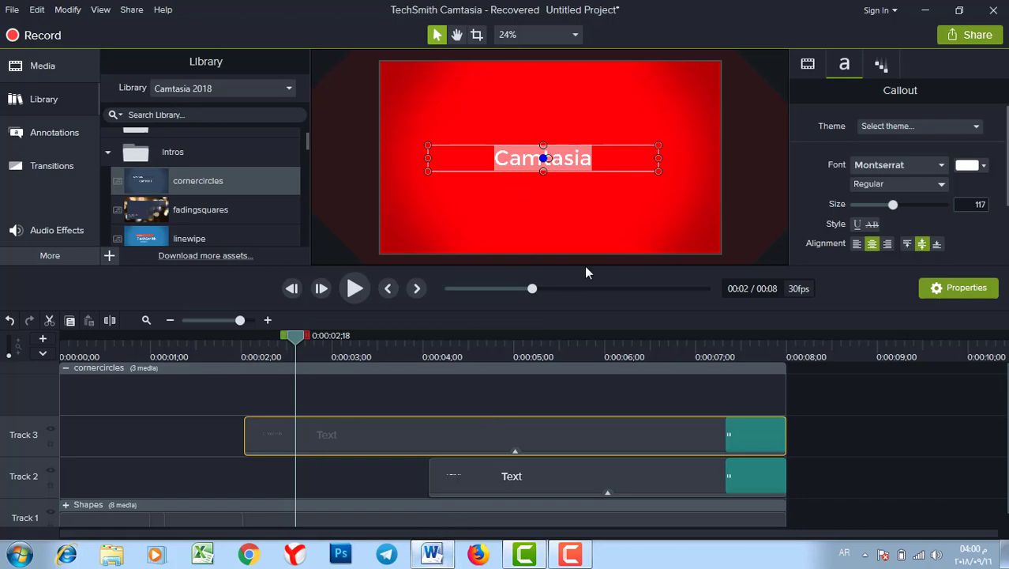
pyautogui.hotkey('alt', 'Tab')
pyautogui.rightClick(654, 210)
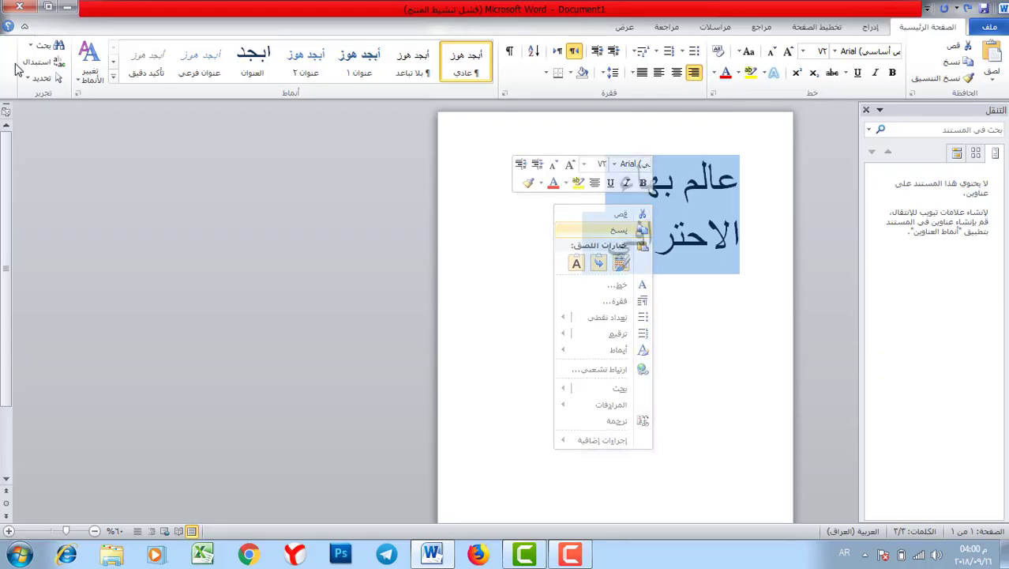
pyautogui.click(622, 231)
pyautogui.hotkey('alt', 'Tab')
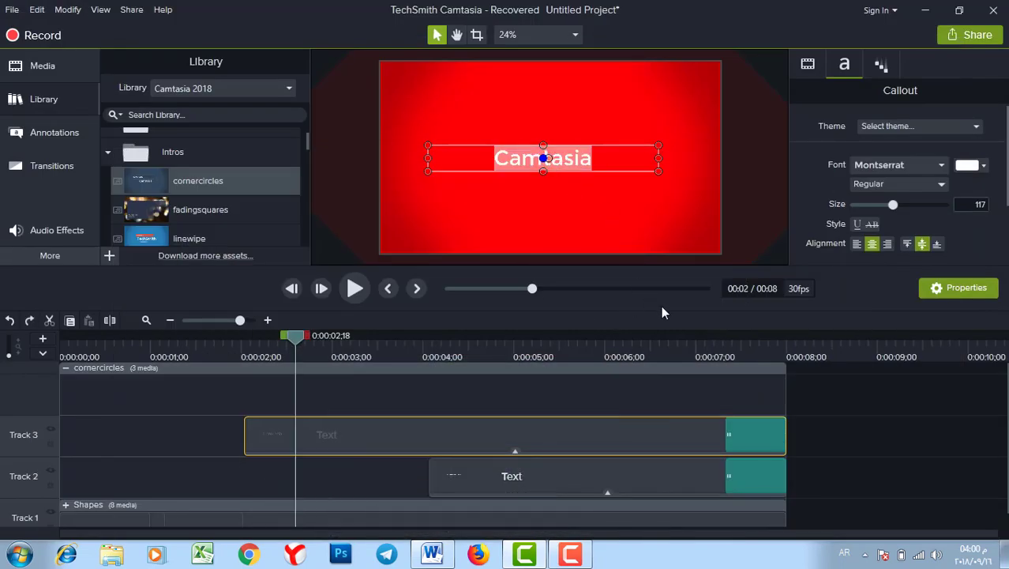
pyautogui.hotkey('ctrl', 'v')
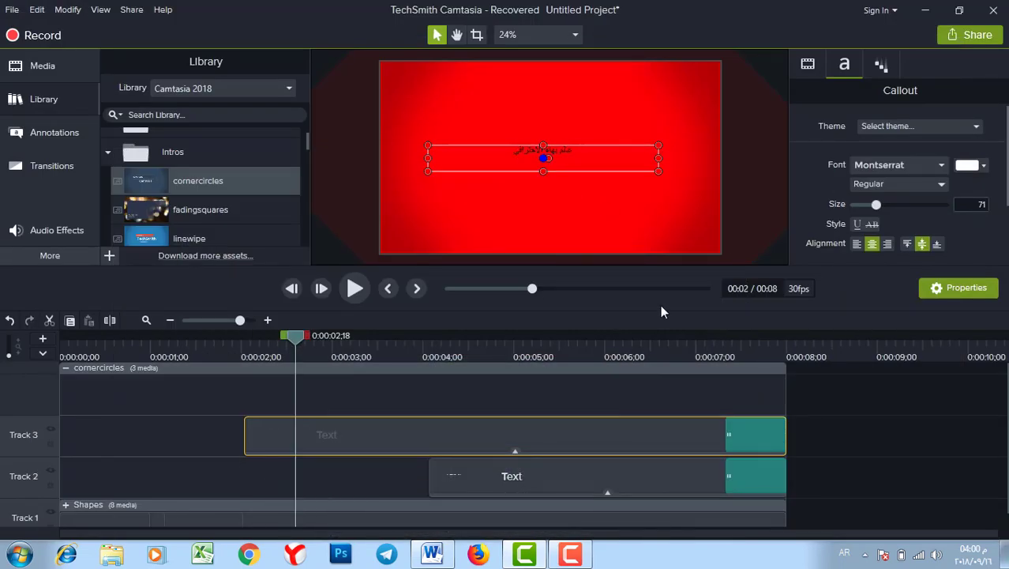
# Format the whole Arabic title in bold at size 126 with a white (#FFFFFF) font colour
pyautogui.hotkey('ctrl', 'a')
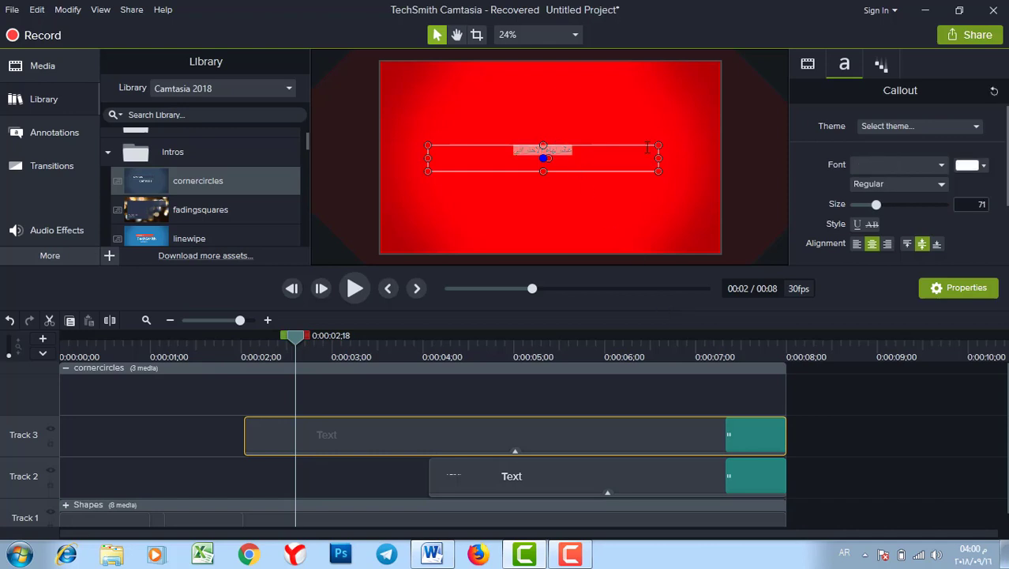
pyautogui.moveTo(875, 204); pyautogui.dragTo(895, 205)
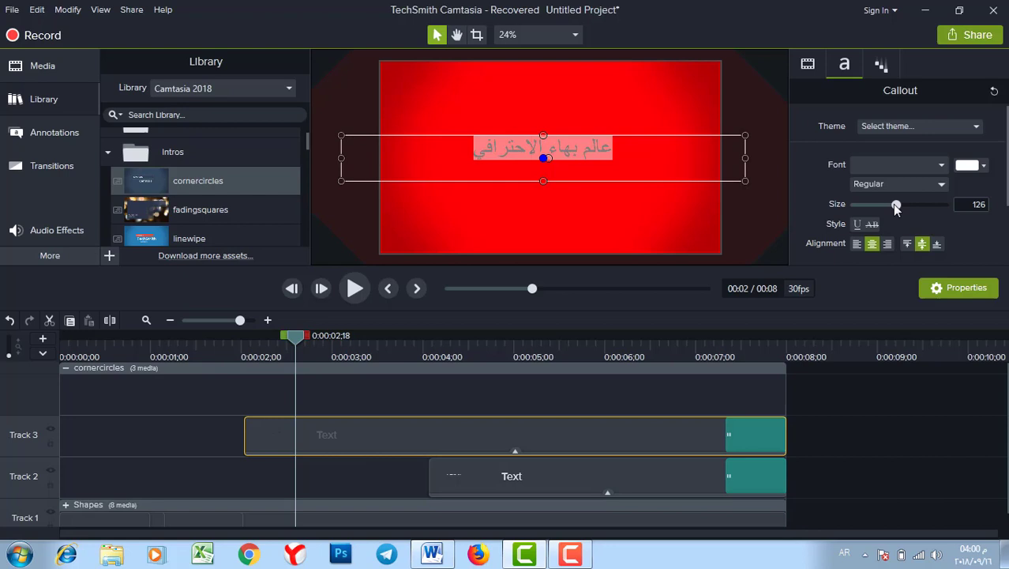
pyautogui.click(942, 184)
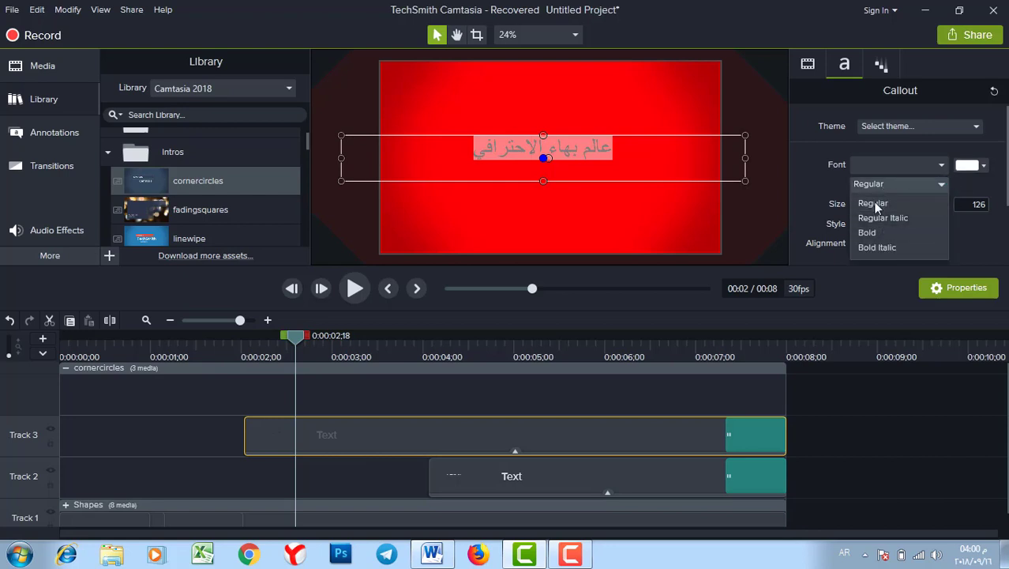
pyautogui.click(872, 232)
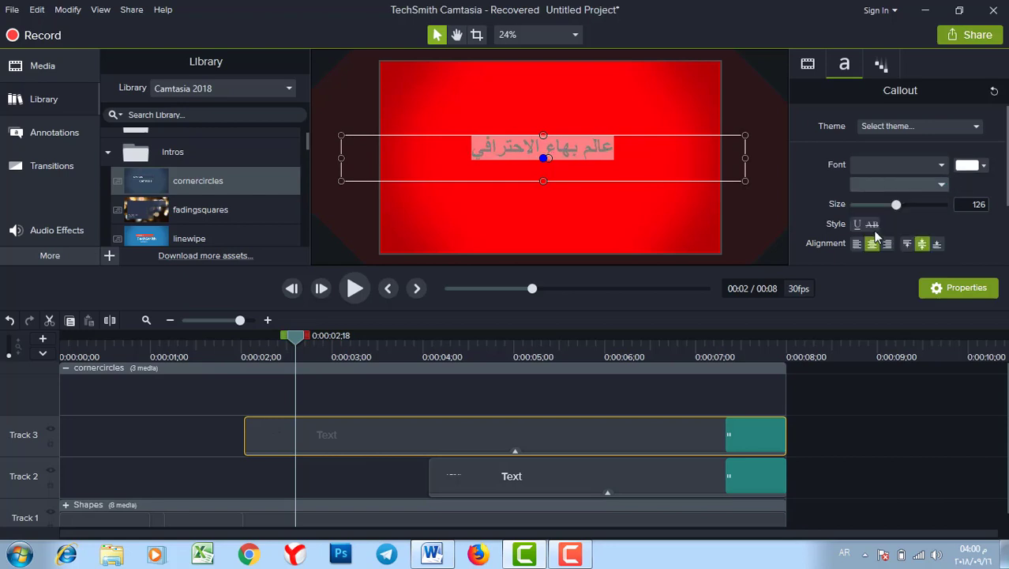
pyautogui.click(984, 167)
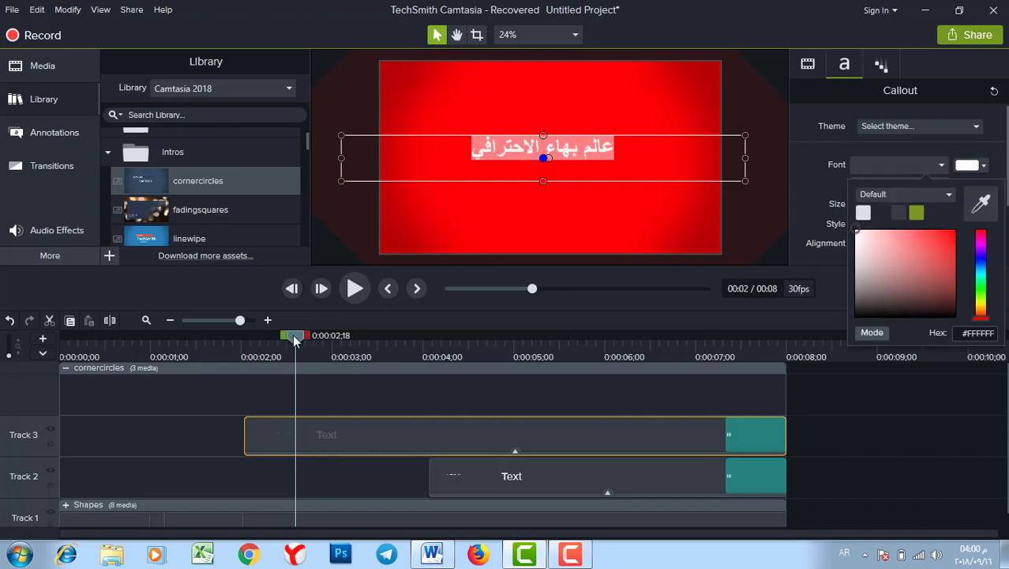
# Nudge the Arabic title on Track 3 slightly down and right so it sits centred inside the white-outlined rectangle
pyautogui.moveTo(294, 339); pyautogui.dragTo(337, 339)
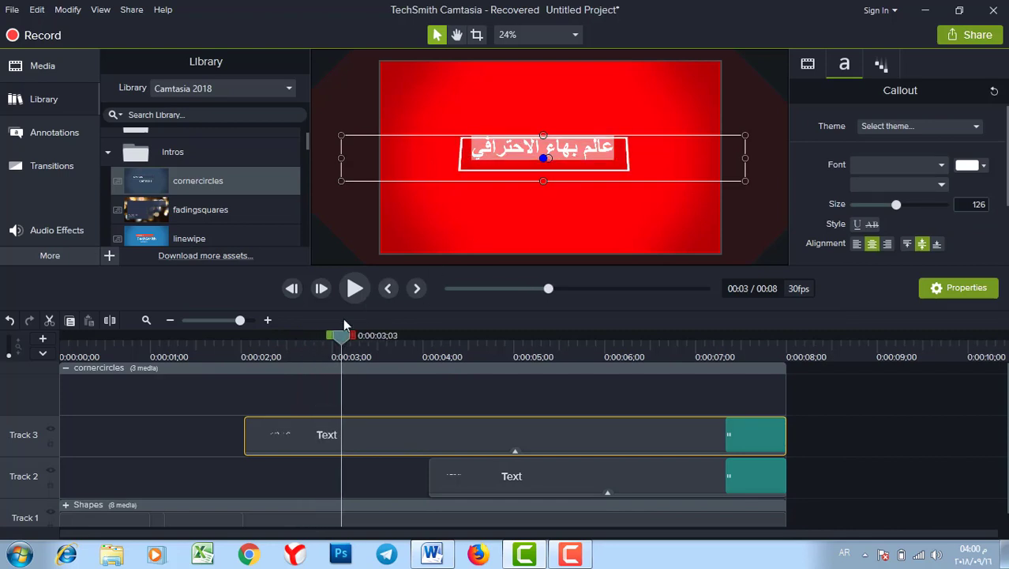
pyautogui.moveTo(348, 338); pyautogui.dragTo(408, 338)
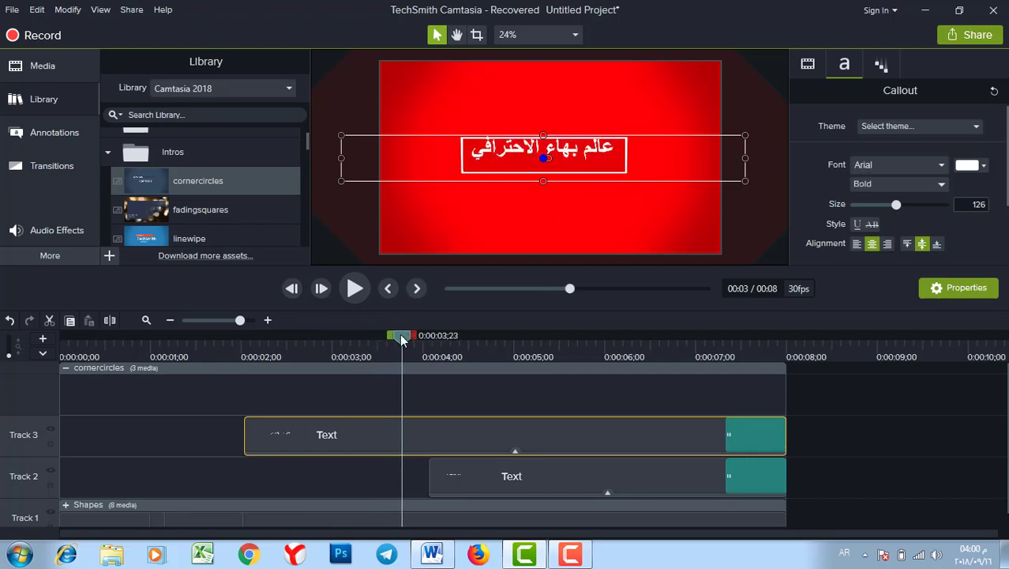
pyautogui.click(356, 139)
pyautogui.click(467, 178)
pyautogui.click(323, 384)
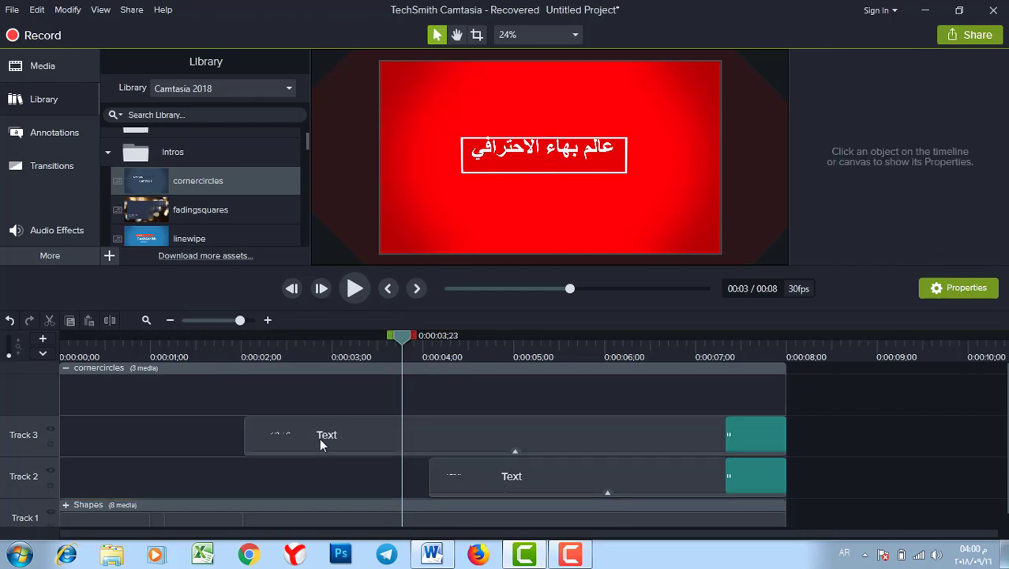
pyautogui.click(320, 443)
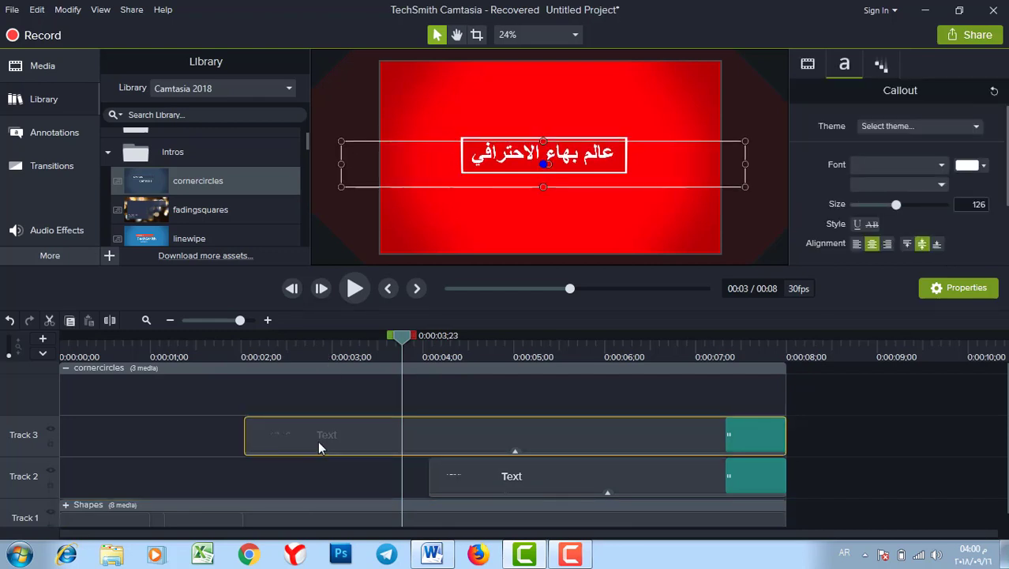
pyautogui.moveTo(402, 335); pyautogui.dragTo(515, 338)
pyautogui.click(464, 479)
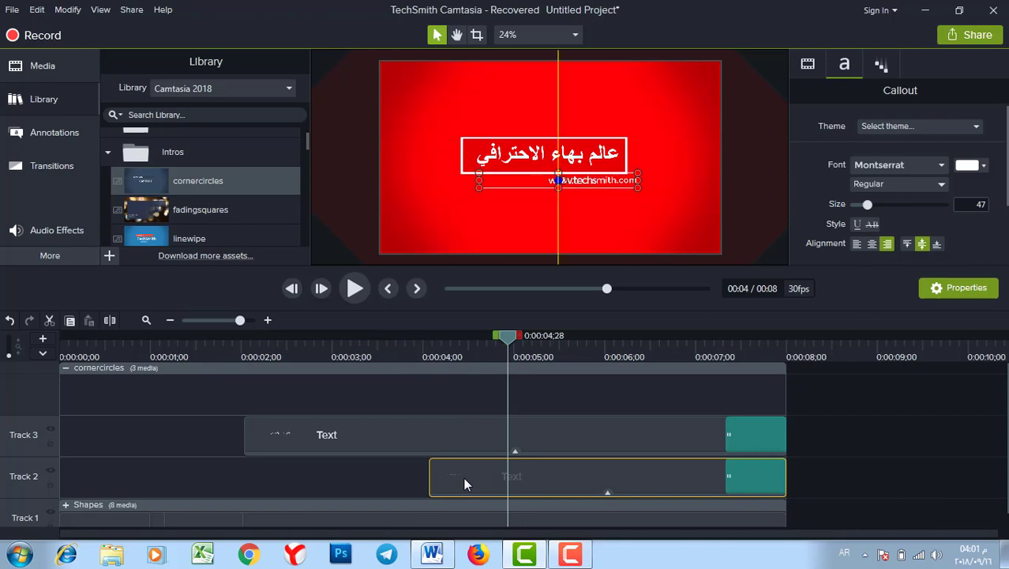
pyautogui.press('Right')
pyautogui.press('Right')
pyautogui.press('Right')
pyautogui.press('Right')
pyautogui.press('Right')
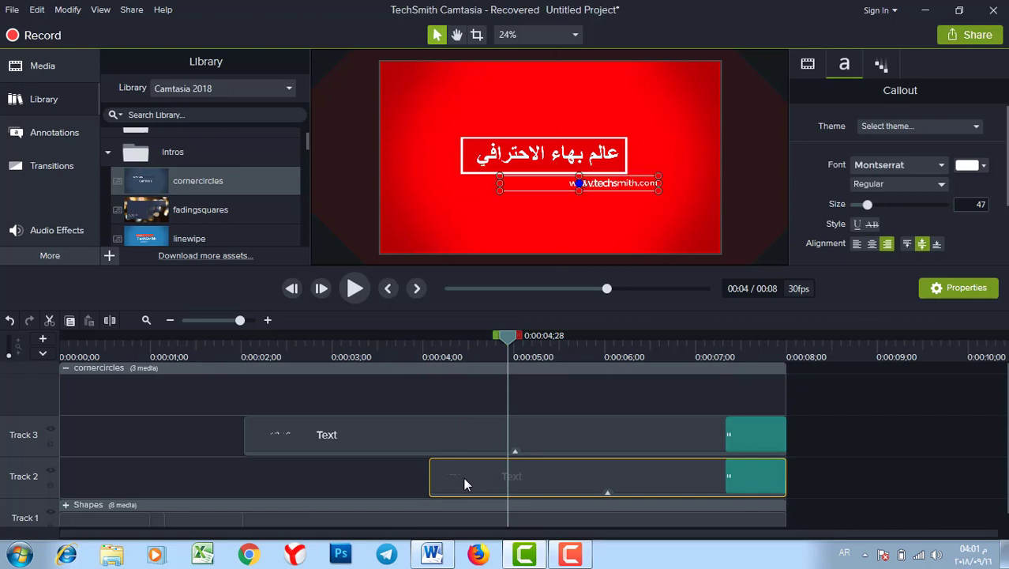
pyautogui.press('Left')
pyautogui.press('Left')
pyautogui.press('Left')
pyautogui.press('Left')
pyautogui.press('Left')
pyautogui.press('Left')
pyautogui.press('Left')
pyautogui.press('Left')
pyautogui.press('Left')
pyautogui.press('Left')
pyautogui.press('Left')
pyautogui.press('Left')
pyautogui.press('Left')
pyautogui.press('Left')
pyautogui.press('Left')
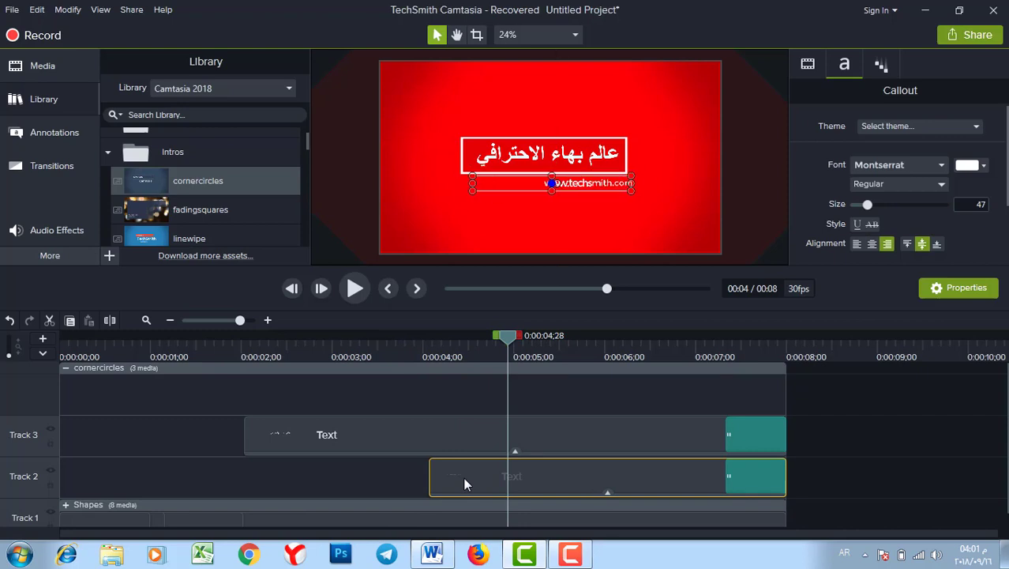
pyautogui.press('Left')
pyautogui.press('Left')
pyautogui.press('Left')
pyautogui.press('Left')
pyautogui.press('Left')
pyautogui.press('Left')
pyautogui.press('Left')
pyautogui.press('Left')
pyautogui.press('Left')
pyautogui.press('Left')
pyautogui.press('Left')
pyautogui.press('Left')
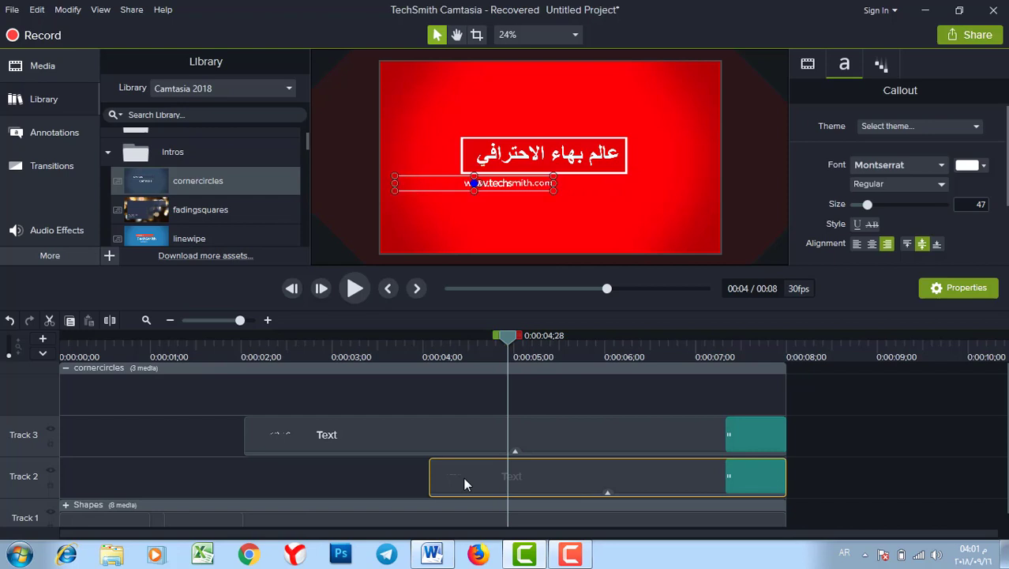
pyautogui.press('Left')
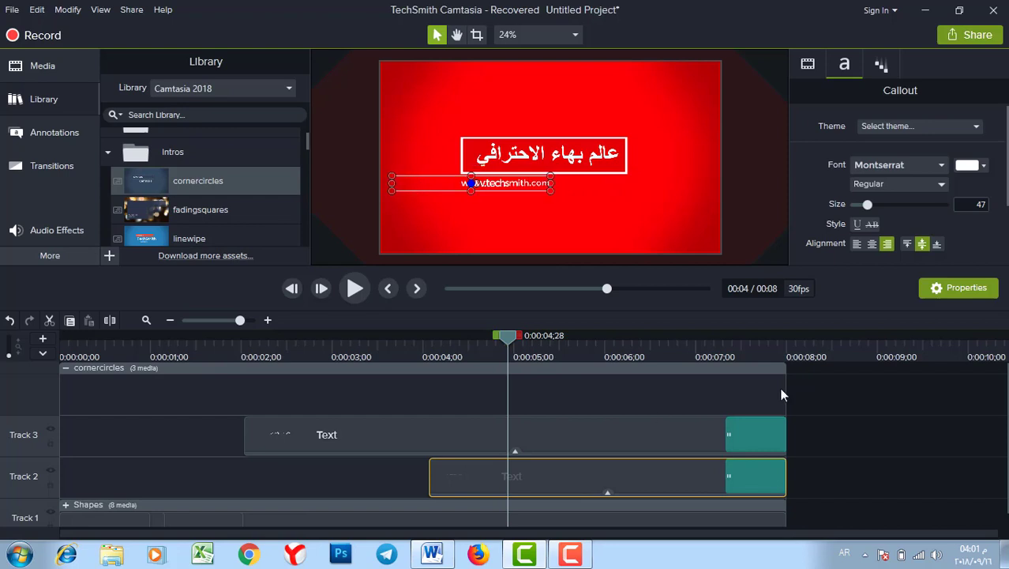
pyautogui.click(837, 444)
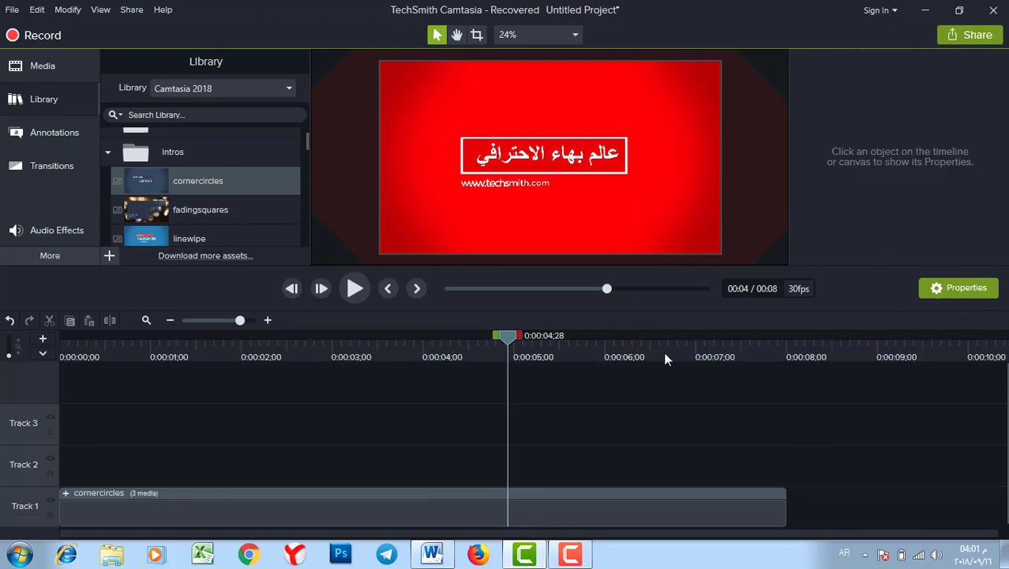
# Play the intro from the beginning and examine the order in which the Arabic title's letters and the rectangle animate in
pyautogui.moveTo(508, 335); pyautogui.dragTo(1, 304)
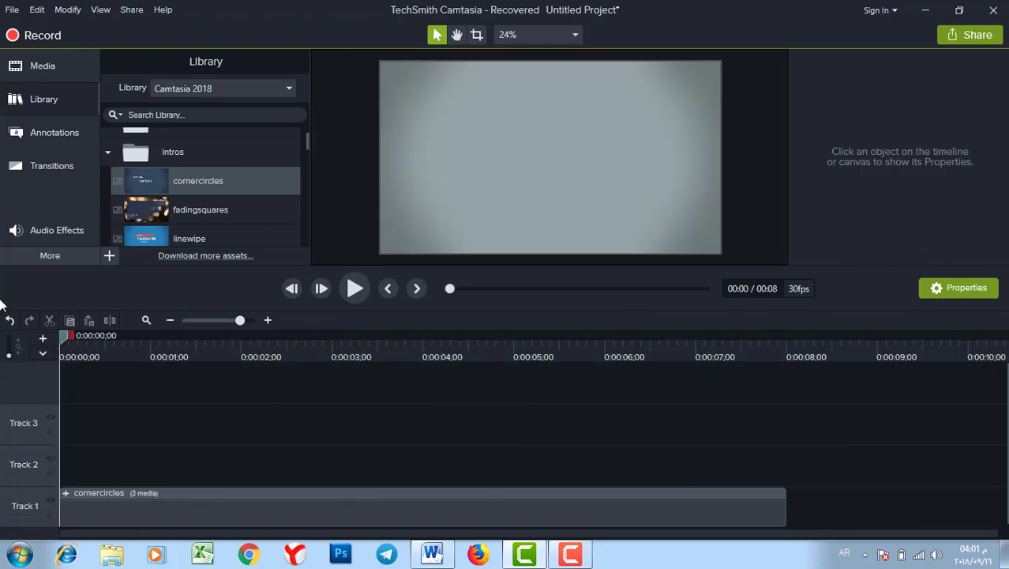
pyautogui.click(355, 288)
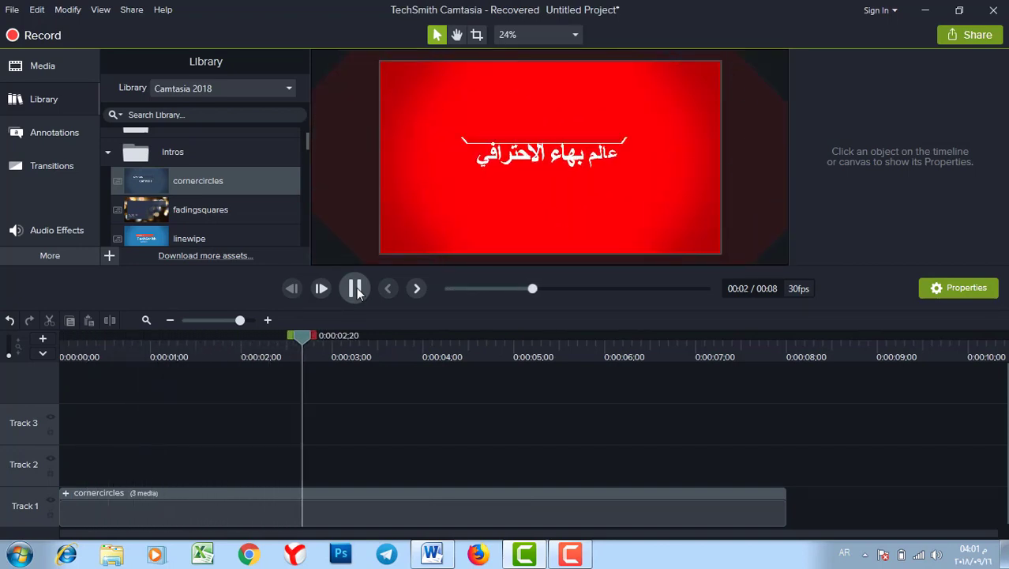
pyautogui.click(355, 288)
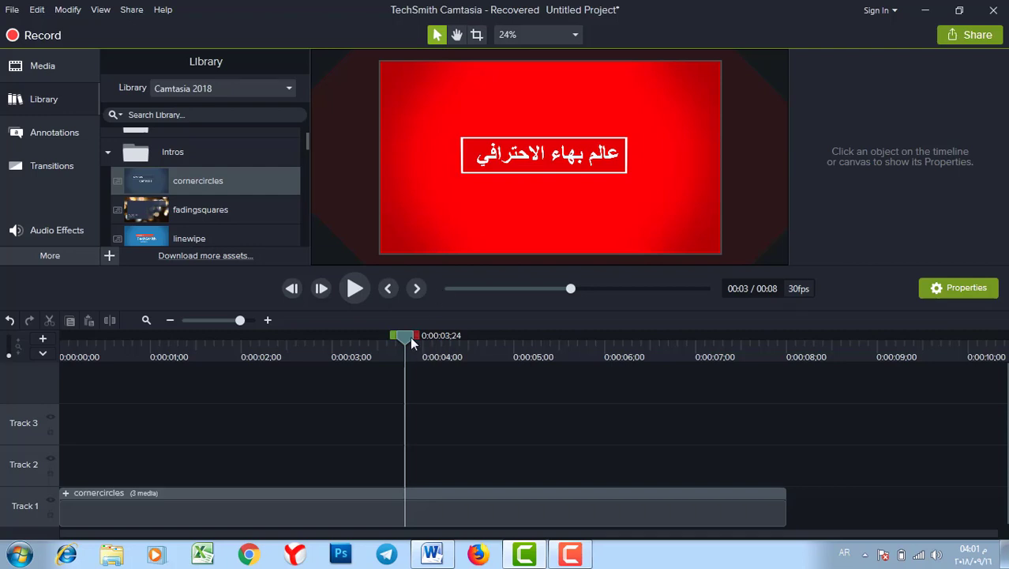
pyautogui.moveTo(409, 336); pyautogui.dragTo(306, 295)
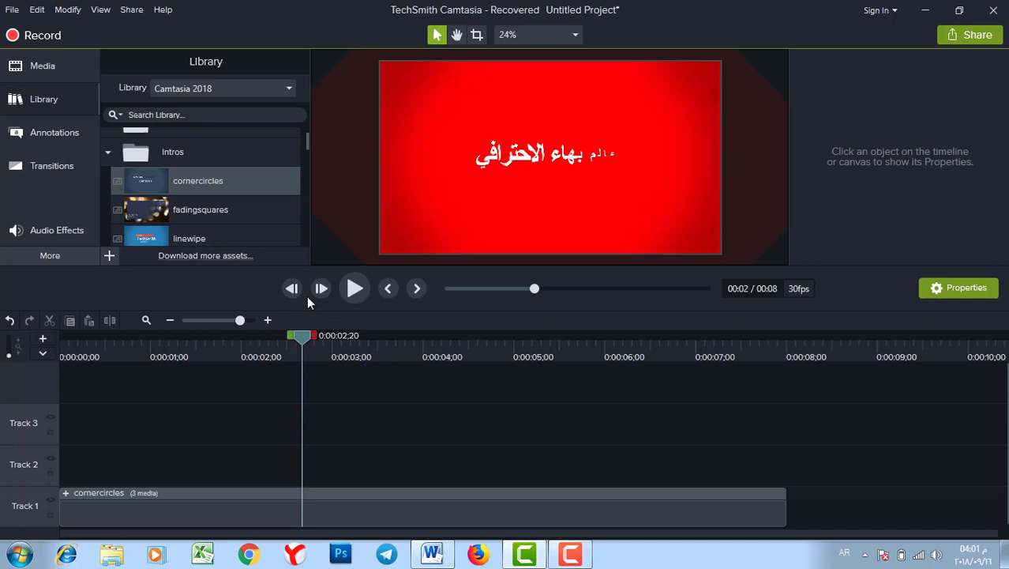
pyautogui.moveTo(303, 334); pyautogui.dragTo(335, 338)
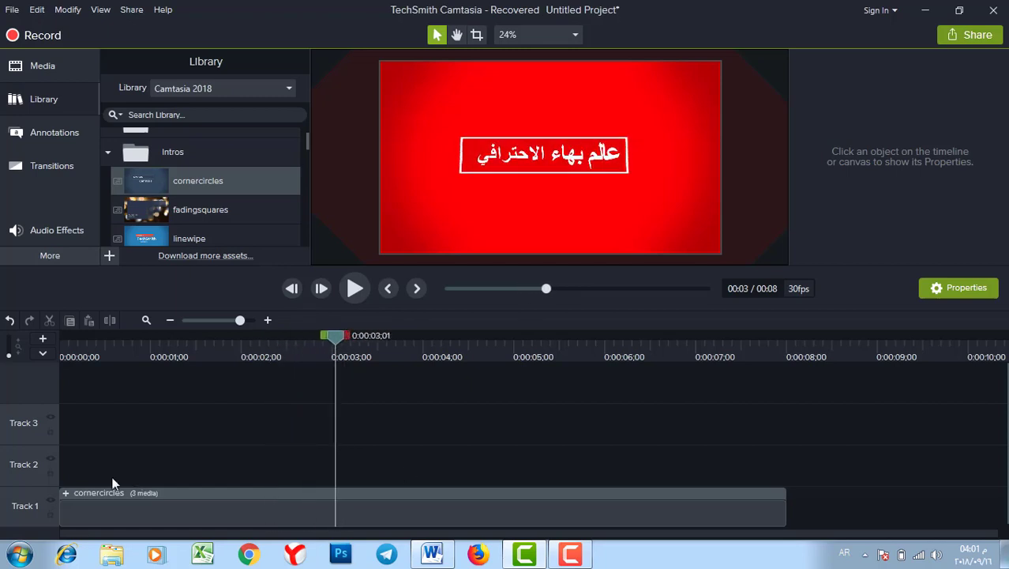
# Change the entrance type of the Arabic title's Pulsating behavior to Text - Right To Left and preview it around 0:00:03
pyautogui.click(65, 493)
pyautogui.click(357, 423)
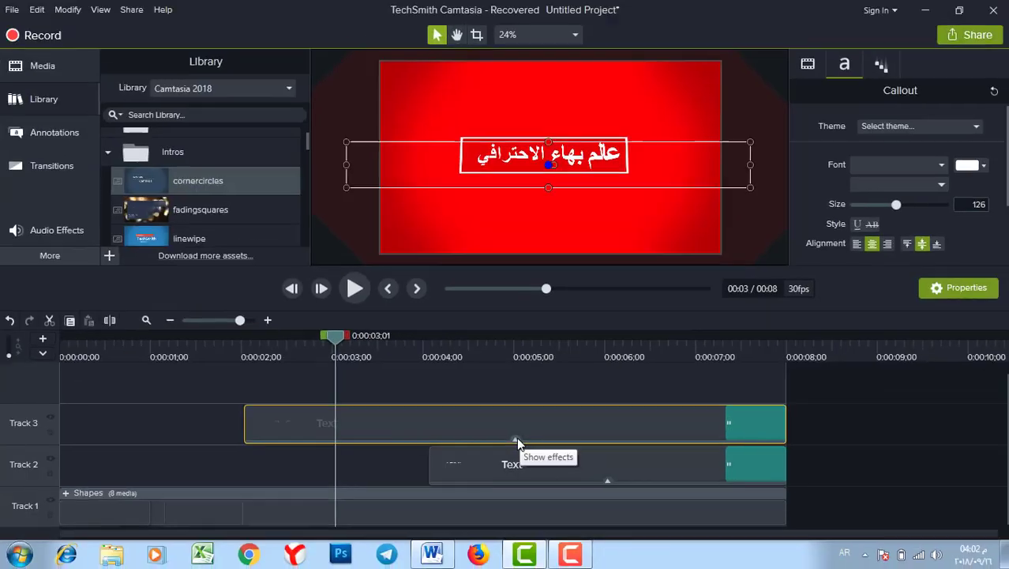
pyautogui.click(515, 436)
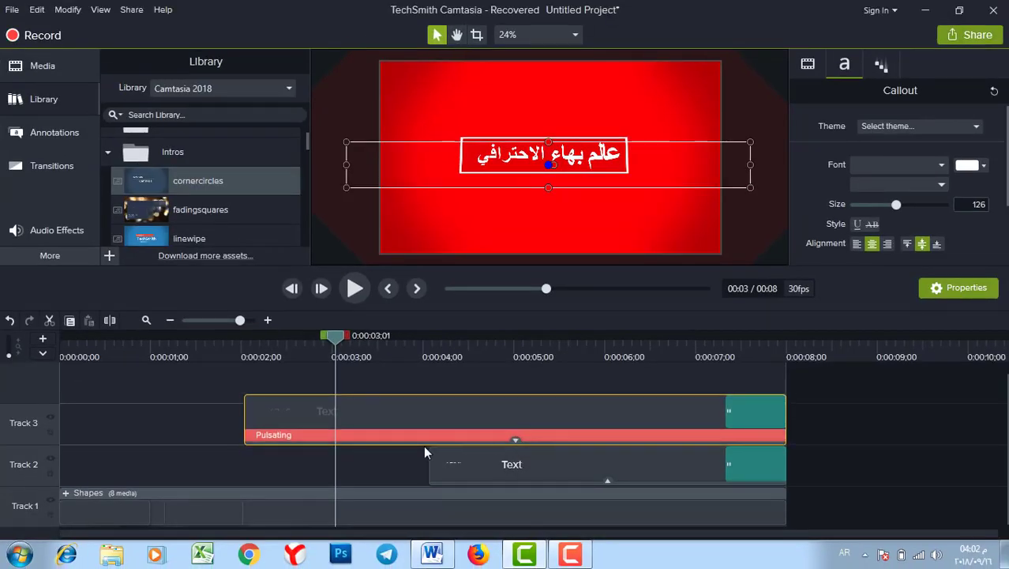
pyautogui.click(289, 436)
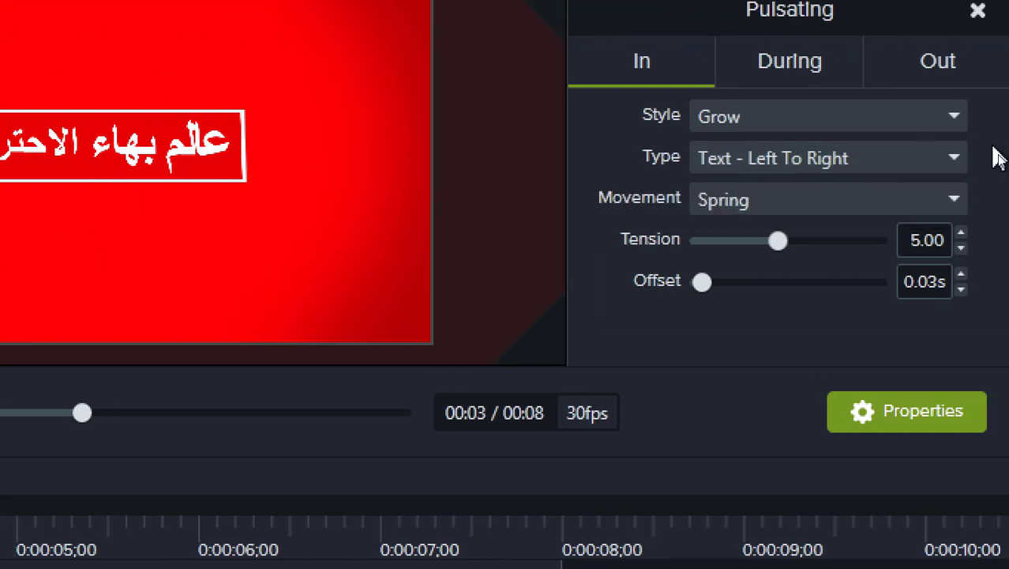
pyautogui.click(956, 162)
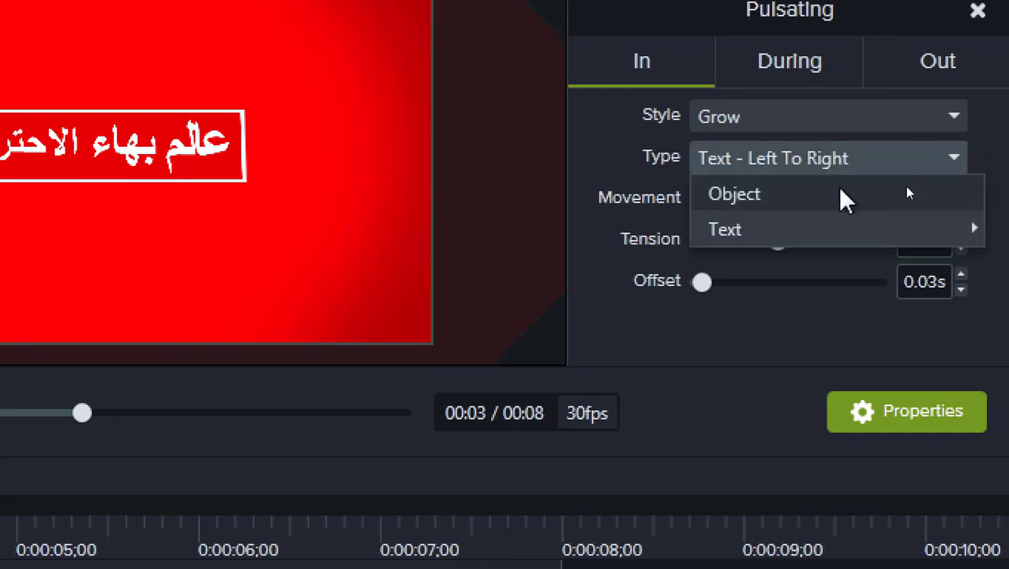
pyautogui.moveTo(782, 233)
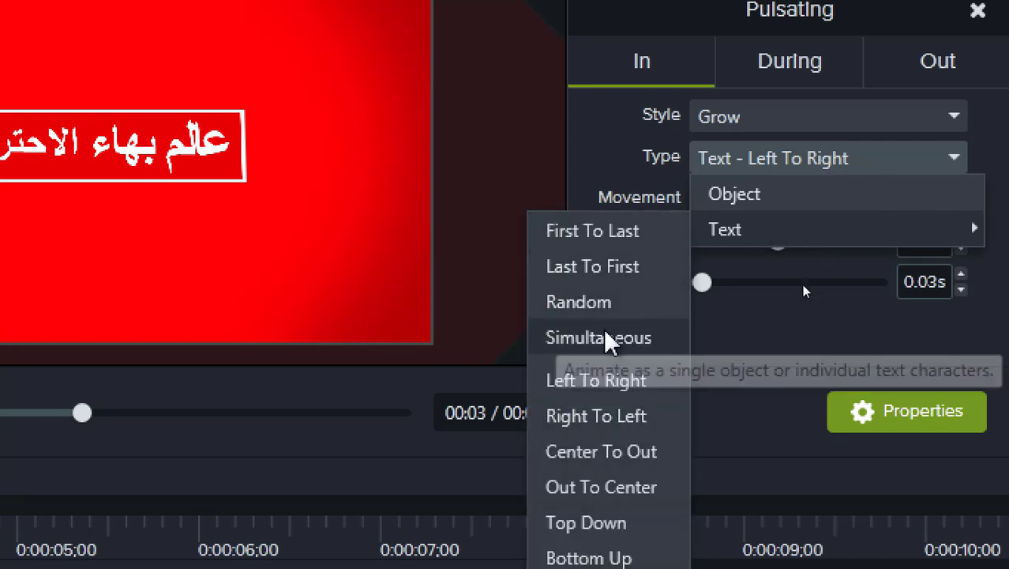
pyautogui.click(598, 419)
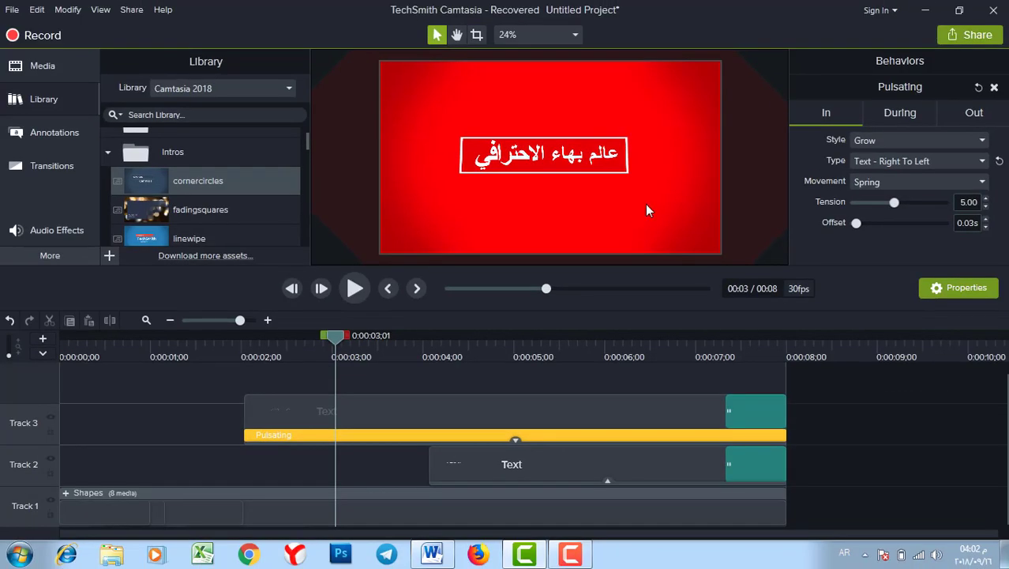
pyautogui.moveTo(340, 342); pyautogui.dragTo(368, 331)
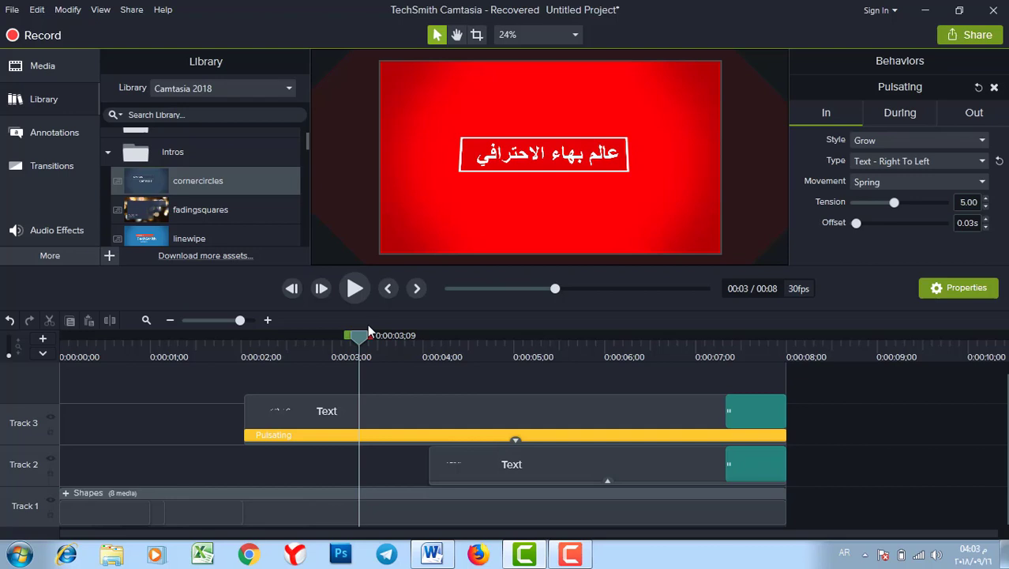
pyautogui.moveTo(368, 332); pyautogui.dragTo(335, 336)
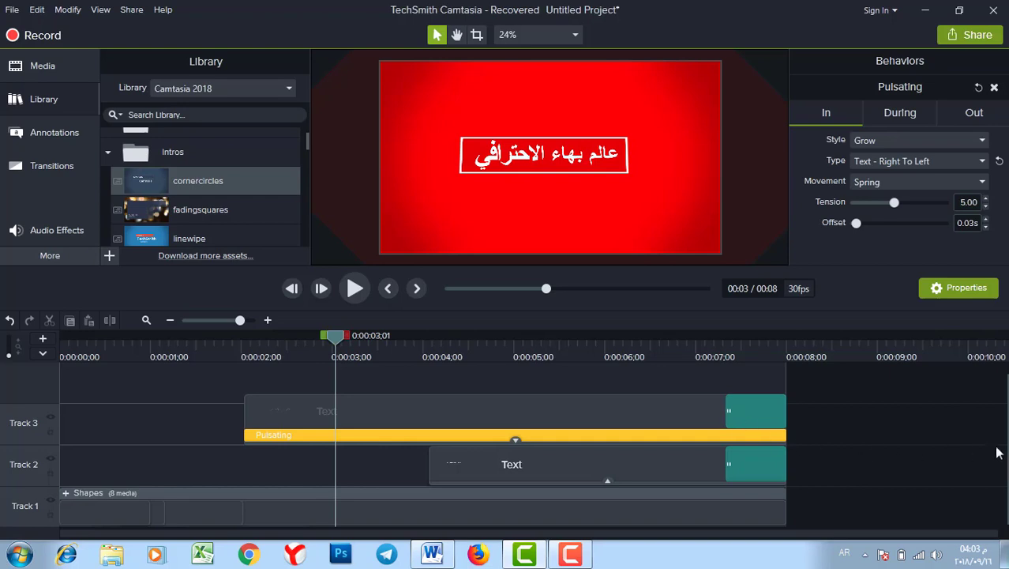
# Extend the start of the white-outlined rectangle's clip in the Shapes group to just before 0:00:02;00 and play back the result
pyautogui.moveTo(1006, 417); pyautogui.dragTo(1006, 426)
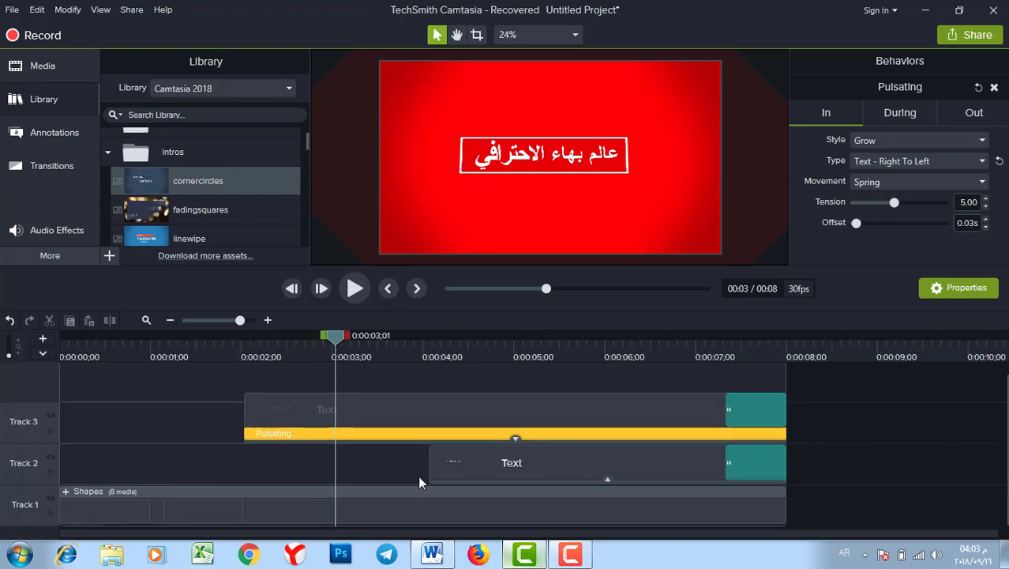
pyautogui.click(76, 491)
pyautogui.moveTo(336, 335); pyautogui.dragTo(248, 340)
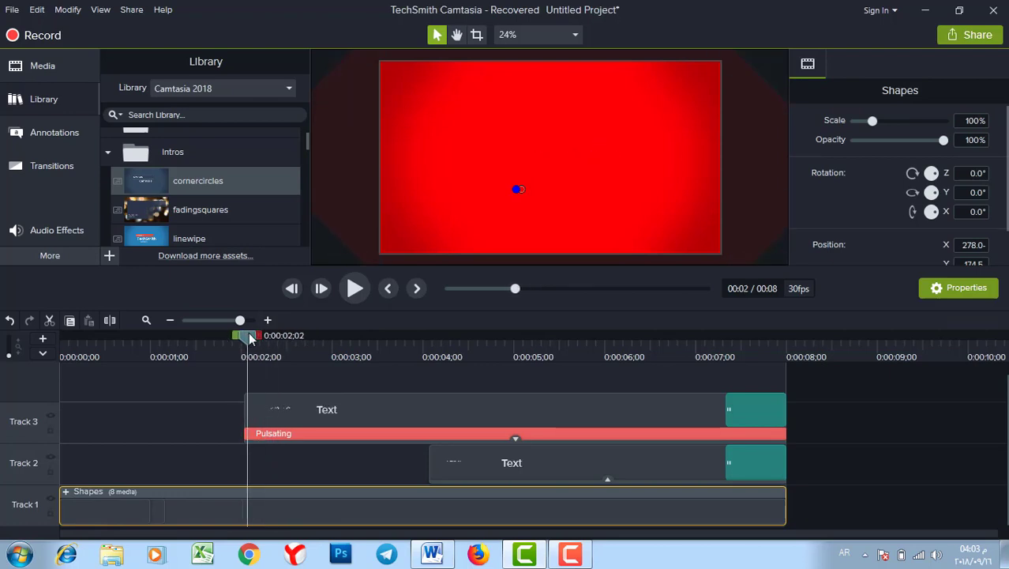
pyautogui.click(66, 493)
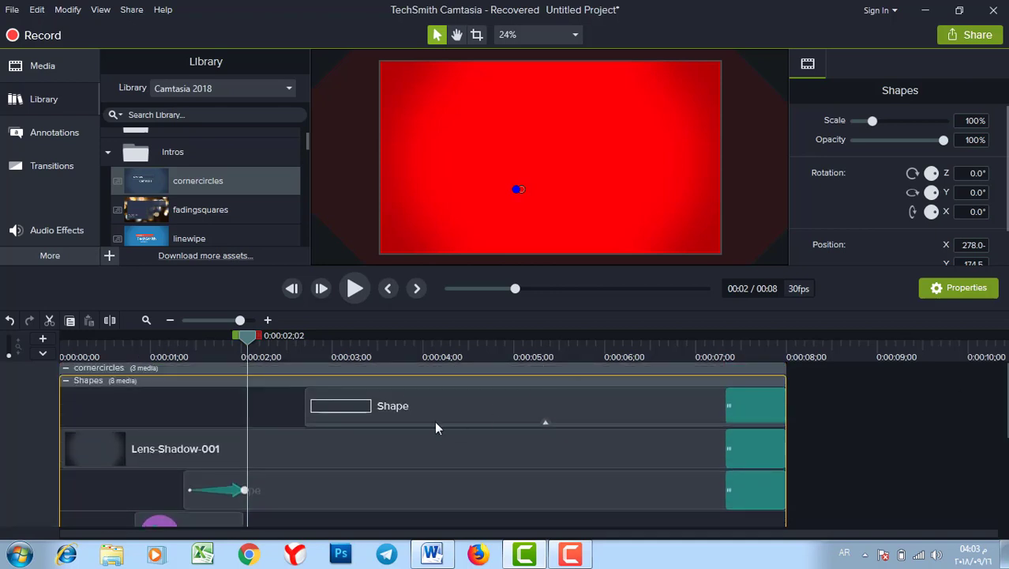
pyautogui.click(412, 406)
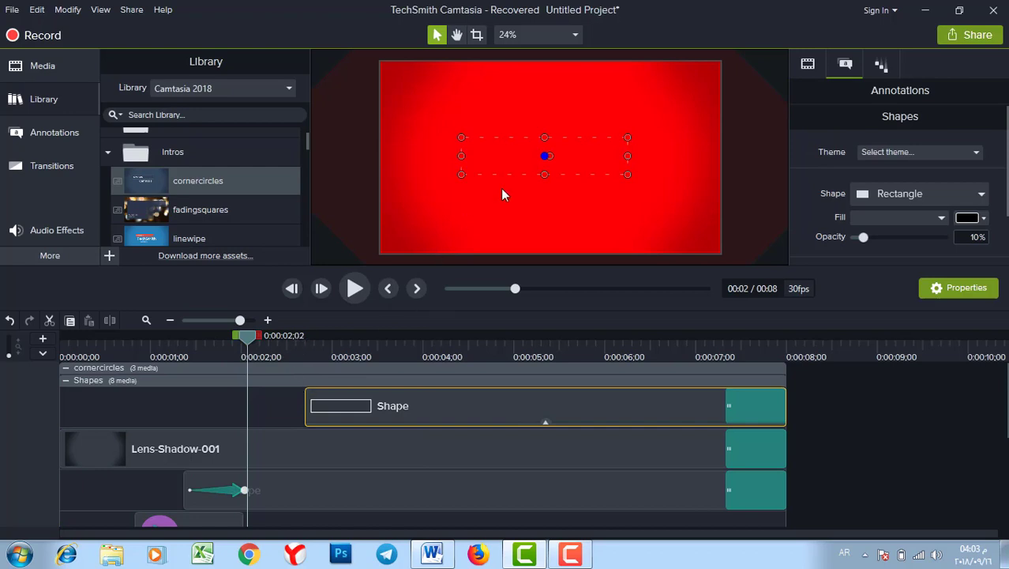
pyautogui.moveTo(306, 411); pyautogui.dragTo(251, 414)
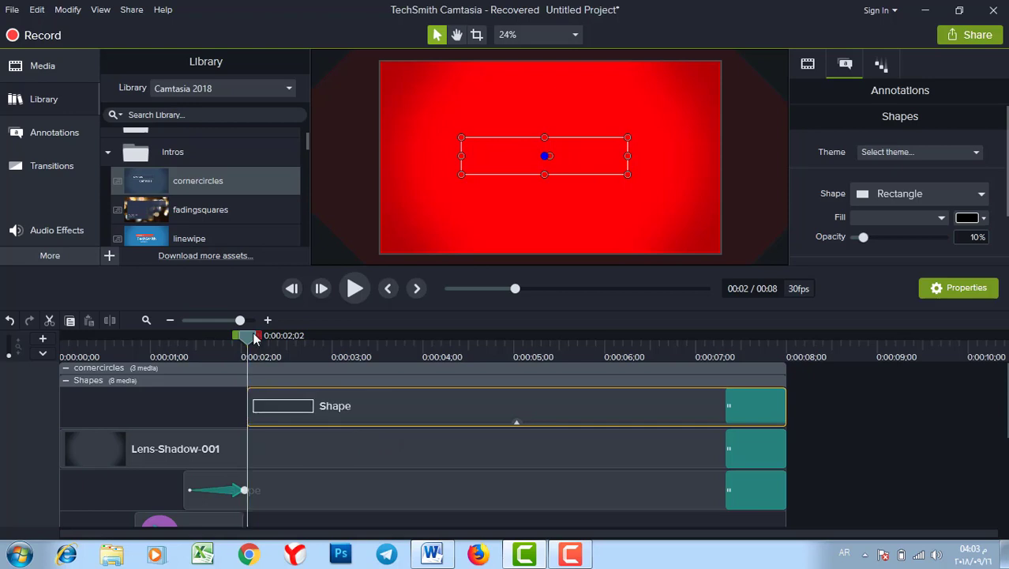
pyautogui.moveTo(250, 336); pyautogui.dragTo(185, 342)
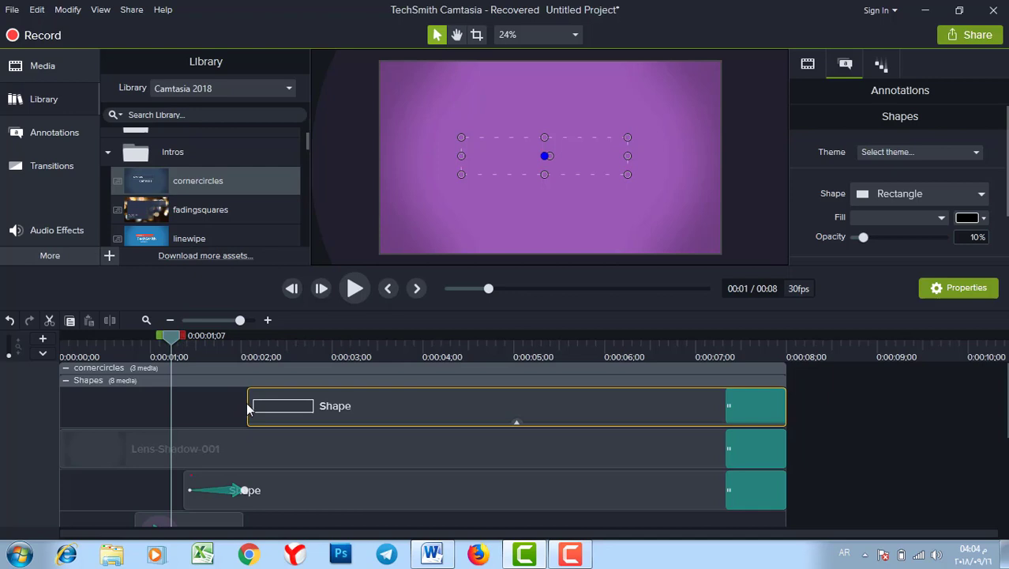
pyautogui.moveTo(248, 407); pyautogui.dragTo(232, 406)
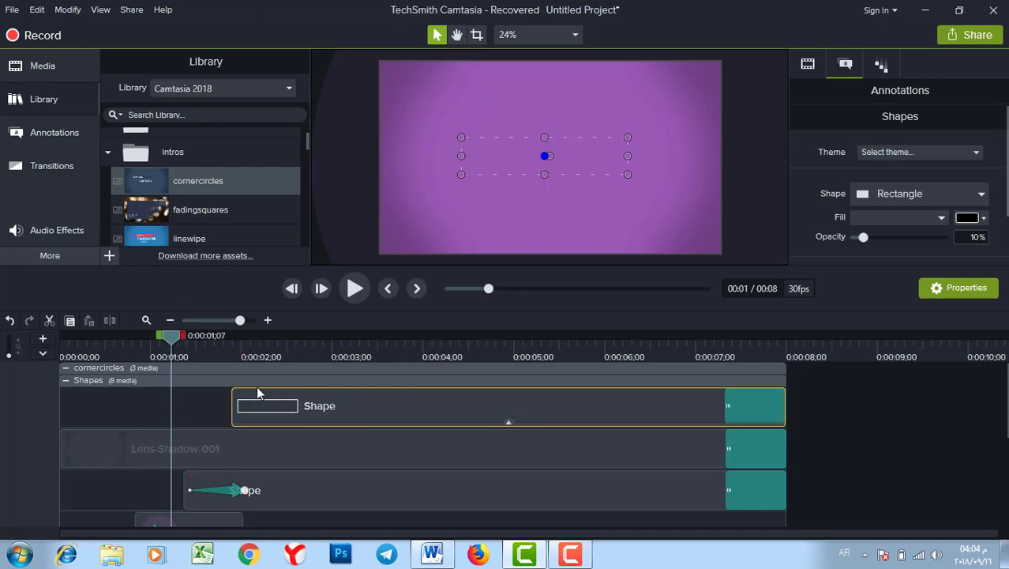
pyautogui.press('space')
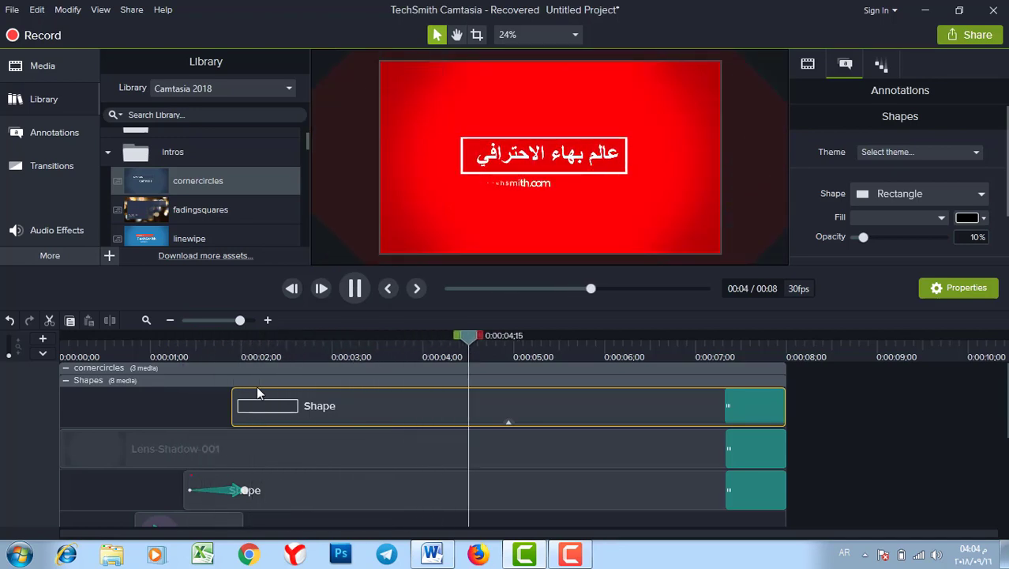
pyautogui.press('space')
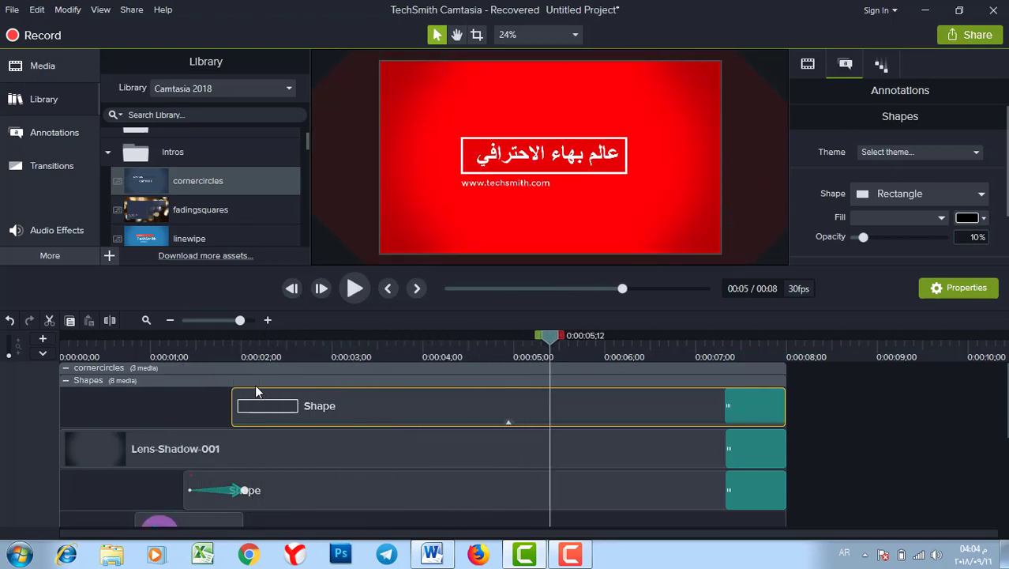
# Move the Arabic title on Track 3 up out of the white rectangle to near the canvas's upper edge
pyautogui.click(499, 182)
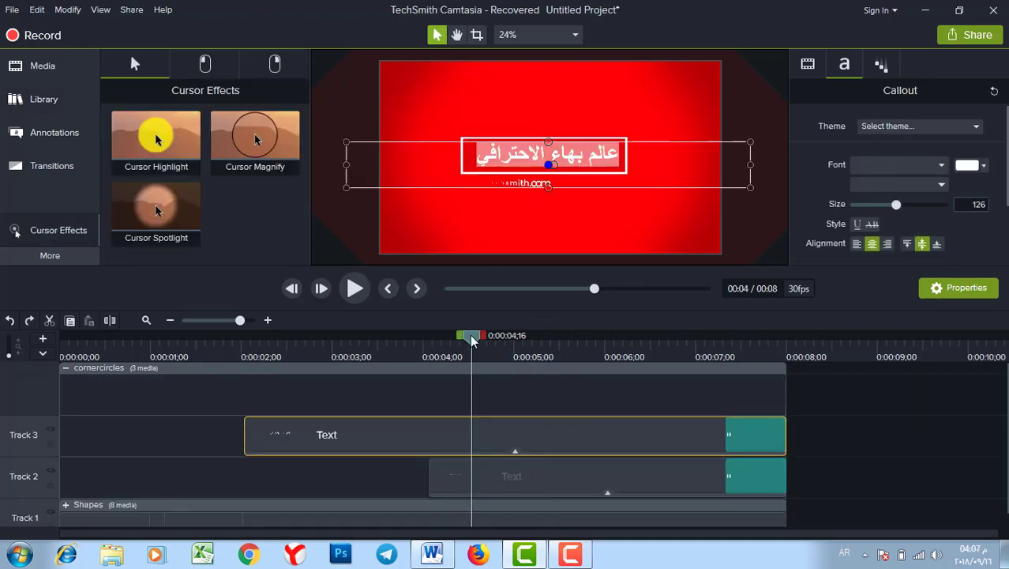
pyautogui.moveTo(471, 338)
pyautogui.mouseDown()
pyautogui.moveTo(415, 338)
pyautogui.moveTo(469, 338)
pyautogui.mouseUp()
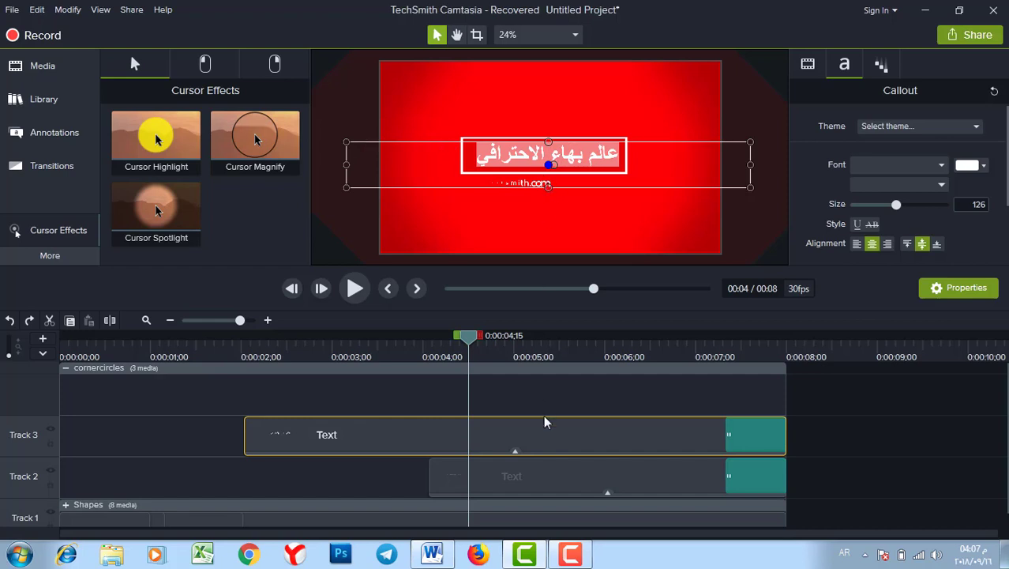
pyautogui.click(533, 475)
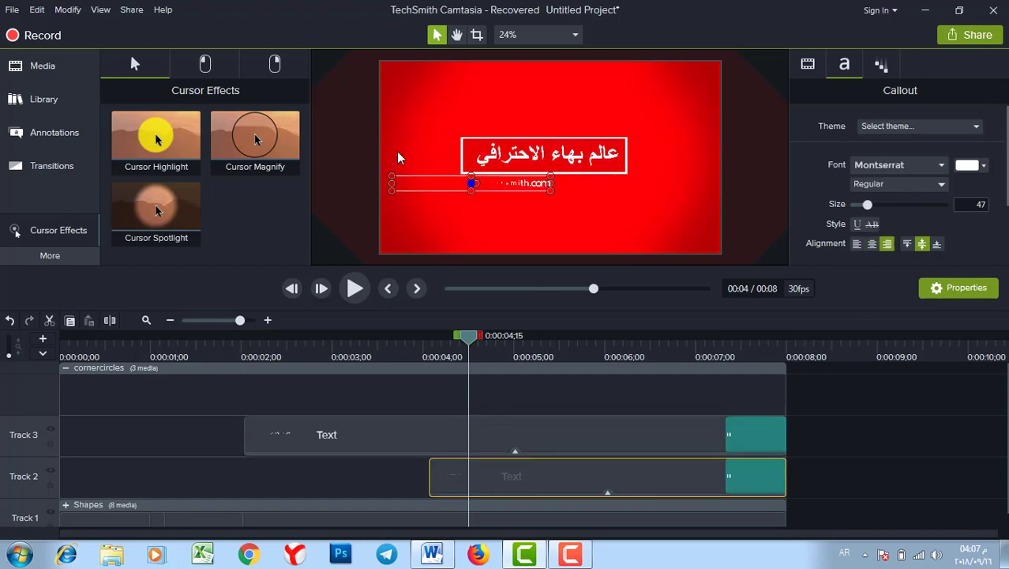
pyautogui.click(525, 154)
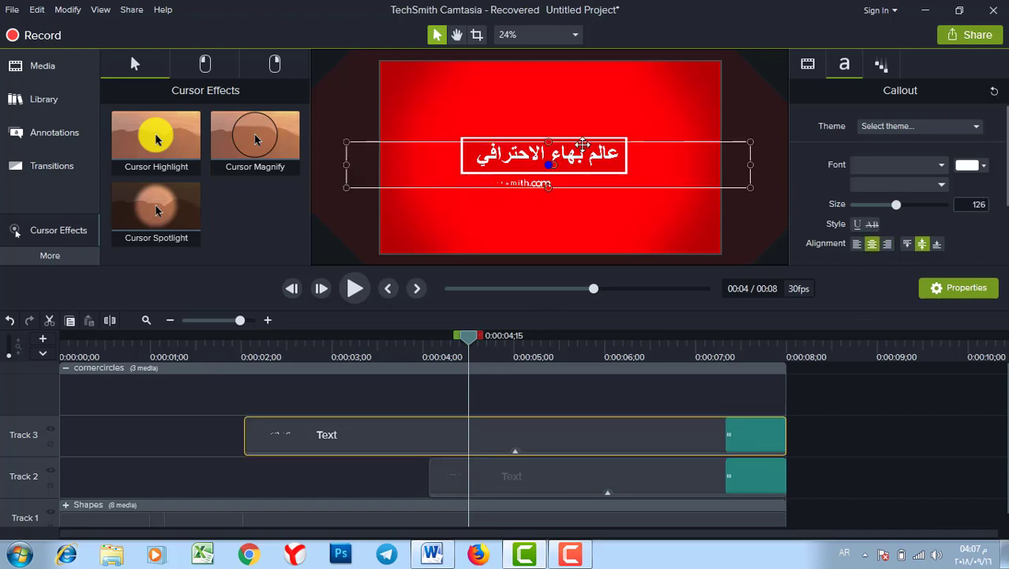
pyautogui.moveTo(581, 143); pyautogui.dragTo(564, 76)
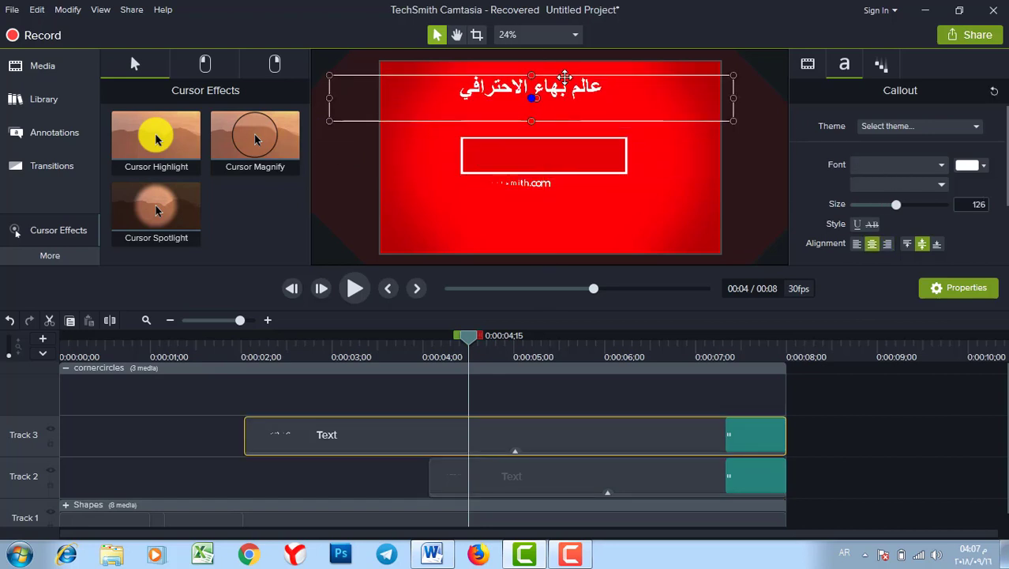
pyautogui.click(542, 180)
pyautogui.doubleClick(521, 182)
pyautogui.doubleClick(540, 183)
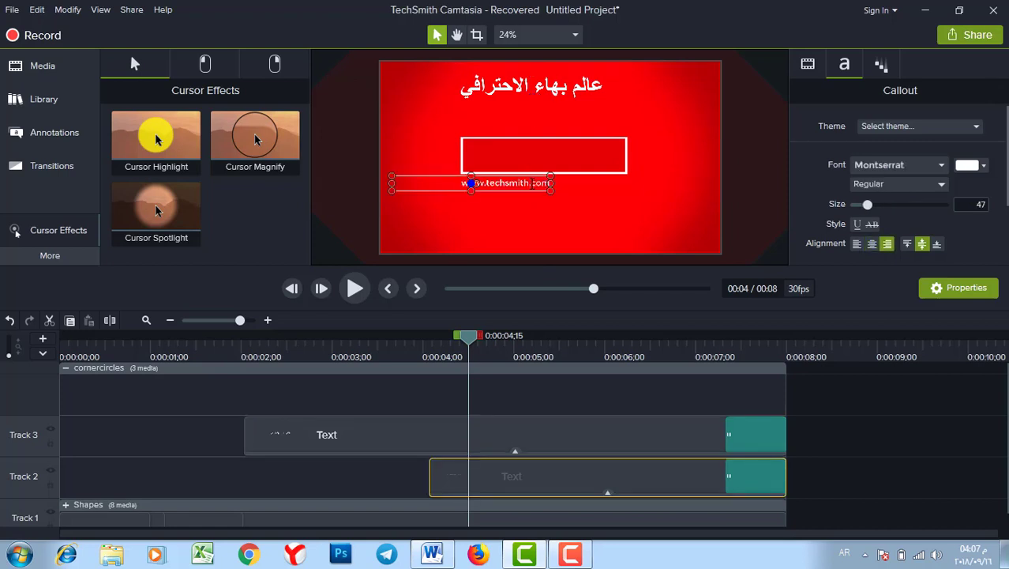
pyautogui.hotkey('alt', 'shift')
pyautogui.hotkey('ctrl', 'a')
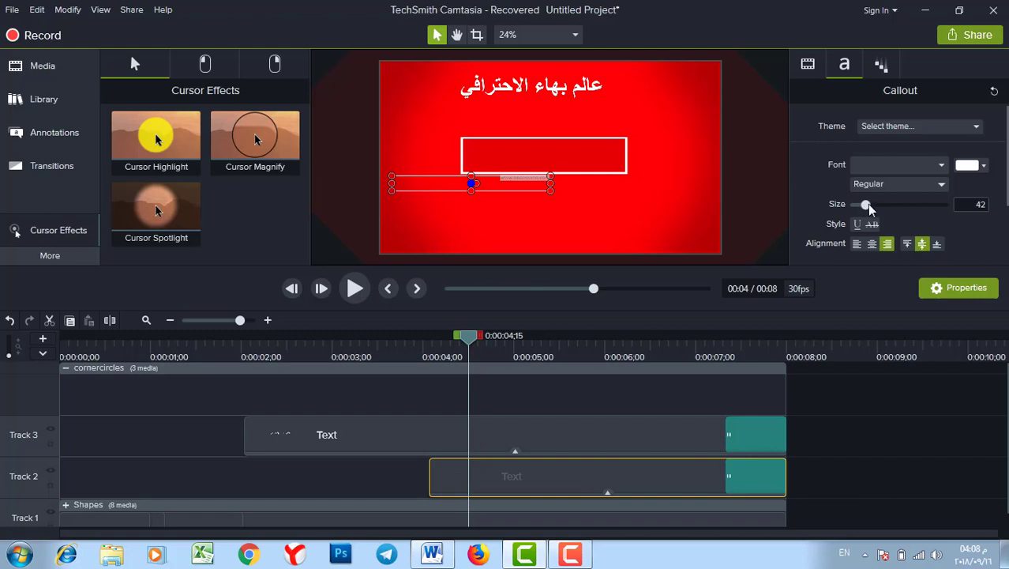
pyautogui.moveTo(866, 205); pyautogui.dragTo(882, 211)
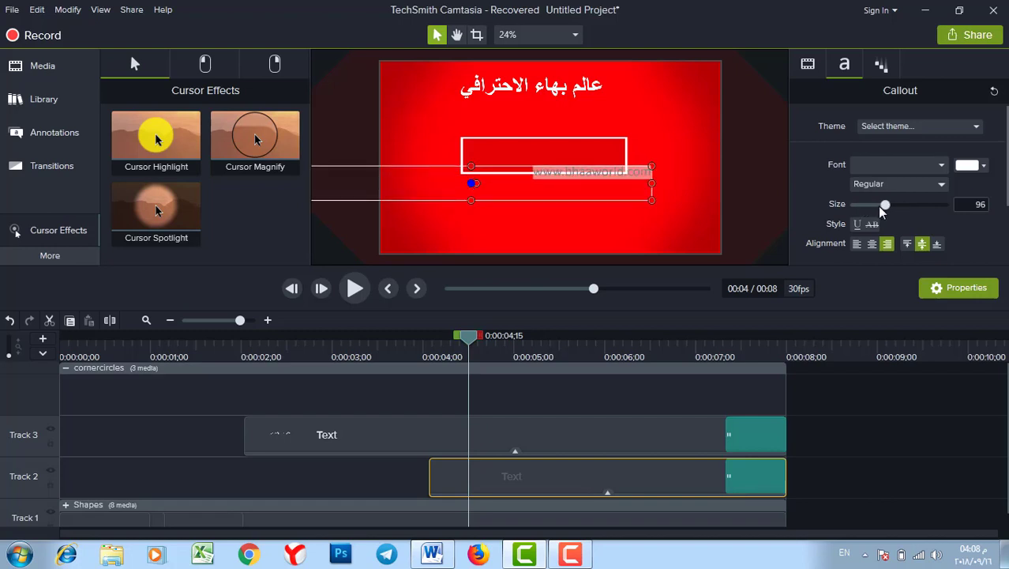
pyautogui.click(970, 165)
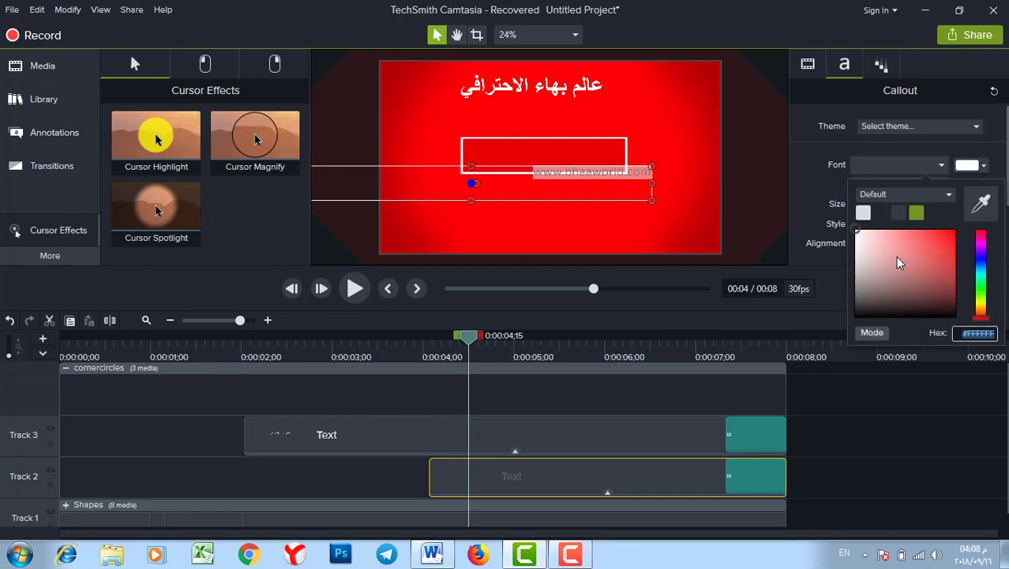
pyautogui.click(859, 231)
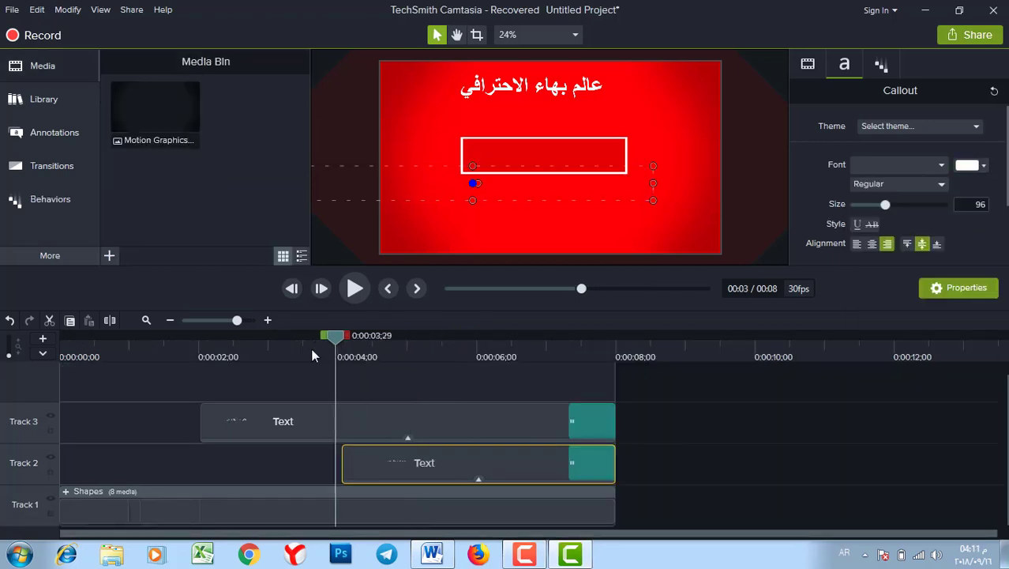
pyautogui.moveTo(333, 347); pyautogui.dragTo(421, 355)
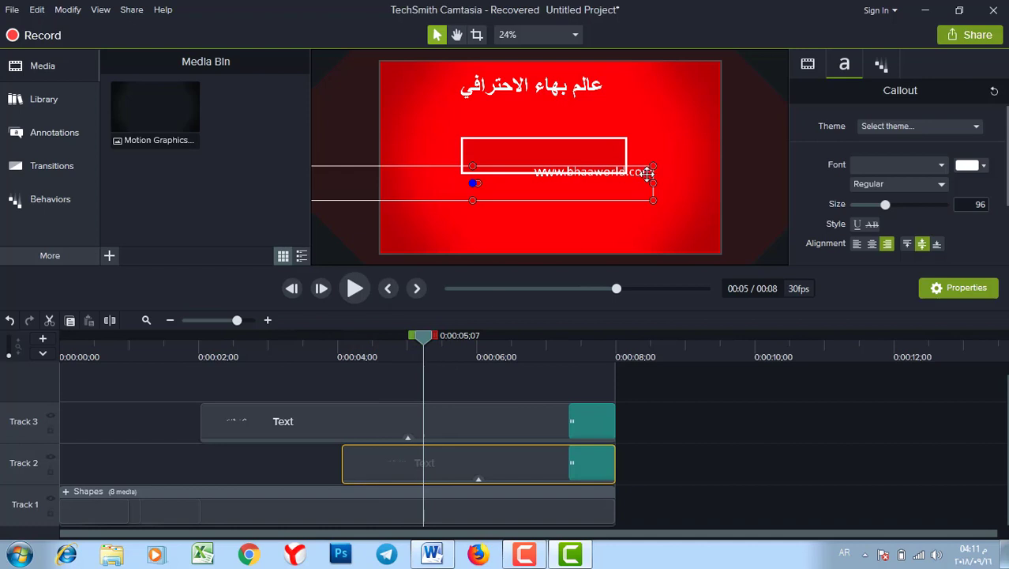
pyautogui.moveTo(641, 173); pyautogui.dragTo(573, 185)
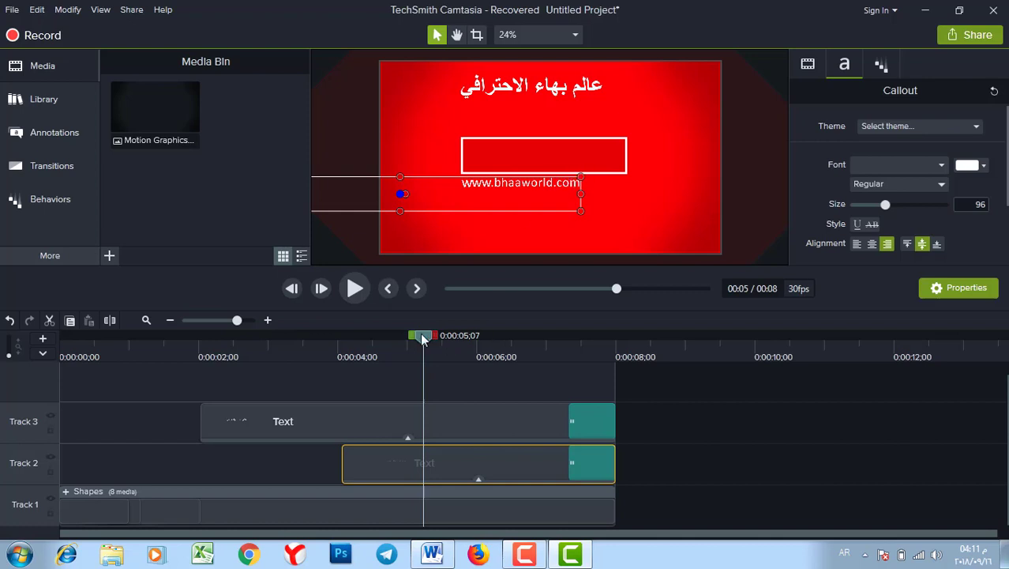
pyautogui.moveTo(422, 338)
pyautogui.mouseDown()
pyautogui.moveTo(191, 338)
pyautogui.moveTo(437, 341)
pyautogui.mouseUp()
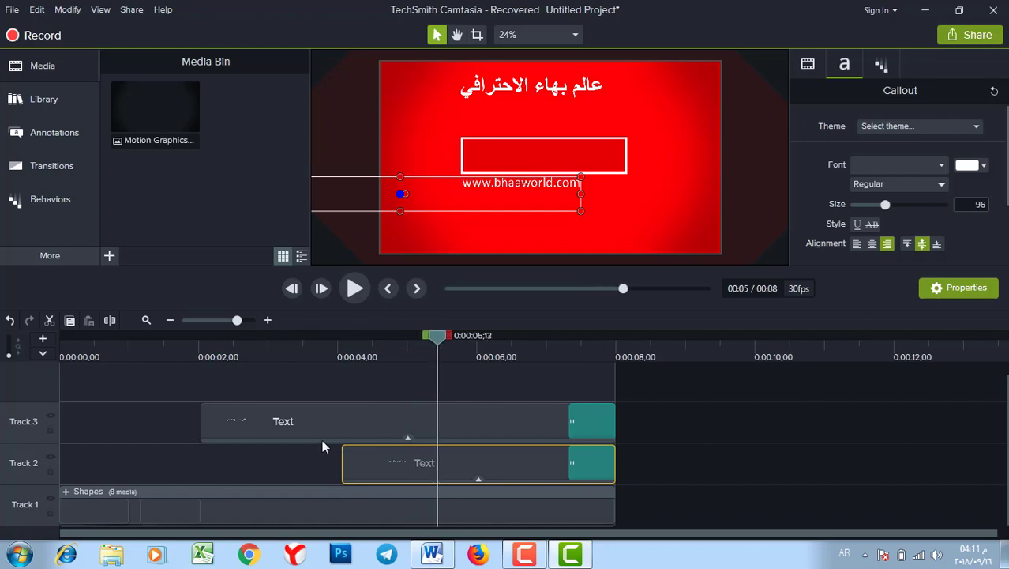
# Change the entrance type of the website text's Pulsating behavior to Text - Left To Right and play back the animation
pyautogui.click(478, 480)
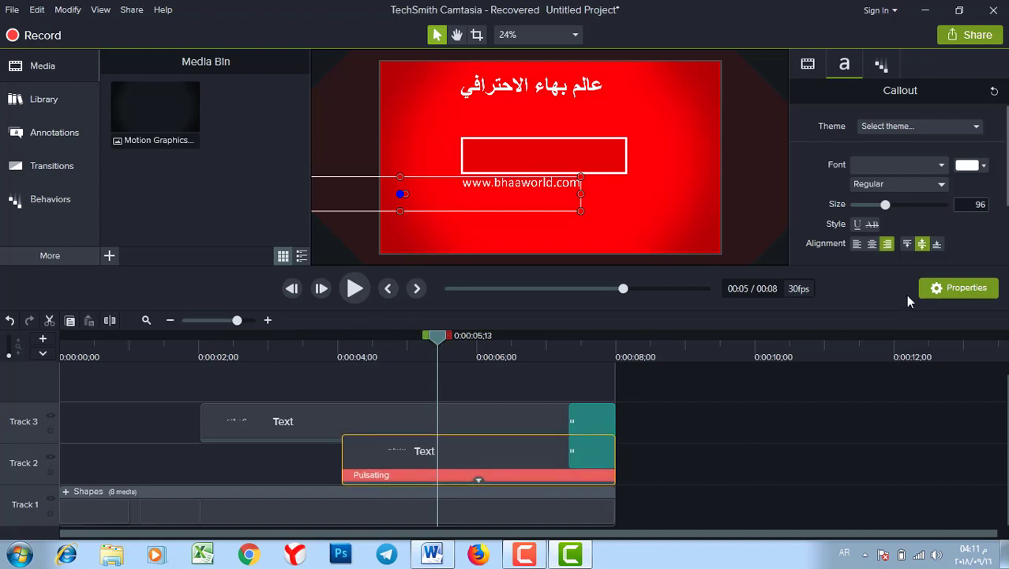
pyautogui.click(879, 68)
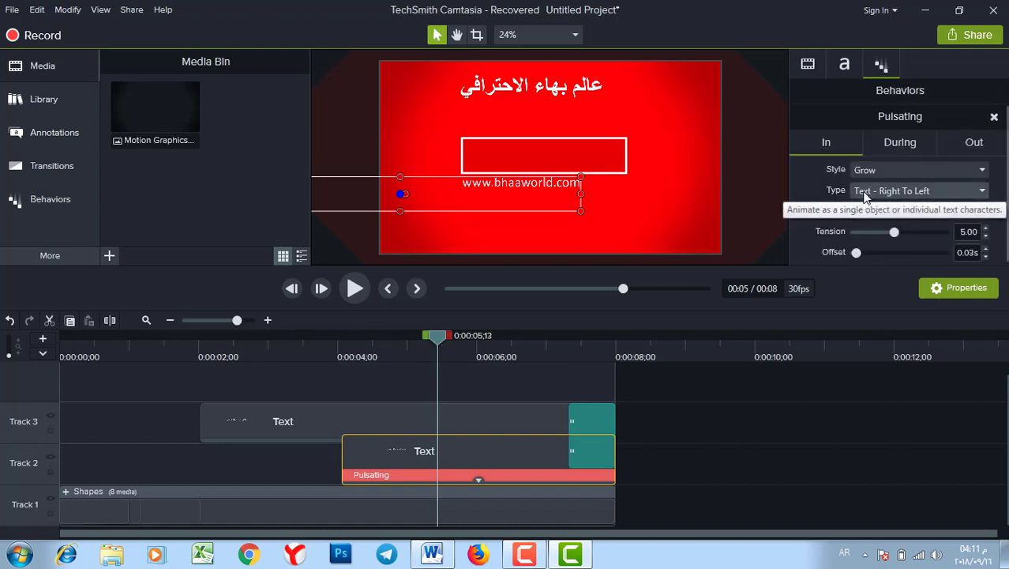
pyautogui.click(958, 191)
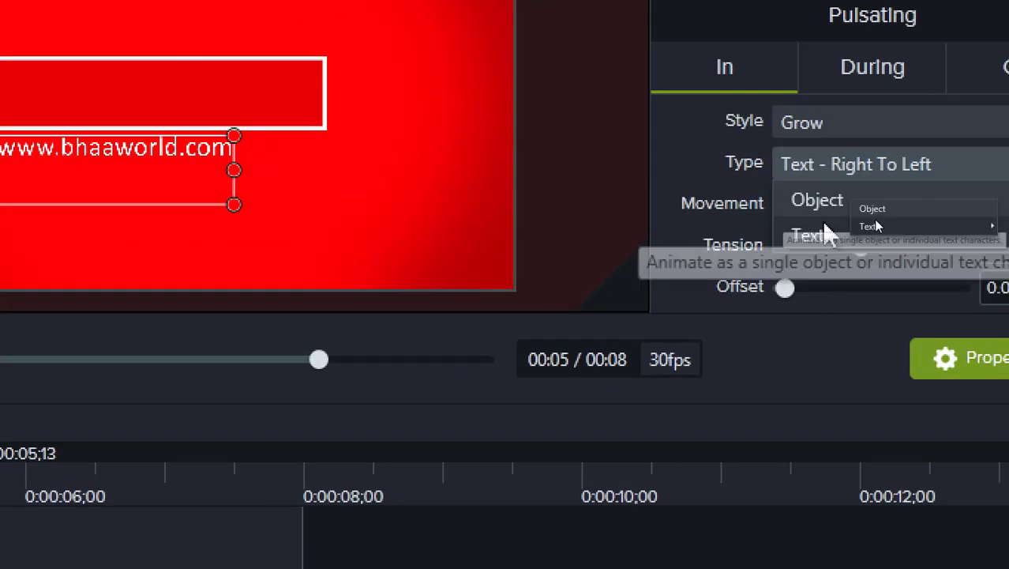
pyautogui.moveTo(822, 233)
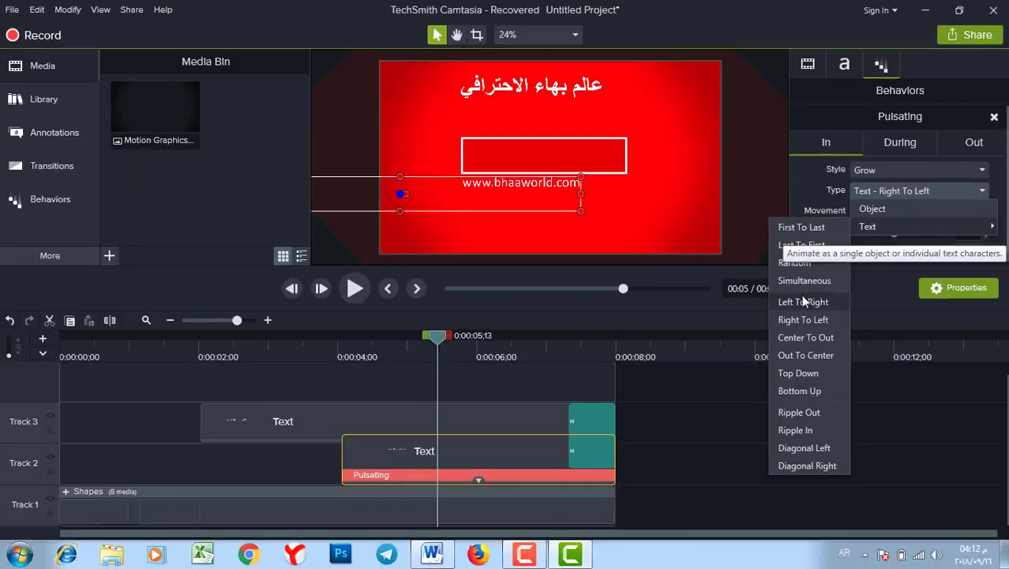
pyautogui.click(804, 300)
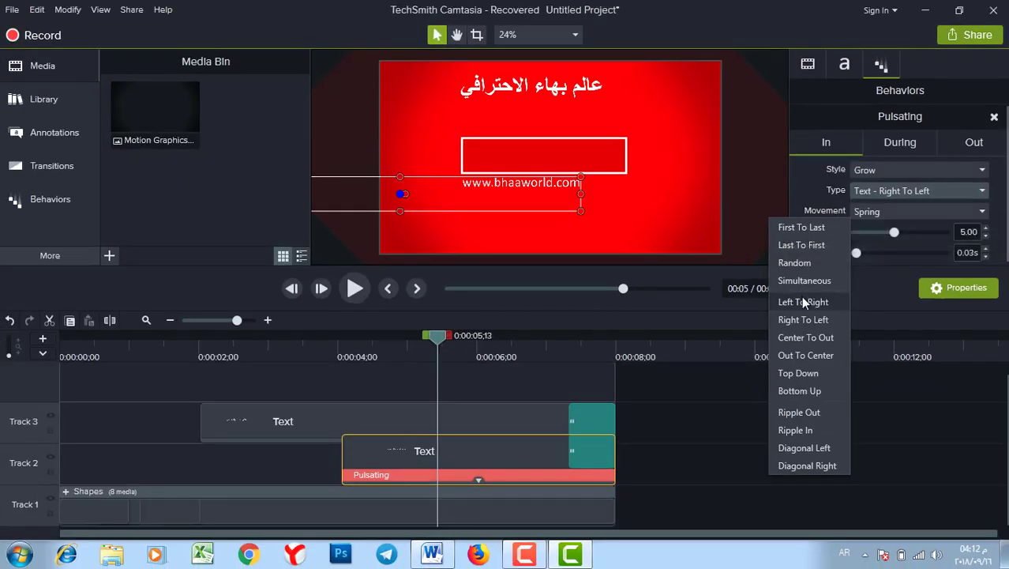
pyautogui.moveTo(437, 338); pyautogui.dragTo(231, 344)
pyautogui.press('space')
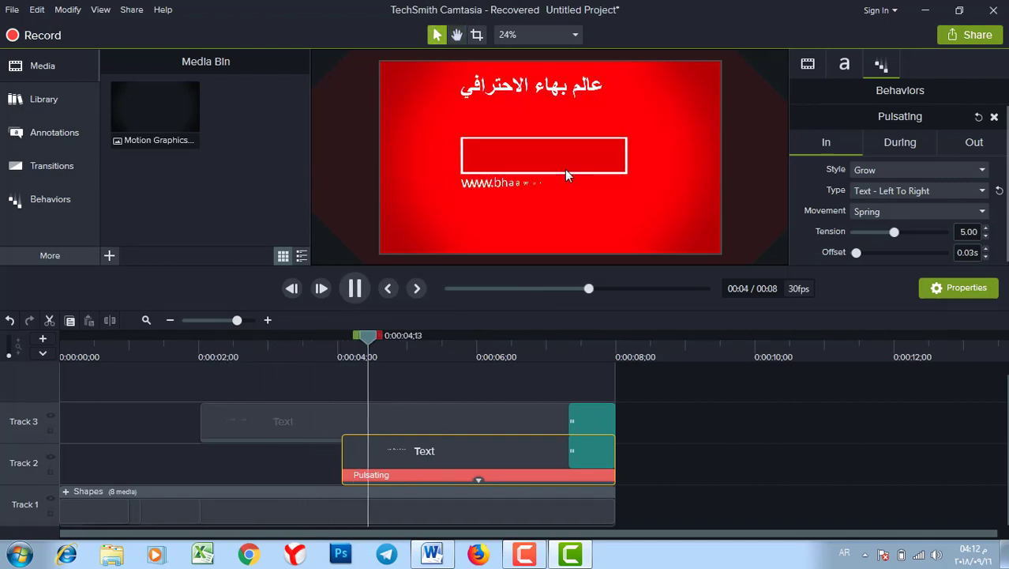
pyautogui.click(527, 192)
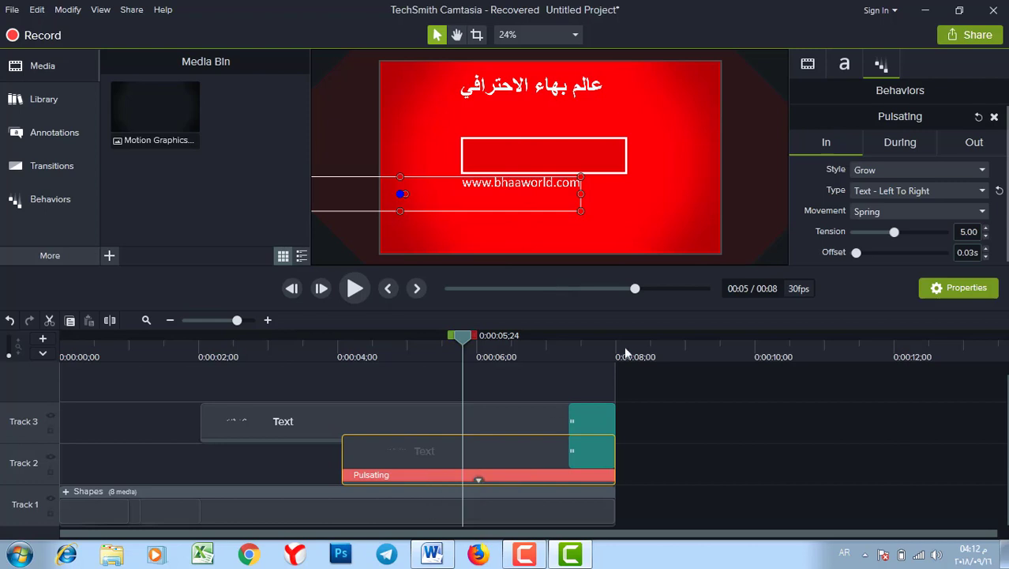
pyautogui.click(845, 66)
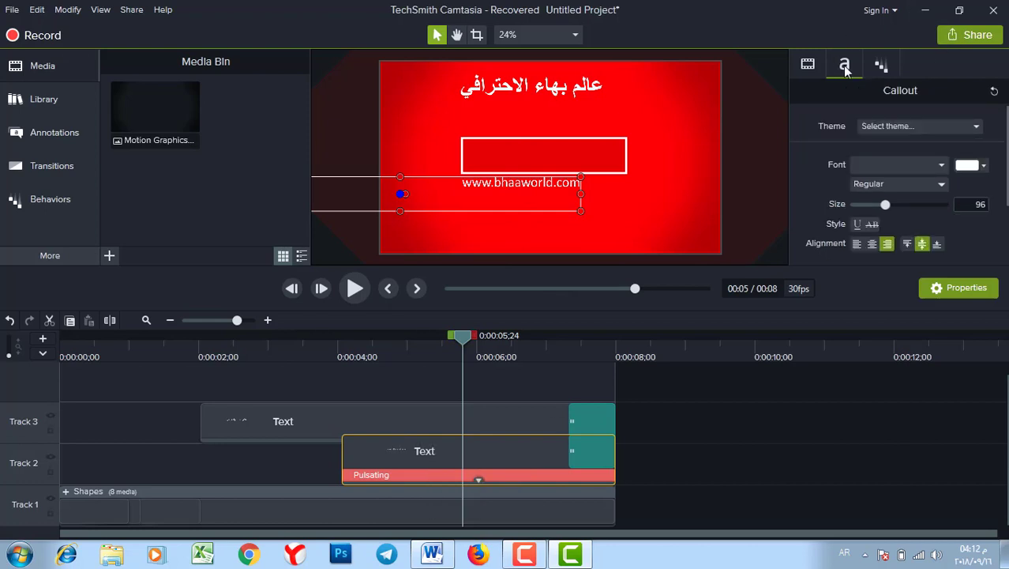
pyautogui.click(942, 186)
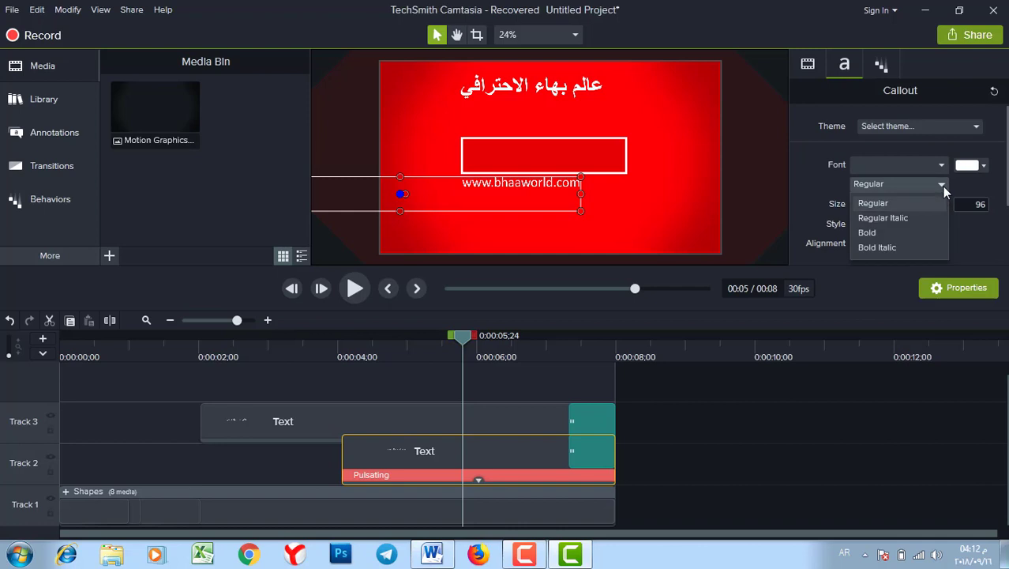
pyautogui.click(881, 231)
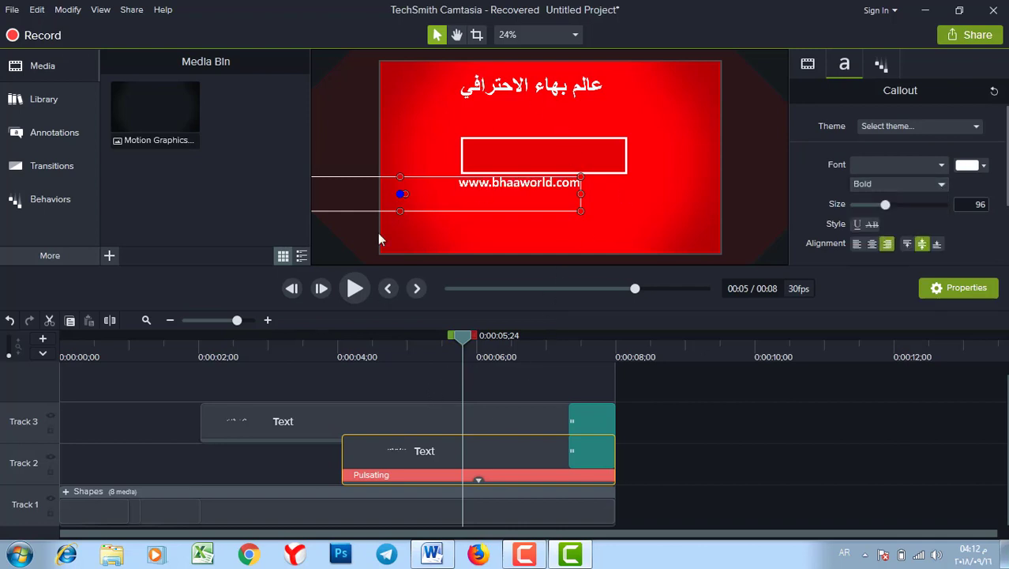
# Move the Arabic title back inside the white rectangle and play the intro from the beginning
pyautogui.click(561, 93)
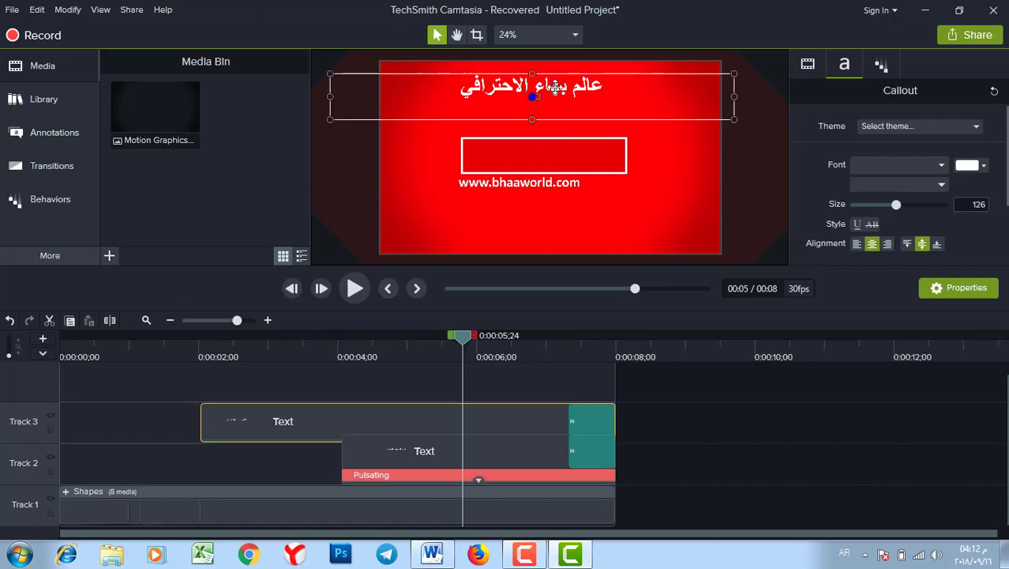
pyautogui.moveTo(561, 93); pyautogui.dragTo(585, 162)
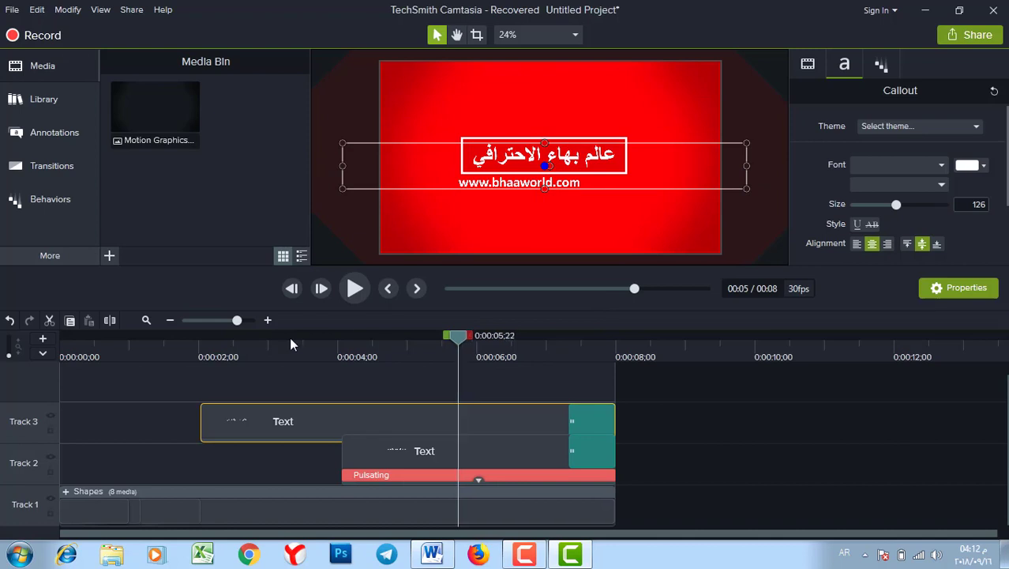
pyautogui.click(203, 346)
pyautogui.moveTo(203, 347); pyautogui.dragTo(2, 341)
pyautogui.click(355, 289)
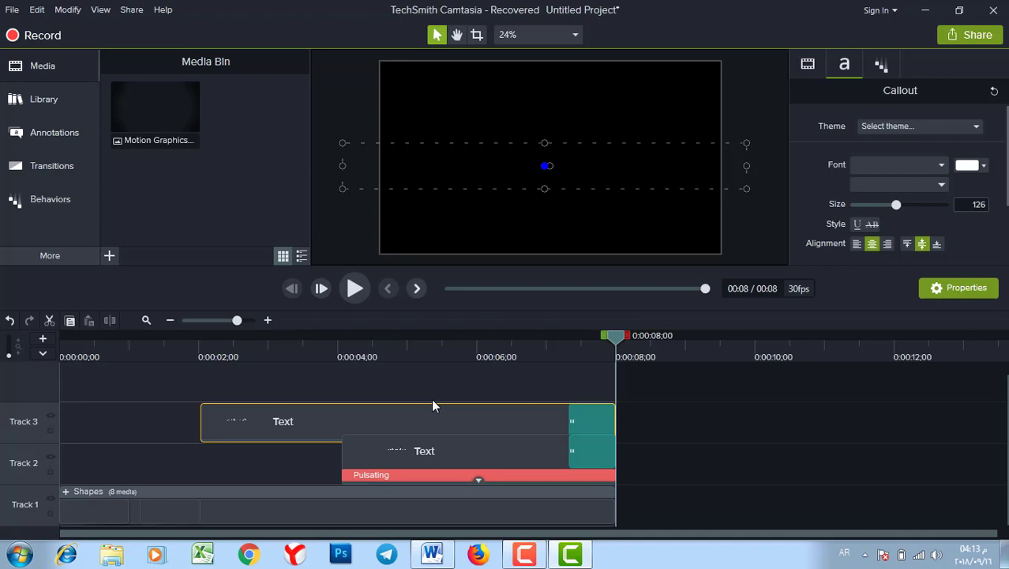
# Remove the cornercircles intro from the timeline and expand the Intros folder of the Camtasia 2018 library
pyautogui.hotkey('ctrl', 'z')
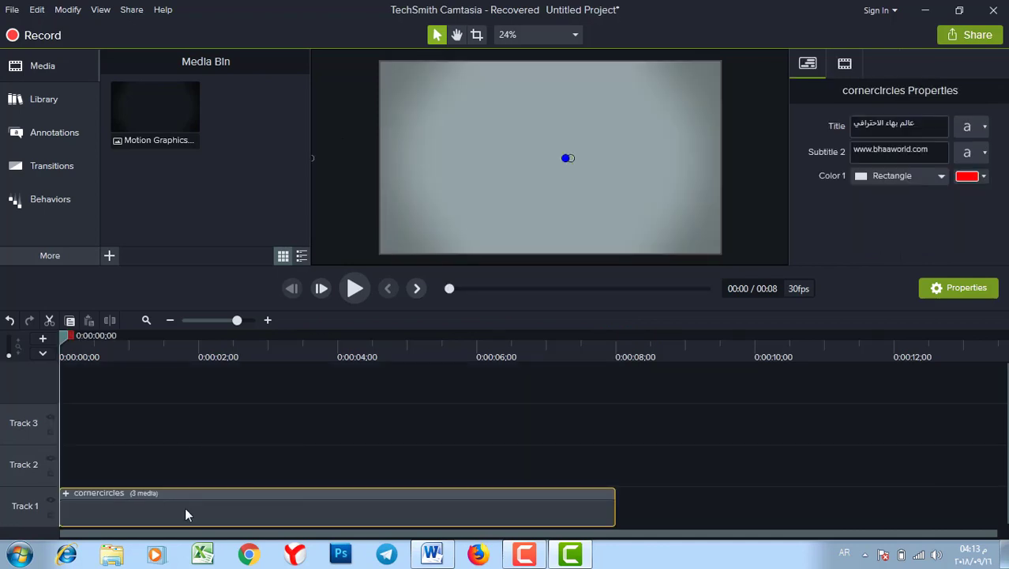
pyautogui.hotkey('ctrl', 'z')
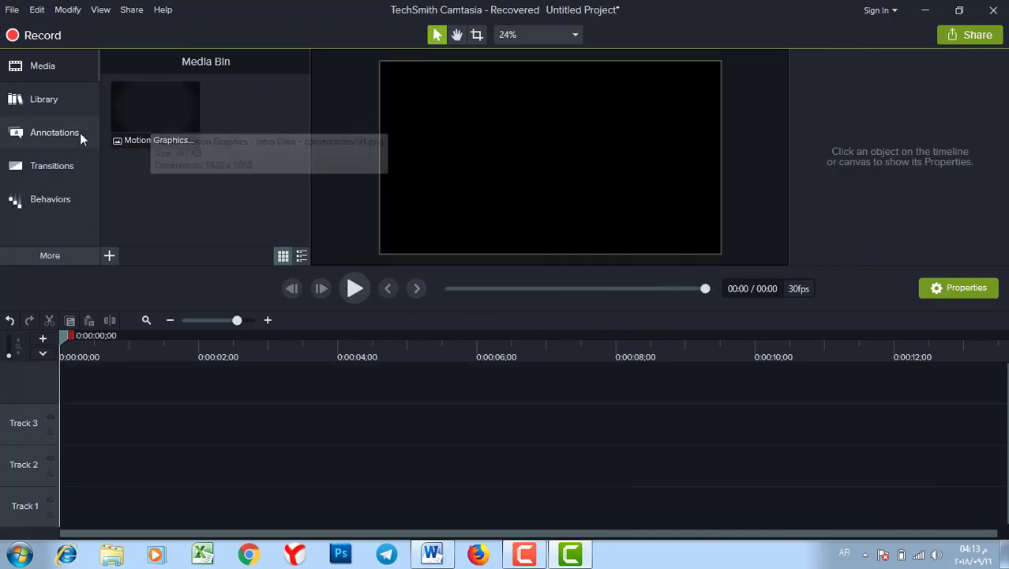
pyautogui.click(24, 103)
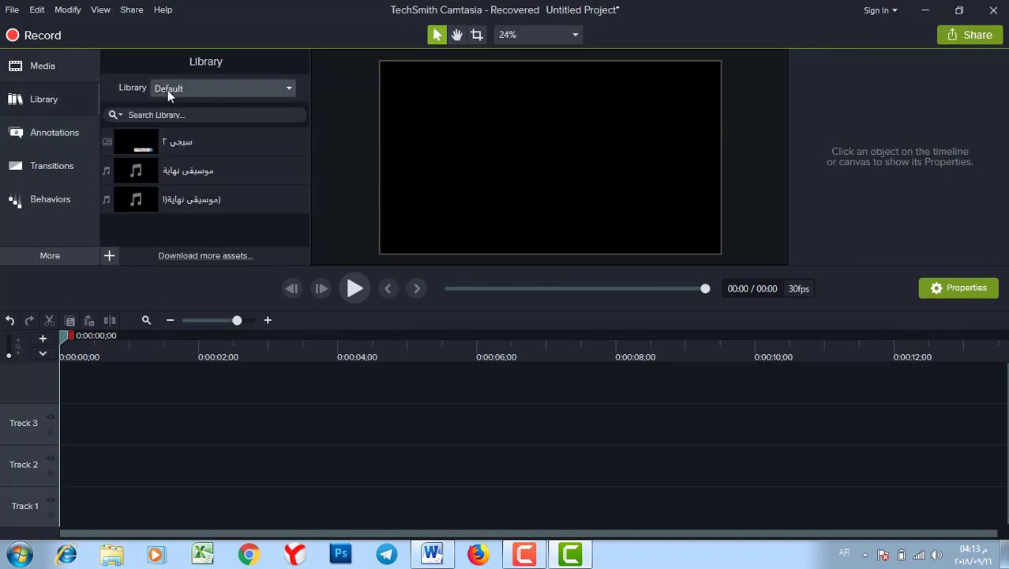
pyautogui.click(189, 89)
pyautogui.click(192, 124)
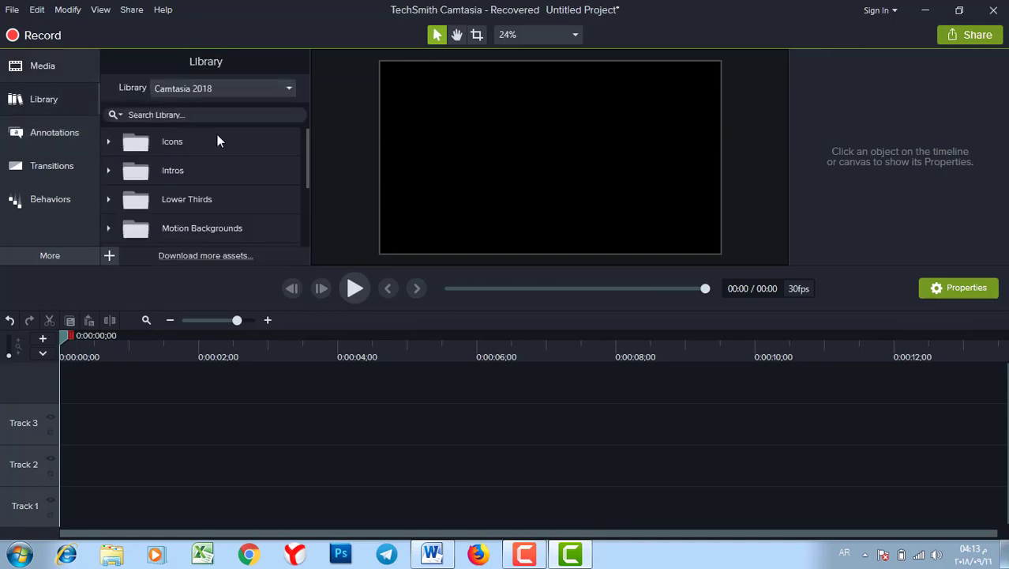
pyautogui.click(110, 171)
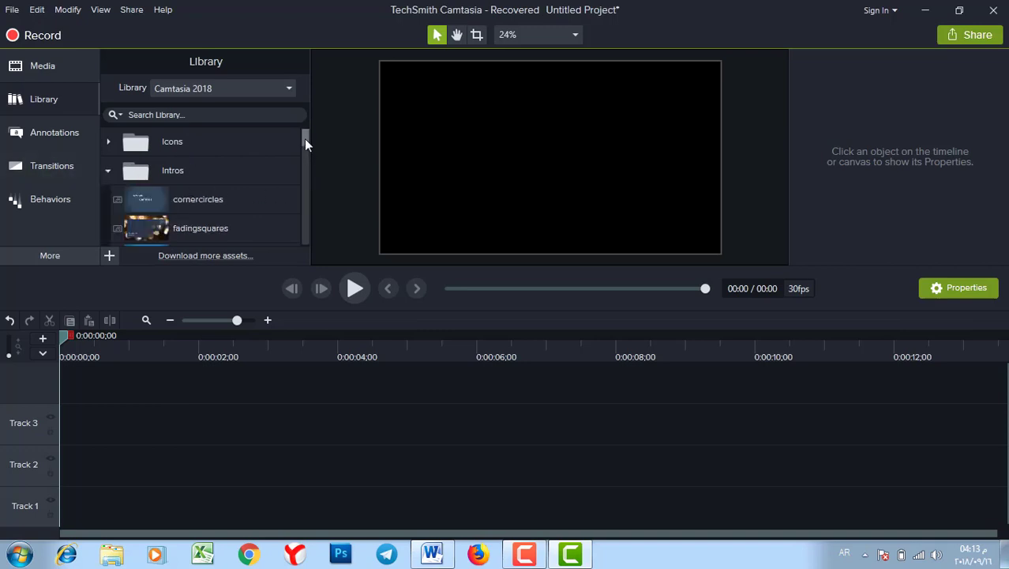
# Add the linewipe intro at the start of Track 2 and play it to about 0:00:05
pyautogui.moveTo(304, 138); pyautogui.dragTo(304, 155)
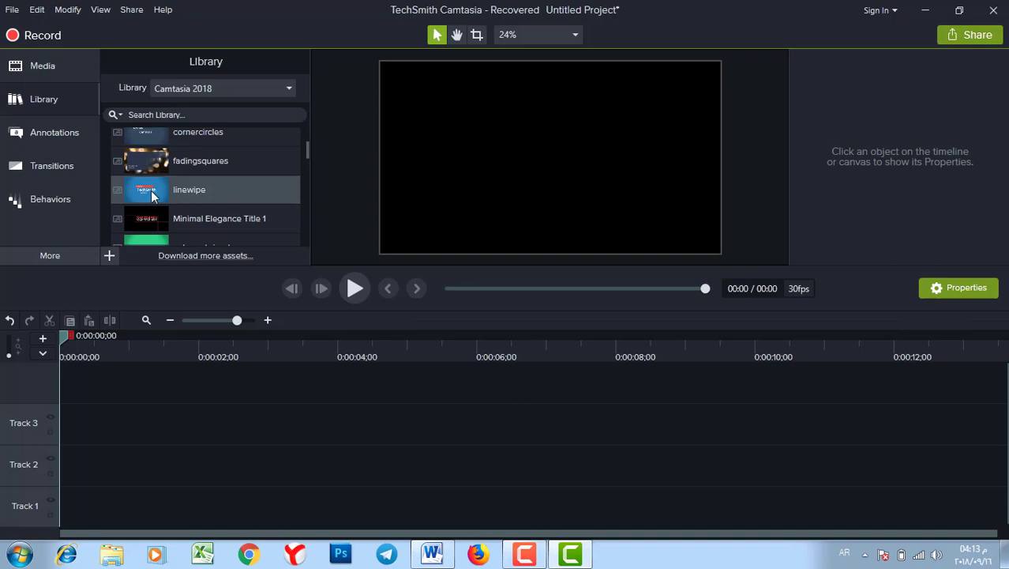
pyautogui.moveTo(154, 197); pyautogui.dragTo(47, 469)
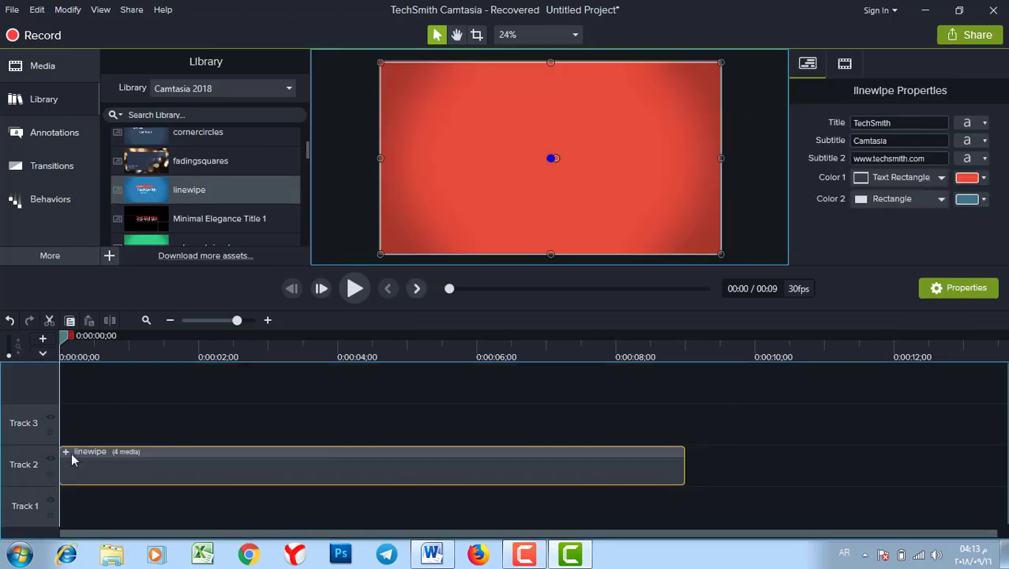
pyautogui.press('space')
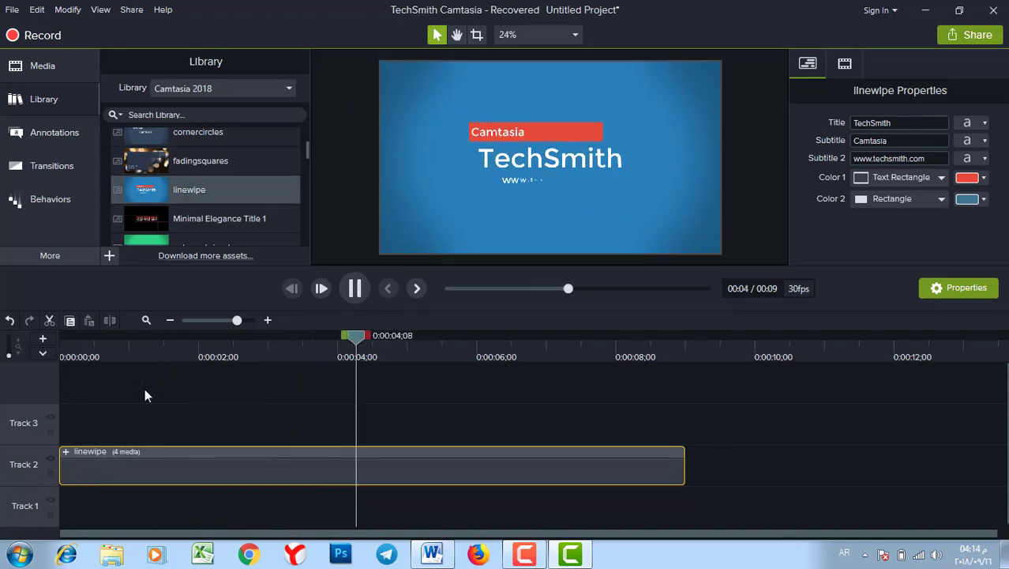
pyautogui.press('space')
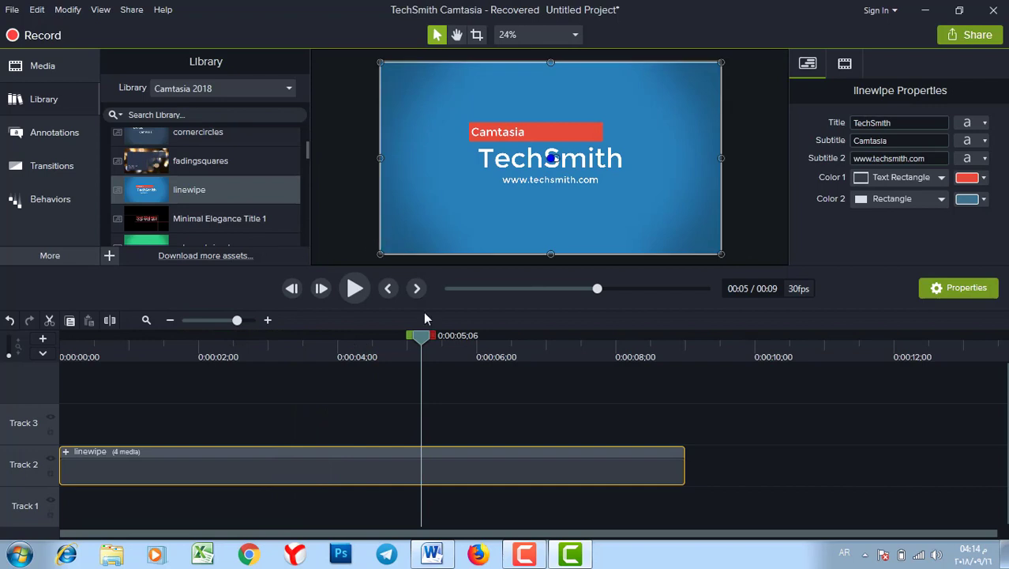
# Expand the linewipe group and set the TechSmith title's Pop Up entrance behavior type to Text - Right To Left
pyautogui.click(222, 354)
pyautogui.moveTo(222, 355); pyautogui.dragTo(318, 350)
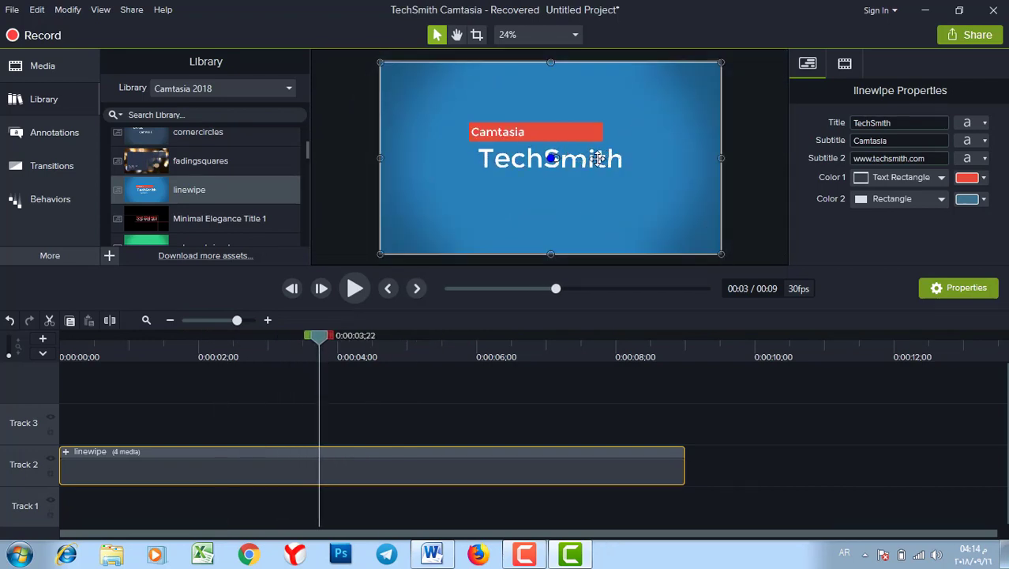
pyautogui.click(65, 452)
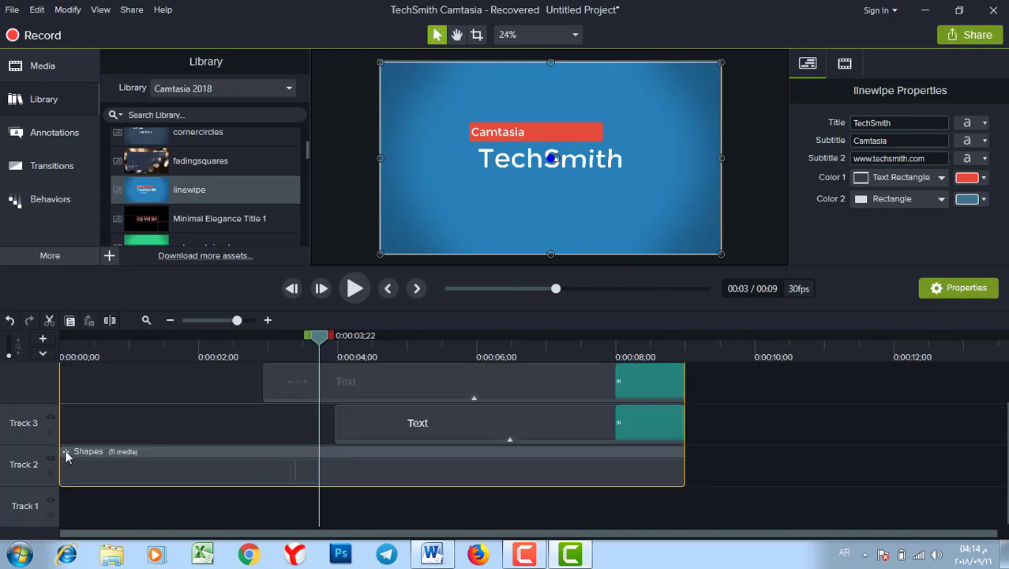
pyautogui.click(391, 382)
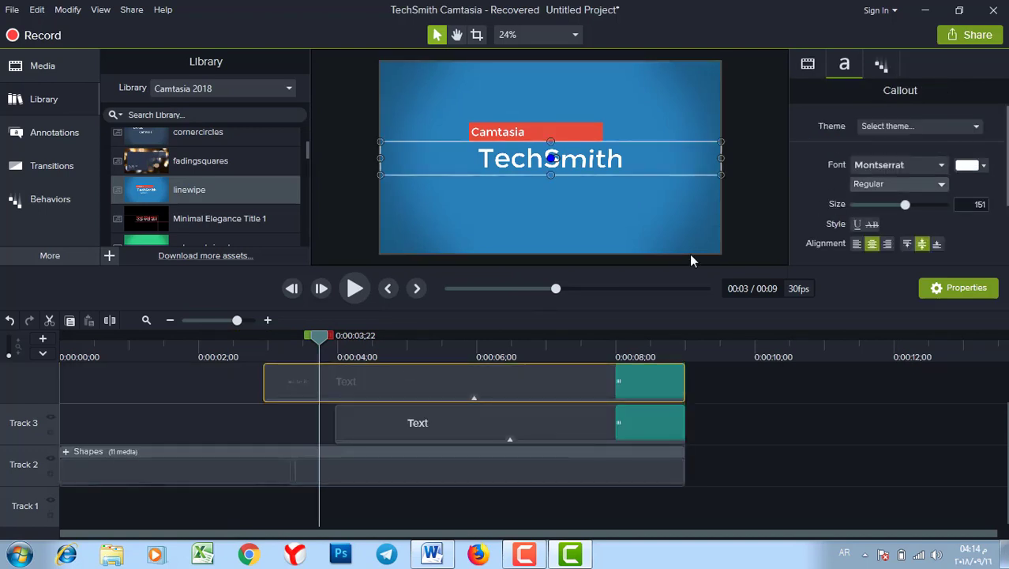
pyautogui.moveTo(325, 336); pyautogui.dragTo(352, 339)
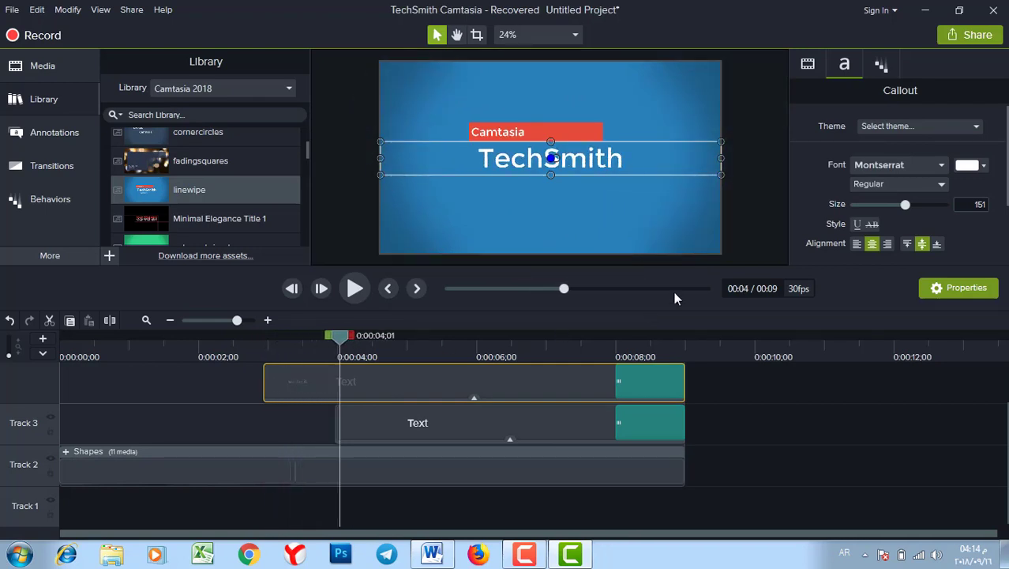
pyautogui.click(893, 66)
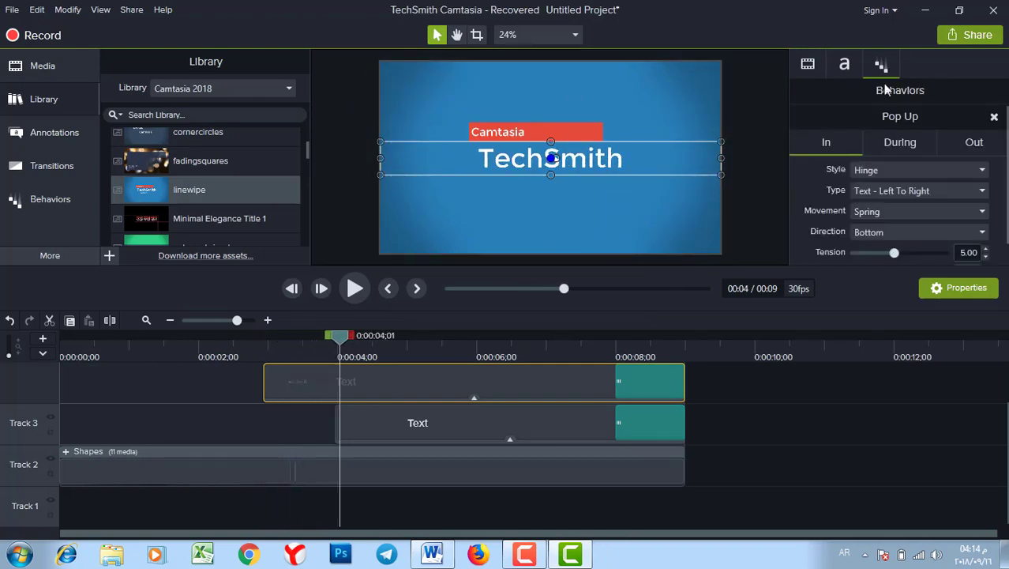
pyautogui.click(890, 193)
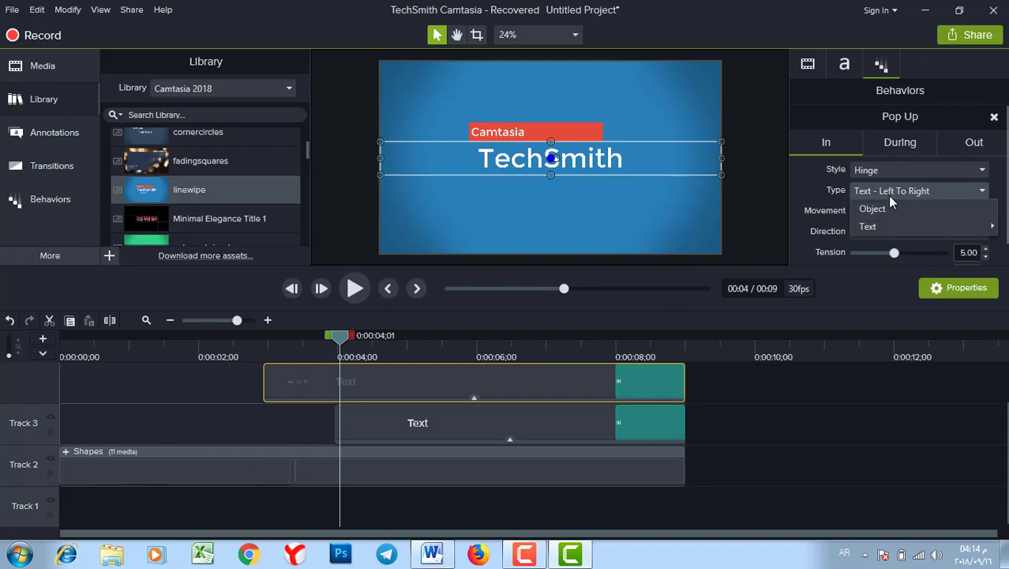
pyautogui.moveTo(887, 230)
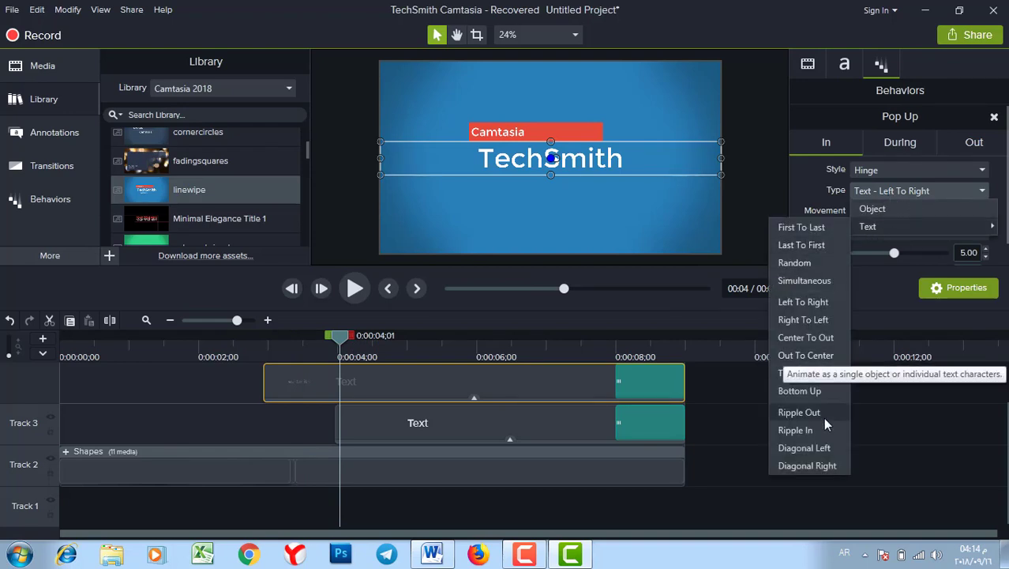
pyautogui.click(790, 320)
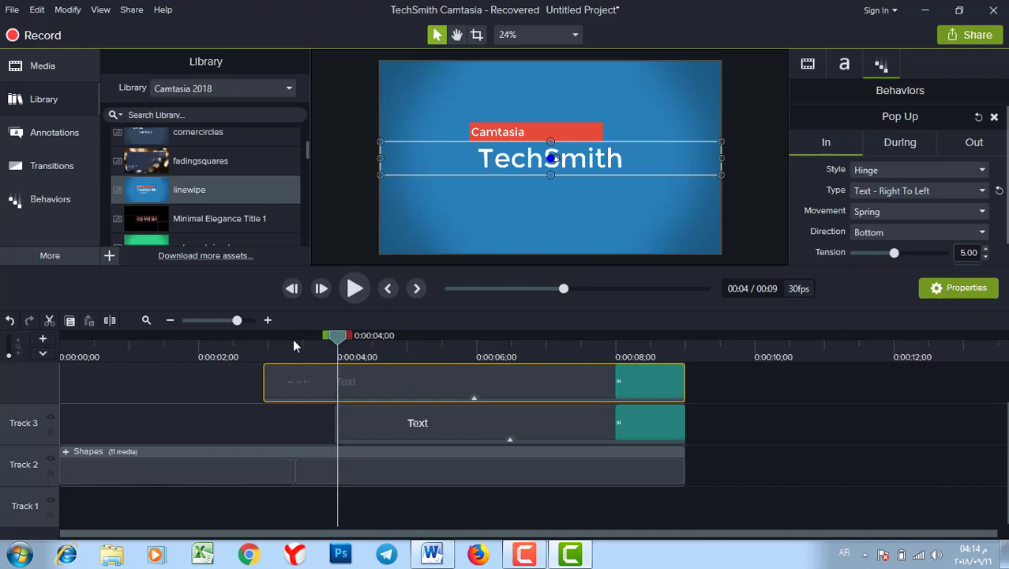
pyautogui.moveTo(292, 338); pyautogui.dragTo(314, 351)
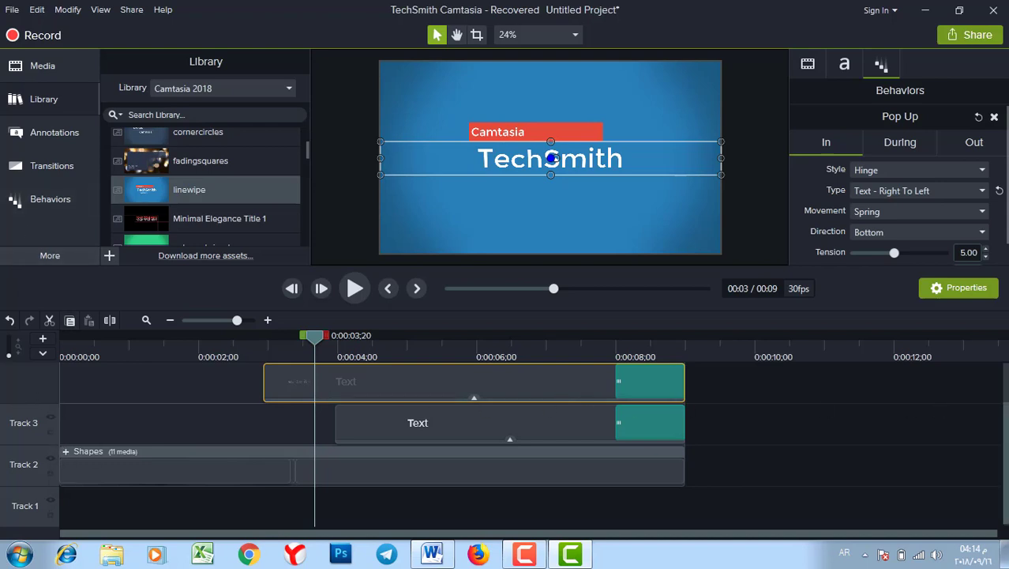
# Collapse the linewipe group and remove the whole intro from the timeline
pyautogui.scroll(1, 372, 442)
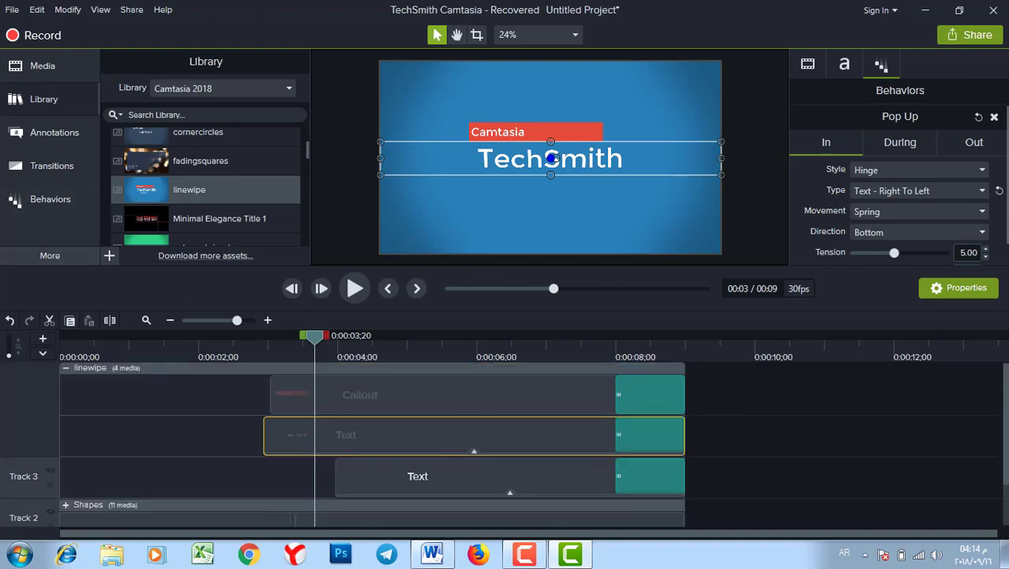
pyautogui.click(62, 367)
pyautogui.click(68, 365)
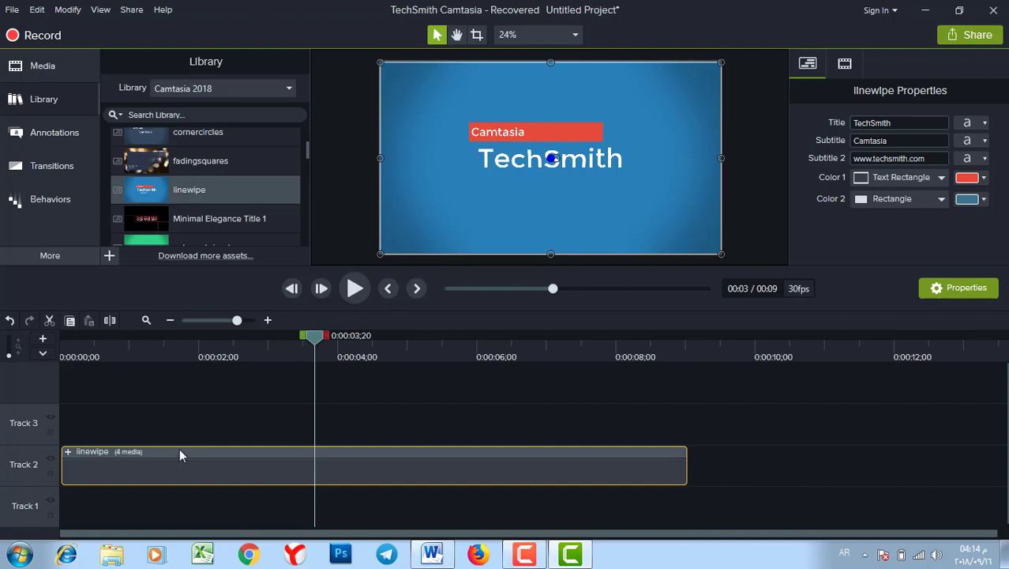
pyautogui.press('Delete')
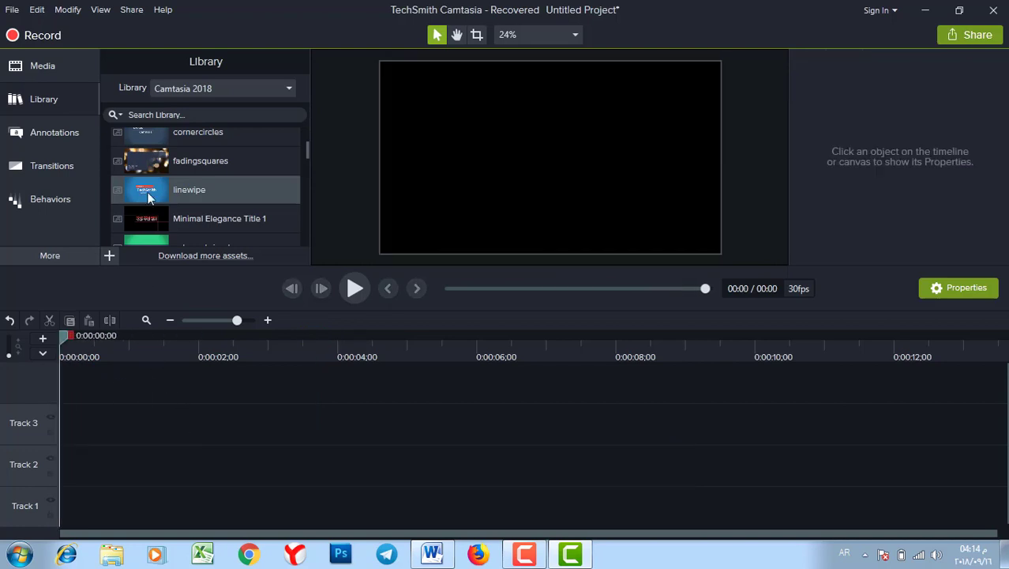
# Add the Minimal Elegance Title 1 intro at the start of Track 2 and preview its animation
pyautogui.moveTo(306, 144); pyautogui.dragTo(304, 150)
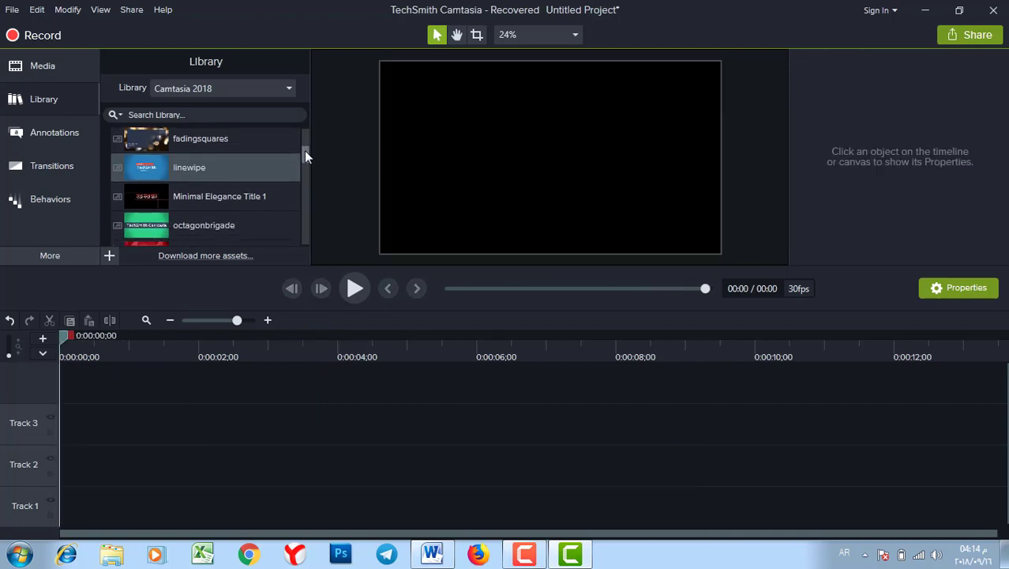
pyautogui.click(155, 205)
pyautogui.moveTo(150, 208); pyautogui.dragTo(40, 462)
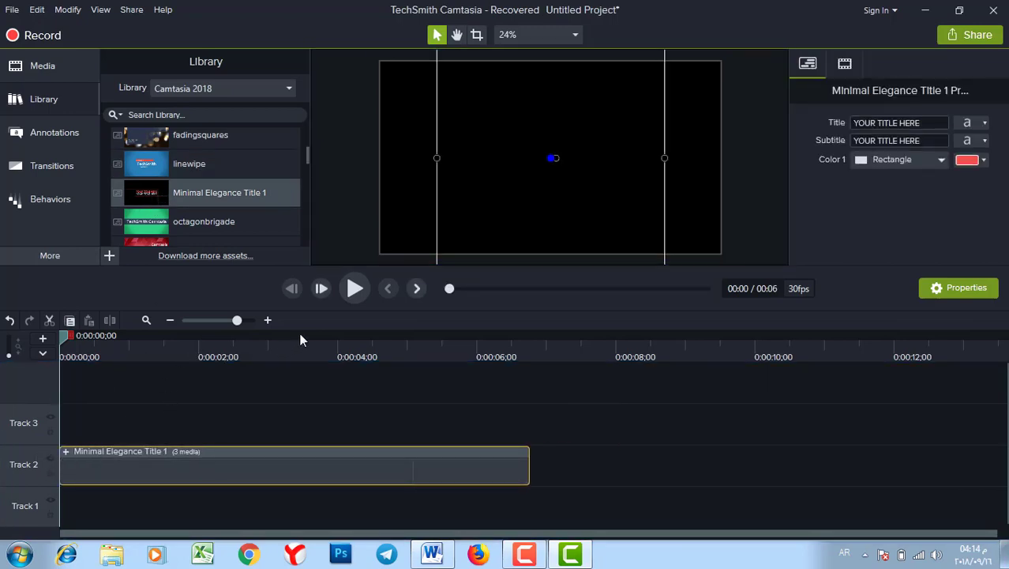
pyautogui.press('space')
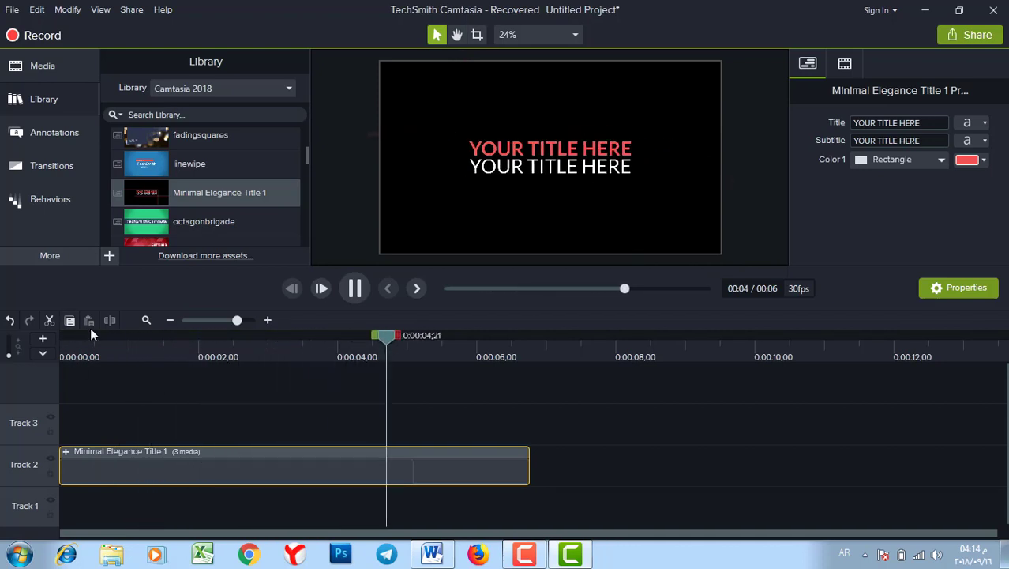
pyautogui.press('space')
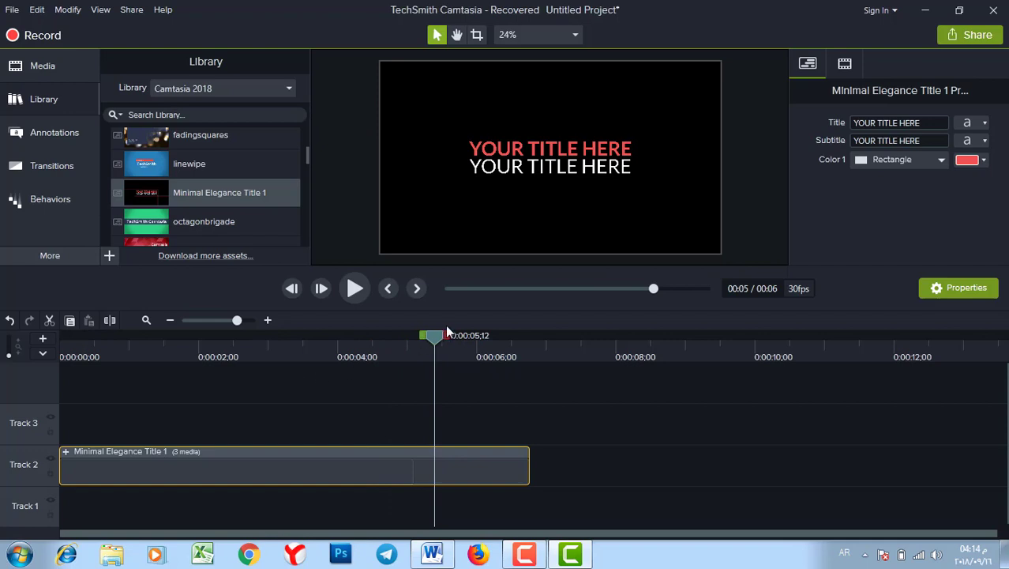
pyautogui.moveTo(419, 341); pyautogui.dragTo(119, 339)
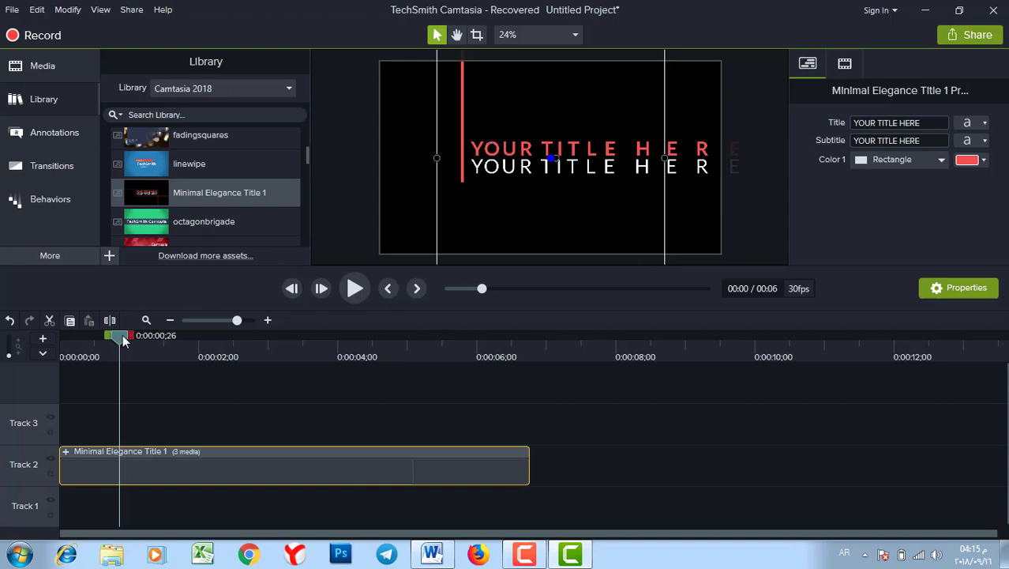
pyautogui.moveTo(122, 339); pyautogui.dragTo(60, 335)
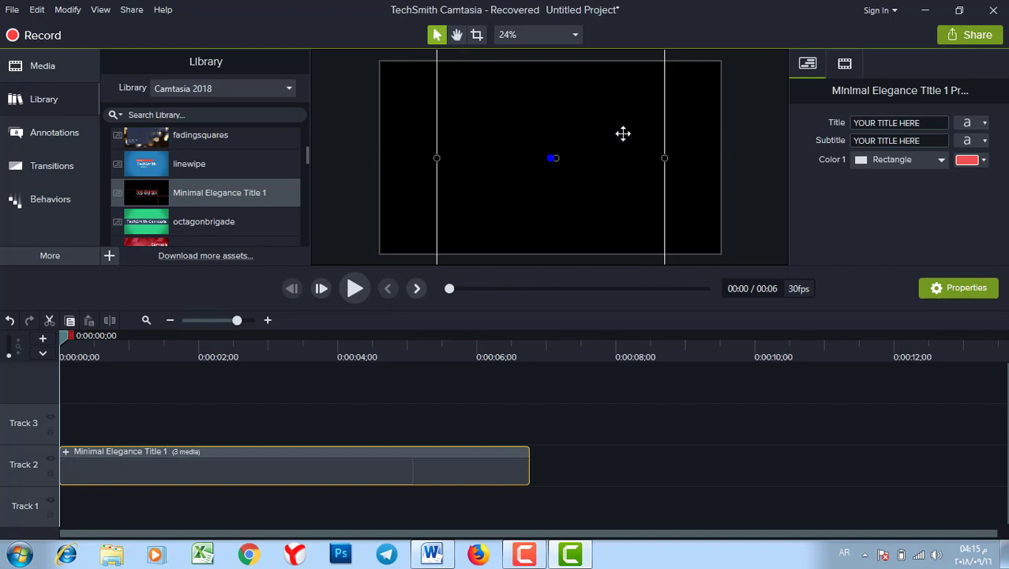
# Expand the Minimal Elegance Title 1 group and select its red title text with the playhead at 0:00:01;10
pyautogui.click(65, 451)
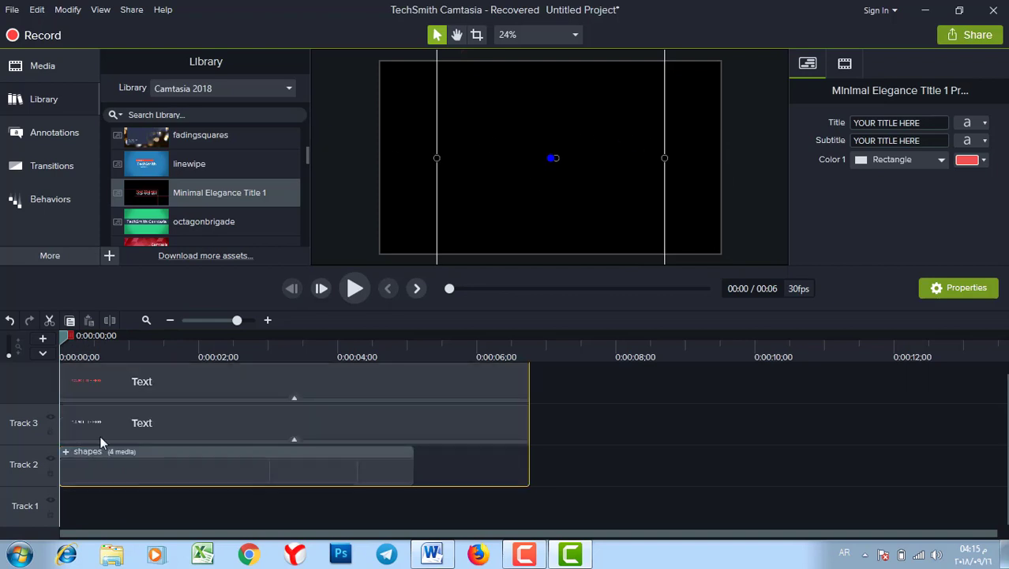
pyautogui.click(148, 376)
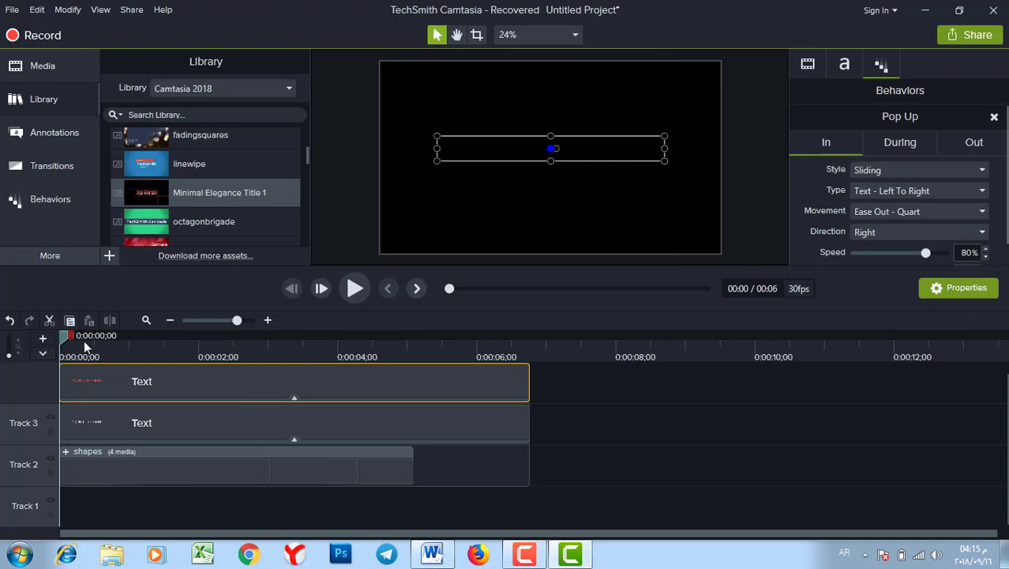
pyautogui.moveTo(84, 340); pyautogui.dragTo(150, 341)
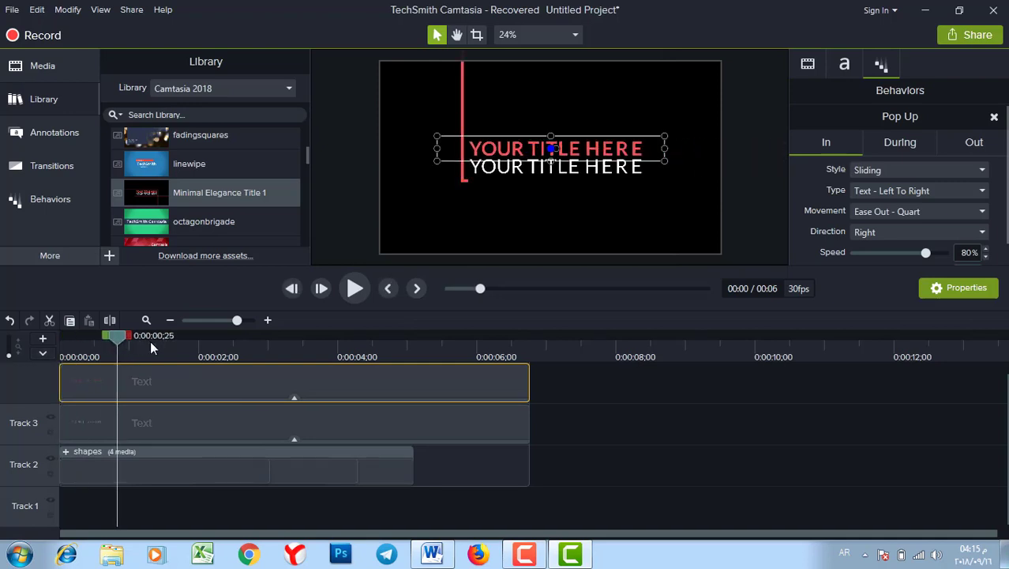
# Switch to the Word document, copy the two-line Arabic title and return to Camtasia
pyautogui.click(431, 555)
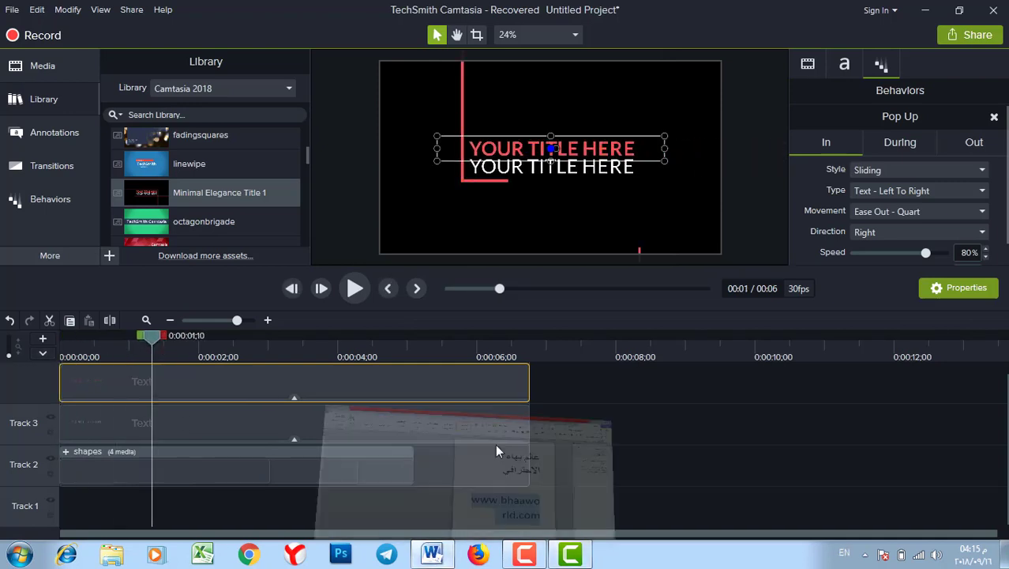
pyautogui.moveTo(601, 237); pyautogui.dragTo(694, 187)
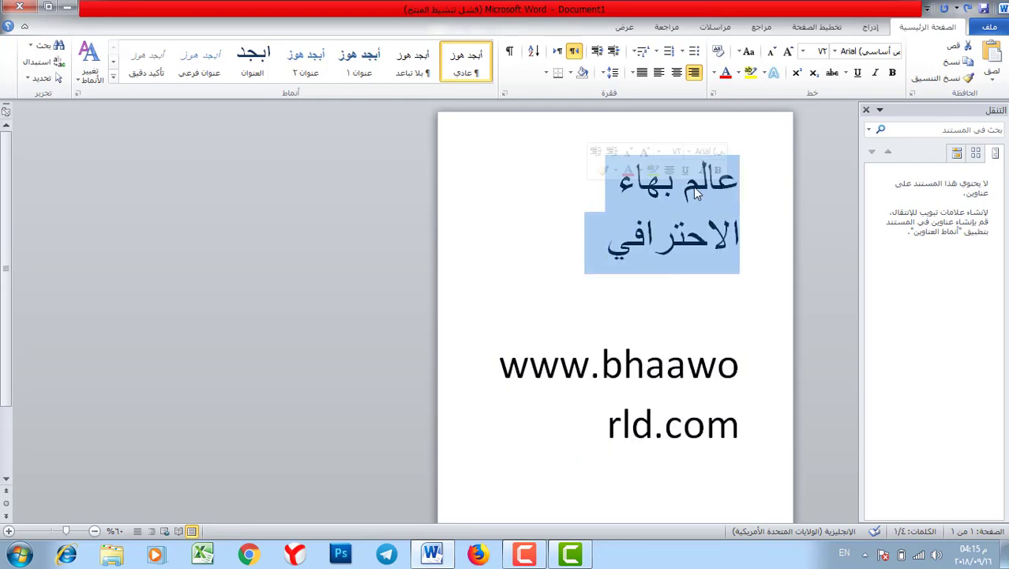
pyautogui.rightClick(694, 186)
pyautogui.click(671, 212)
pyautogui.click(431, 555)
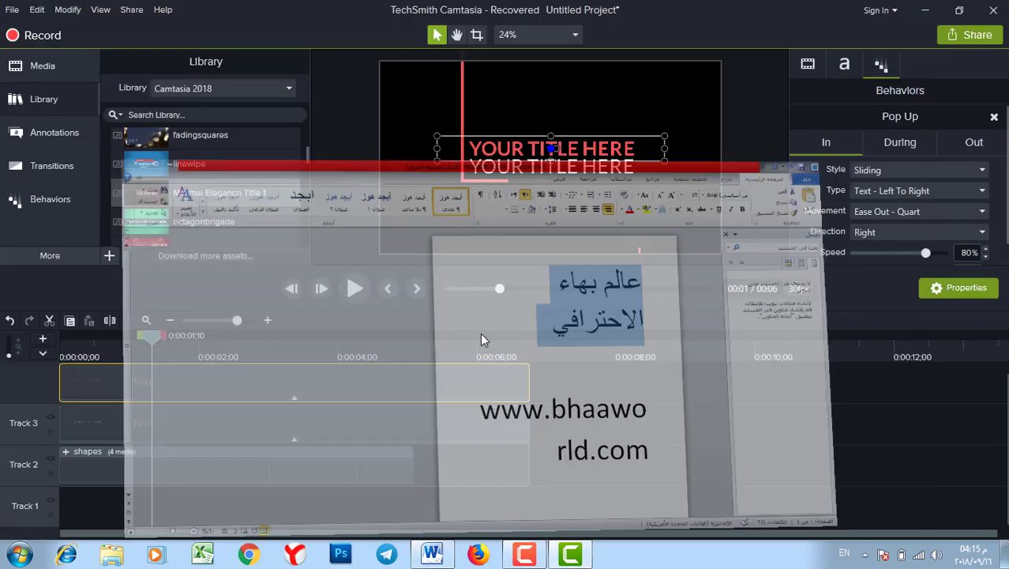
# Replace the red YOUR TITLE HERE text with the copied Arabic title
pyautogui.doubleClick(563, 147)
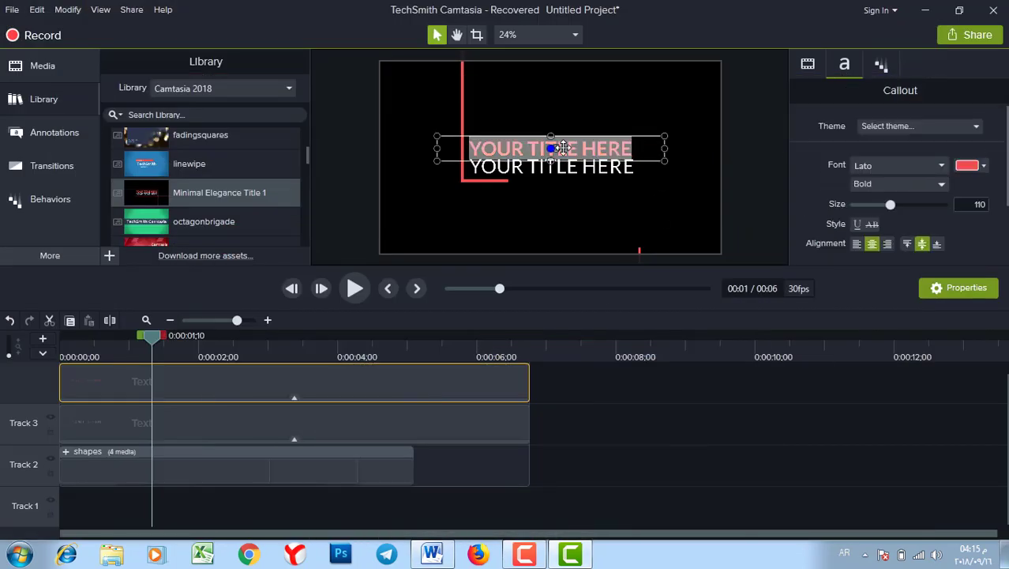
pyautogui.press('BackSpace')
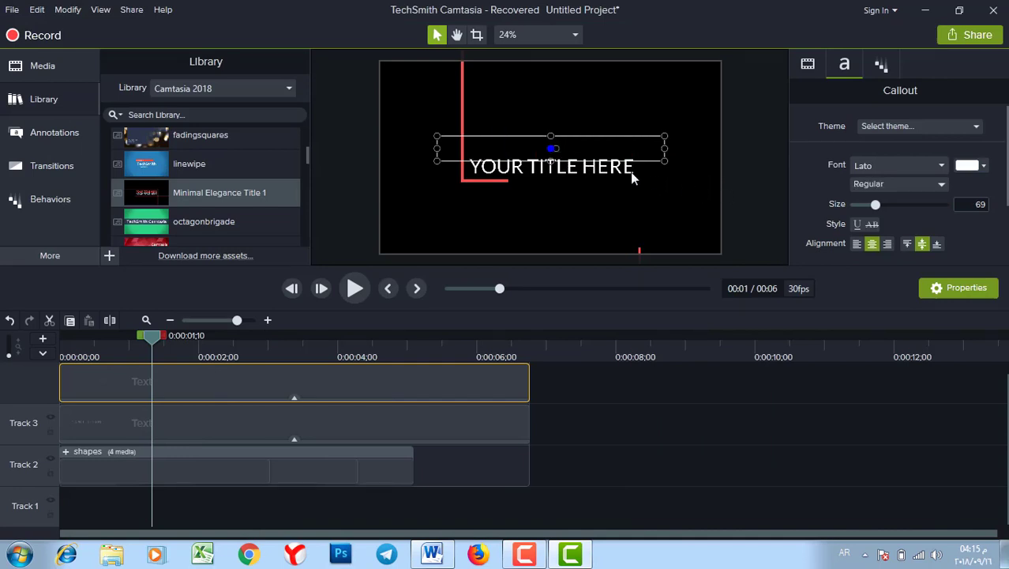
pyautogui.hotkey('ctrl', 'v')
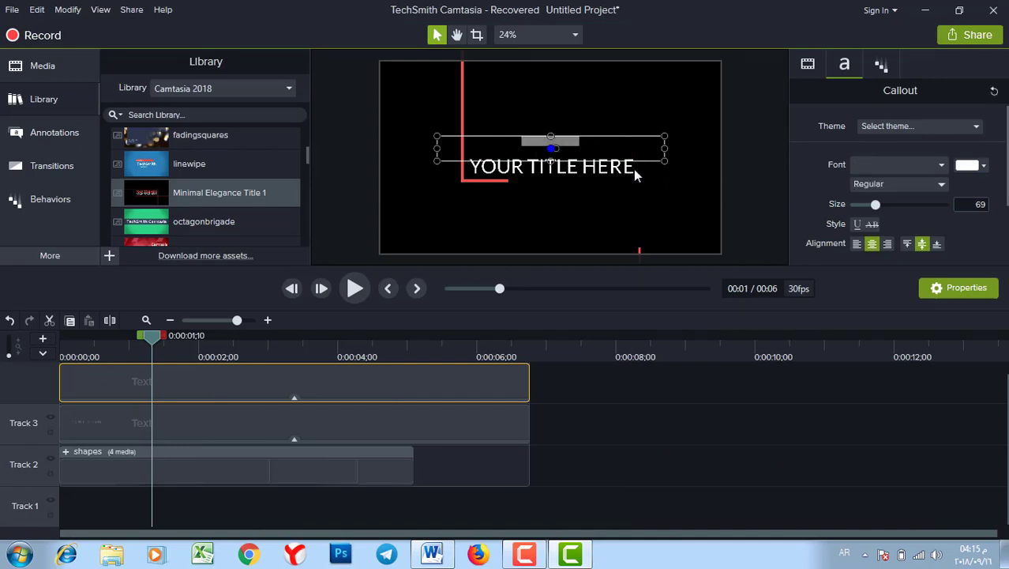
# Set the Arabic title's font color to #EF5350 by sampling the vertical red line on the canvas
pyautogui.click(984, 166)
pyautogui.click(957, 229)
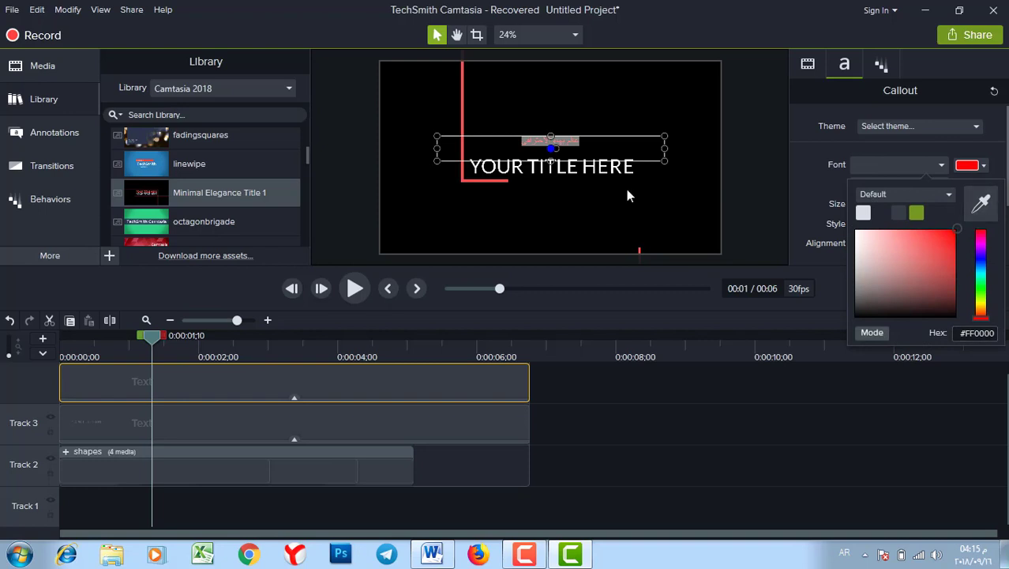
pyautogui.click(982, 204)
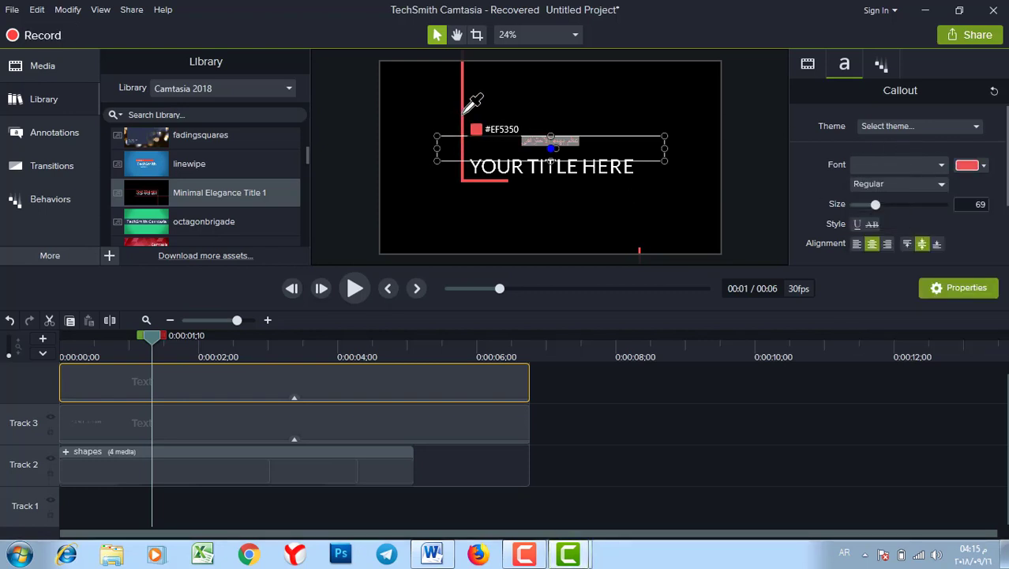
pyautogui.click(465, 112)
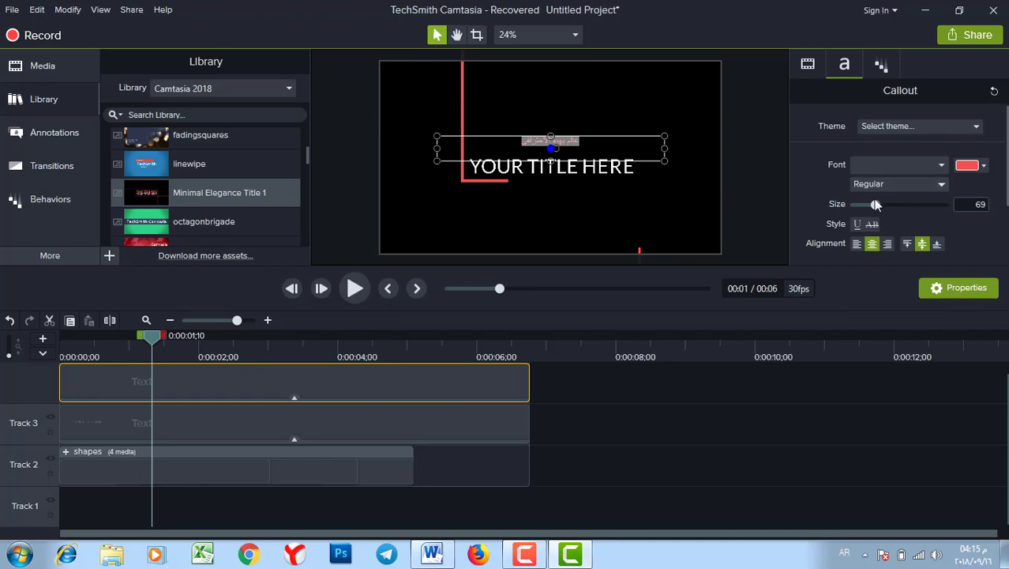
# Set the Arabic title's font size to 136 and its font style to Bold
pyautogui.moveTo(877, 205); pyautogui.dragTo(900, 206)
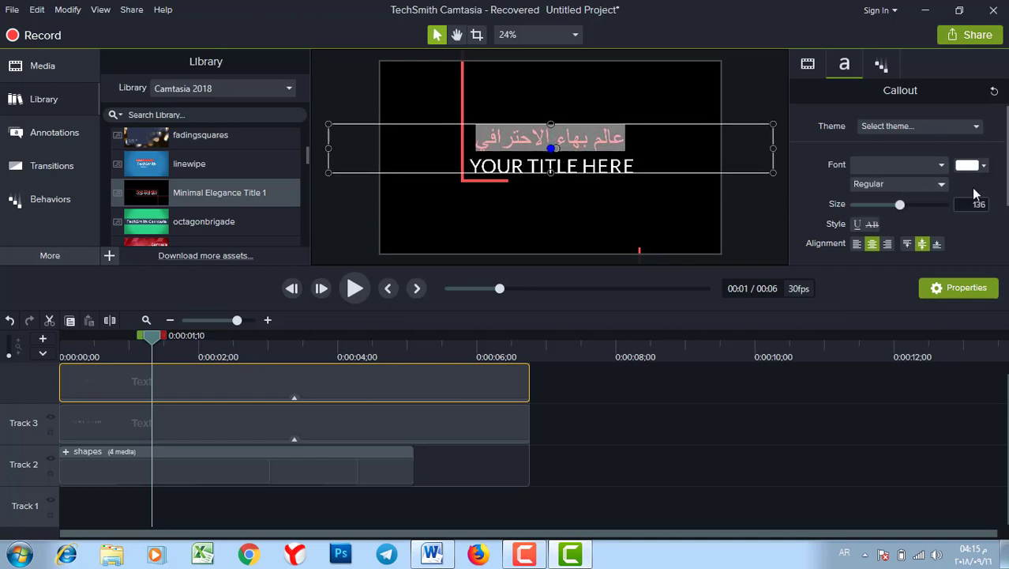
pyautogui.click(942, 183)
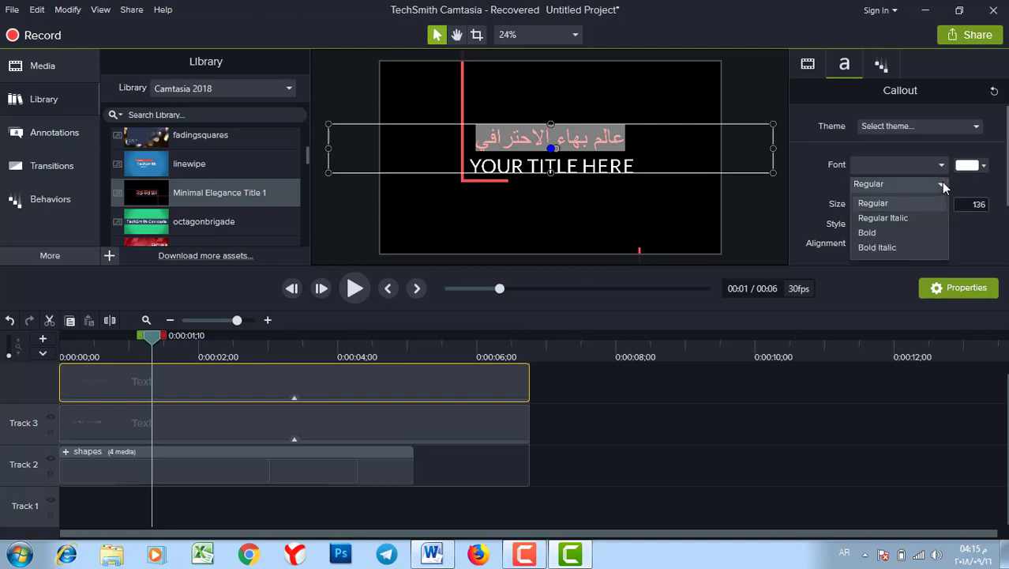
pyautogui.click(875, 232)
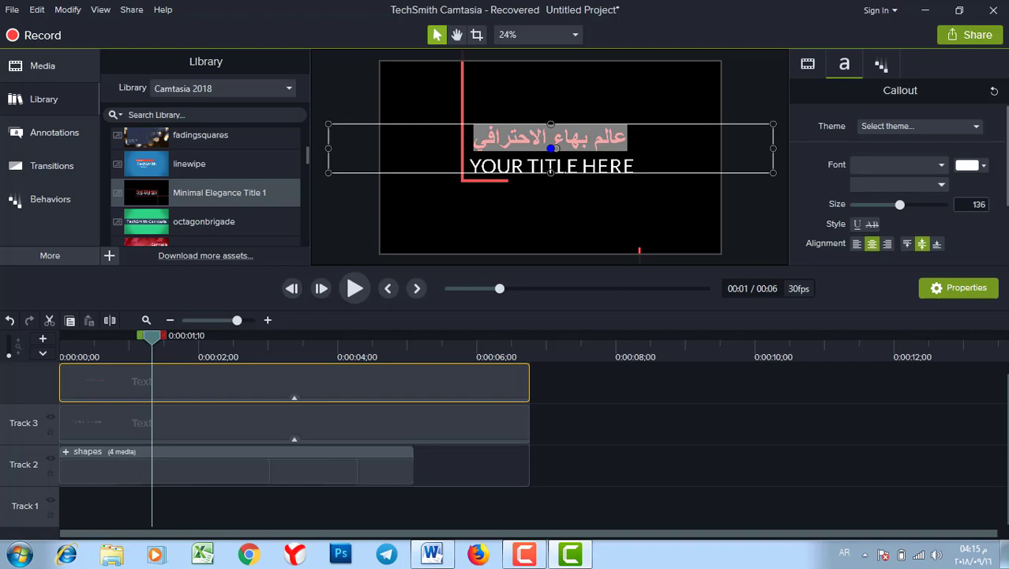
pyautogui.click(254, 422)
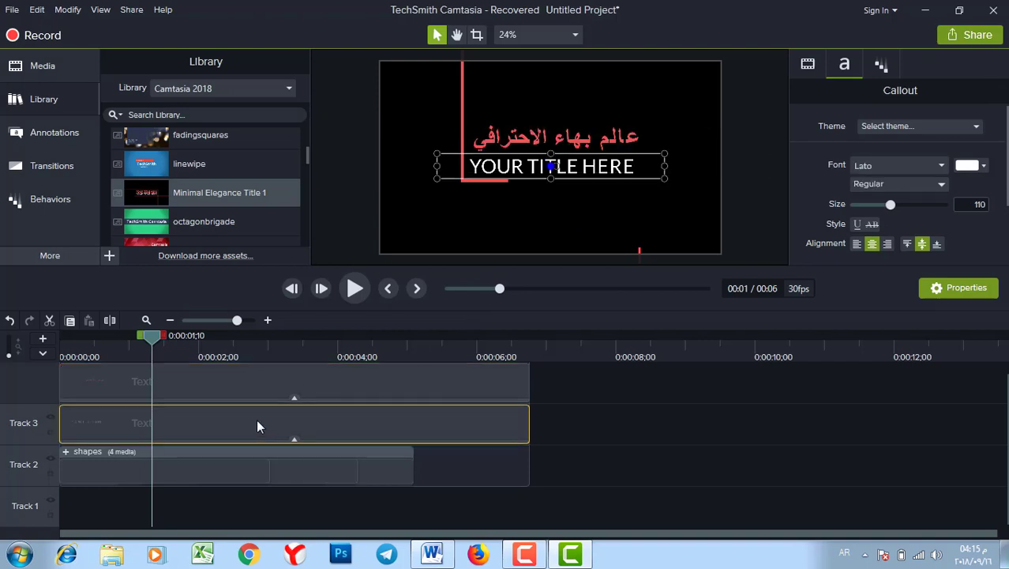
pyautogui.click(594, 162)
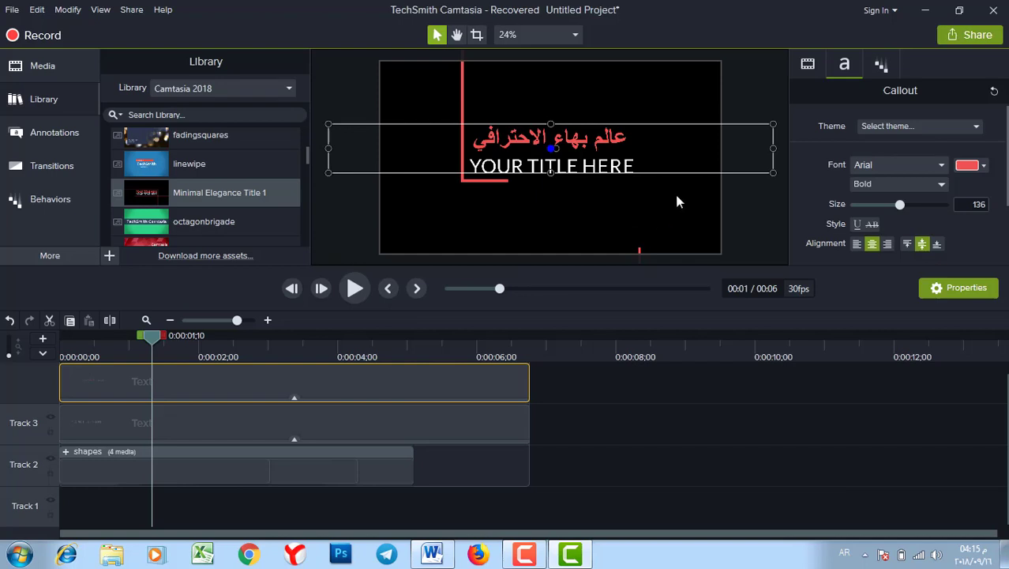
# Undo the Arabic title's last font change and move the title up, well clear of the white YOUR TITLE HERE text
pyautogui.hotkey('ctrl', 'z')
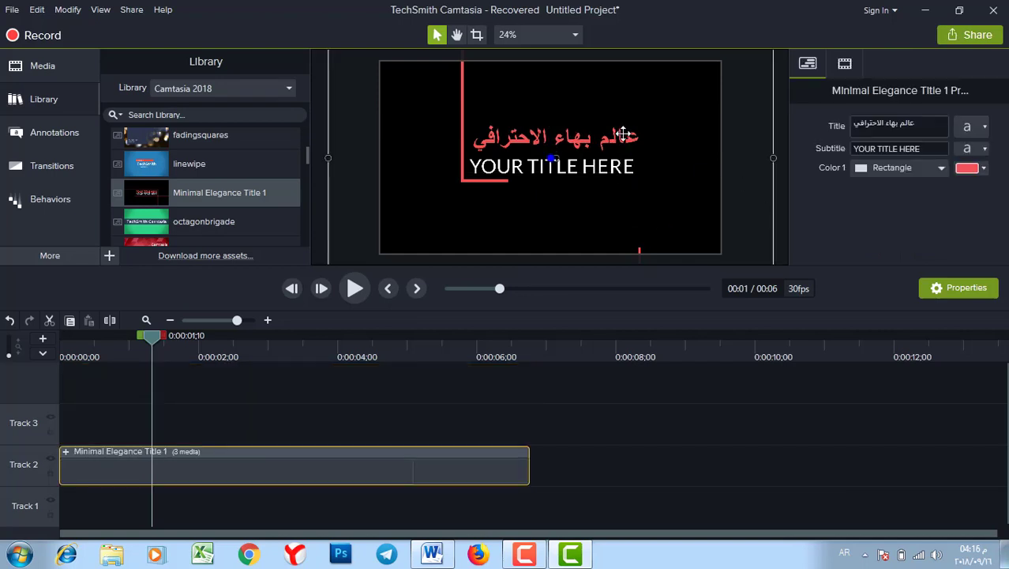
pyautogui.hotkey('ctrl', 'y')
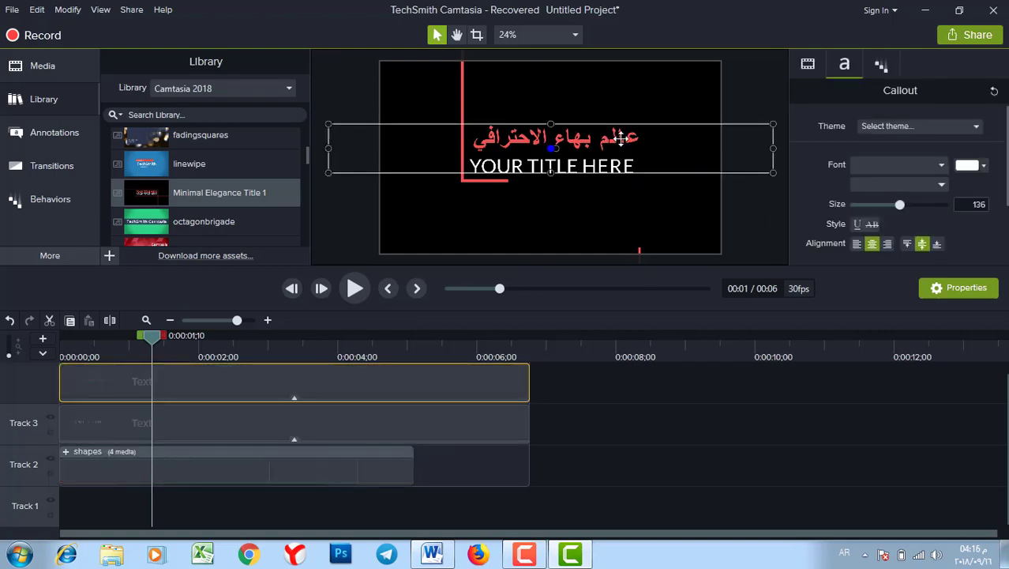
pyautogui.press('Up')
pyautogui.press('Up')
pyautogui.press('Up')
pyautogui.press('Up')
pyautogui.press('Up')
pyautogui.press('Up')
pyautogui.press('Up')
pyautogui.press('Up')
pyautogui.press('Up')
pyautogui.press('Up')
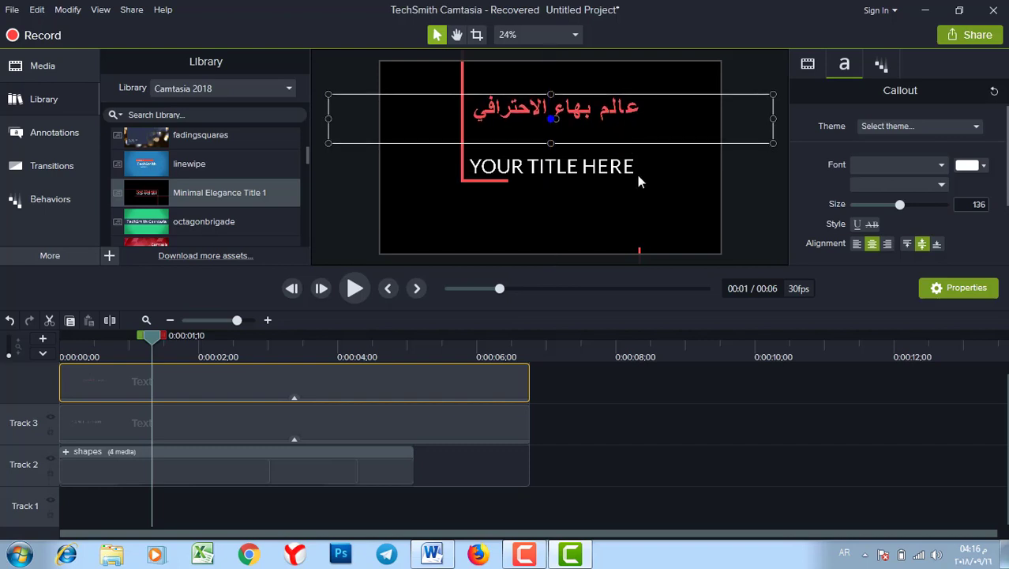
pyautogui.click(603, 168)
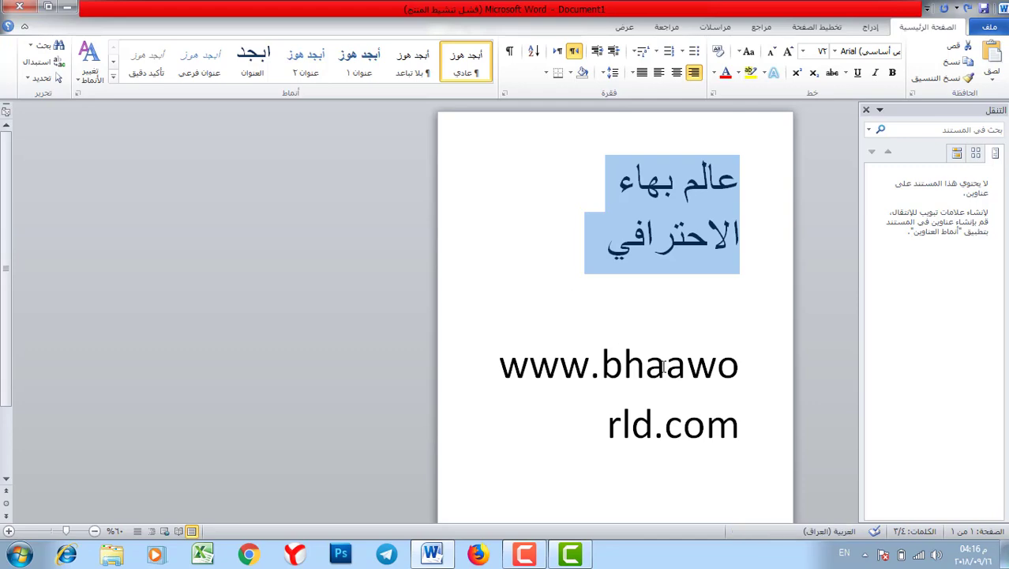
pyautogui.tripleClick(660, 365)
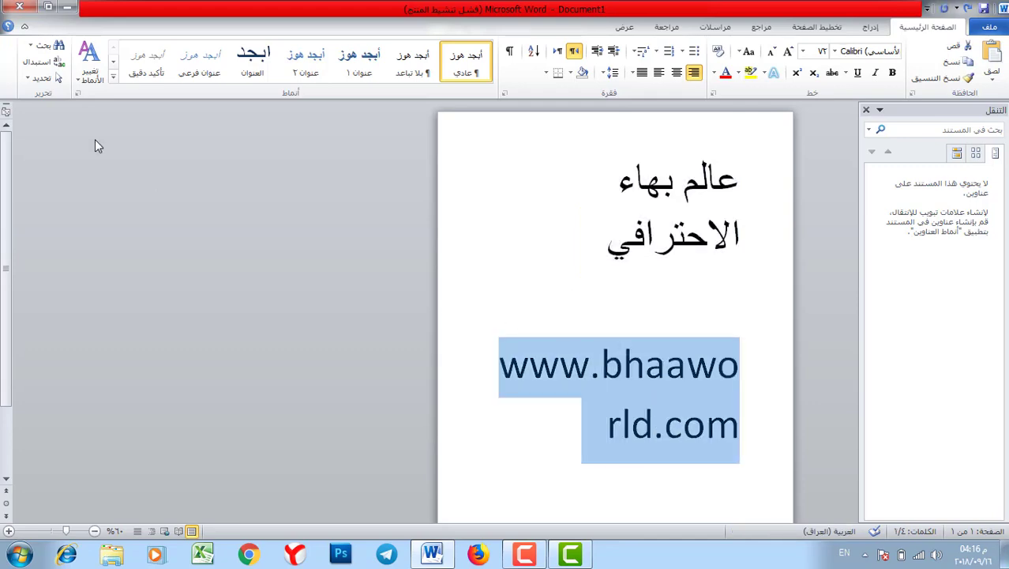
pyautogui.click(68, 7)
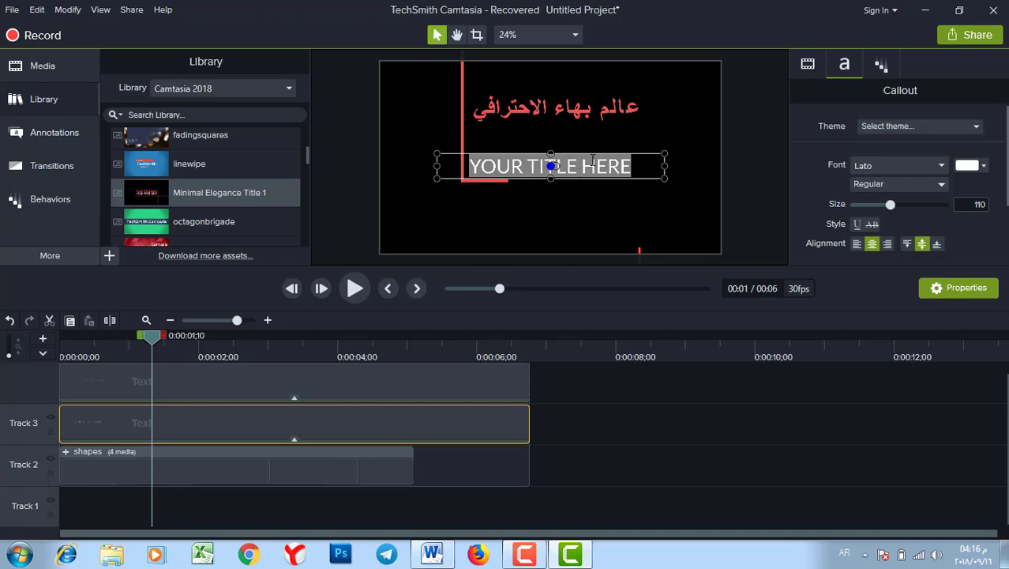
pyautogui.press('BackSpace')
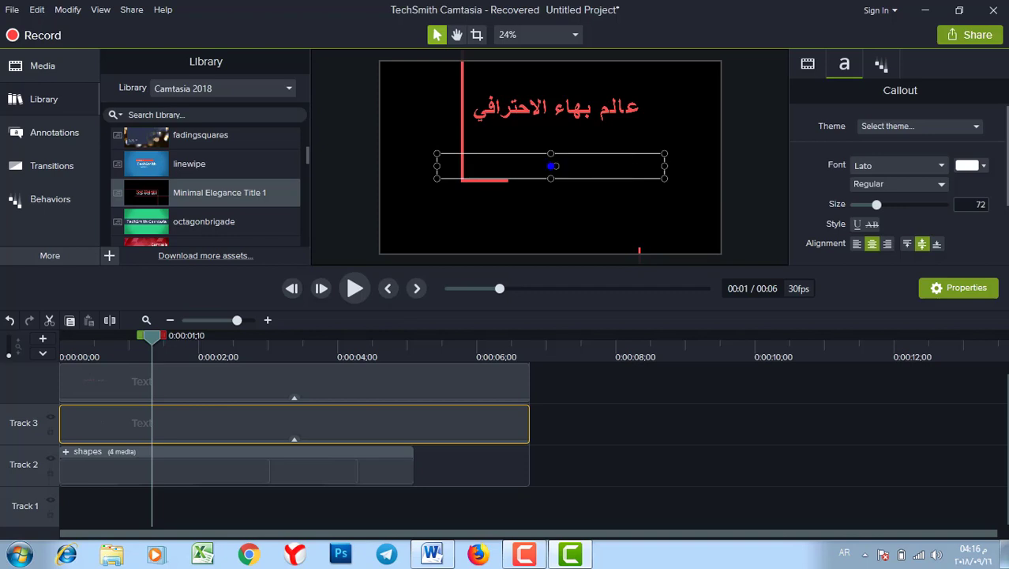
pyautogui.hotkey('ctrl', 'v')
pyautogui.hotkey('ctrl', 'z')
pyautogui.hotkey('ctrl', 'z')
pyautogui.hotkey('ctrl', 'z')
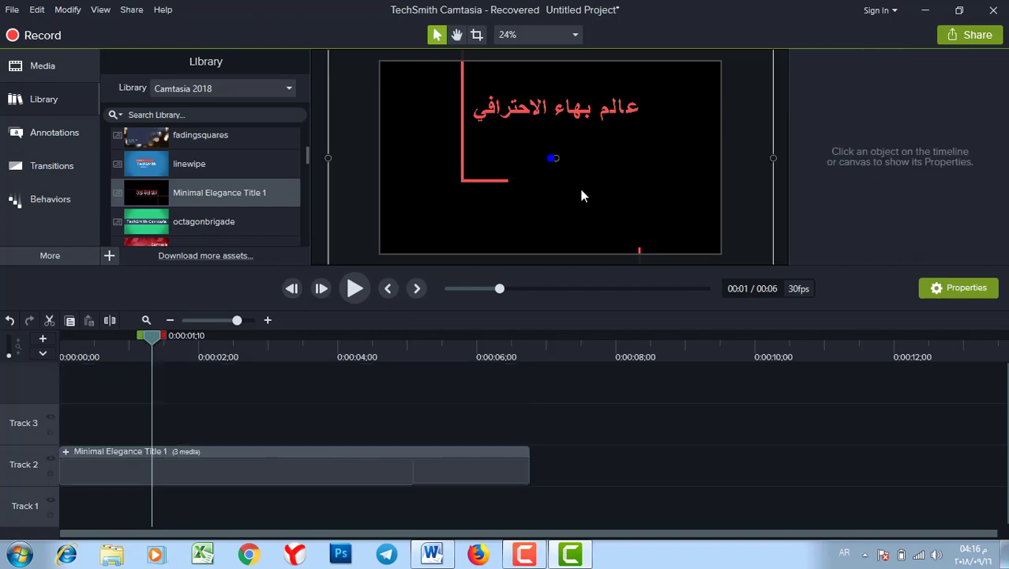
# Select all of the pasted website text and set its font color to white (#FFFFFF)
pyautogui.click(583, 161)
pyautogui.doubleClick(585, 160)
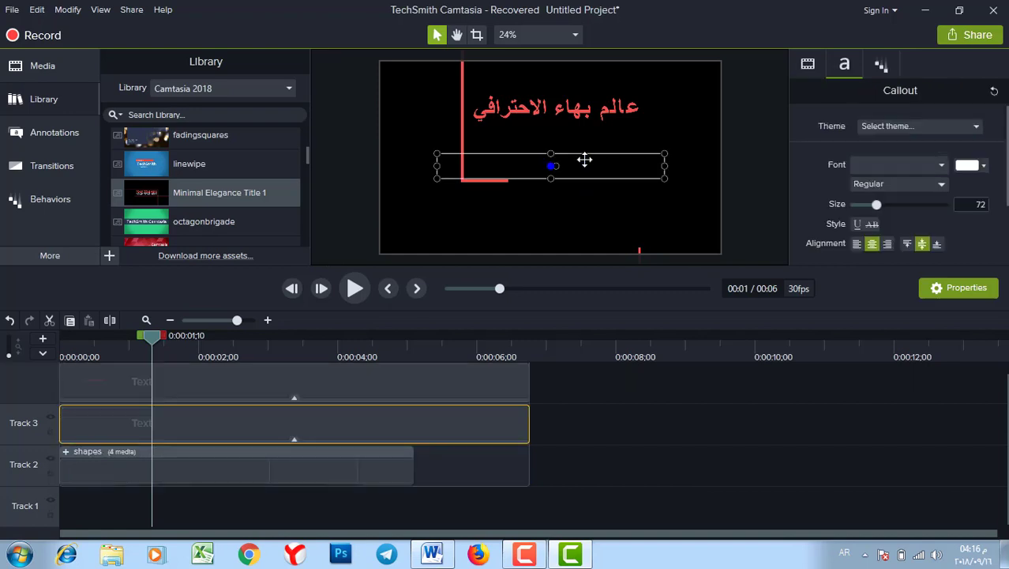
pyautogui.hotkey('ctrl', 'a')
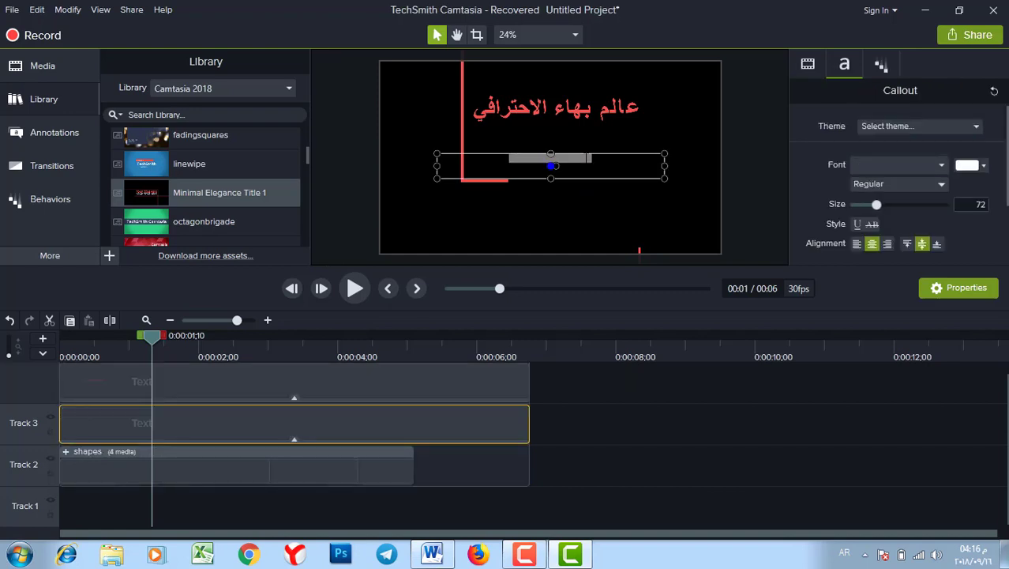
pyautogui.click(971, 164)
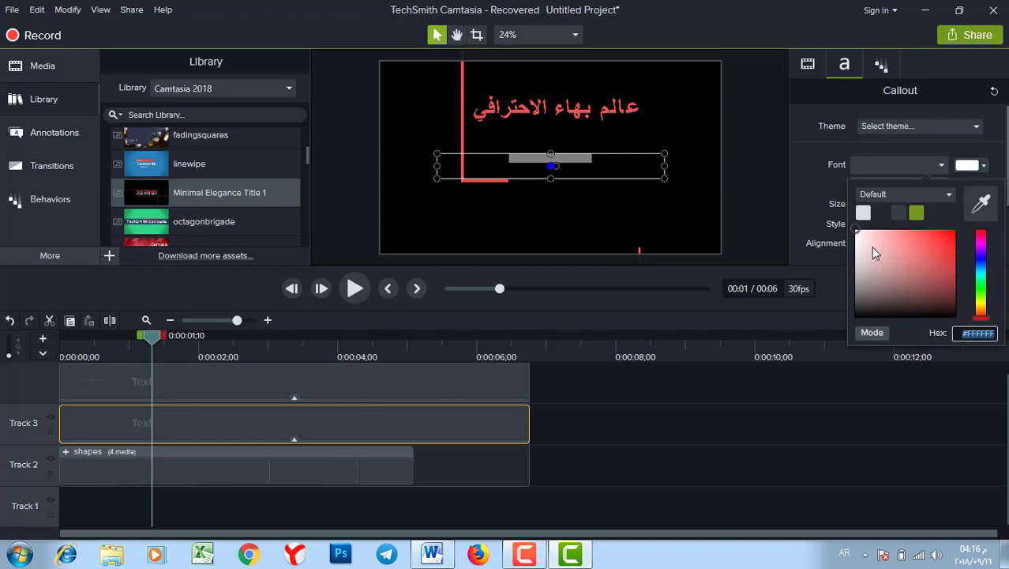
pyautogui.click(856, 230)
pyautogui.click(985, 162)
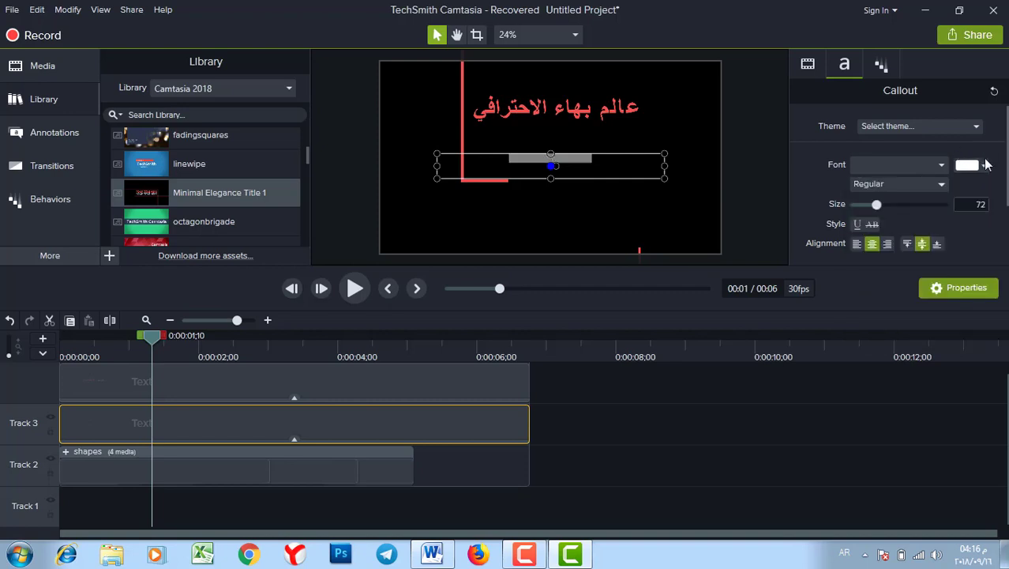
# Set the website text's font size to 103 and its font style to Bold
pyautogui.moveTo(879, 206); pyautogui.dragTo(890, 207)
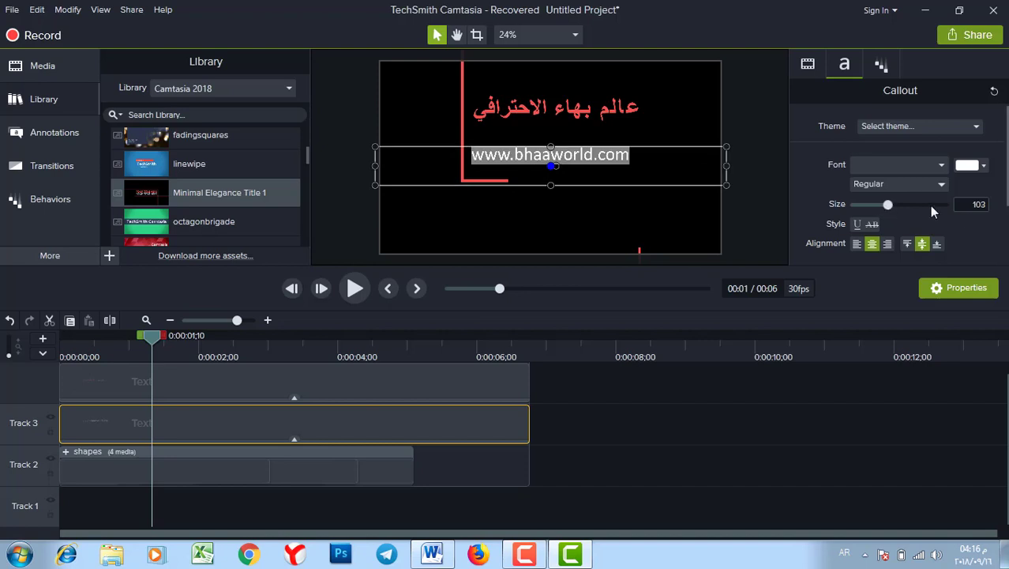
pyautogui.click(935, 183)
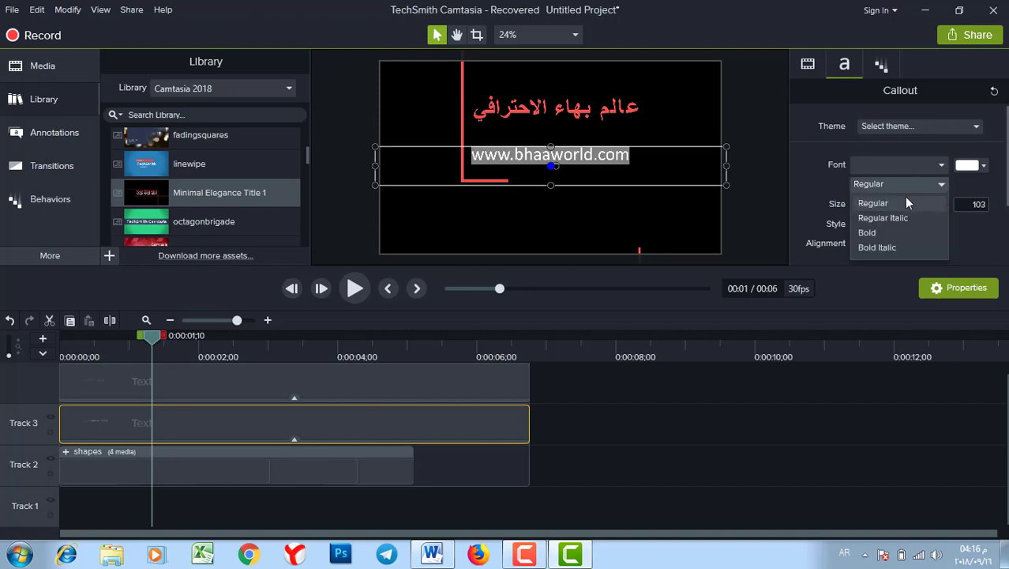
pyautogui.click(877, 232)
# Move the Arabic title down until it sits just above the website text
pyautogui.click(597, 109)
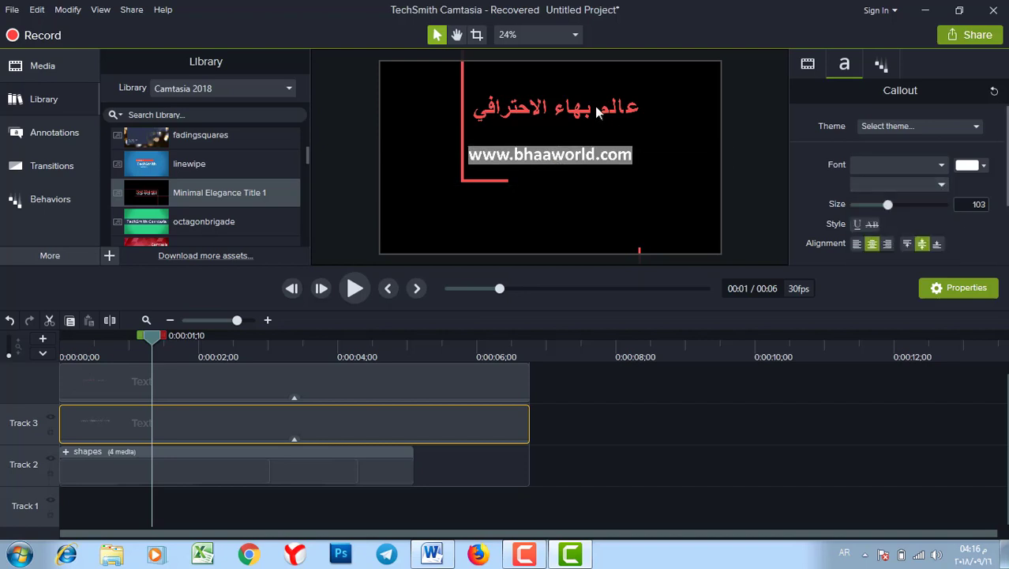
pyautogui.moveTo(599, 98); pyautogui.dragTo(603, 115)
pyautogui.press('Down')
pyautogui.press('Down')
pyautogui.press('Down')
pyautogui.press('Down')
pyautogui.press('Down')
pyautogui.press('Down')
pyautogui.press('Down')
pyautogui.press('Down')
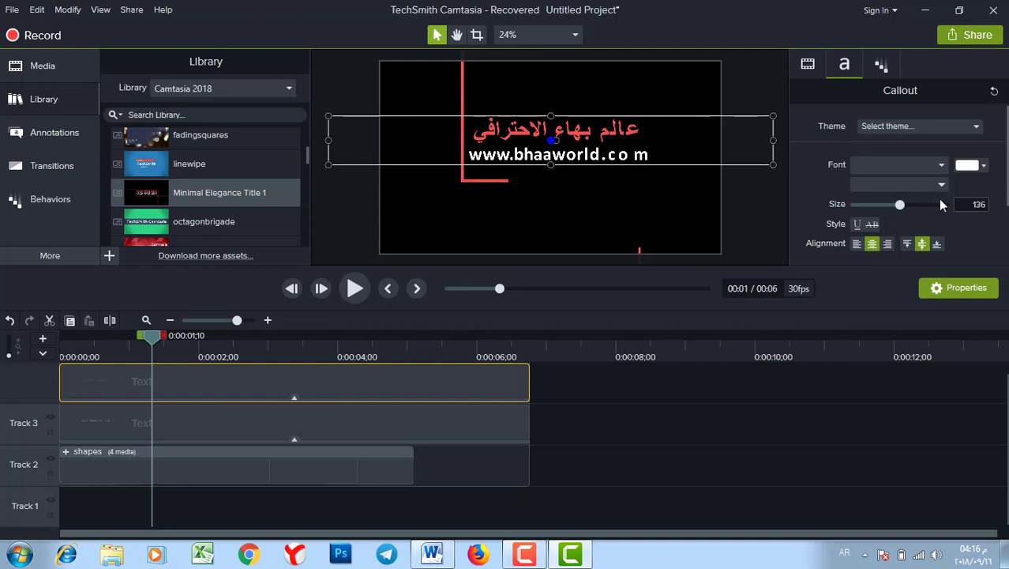
# Set the Arabic title's font size to 140 and shift it slightly down towards the website text
pyautogui.click(976, 206)
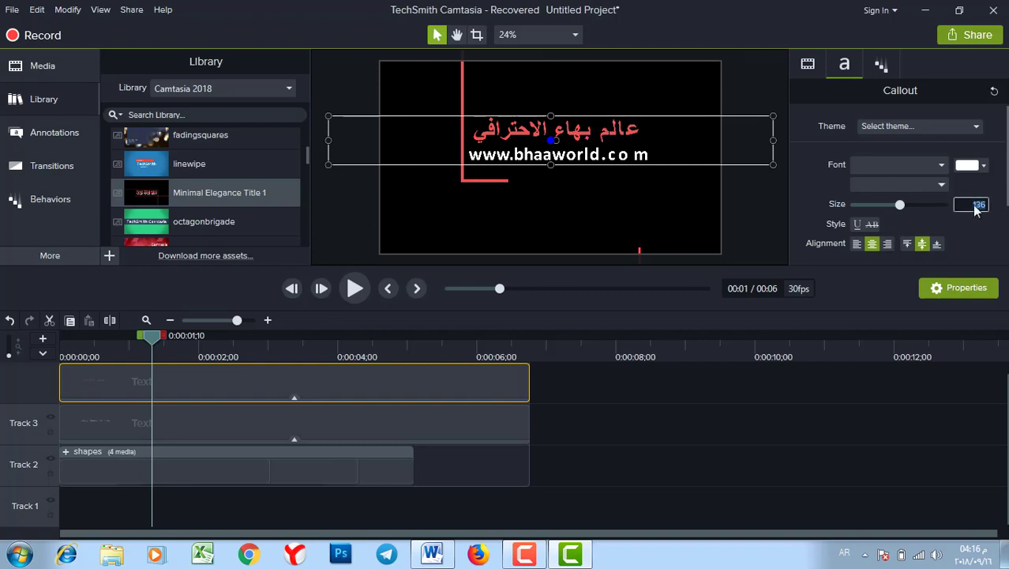
pyautogui.press('Return')
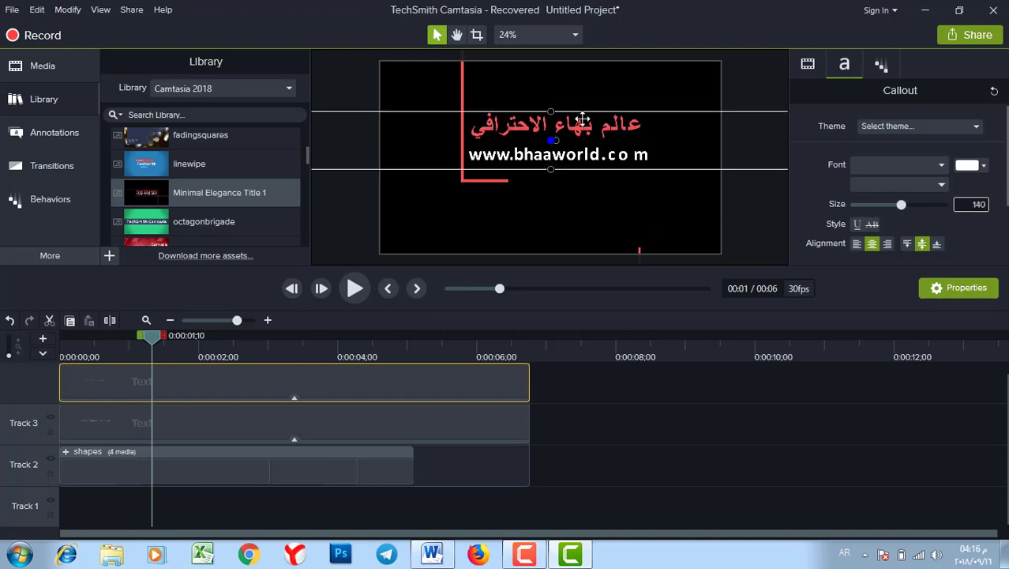
pyautogui.moveTo(582, 119); pyautogui.dragTo(582, 121)
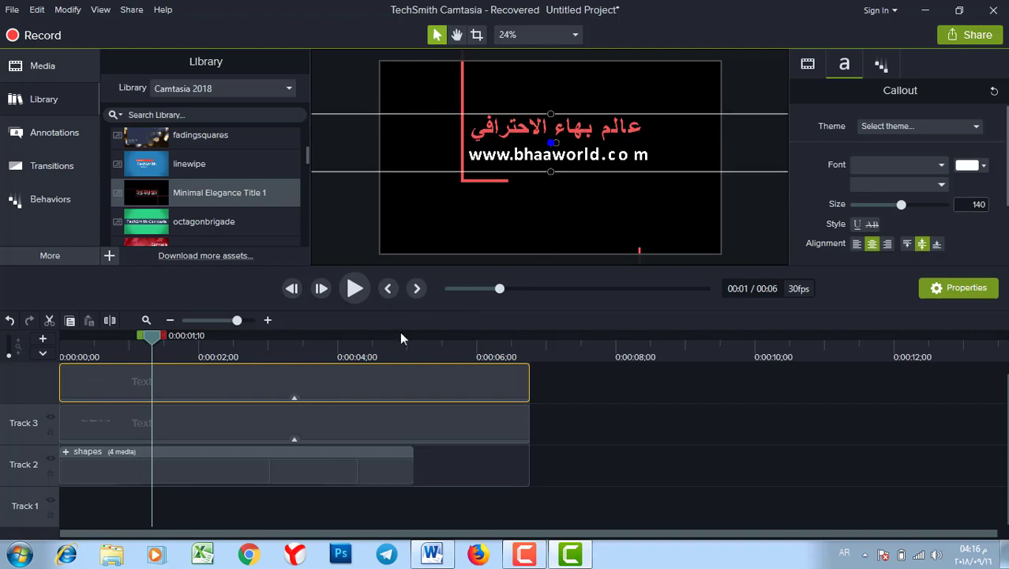
# Play the intro from the start and scrub through its first two seconds to check how the letters animate in
pyautogui.moveTo(150, 335); pyautogui.dragTo(28, 336)
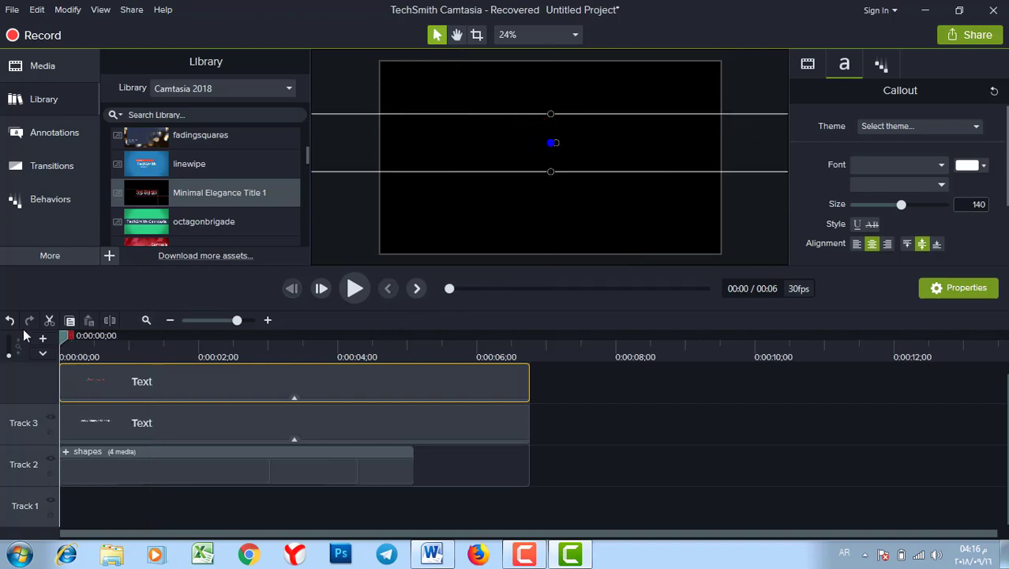
pyautogui.press('space')
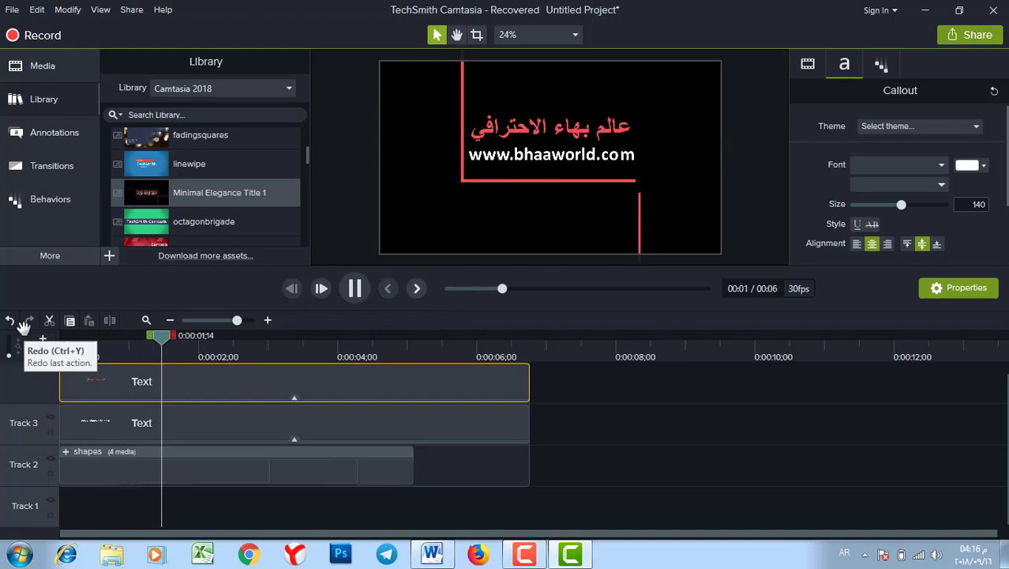
pyautogui.press('space')
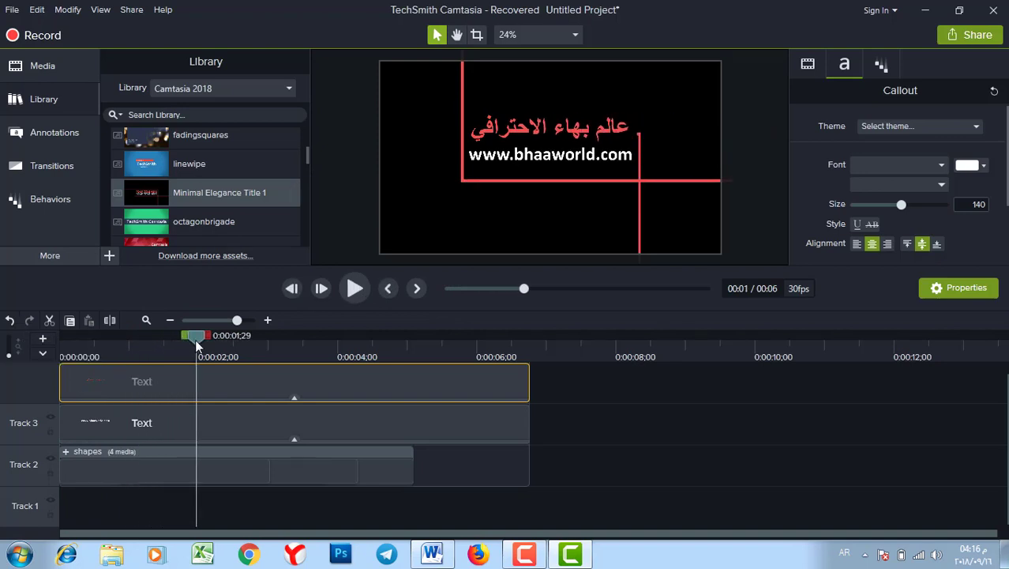
pyautogui.moveTo(197, 346); pyautogui.dragTo(108, 352)
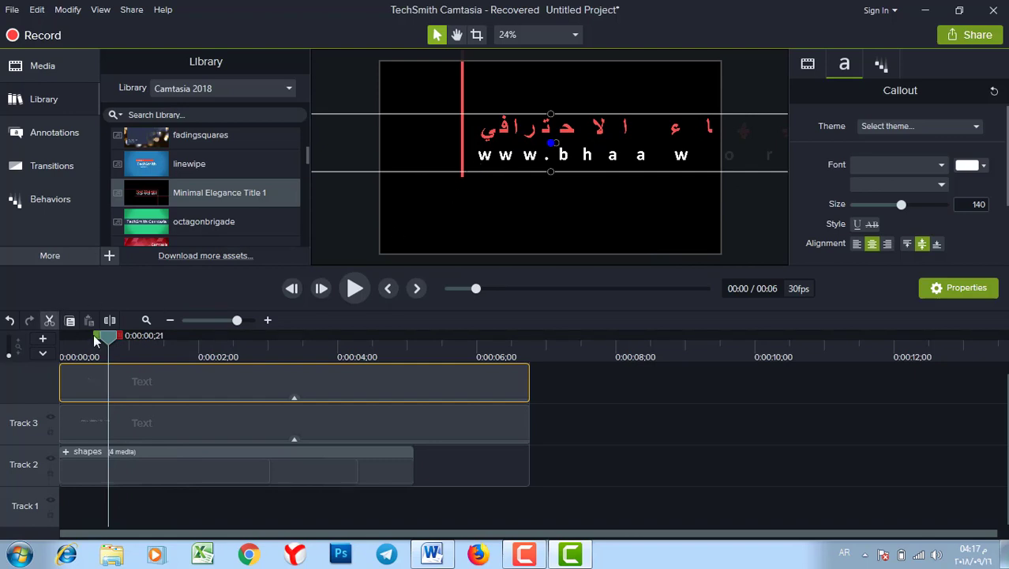
pyautogui.moveTo(99, 333); pyautogui.dragTo(145, 336)
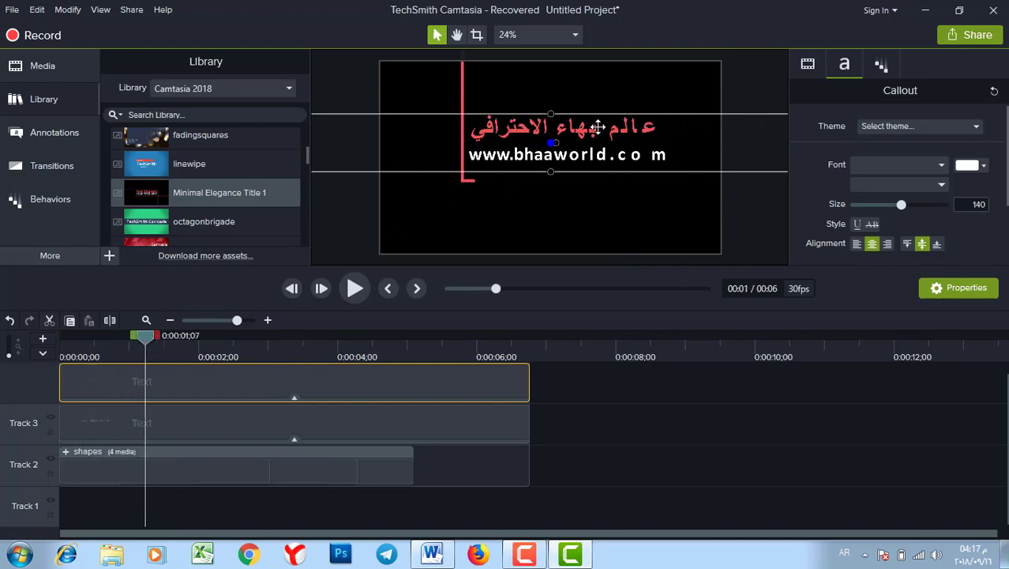
# Set the In direction of the Arabic title's Pop Up behavior to Left
pyautogui.click(294, 398)
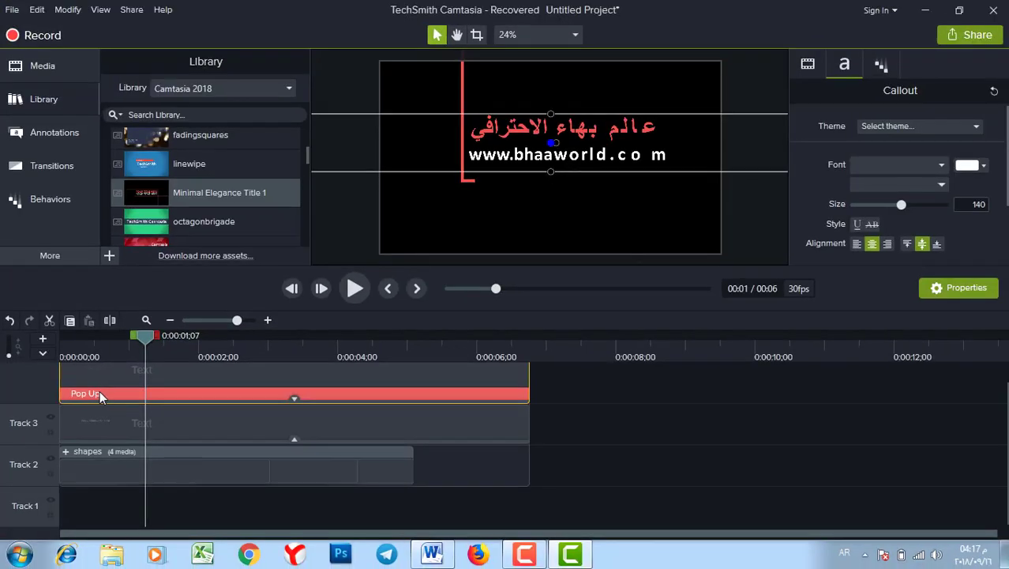
pyautogui.click(147, 386)
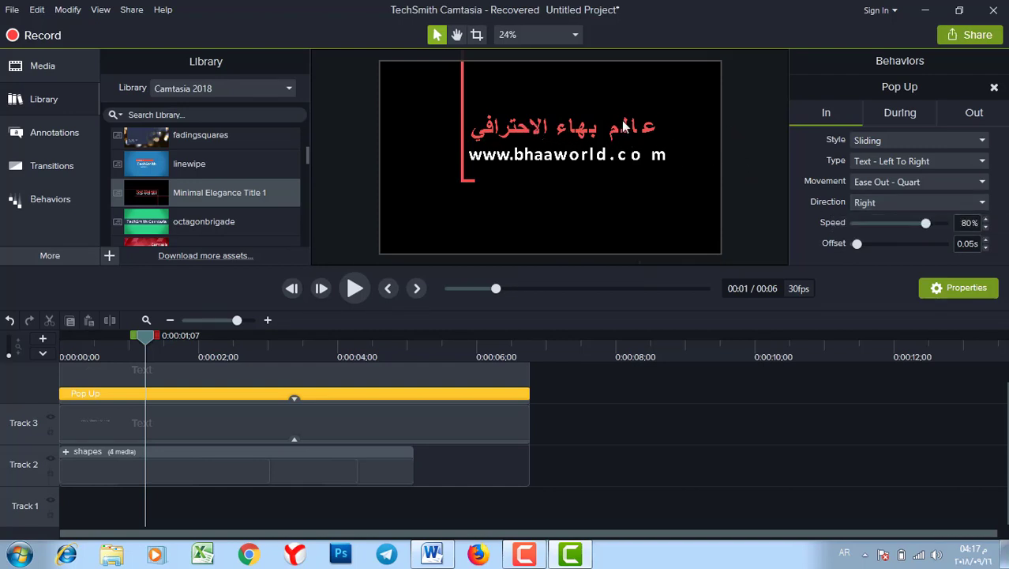
pyautogui.click(885, 204)
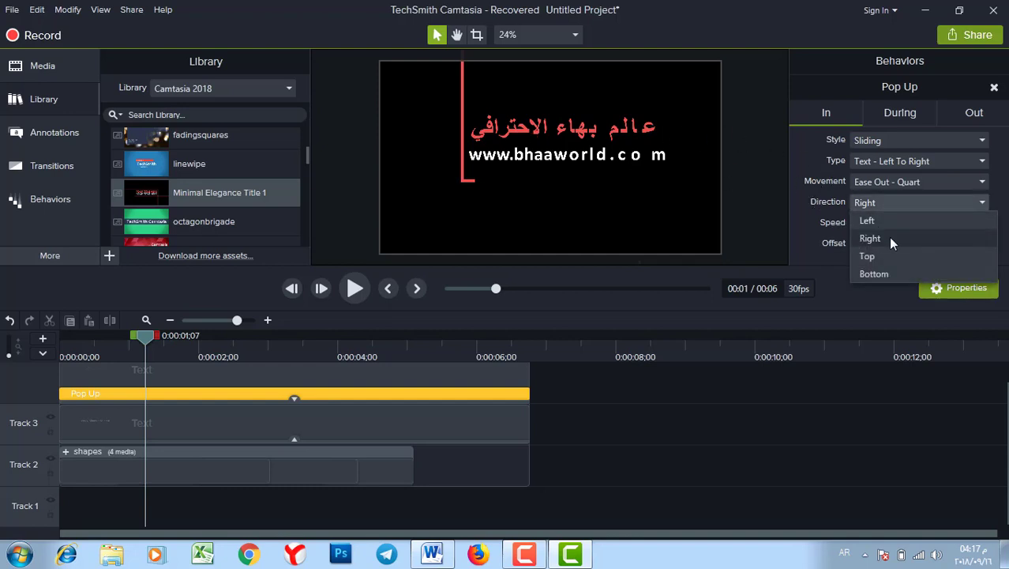
pyautogui.click(875, 222)
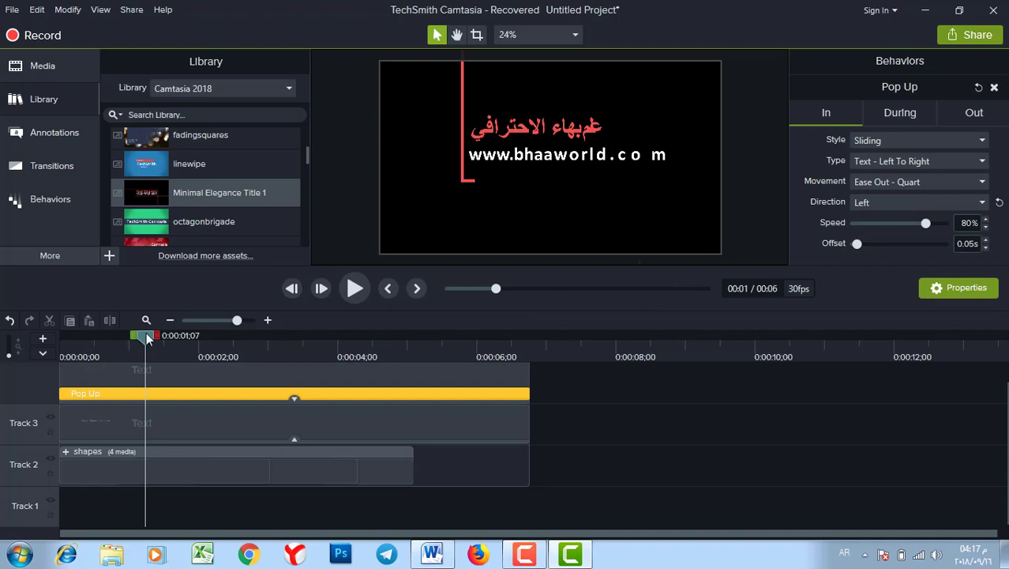
# Replay the intro from the start to check the Arabic title's entrance with the changed direction
pyautogui.moveTo(147, 338); pyautogui.dragTo(6, 326)
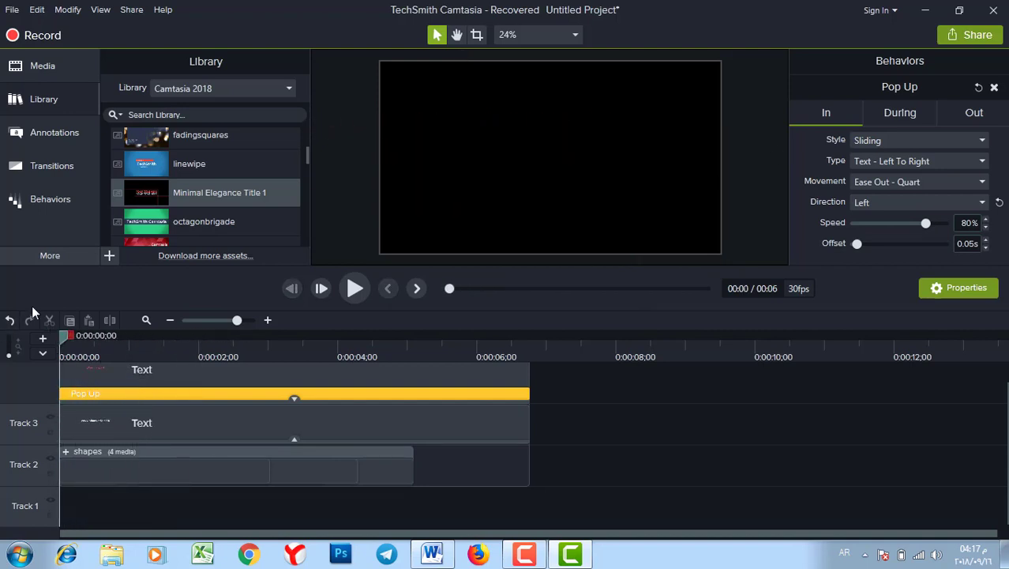
pyautogui.press('space')
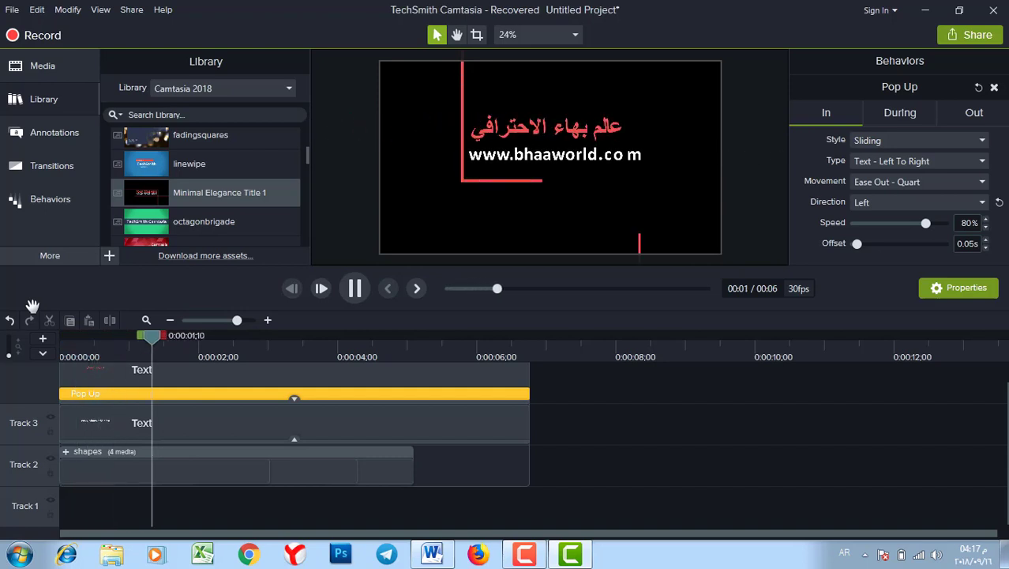
pyautogui.press('space')
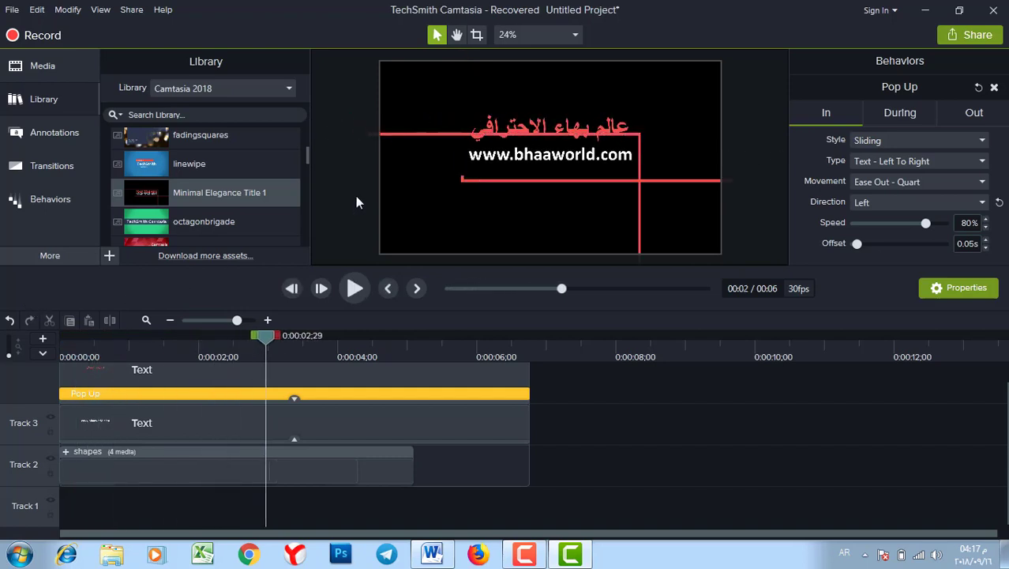
# Select the Arabic title and website text clips together and move both down slightly towards the lower red line
pyautogui.click(635, 142)
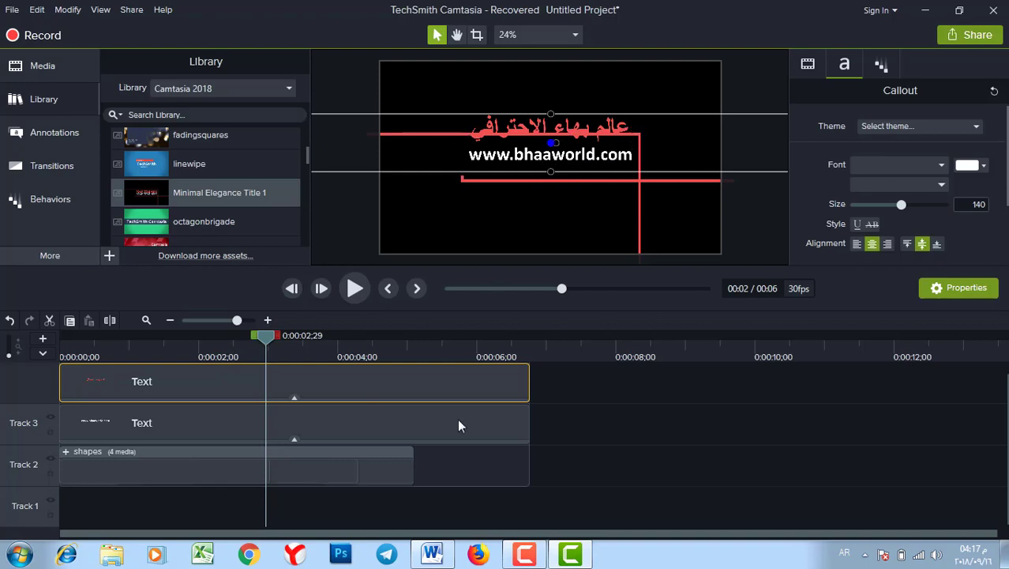
pyautogui.click(362, 426)
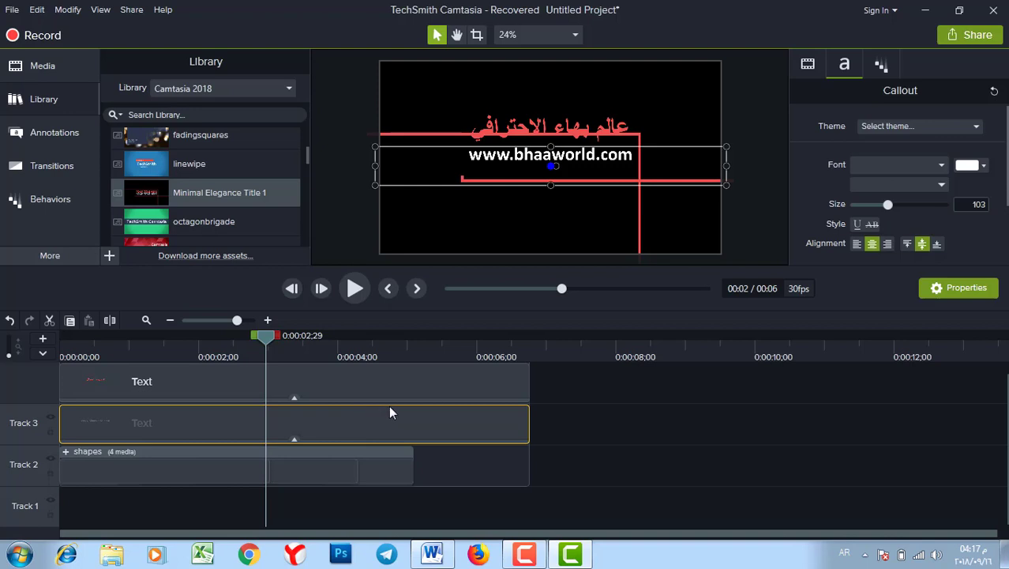
pyautogui.keyDown('ctrl'); pyautogui.click(433, 384); pyautogui.keyUp('ctrl')
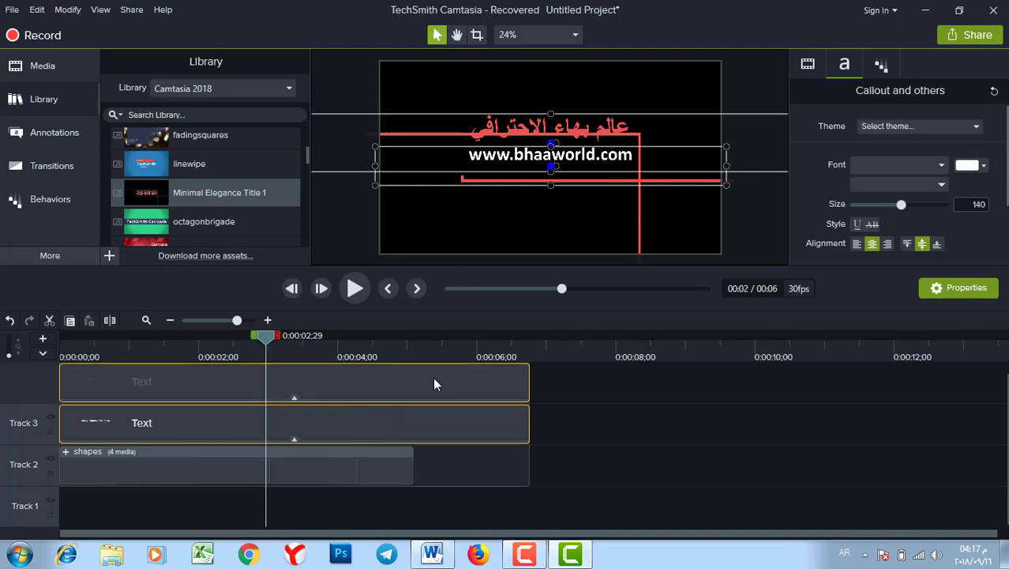
pyautogui.press('Down')
pyautogui.press('Down')
pyautogui.press('Down')
pyautogui.press('Down')
pyautogui.press('Down')
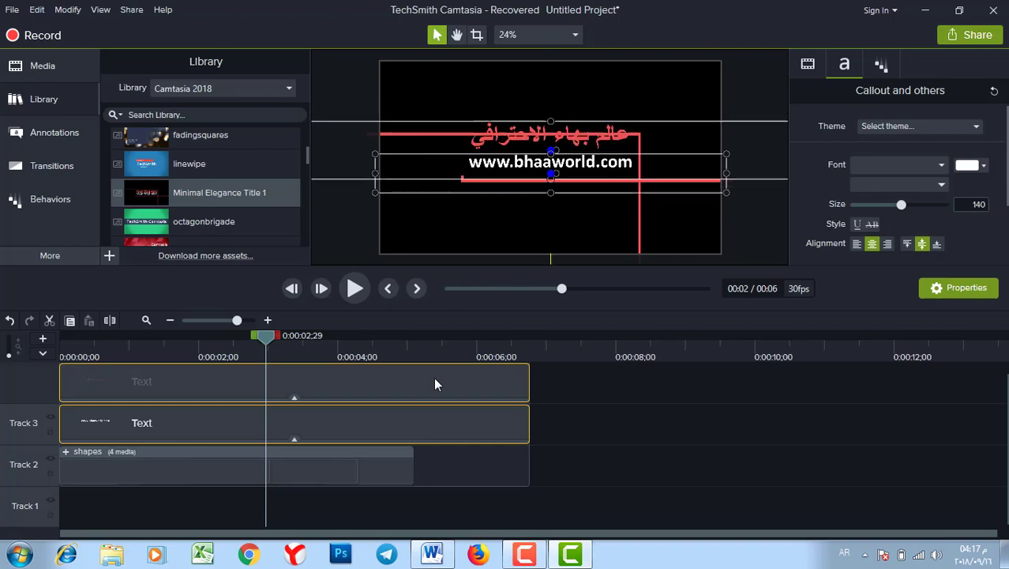
# Nudge both texts further down together, then lower the Arabic title alone so it sits closer to the website address
pyautogui.press('Down')
pyautogui.press('Down')
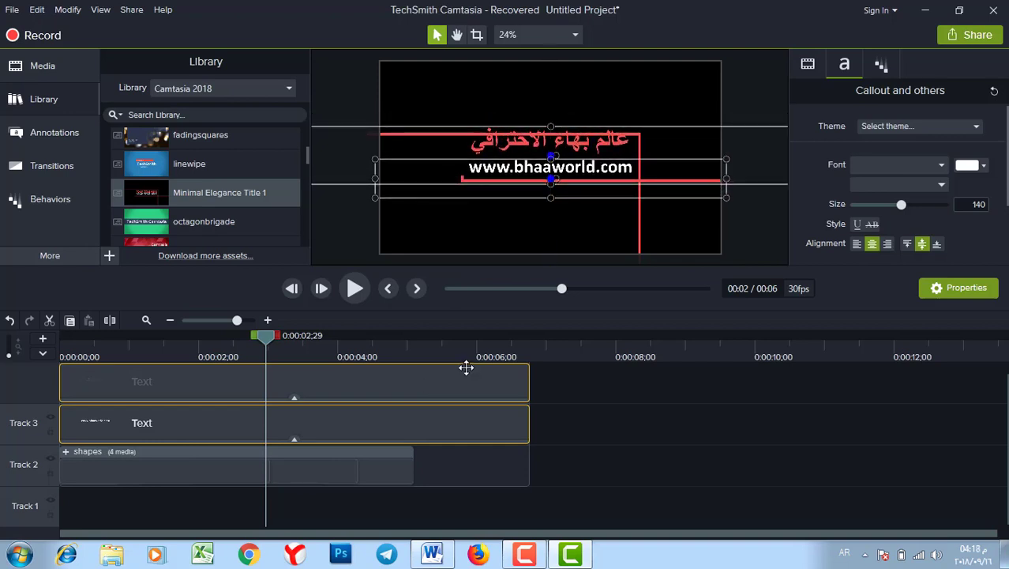
pyautogui.click(331, 384)
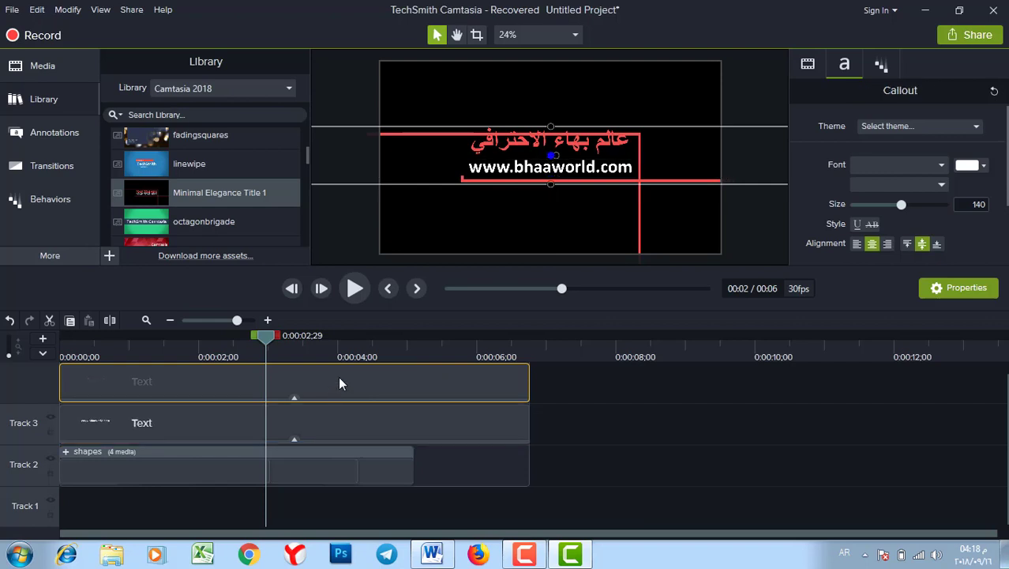
pyautogui.press('Down')
pyautogui.press('Down')
pyautogui.press('Down')
pyautogui.press('Down')
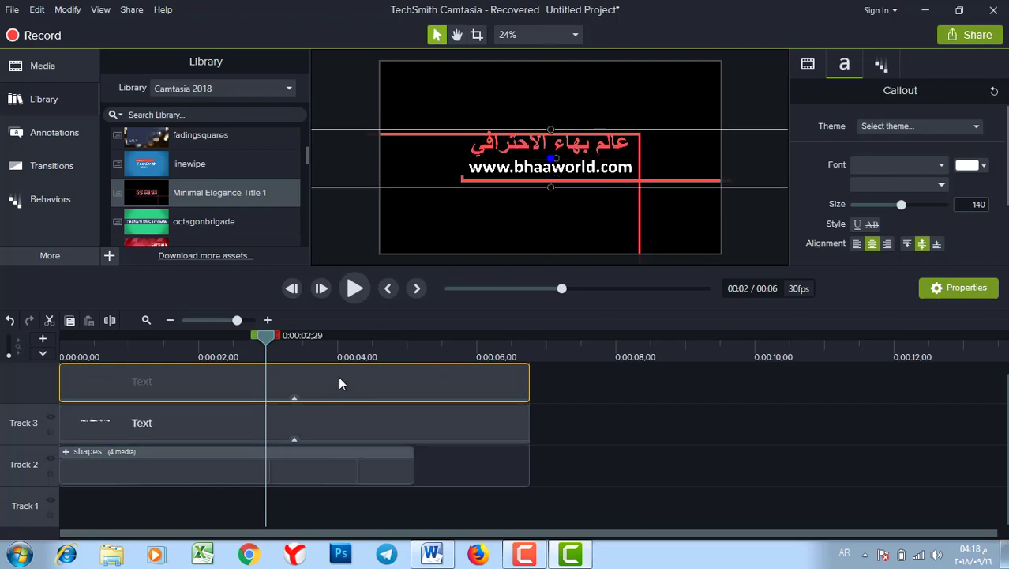
pyautogui.press('Down')
pyautogui.press('Down')
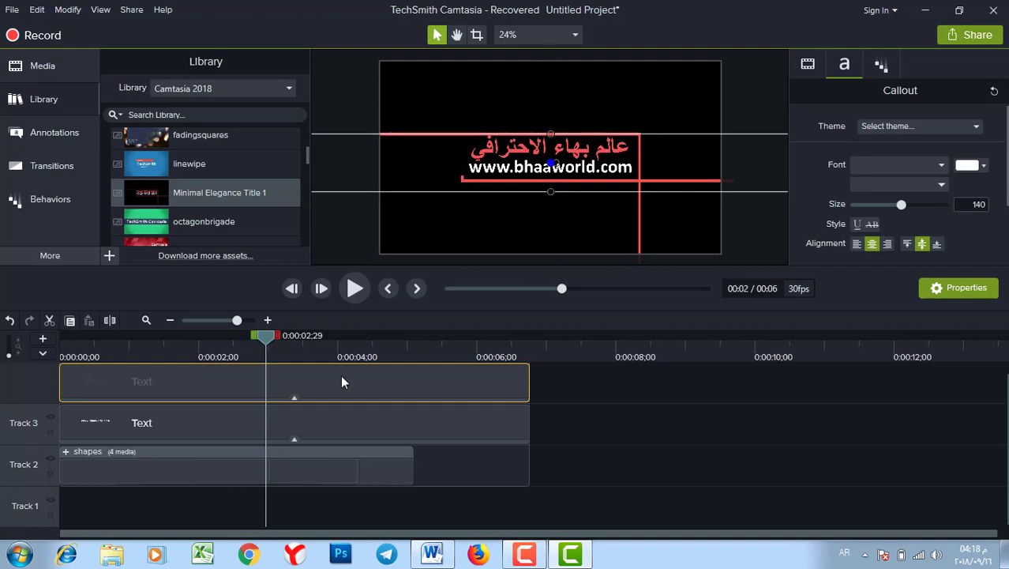
# Nudge the website text slightly down towards the lower red line
pyautogui.click(314, 428)
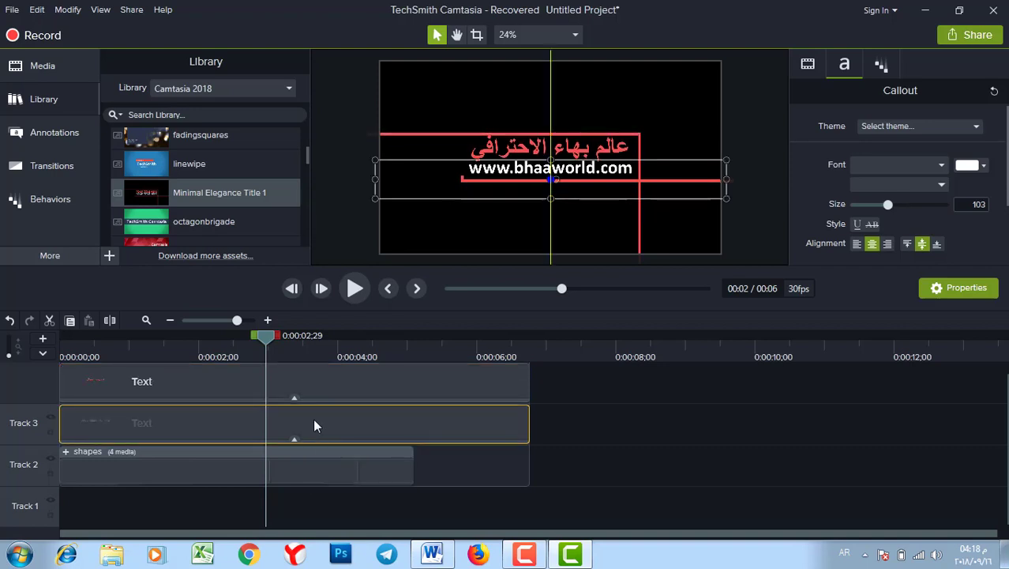
pyautogui.press('Down')
pyautogui.press('Down')
pyautogui.press('Down')
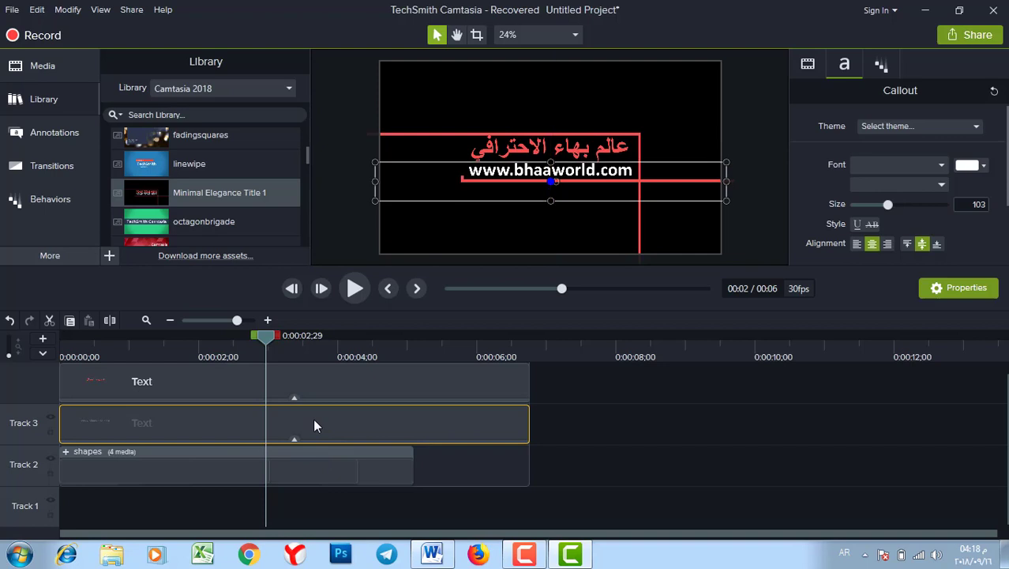
pyautogui.click(320, 381)
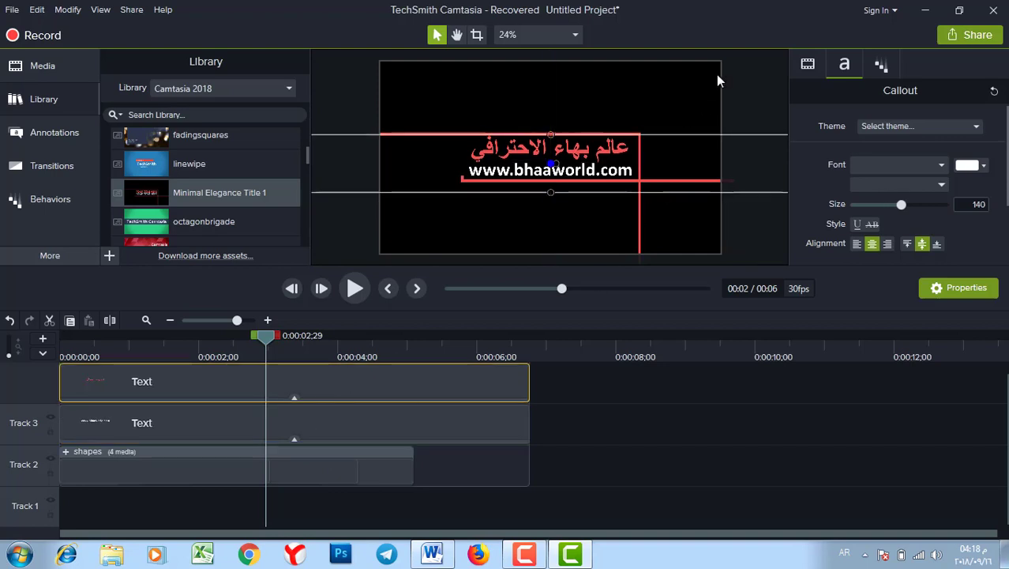
pyautogui.hotkey('ctrl', 'z')
# Play the intro from the start and scrub back to about 1.7 seconds to check the texts against the red lines
pyautogui.moveTo(263, 338); pyautogui.dragTo(62, 335)
pyautogui.press('space')
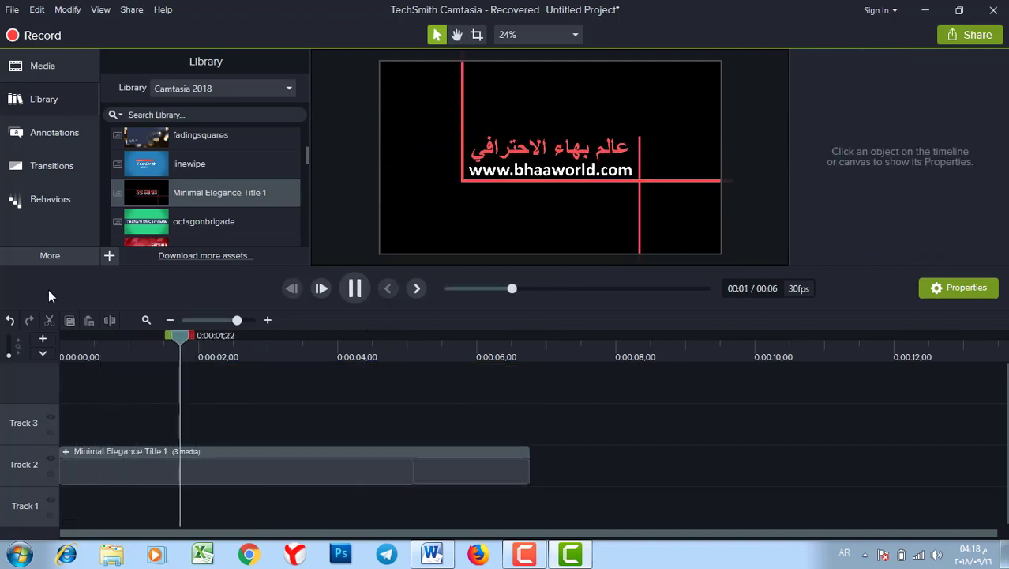
pyautogui.press('space')
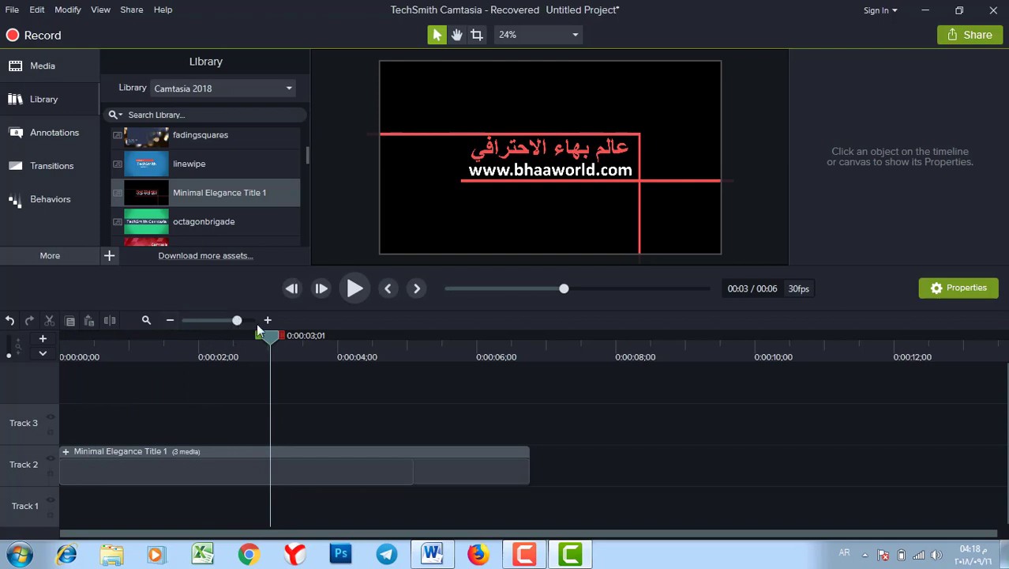
pyautogui.moveTo(271, 336); pyautogui.dragTo(181, 333)
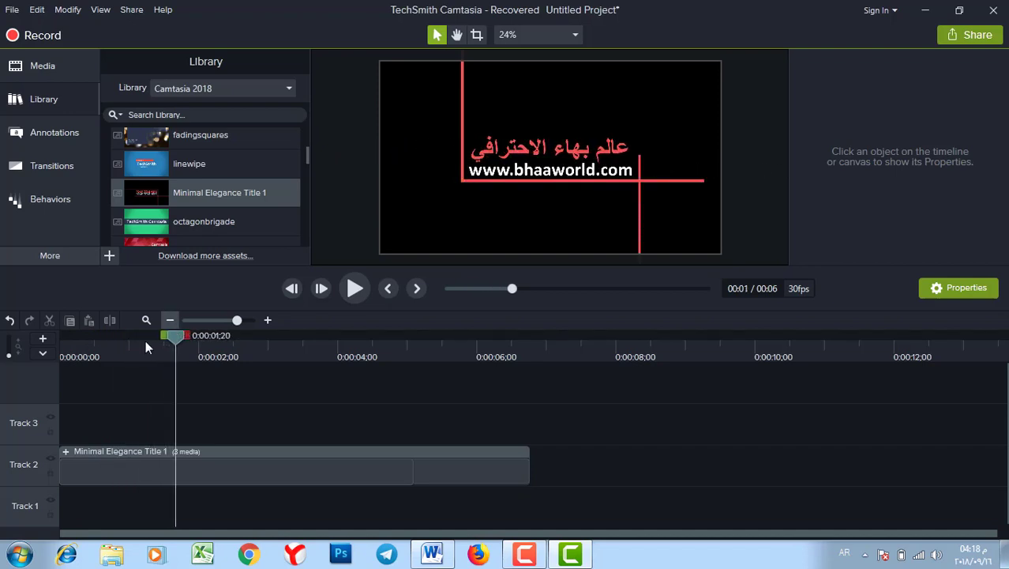
# Set the In type of the Arabic title's Pop Up behavior to Text - Right To Left and replay the intro from the start
pyautogui.click(67, 451)
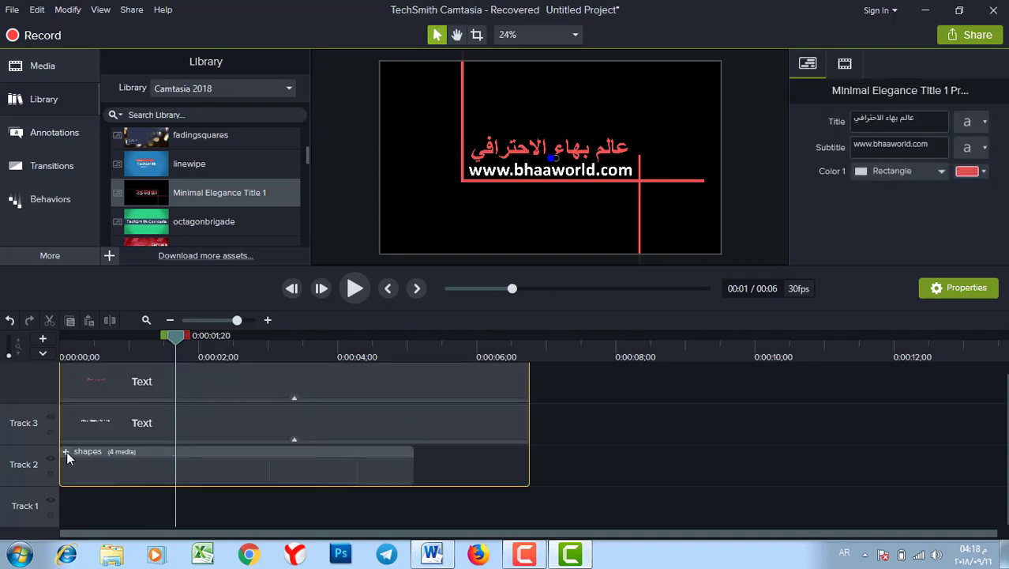
pyautogui.click(136, 380)
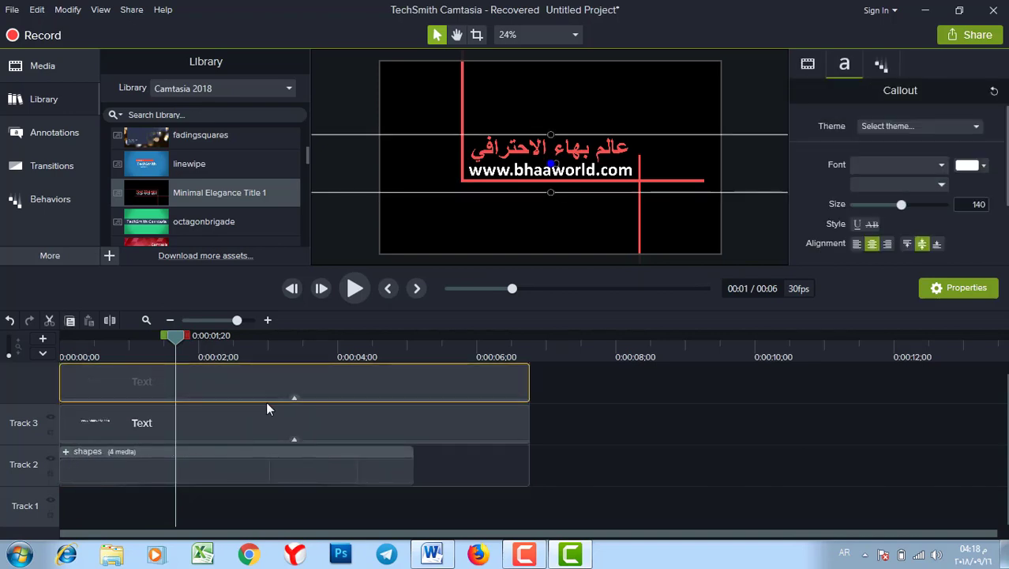
pyautogui.click(294, 397)
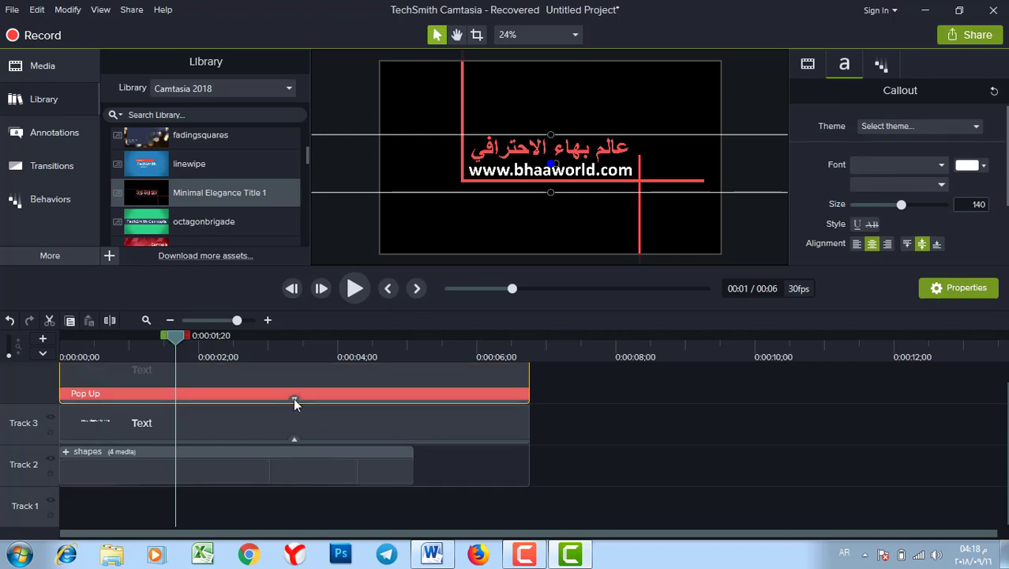
pyautogui.click(883, 67)
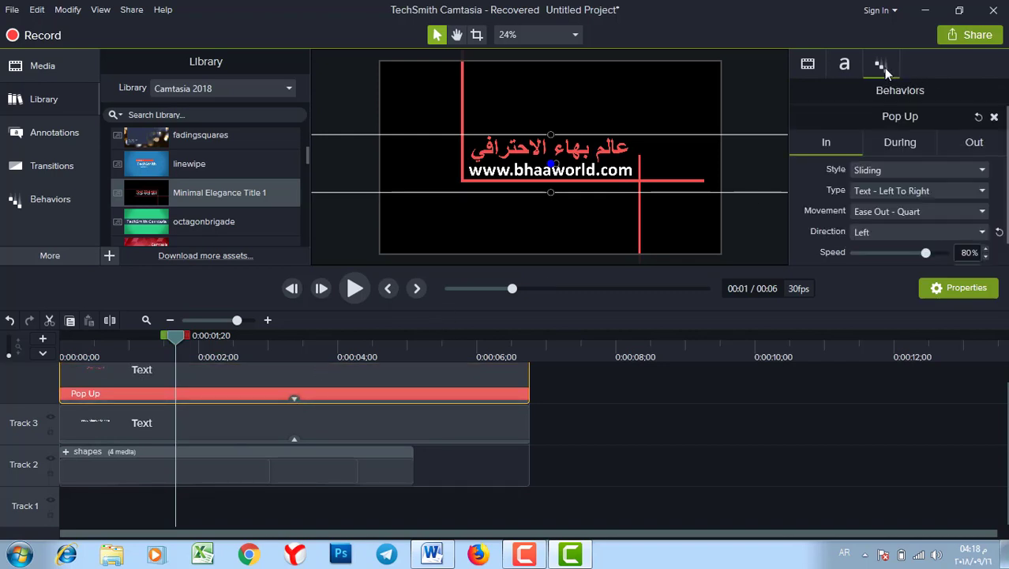
pyautogui.click(914, 192)
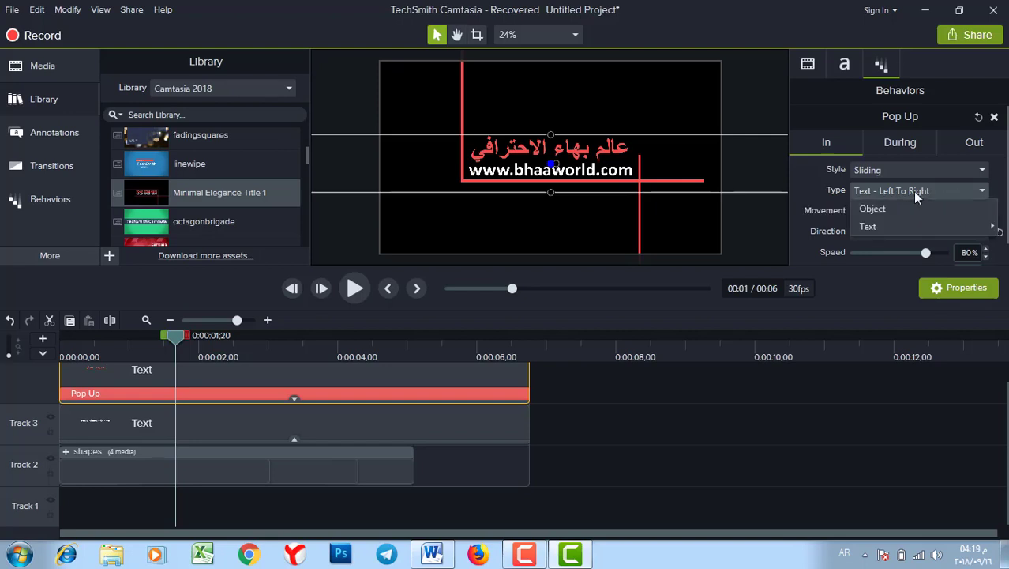
pyautogui.moveTo(896, 231)
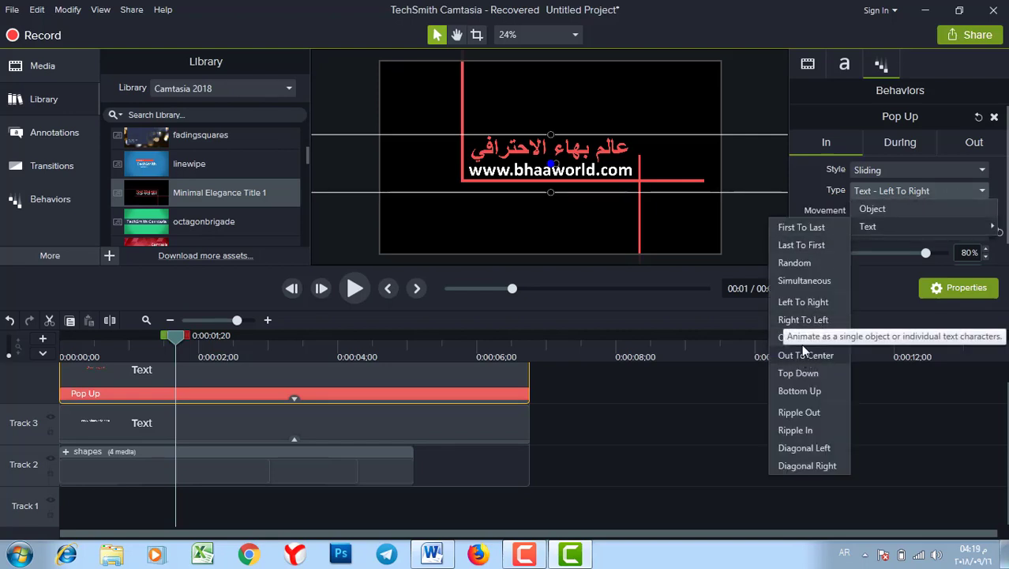
pyautogui.click(799, 320)
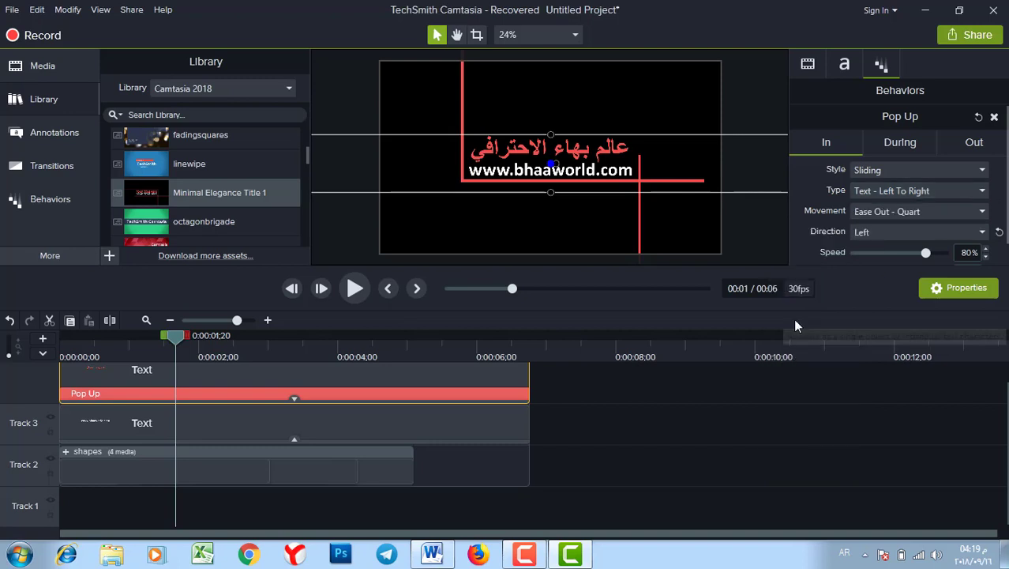
pyautogui.moveTo(175, 335); pyautogui.dragTo(2, 328)
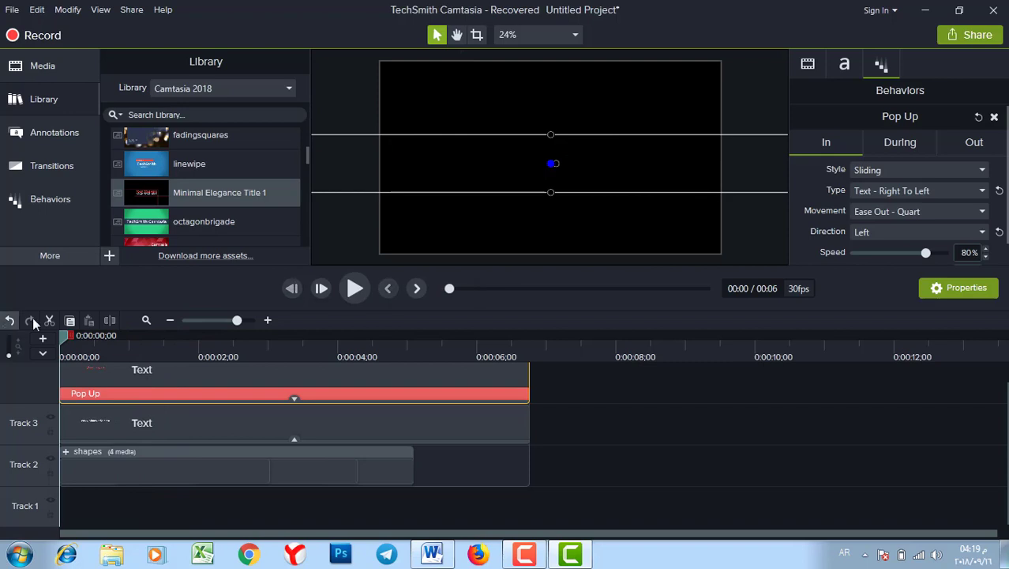
pyautogui.press('space')
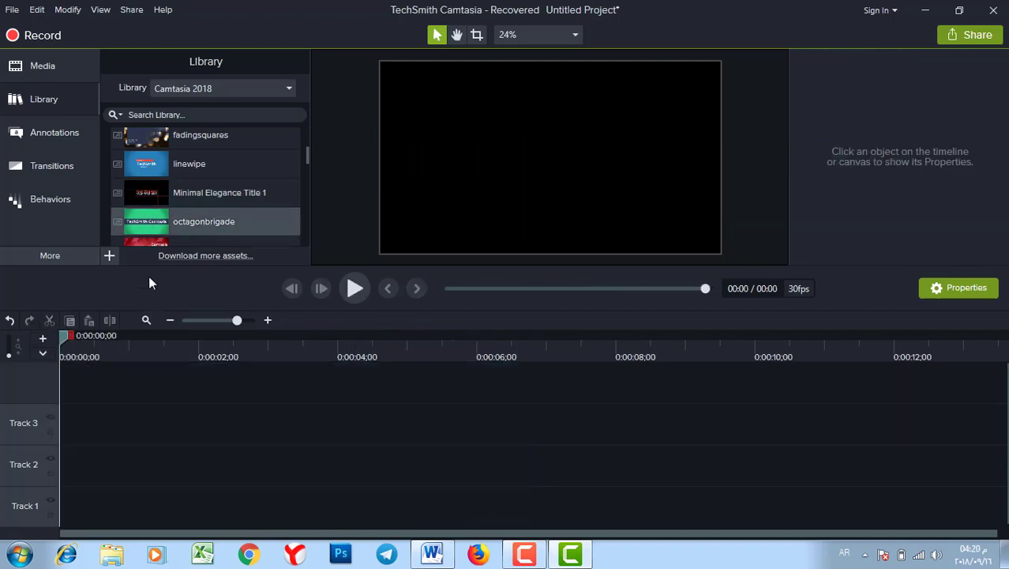
# Add the octagonbrigade intro at the start of Track 2, expand its group and preview it until the title shows
pyautogui.moveTo(150, 278); pyautogui.dragTo(53, 467)
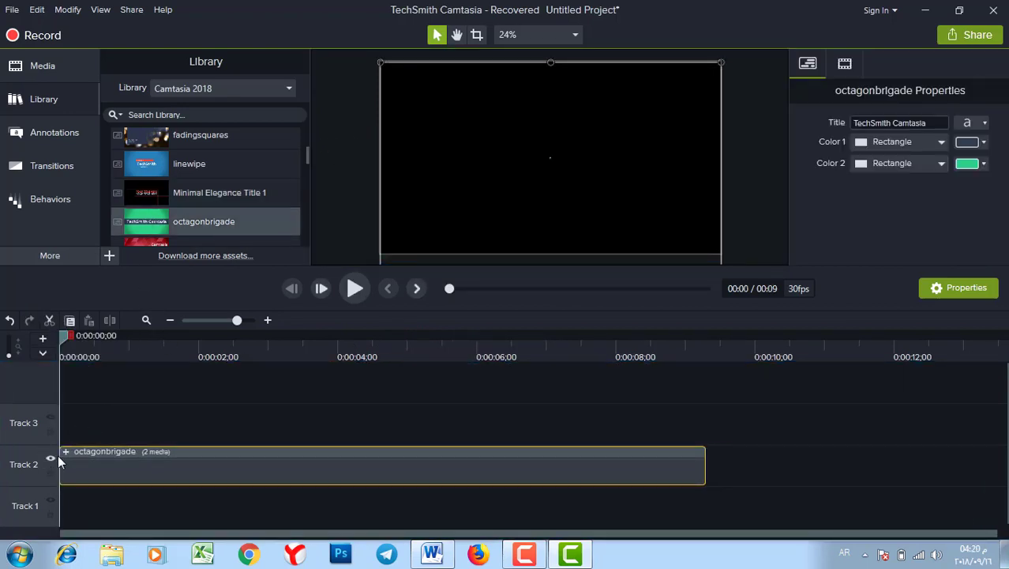
pyautogui.click(65, 452)
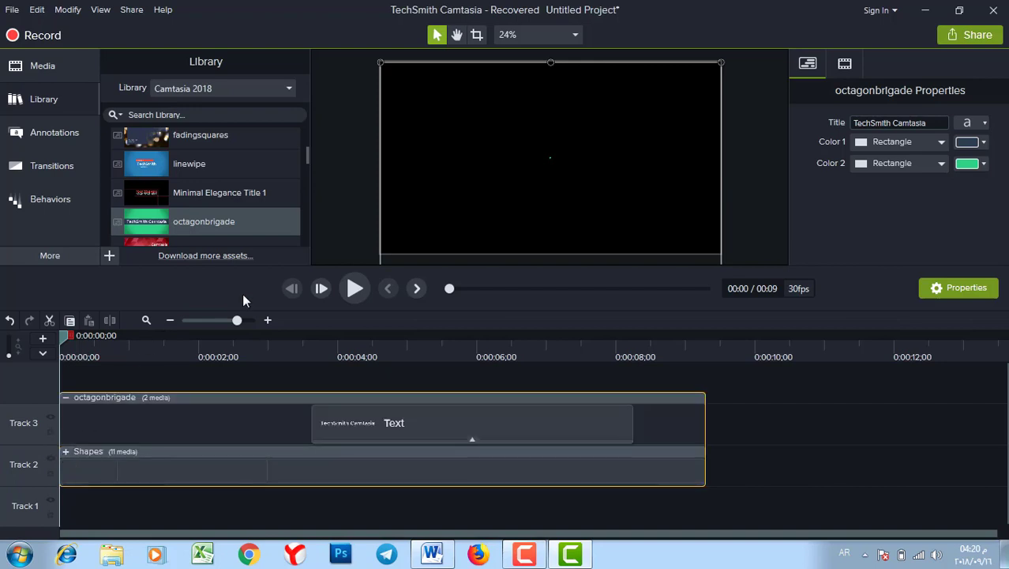
pyautogui.click(355, 298)
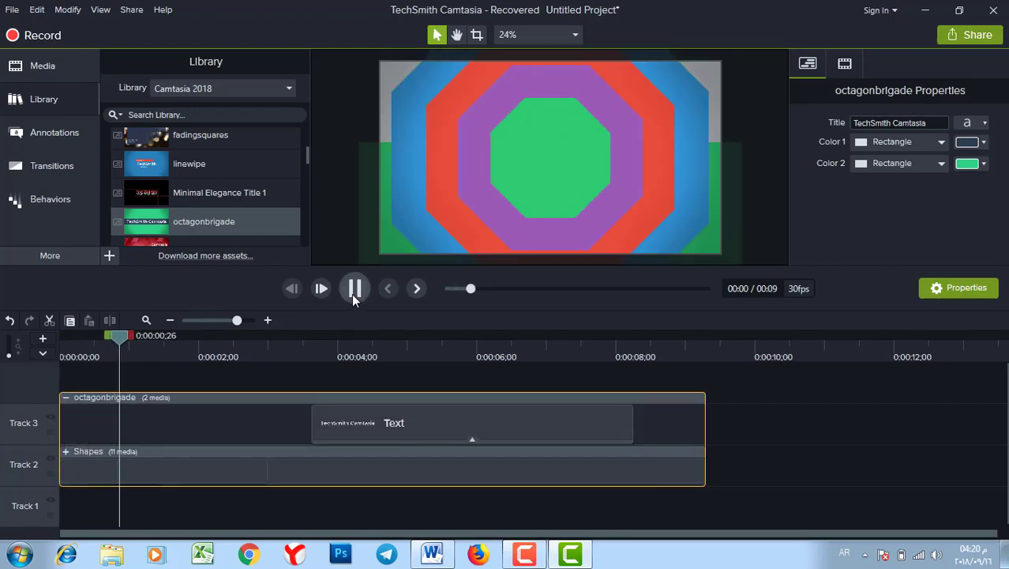
pyautogui.click(354, 289)
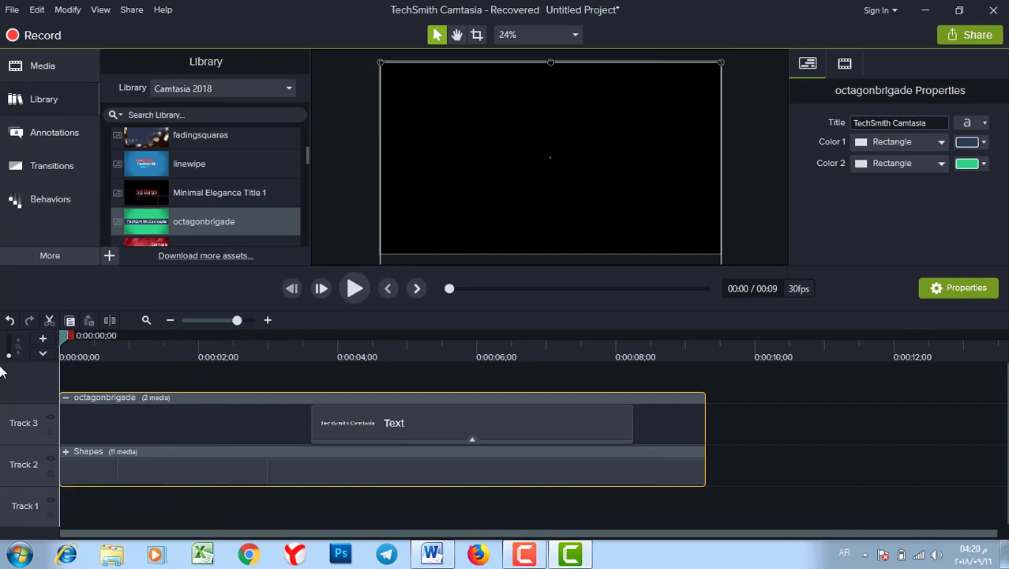
pyautogui.press('space')
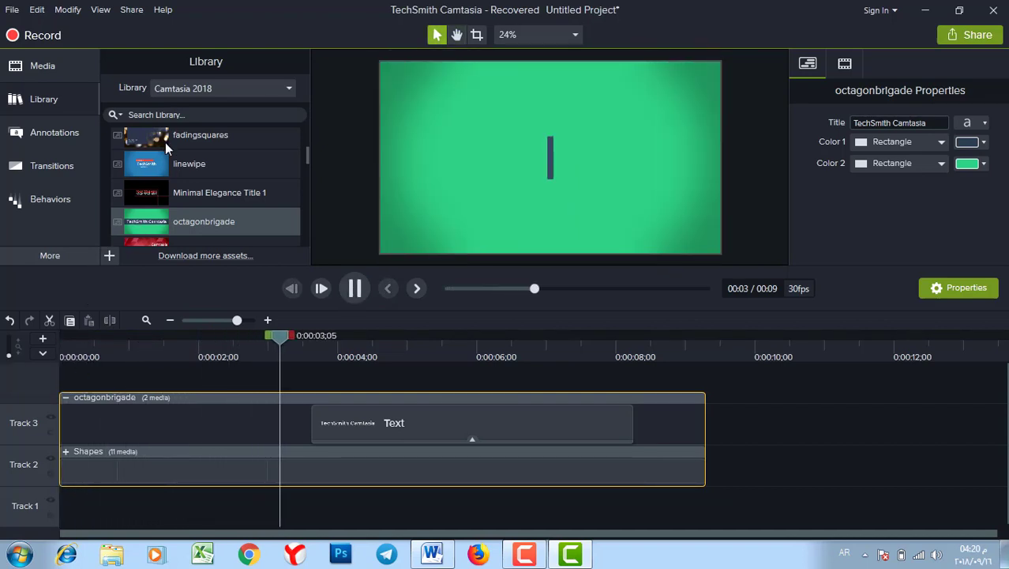
pyautogui.click(540, 156)
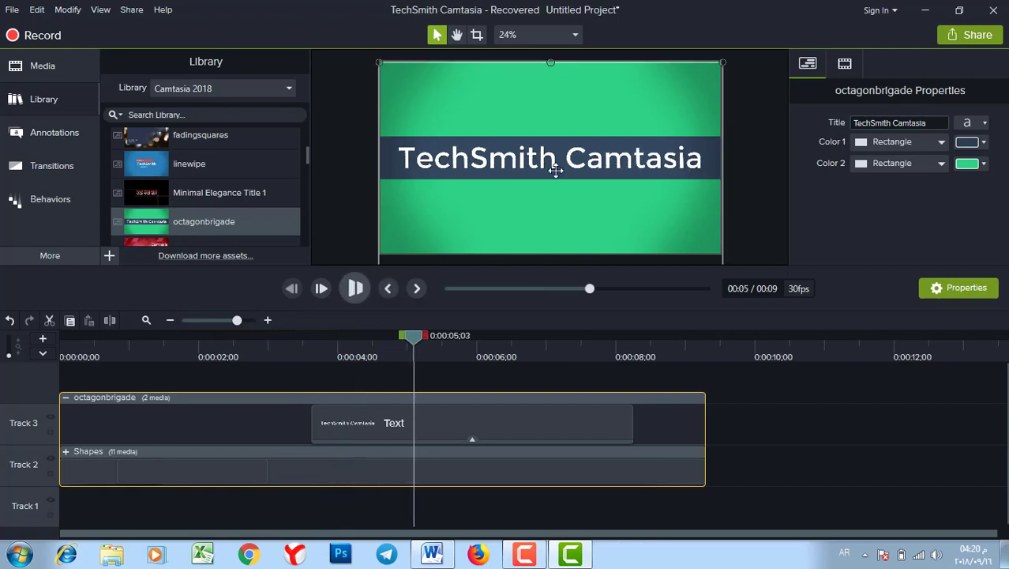
# Replace the "TechSmith Camtasia" title in octagonbrigade with the Arabic title copied from the Word document
pyautogui.doubleClick(528, 155)
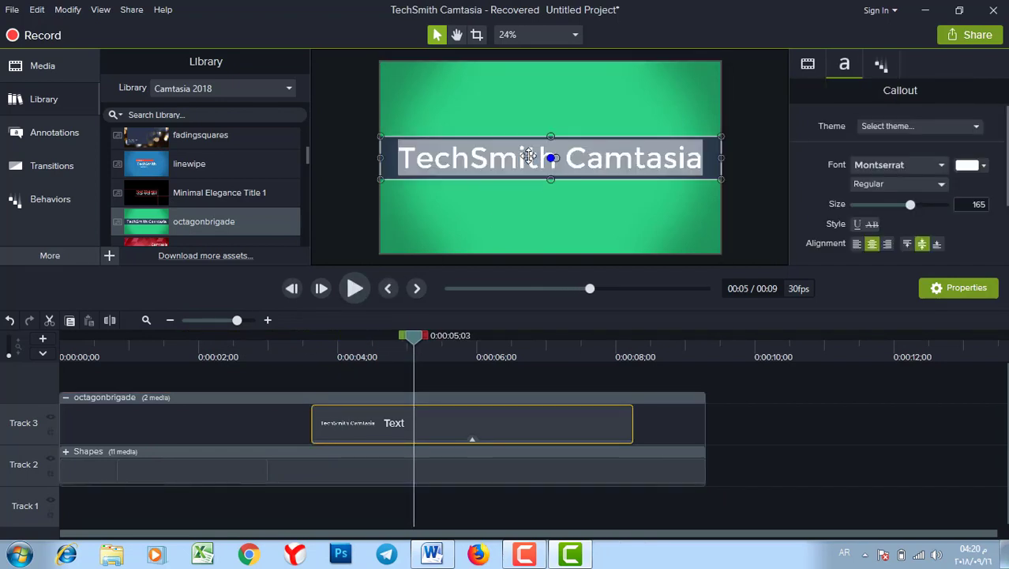
pyautogui.click(432, 553)
pyautogui.moveTo(611, 245); pyautogui.dragTo(679, 191)
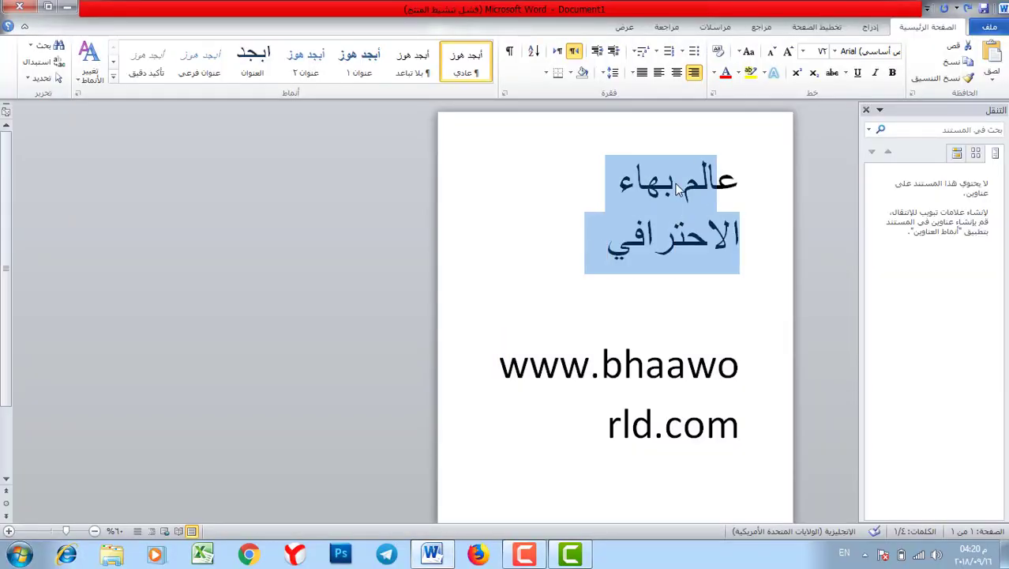
pyautogui.rightClick(679, 189)
pyautogui.doubleClick(719, 189)
pyautogui.tripleClick(719, 189)
pyautogui.hotkey('ctrl', 'c')
pyautogui.rightClick(716, 185)
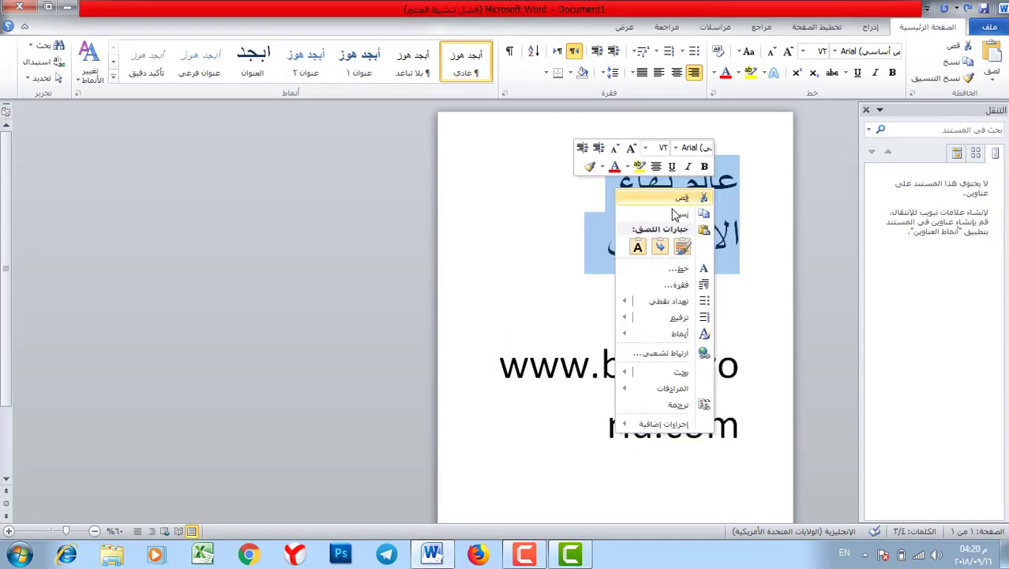
pyautogui.press('Escape')
pyautogui.click(67, 8)
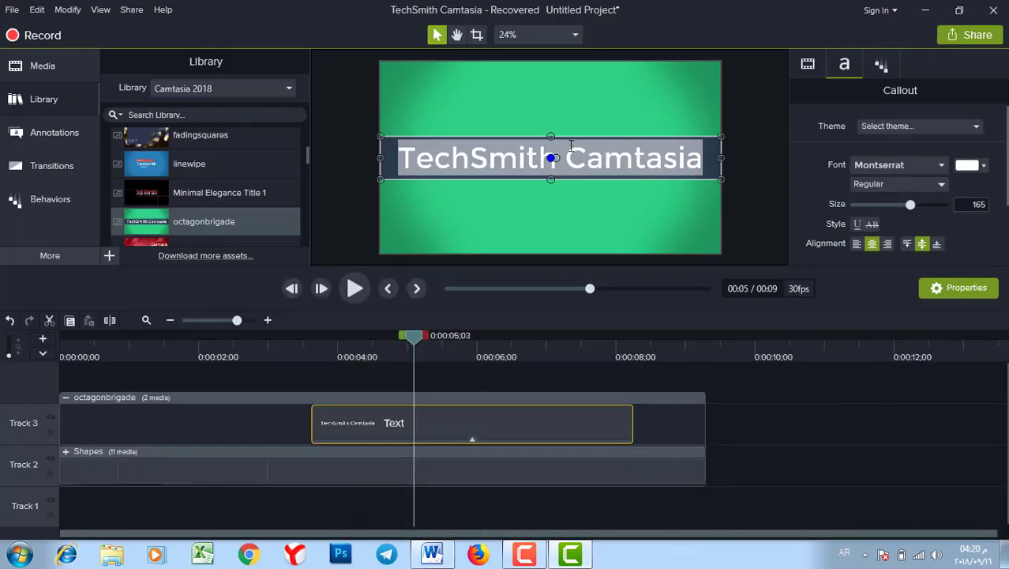
pyautogui.hotkey('ctrl', 'v')
# Select the whole pasted Arabic title and set its font colour to white, #FFFFFF
pyautogui.hotkey('ctrl', 'a')
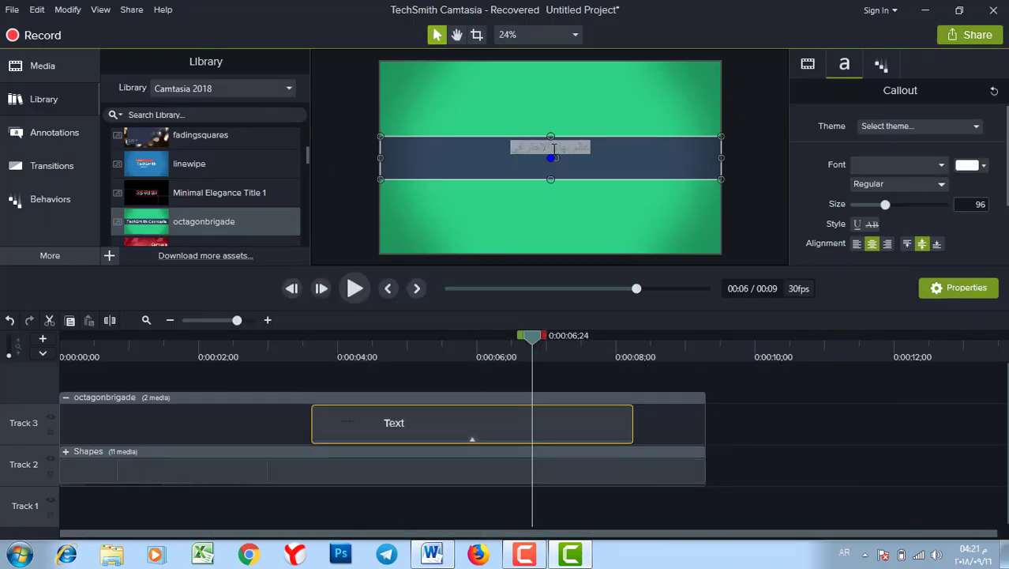
pyautogui.click(984, 165)
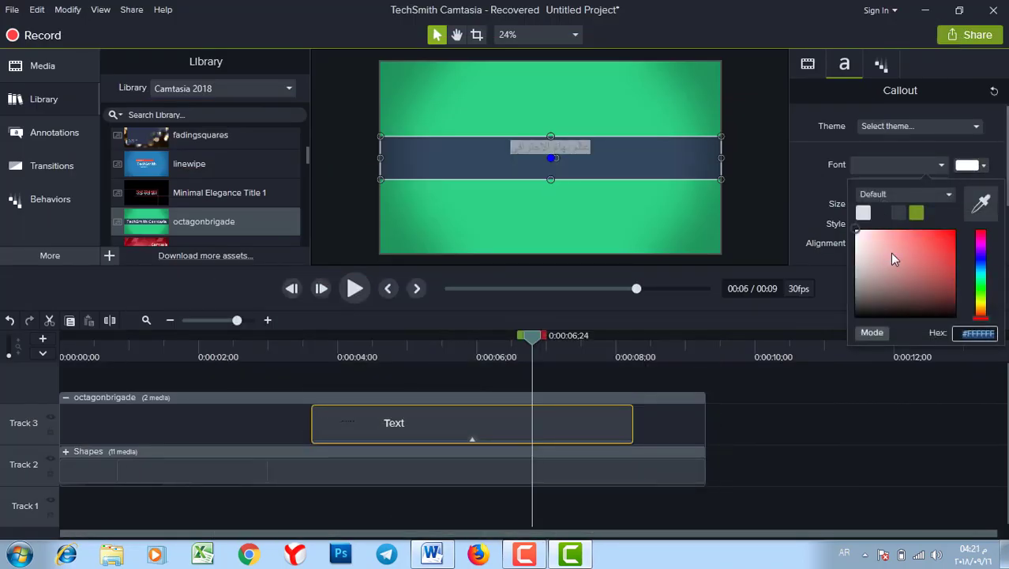
pyautogui.click(976, 108)
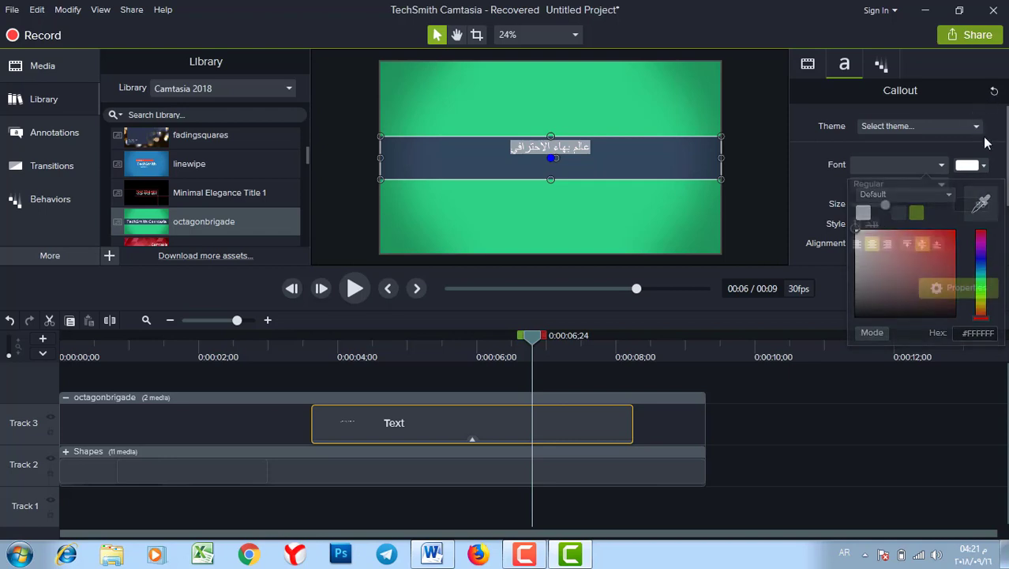
# Make the Arabic title bold and enlarge its font size to 173
pyautogui.click(939, 186)
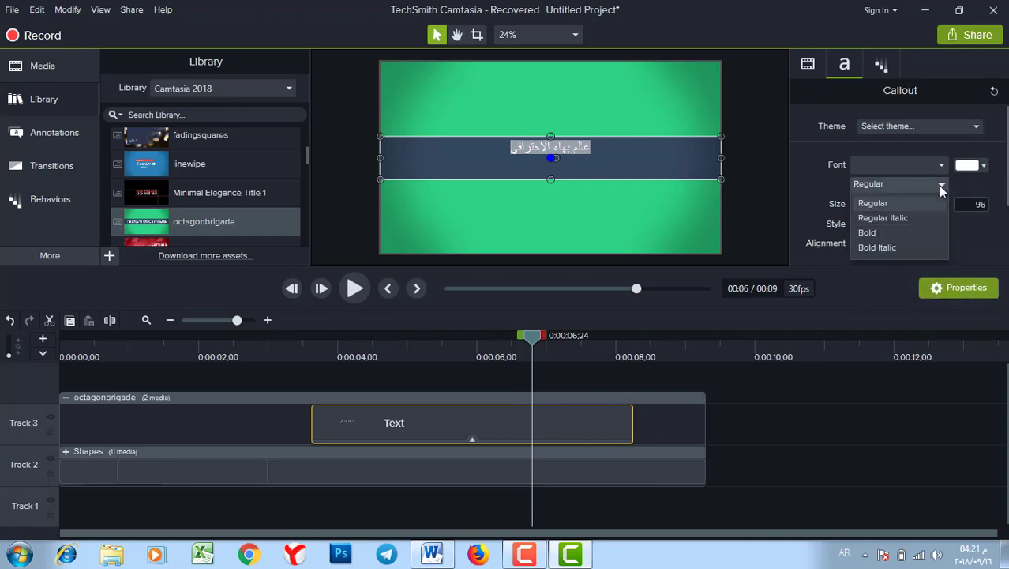
pyautogui.click(879, 230)
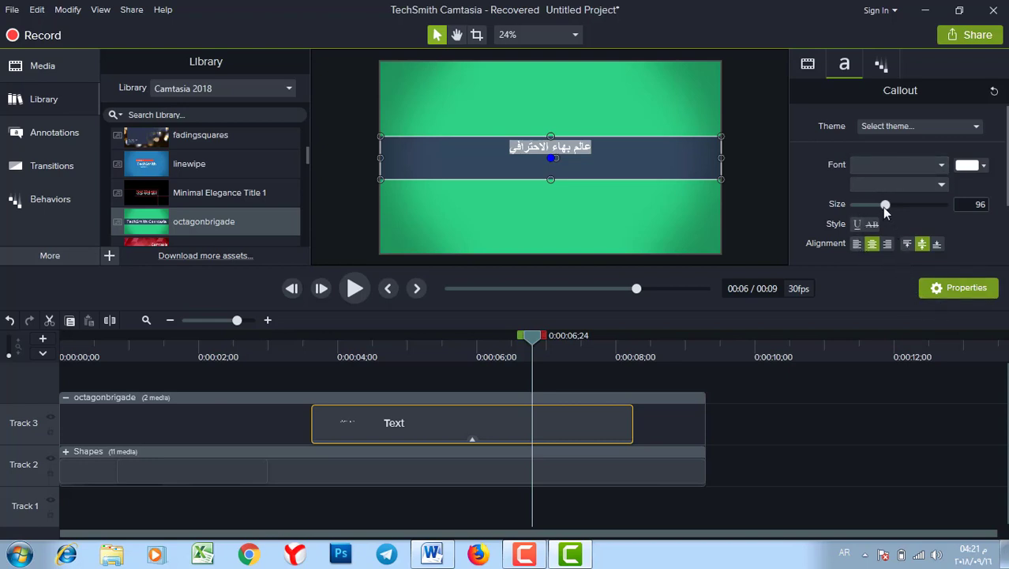
pyautogui.moveTo(882, 207); pyautogui.dragTo(912, 213)
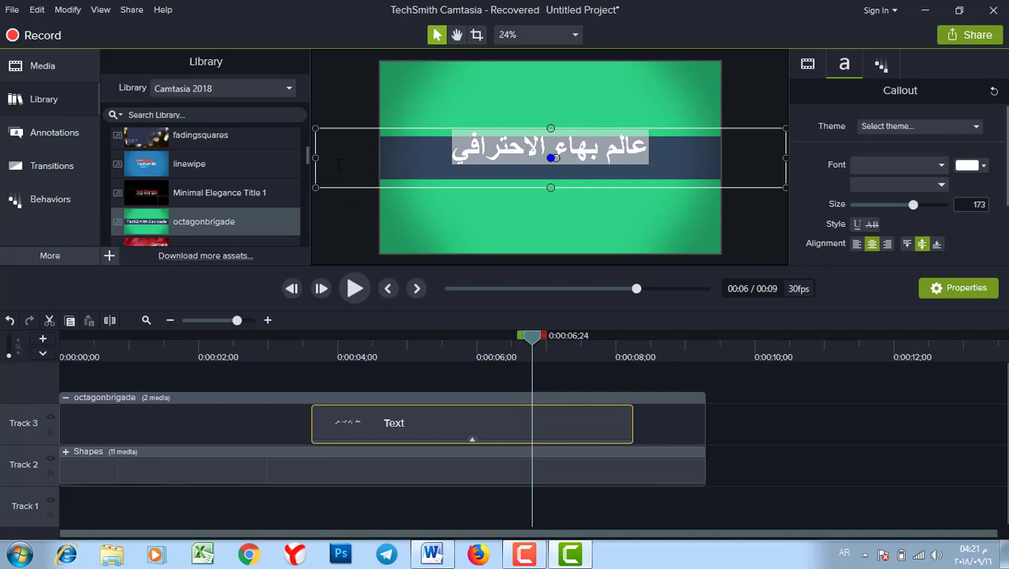
# Set the In animation type of the octagonbrigade title's Pop Up behavior to Text - Right To Left
pyautogui.moveTo(307, 364); pyautogui.dragTo(360, 368)
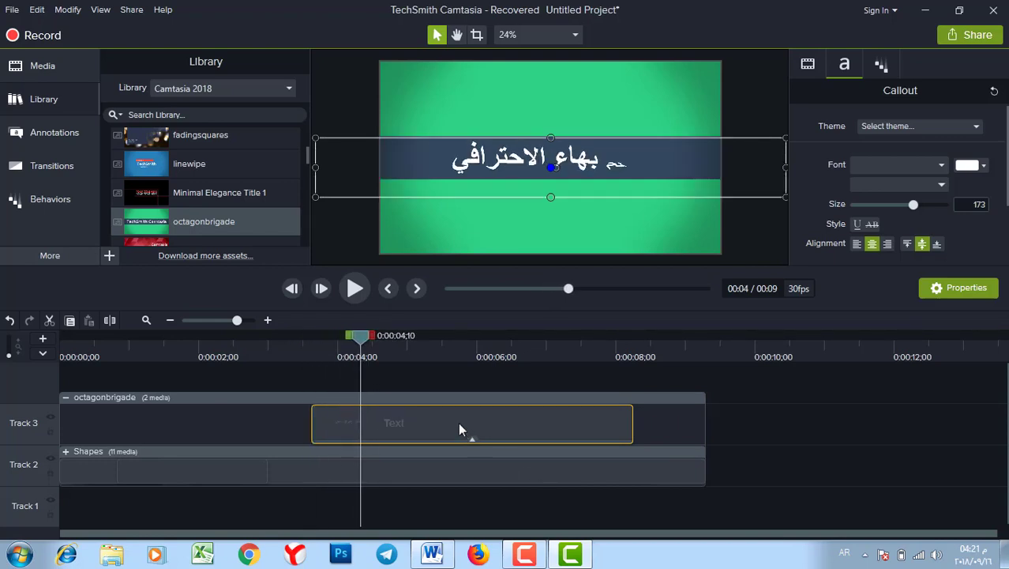
pyautogui.moveTo(459, 423); pyautogui.dragTo(451, 420)
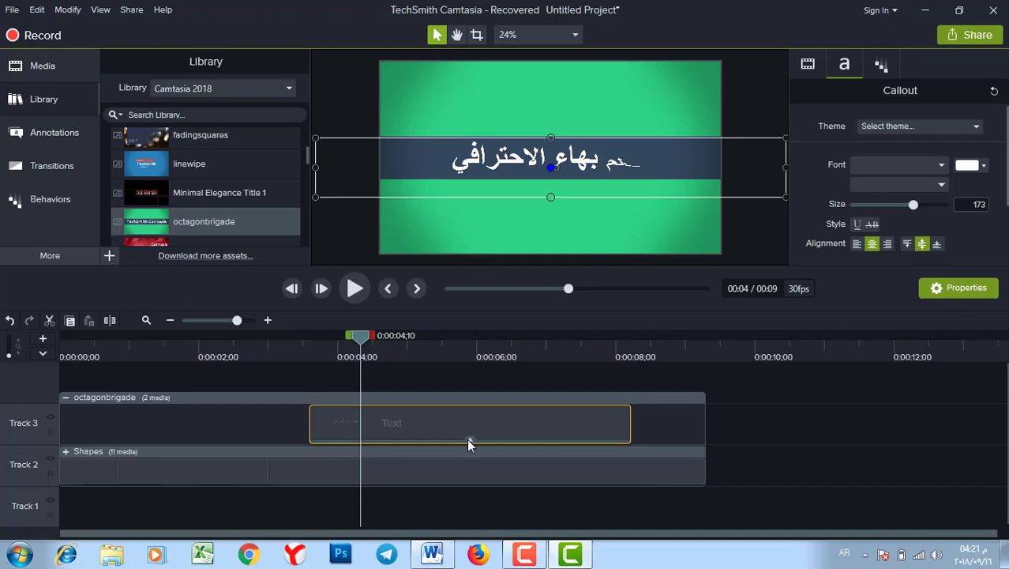
pyautogui.click(470, 440)
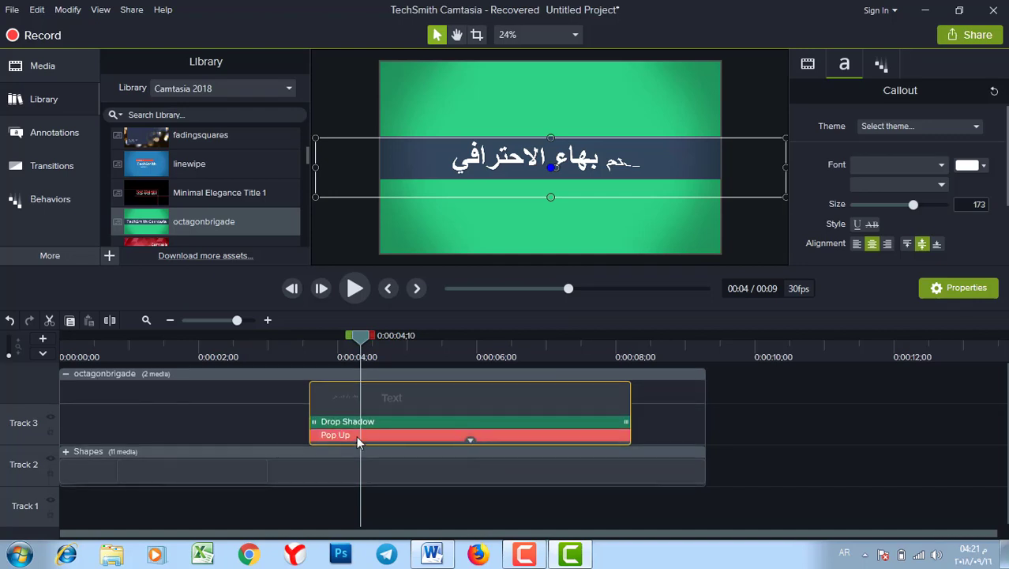
pyautogui.click(334, 435)
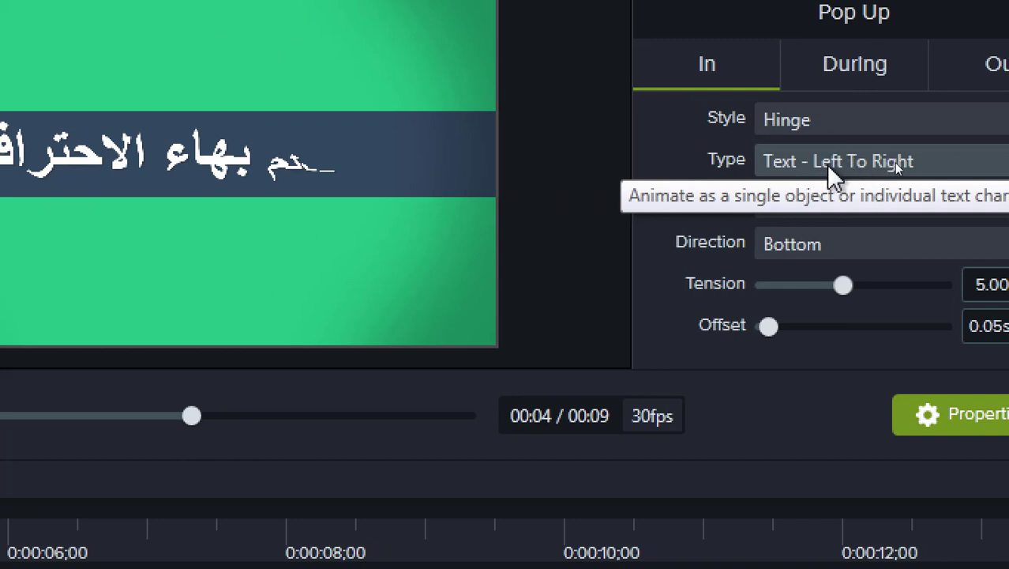
pyautogui.click(862, 167)
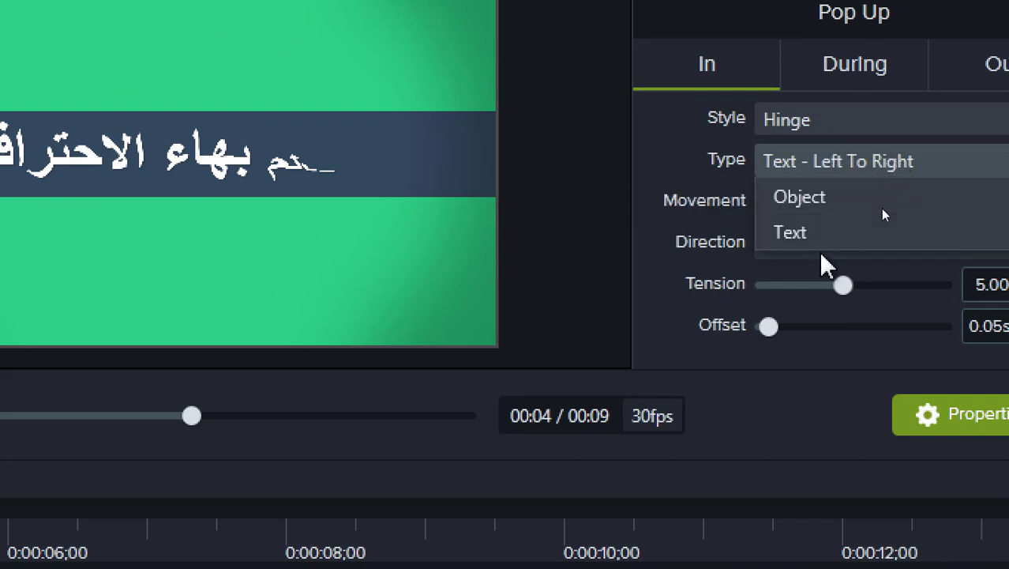
pyautogui.moveTo(821, 241)
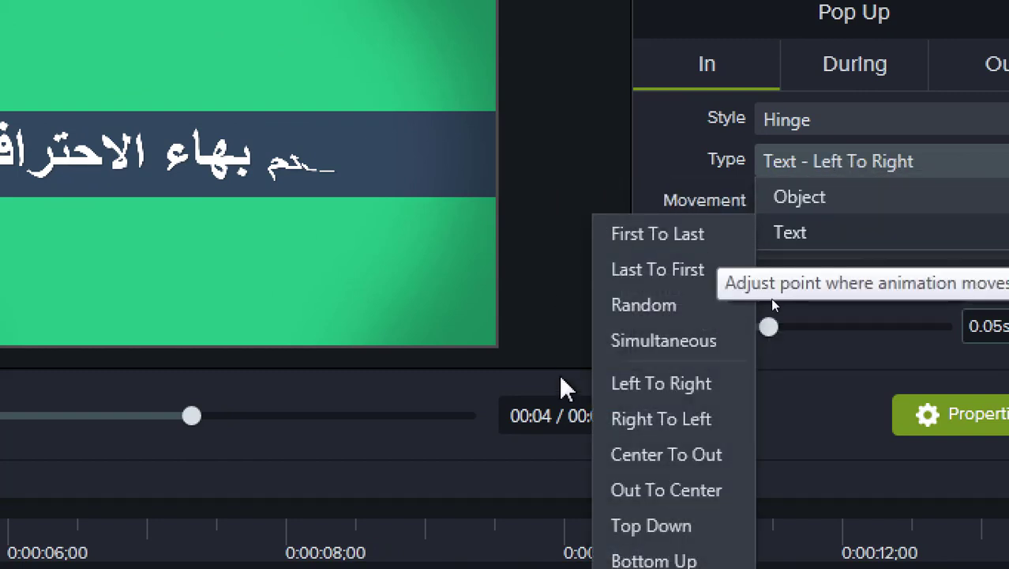
pyautogui.click(650, 432)
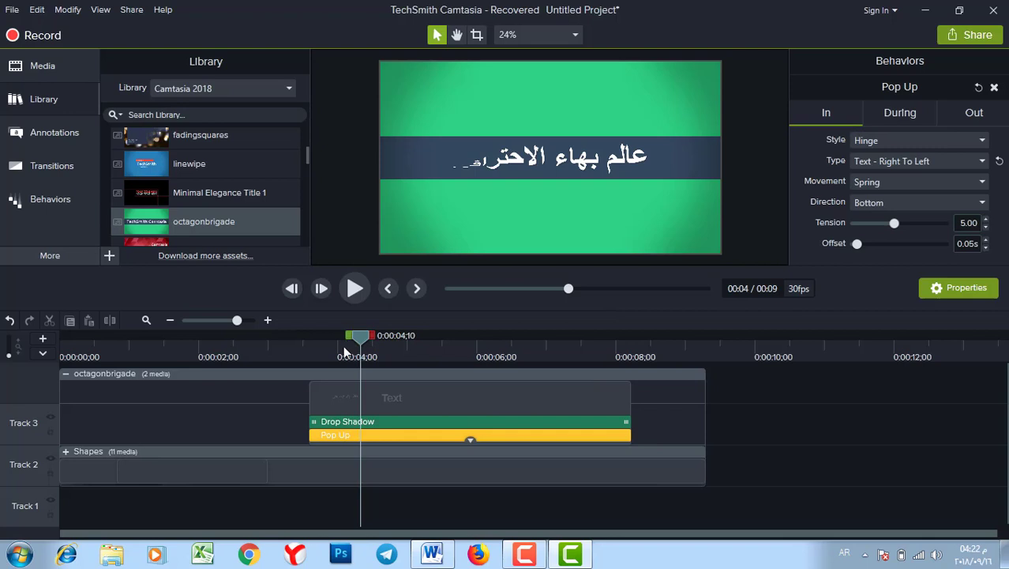
# Preview the octagonbrigade intro from just before its title appears, and delete it from the timeline
pyautogui.moveTo(361, 338); pyautogui.dragTo(282, 340)
pyautogui.press('space')
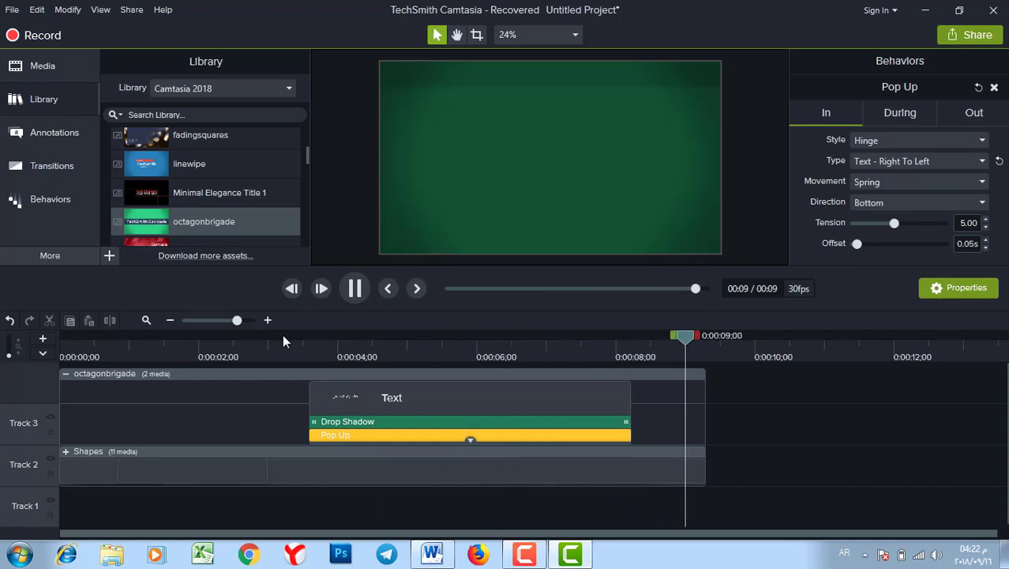
pyautogui.click(166, 470)
pyautogui.press('Delete')
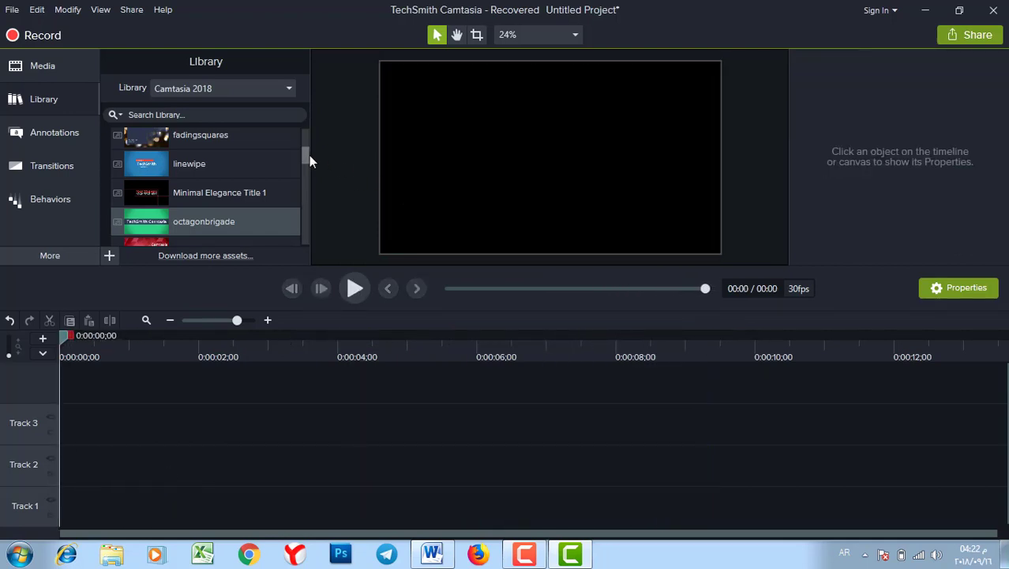
# Add the ripples intro at the start of Track 2 to preview its title, and remove it
pyautogui.scroll(-1, 309, 155)
pyautogui.moveTo(146, 190); pyautogui.dragTo(63, 467)
pyautogui.click(381, 357)
pyautogui.press('space')
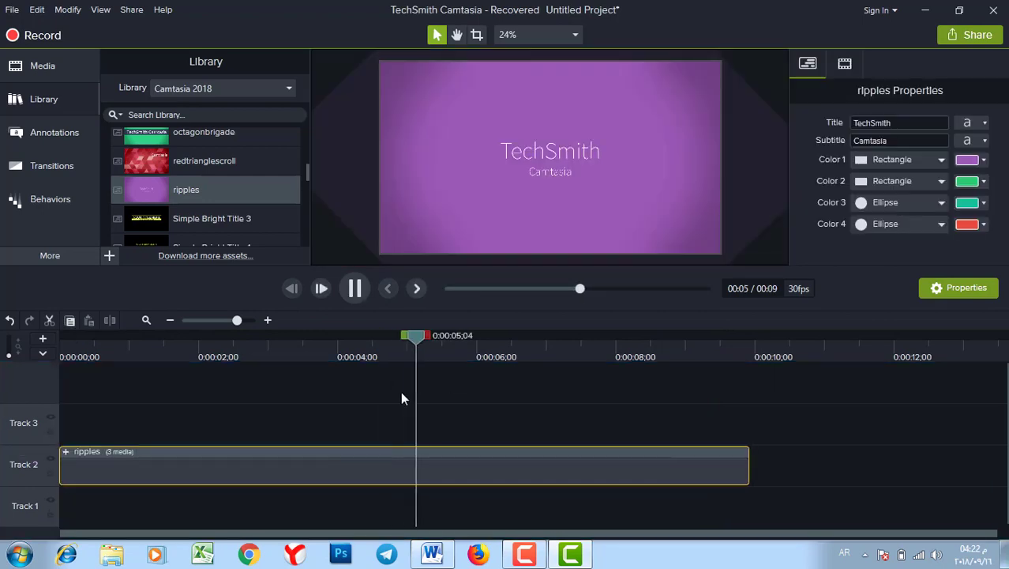
pyautogui.press('space')
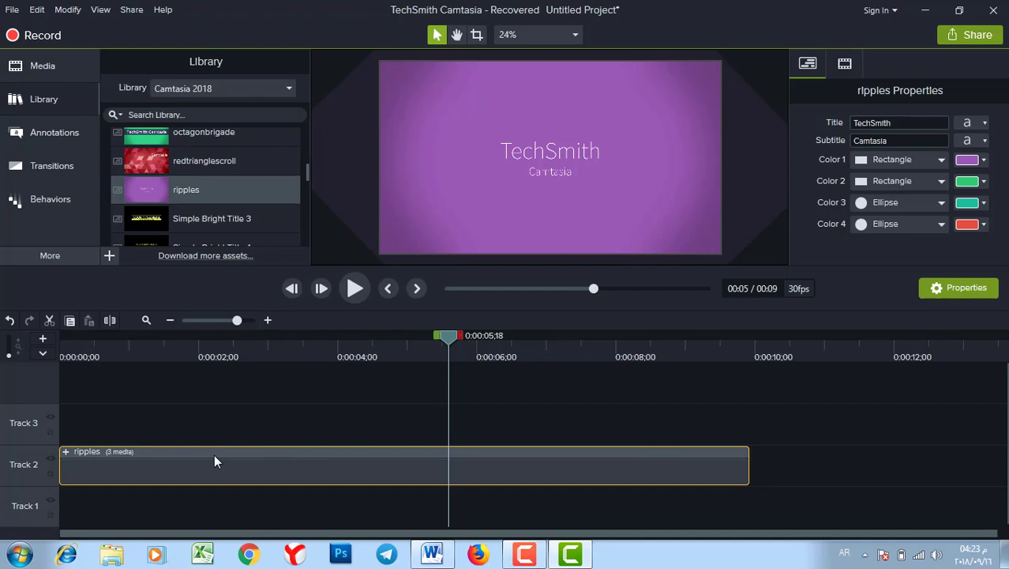
pyautogui.press('Delete')
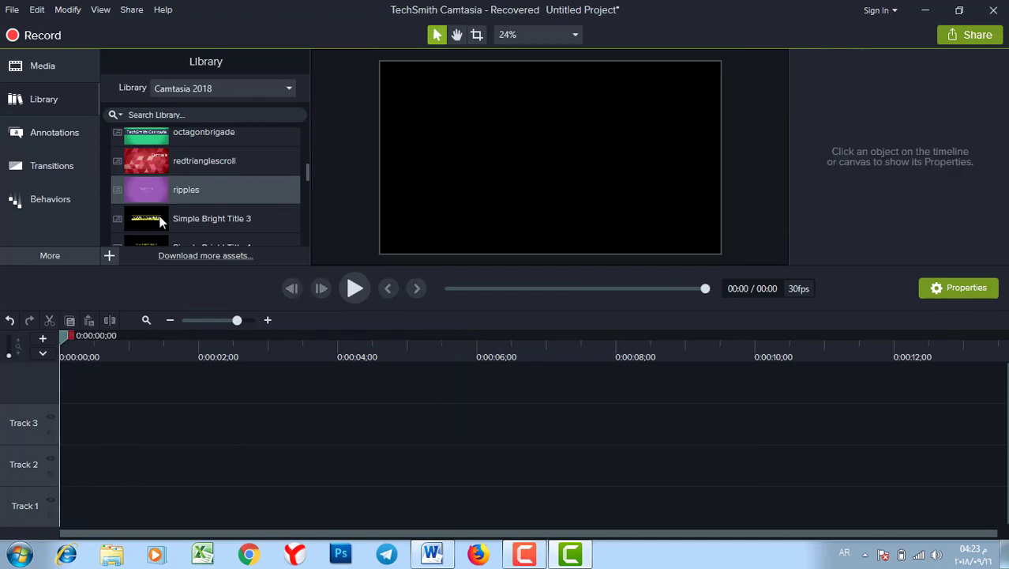
# Try out the Simple Bright Title 3 intro on Track 2 by playing it, and delete it
pyautogui.moveTo(131, 441); pyautogui.dragTo(55, 470)
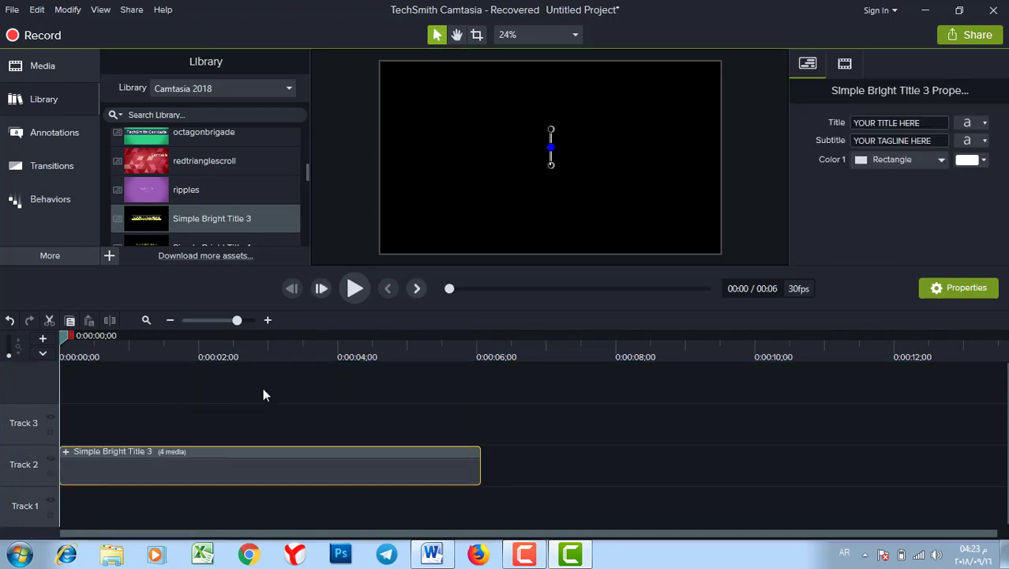
pyautogui.click(355, 290)
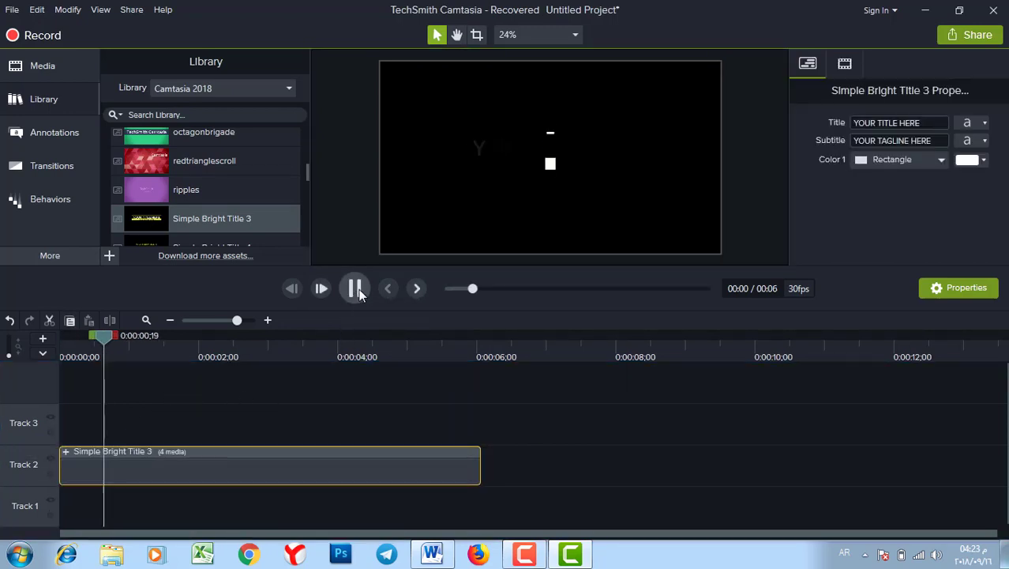
pyautogui.click(355, 289)
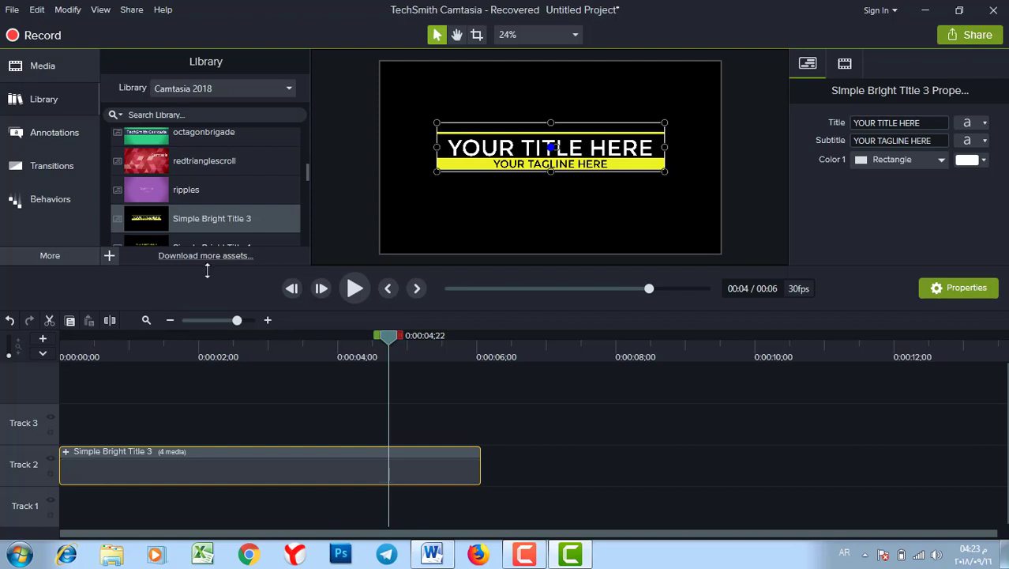
pyautogui.hotkey('ctrl', 'Home')
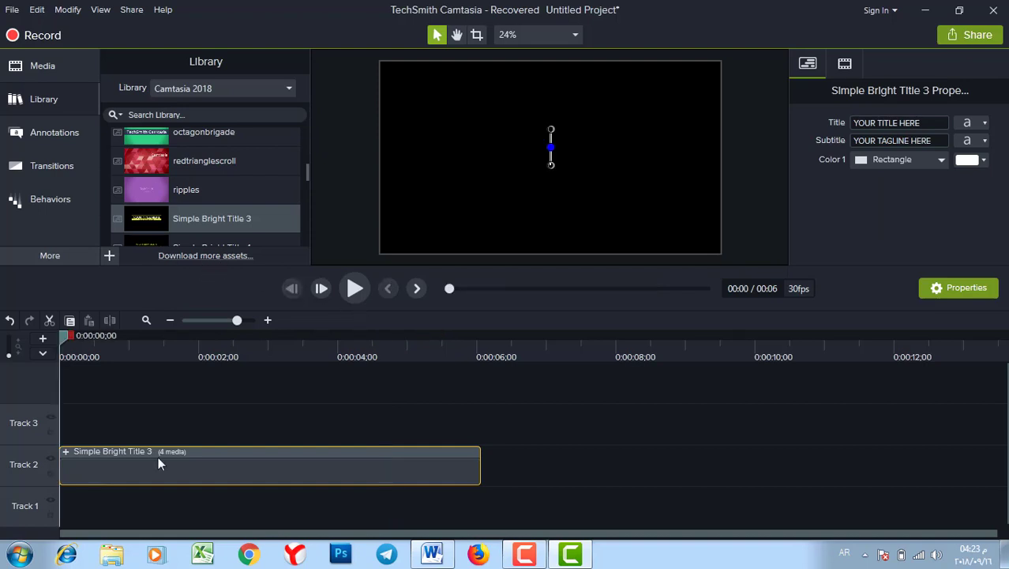
pyautogui.press('Delete')
# Place Simple Bright Title 4 on Track 2, scrub to its full title layout, and delete it
pyautogui.scroll(-3, 174, 227)
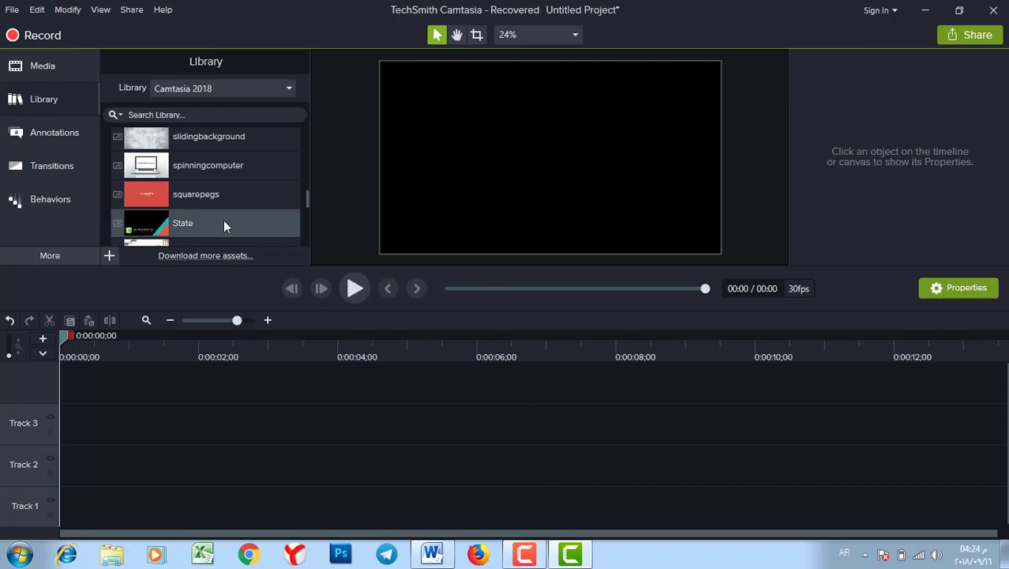
pyautogui.hotkey('ctrl', 'z')
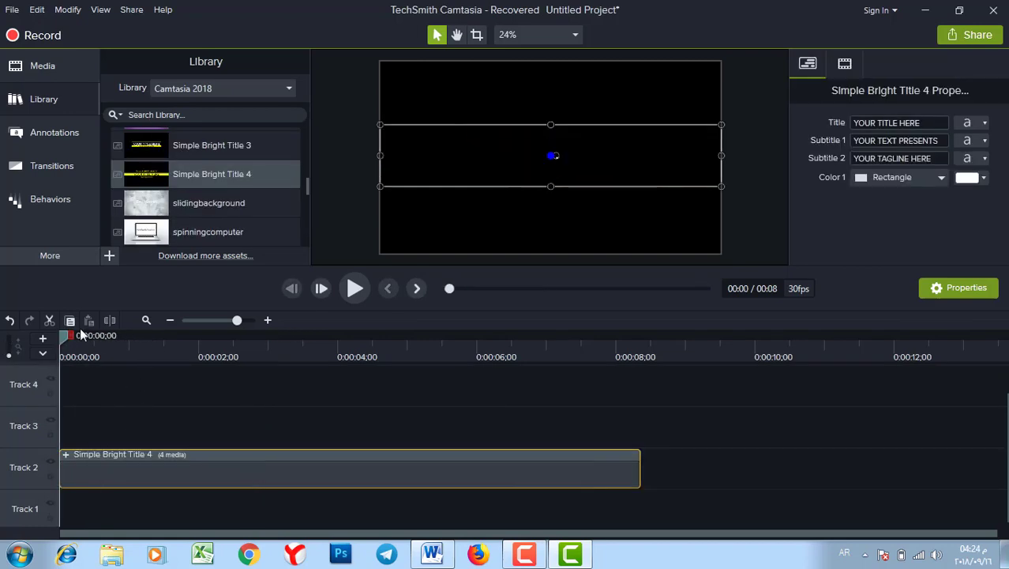
pyautogui.moveTo(61, 336); pyautogui.dragTo(281, 358)
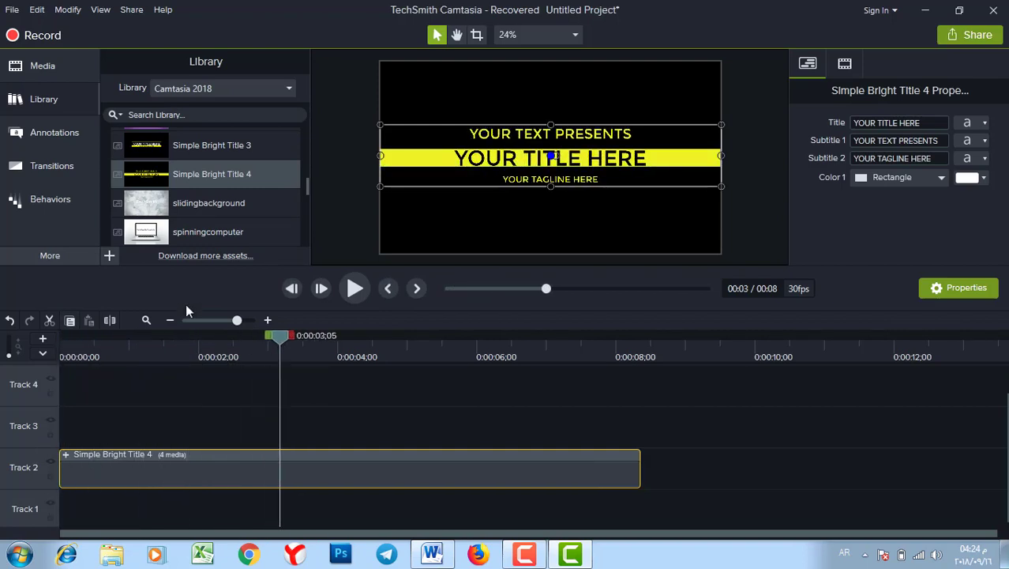
pyautogui.click(184, 465)
pyautogui.press('Delete')
# Add the State intro at the start of Track 2, preview its opening animation and return to the beginning
pyautogui.moveTo(304, 187); pyautogui.dragTo(287, 211)
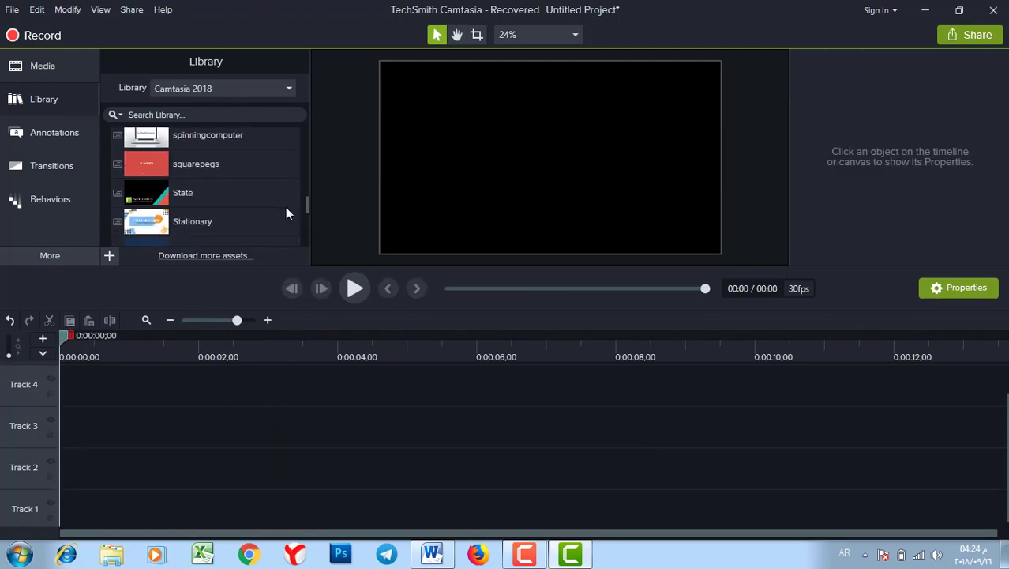
pyautogui.moveTo(163, 199); pyautogui.dragTo(53, 478)
pyautogui.click(80, 468)
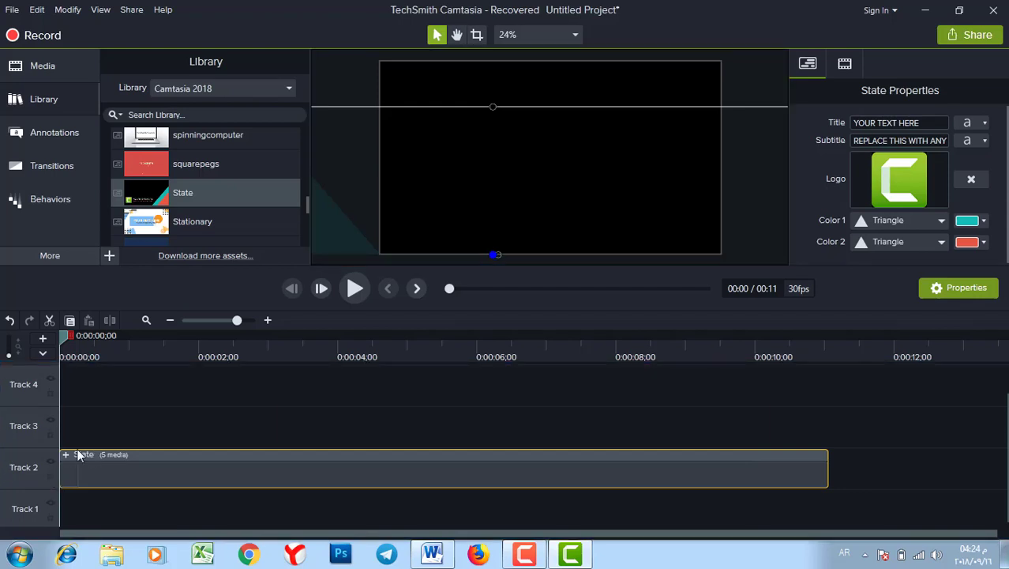
pyautogui.click(353, 289)
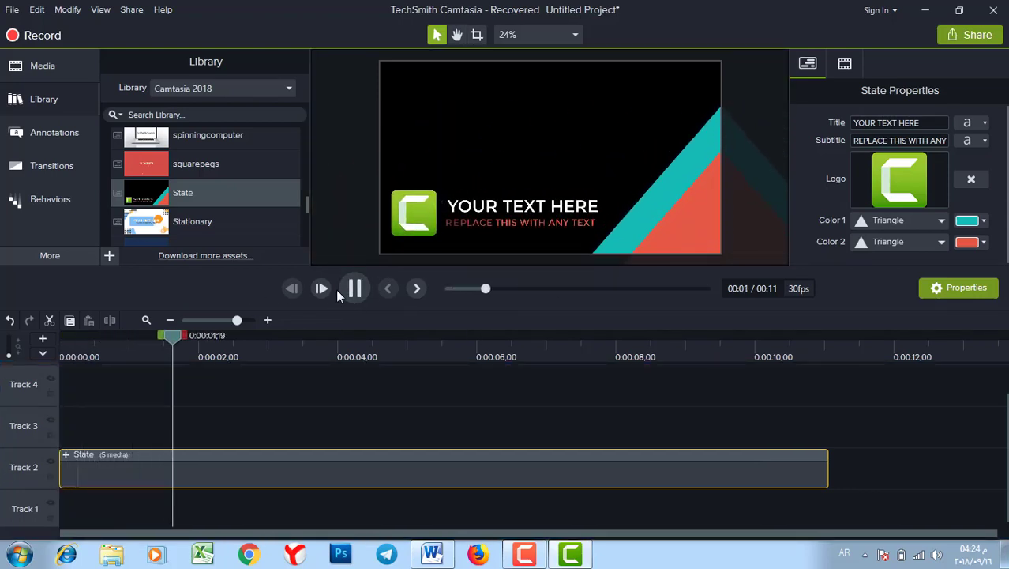
pyautogui.click(355, 289)
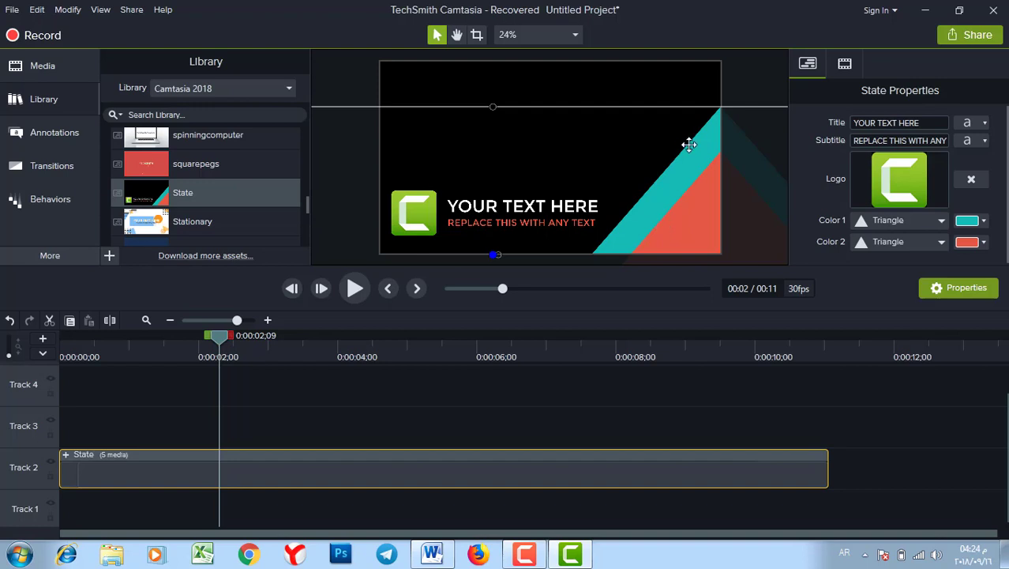
pyautogui.moveTo(502, 289); pyautogui.dragTo(469, 289)
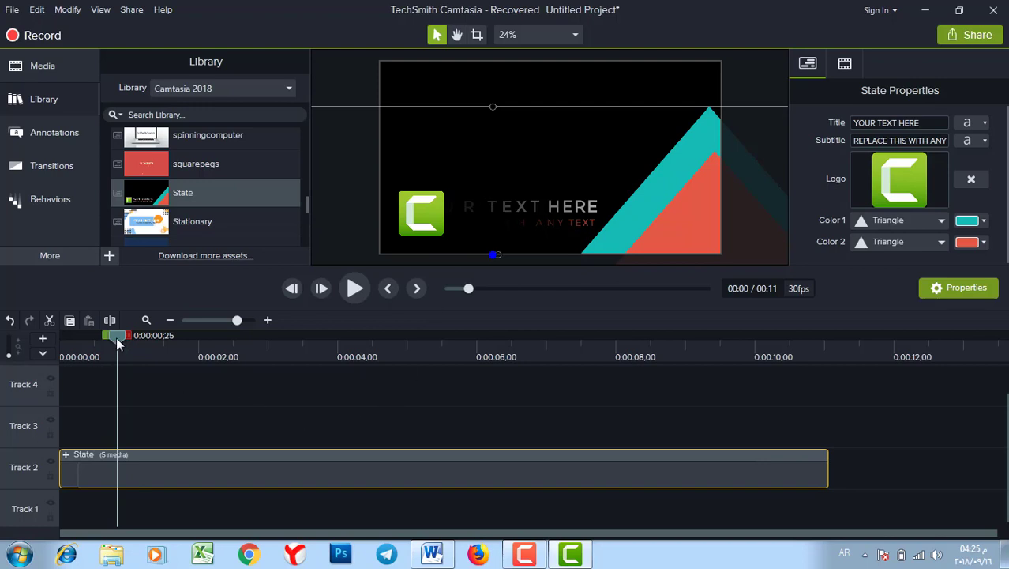
pyautogui.moveTo(117, 341); pyautogui.dragTo(45, 351)
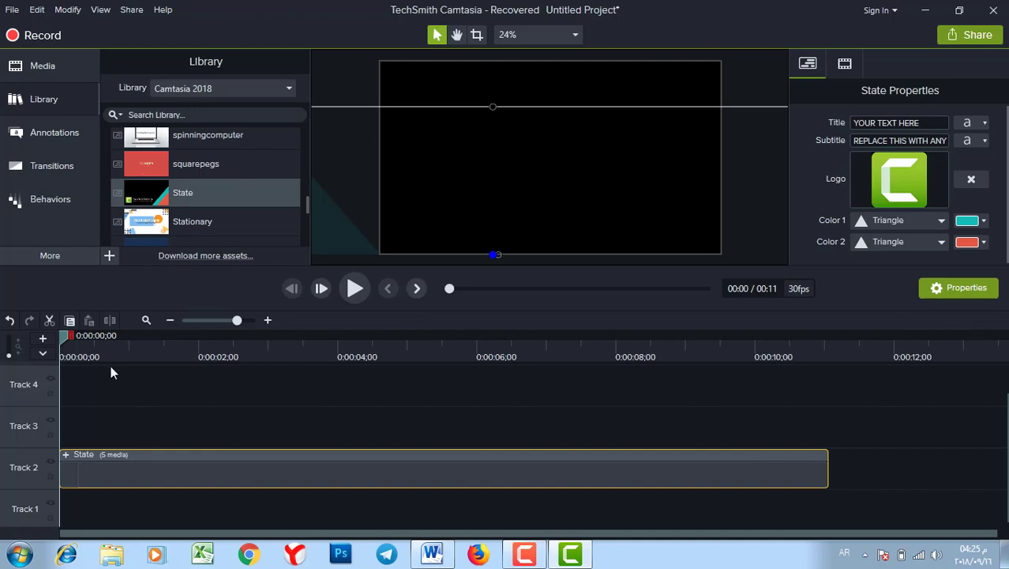
# Mirror the State group horizontally by setting its Y rotation to 180°
pyautogui.click(845, 65)
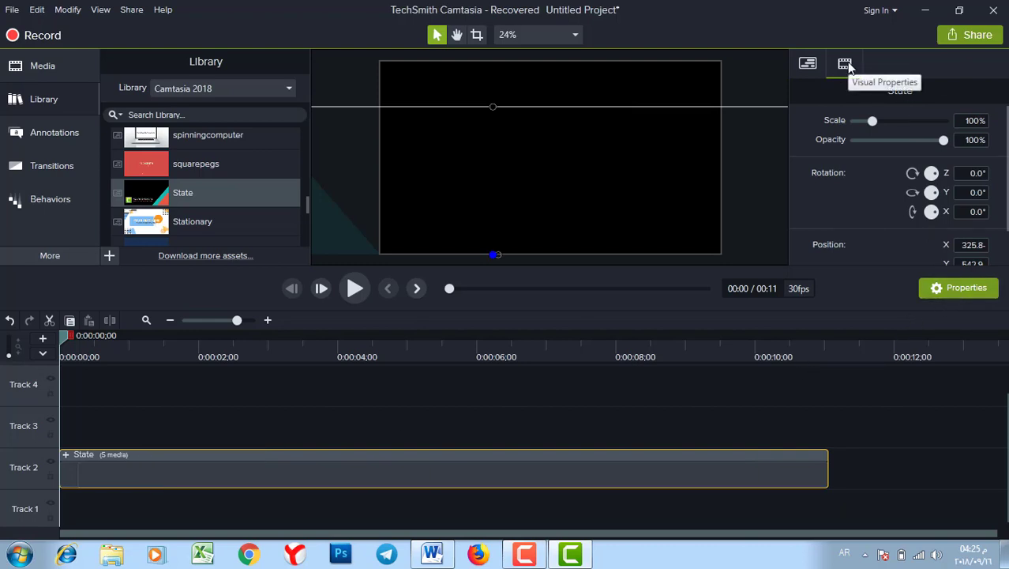
pyautogui.click(973, 192)
pyautogui.write('18')
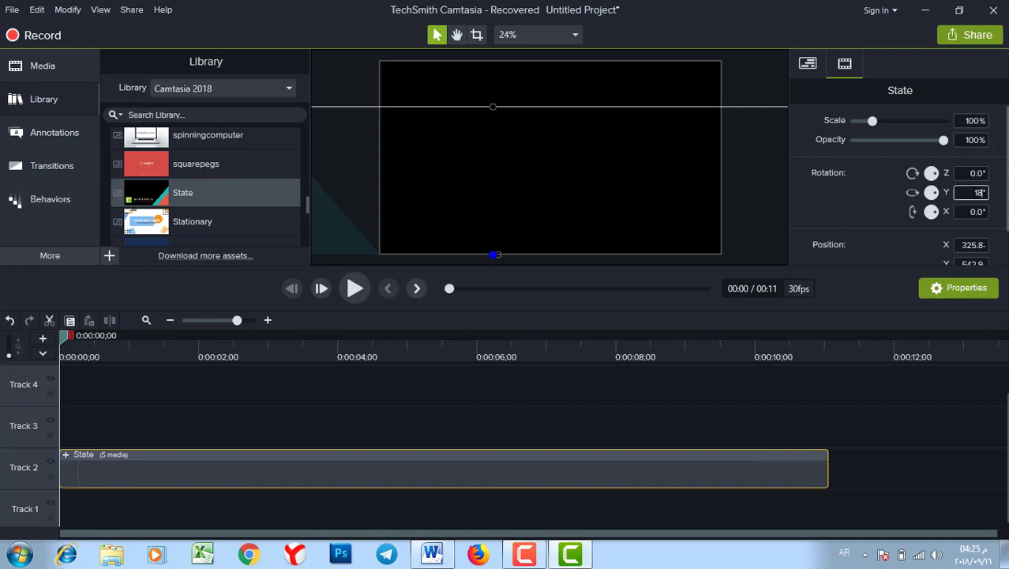
pyautogui.write('0')
pyautogui.press('Return')
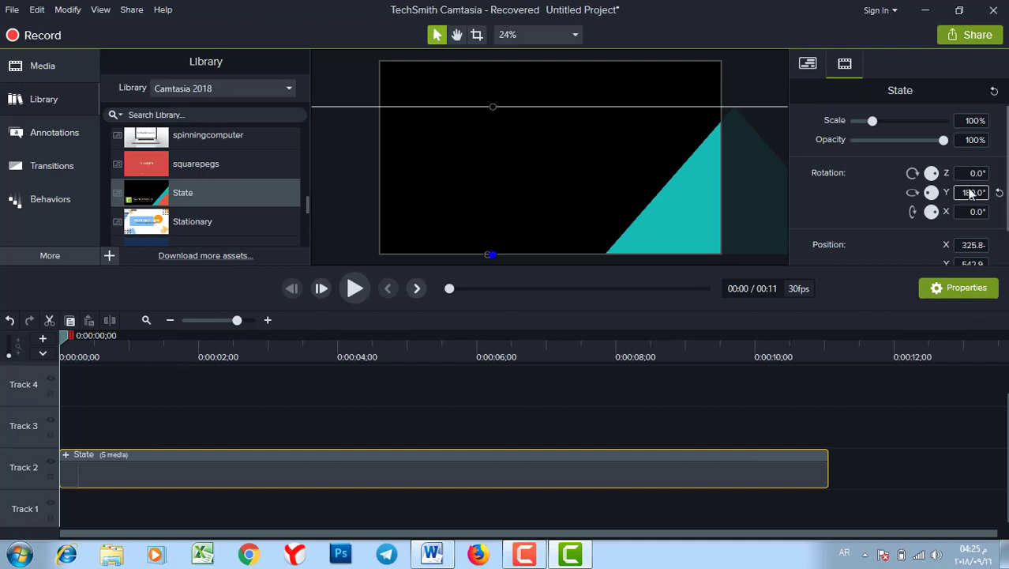
# Move the mirrored State group until its triangles meet the canvas's left edge, and preview it from the start
pyautogui.moveTo(65, 346); pyautogui.dragTo(165, 381)
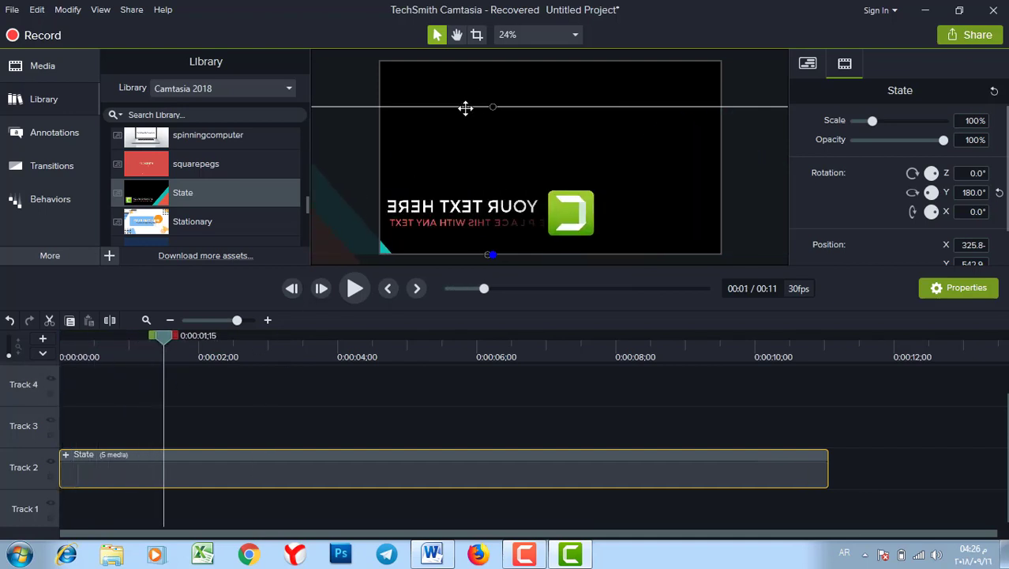
pyautogui.moveTo(466, 106); pyautogui.dragTo(655, 106)
pyautogui.moveTo(448, 110); pyautogui.dragTo(379, 115)
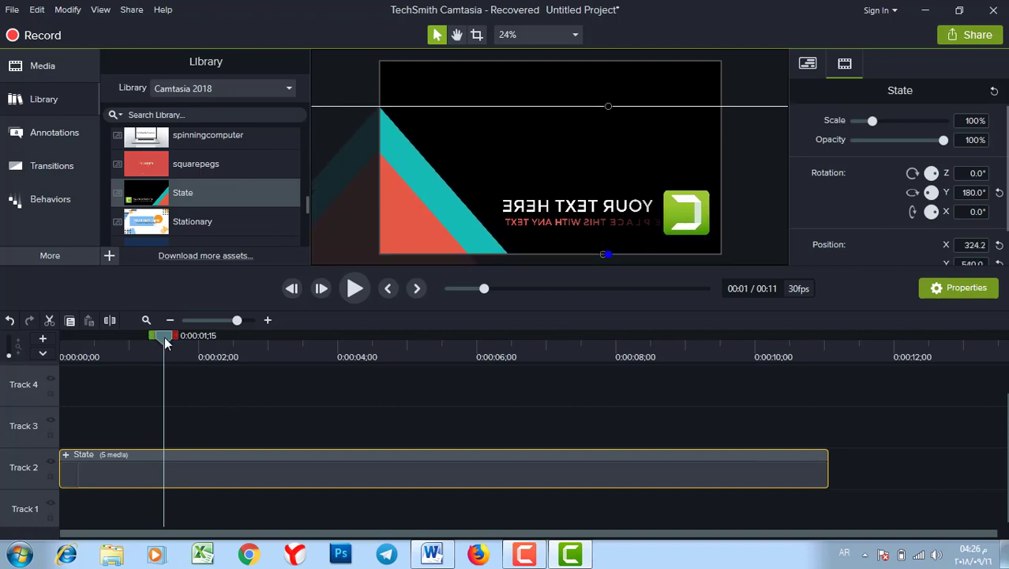
pyautogui.moveTo(165, 340); pyautogui.dragTo(7, 348)
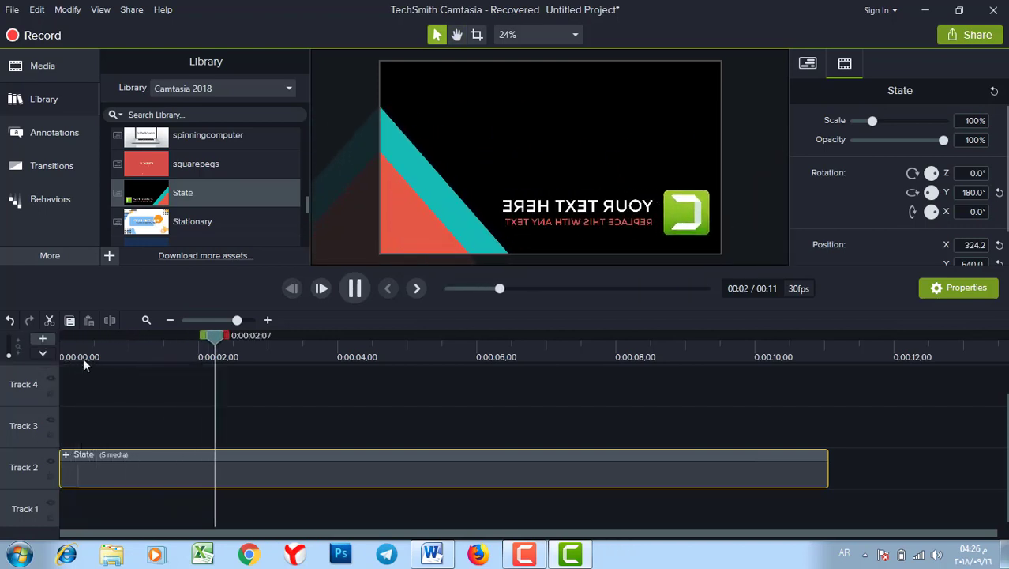
pyautogui.click(569, 223)
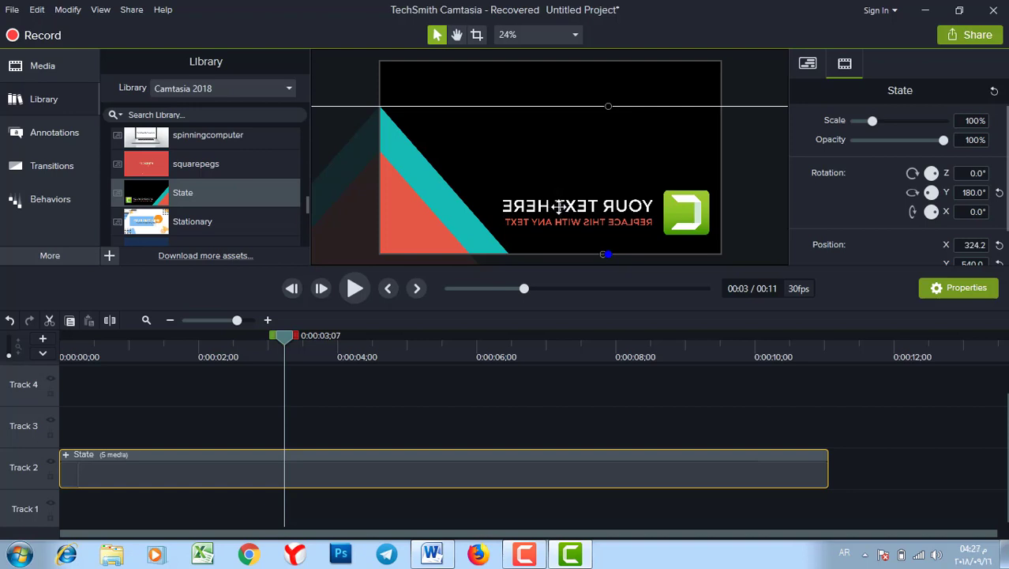
# Replace the State intro's "YOUR TEXT HERE" title with the Arabic heading "عالم بهاء الاحترافي" copied from the Word document
pyautogui.doubleClick(559, 206)
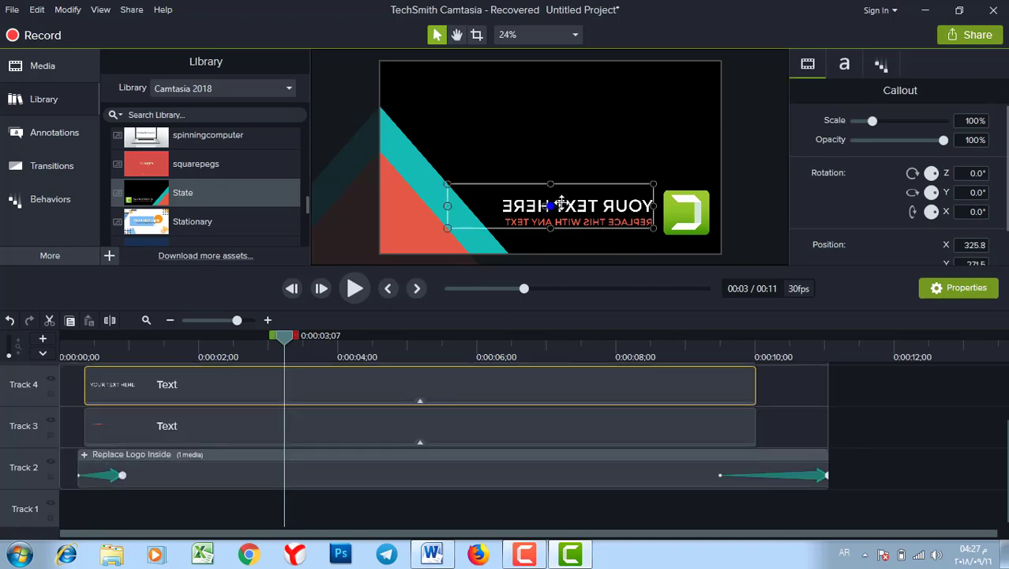
pyautogui.doubleClick(559, 207)
pyautogui.click(432, 553)
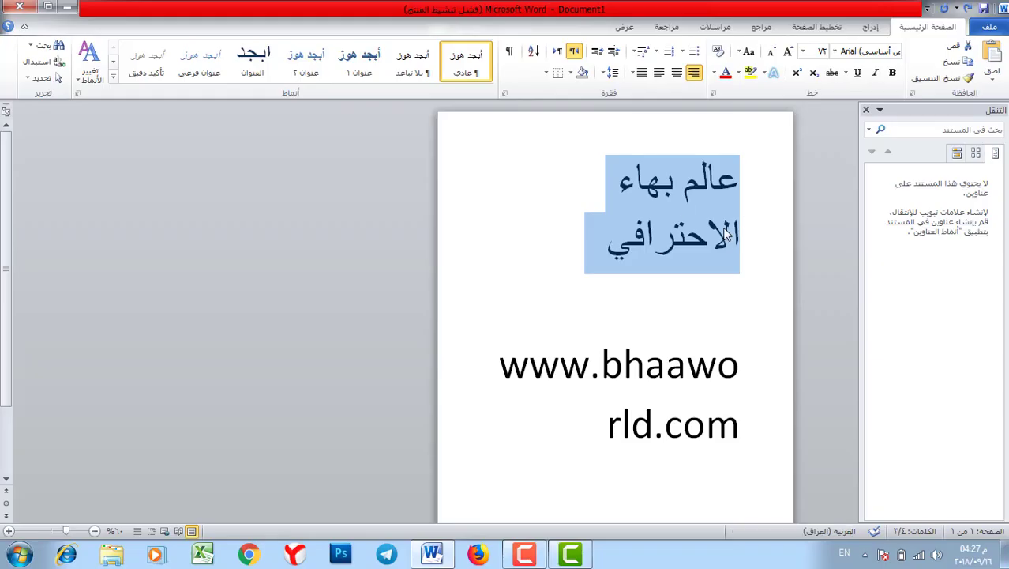
pyautogui.rightClick(675, 206)
pyautogui.click(656, 225)
pyautogui.click(570, 553)
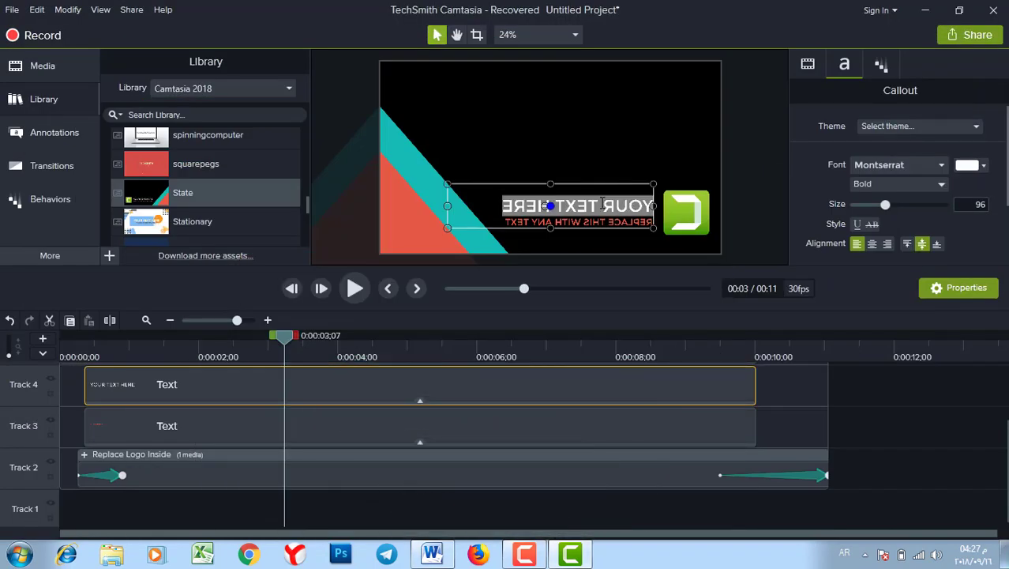
pyautogui.hotkey('ctrl', 'v')
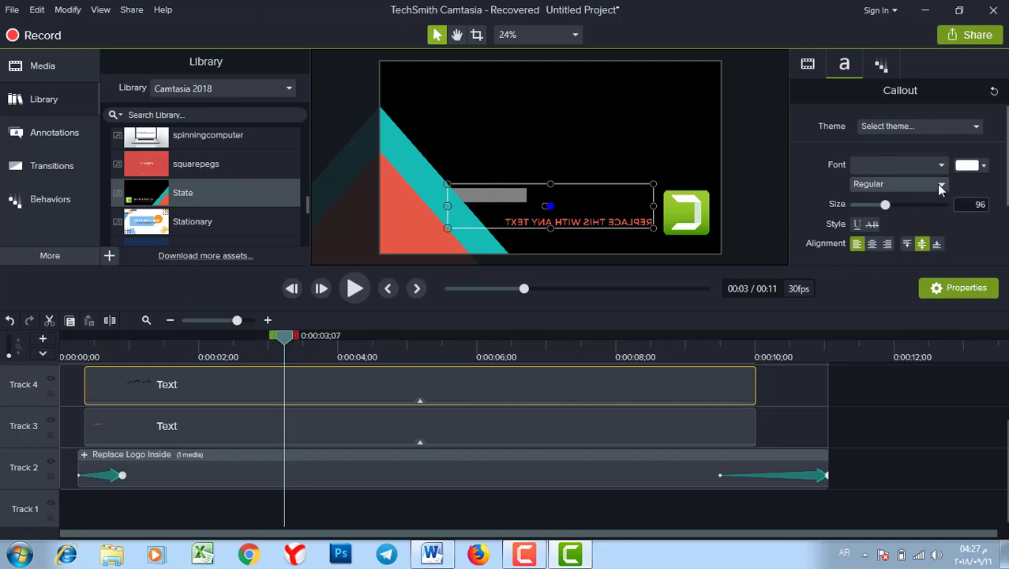
# Format the Arabic title in bold at font size 118
pyautogui.click(982, 166)
pyautogui.moveTo(888, 204); pyautogui.dragTo(894, 205)
pyautogui.click(927, 185)
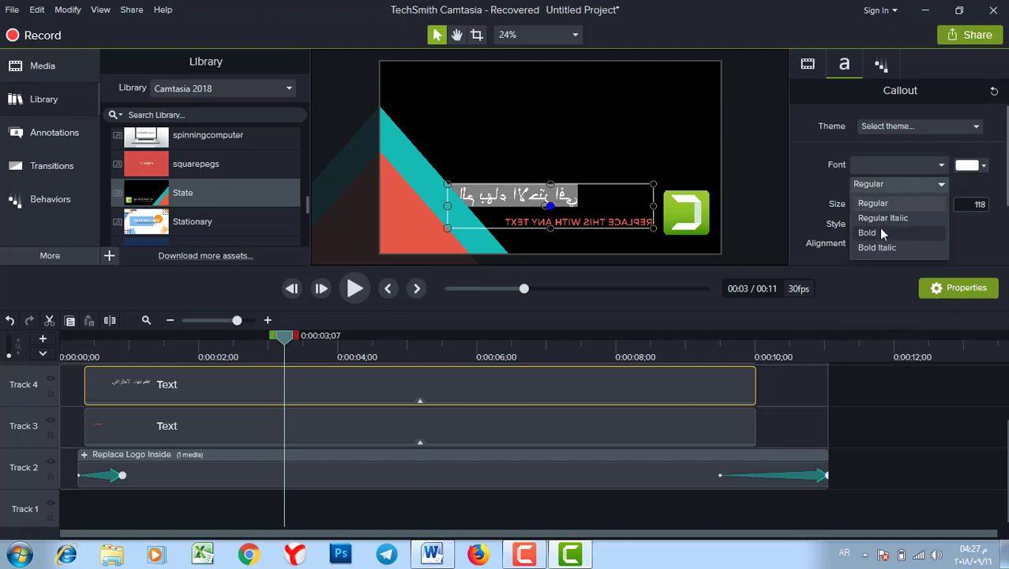
pyautogui.click(875, 231)
pyautogui.click(518, 195)
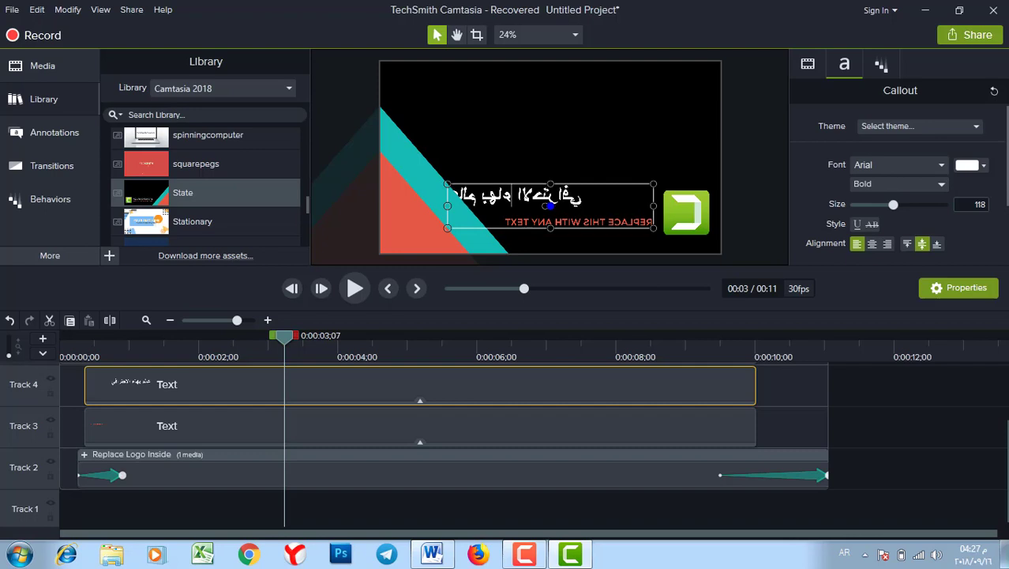
pyautogui.click(134, 484)
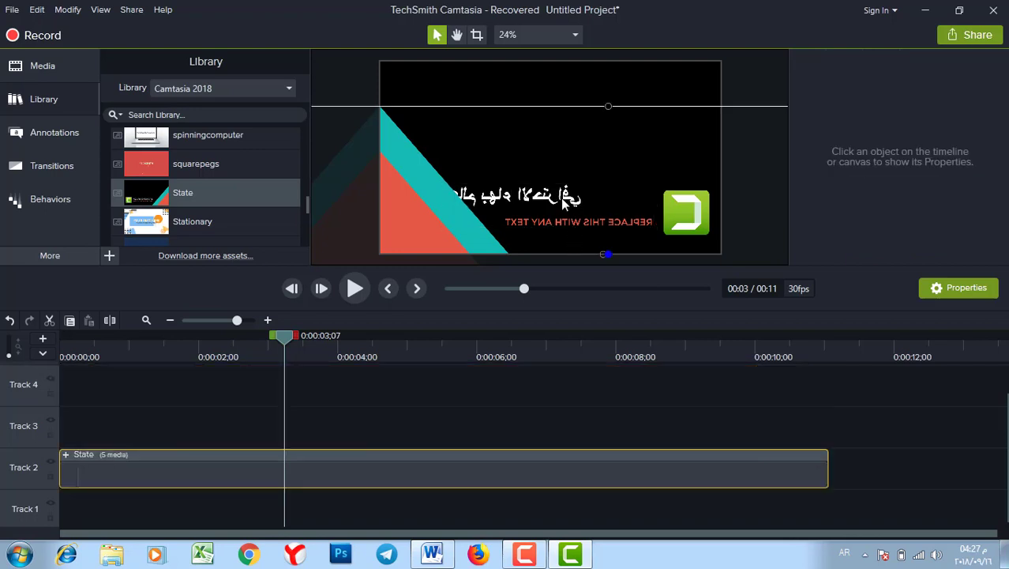
# Flip the Arabic title callout inside the State group so it reads correctly, with a Y rotation of 179°
pyautogui.click(65, 455)
pyautogui.click(174, 380)
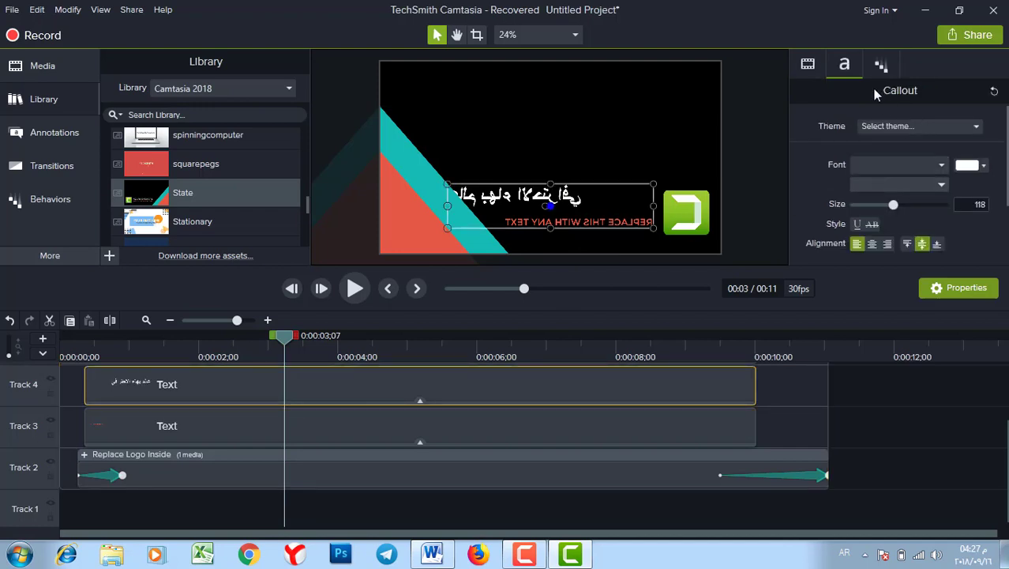
pyautogui.click(808, 68)
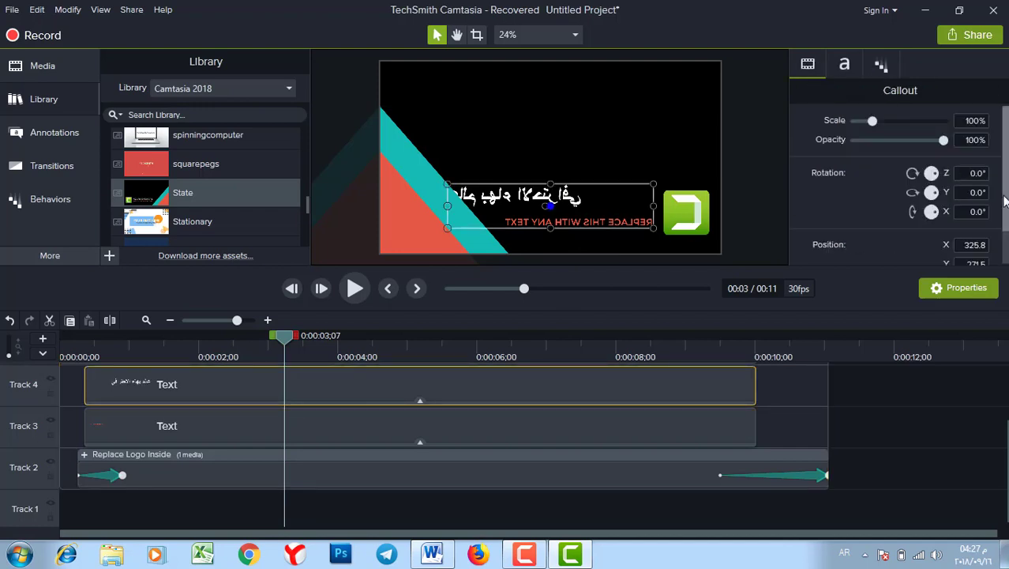
pyautogui.click(973, 193)
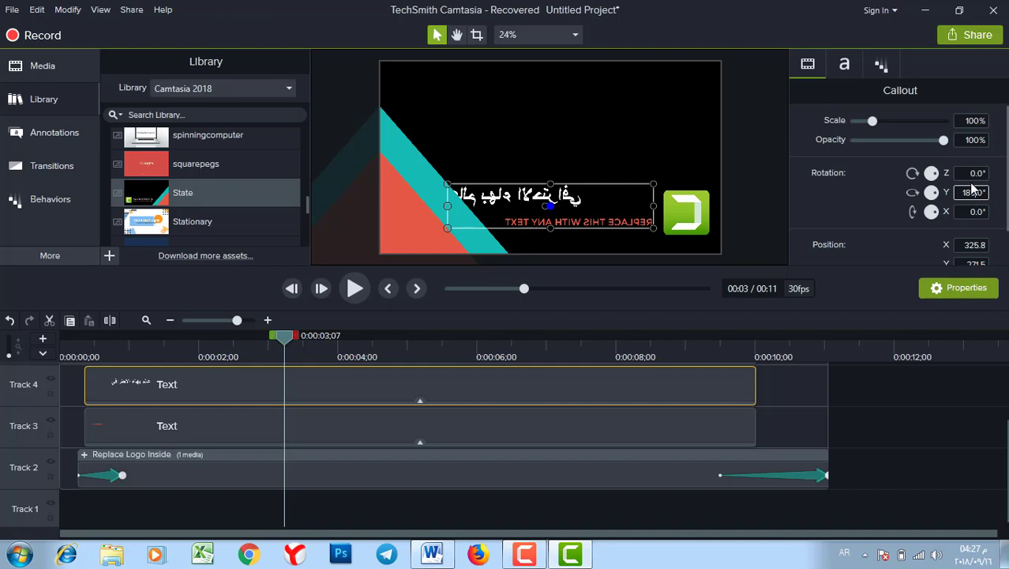
pyautogui.press('Return')
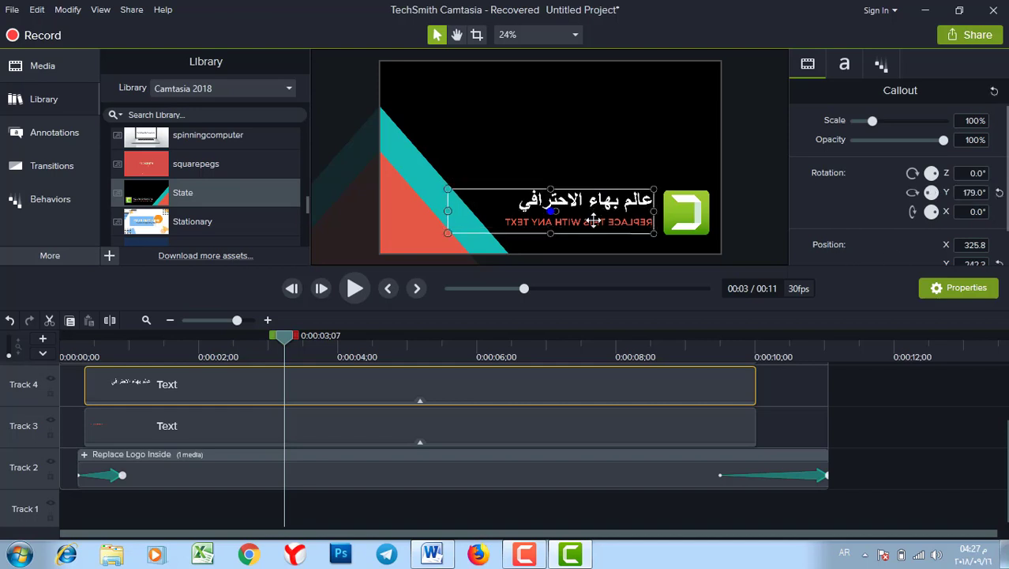
pyautogui.click(433, 553)
pyautogui.tripleClick(661, 381)
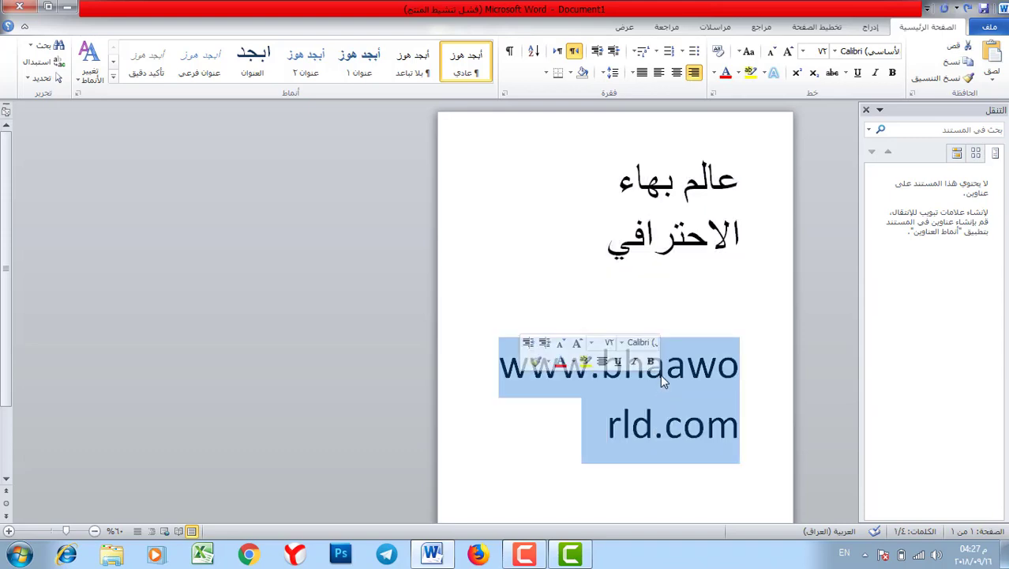
pyautogui.rightClick(662, 381)
pyautogui.click(628, 154)
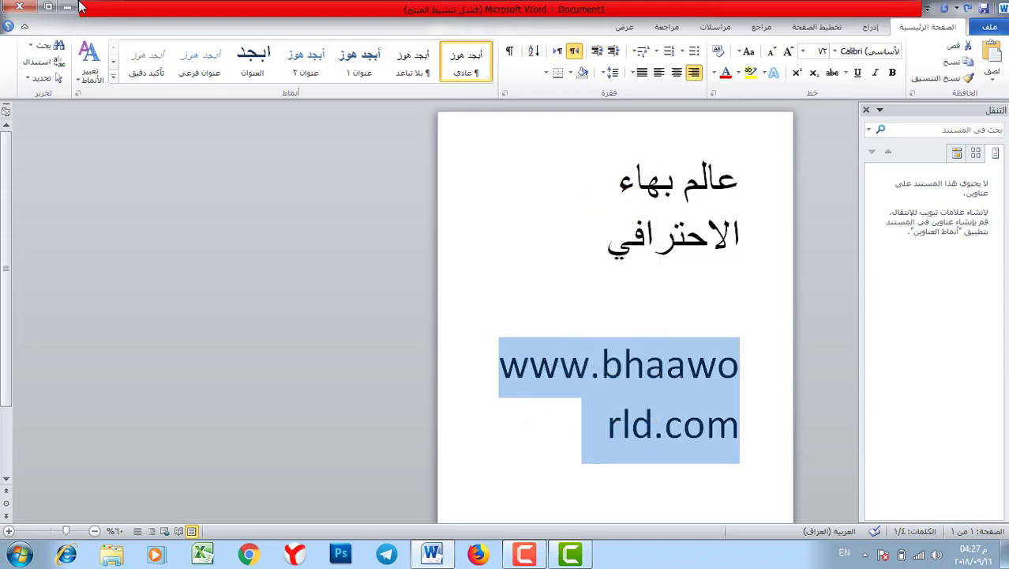
pyautogui.click(79, 6)
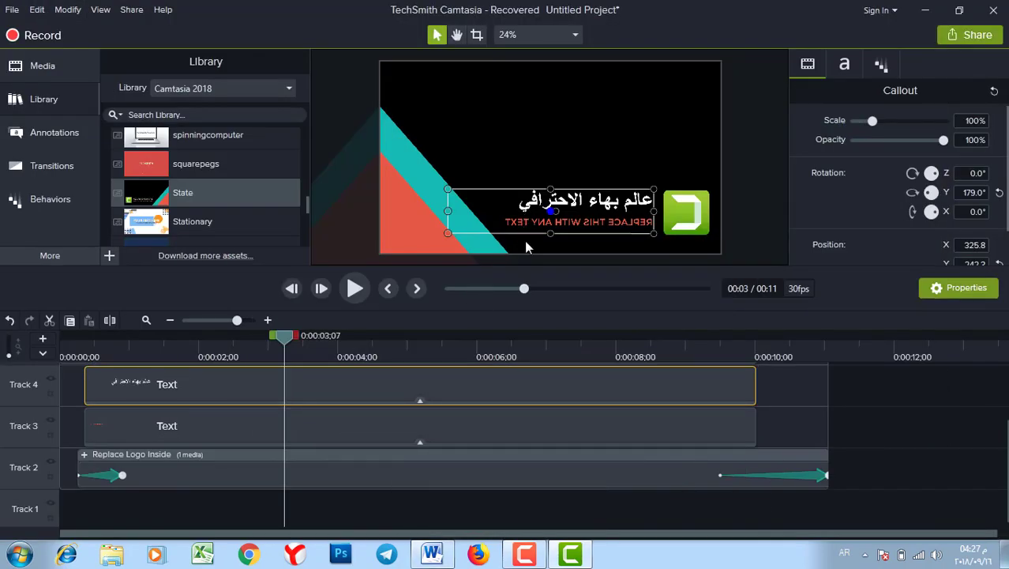
# Nudge the State group to X position 332.5, and raise its Arabic title to Y position 509 on the canvas
pyautogui.click(527, 248)
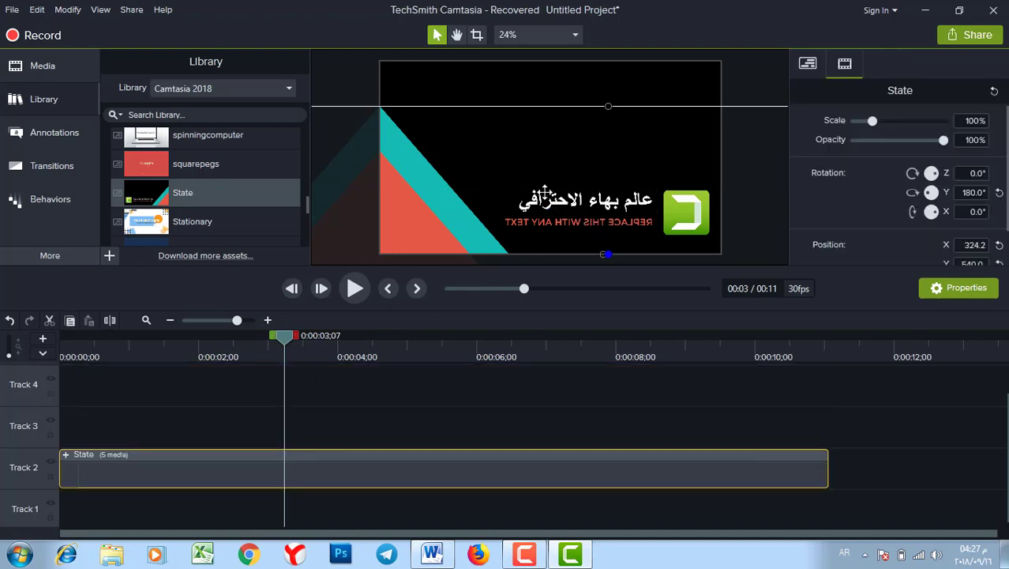
pyautogui.moveTo(545, 190); pyautogui.dragTo(547, 191)
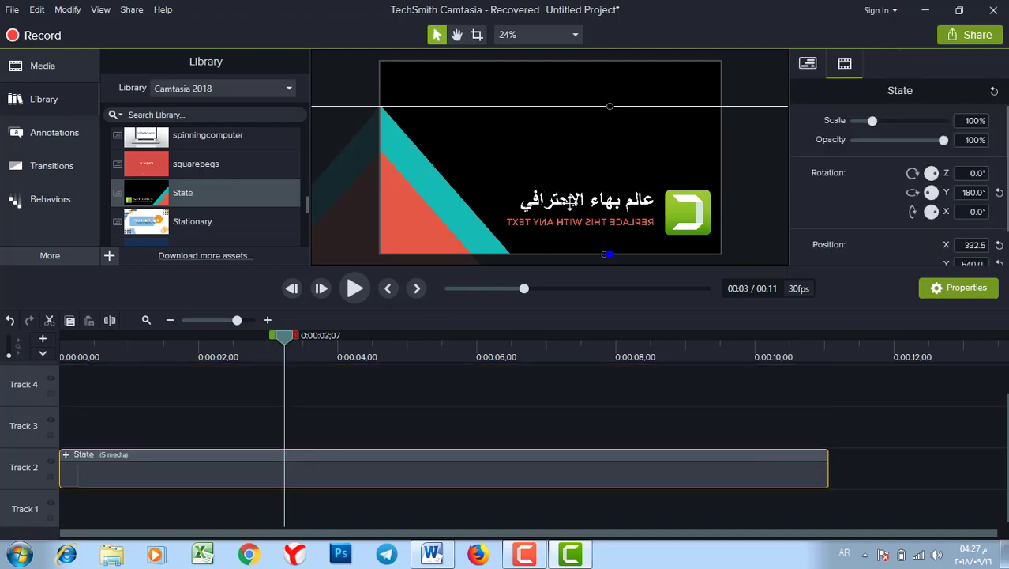
pyautogui.click(67, 455)
pyautogui.click(188, 382)
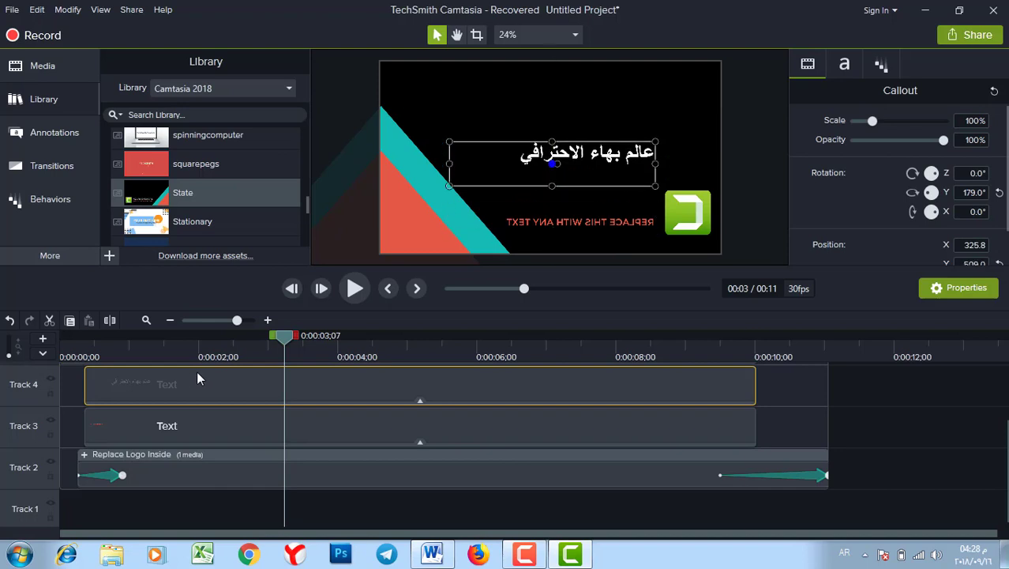
# Replace the "REPLACE THIS WITH ANY TEXT" subtitle on Track 3 with the copied web address
pyautogui.click(180, 426)
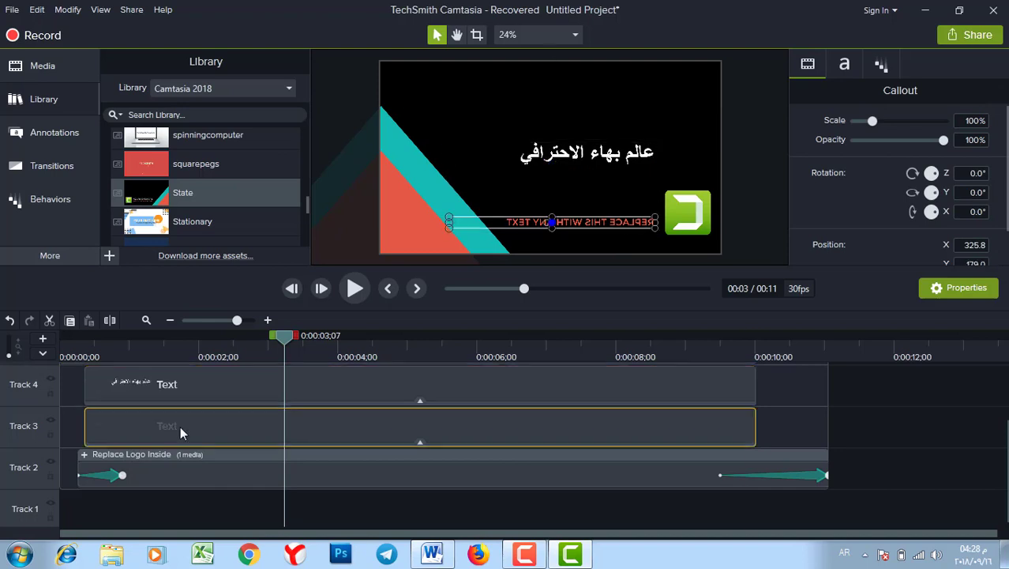
pyautogui.click(610, 221)
pyautogui.rightClick(610, 218)
pyautogui.doubleClick(585, 221)
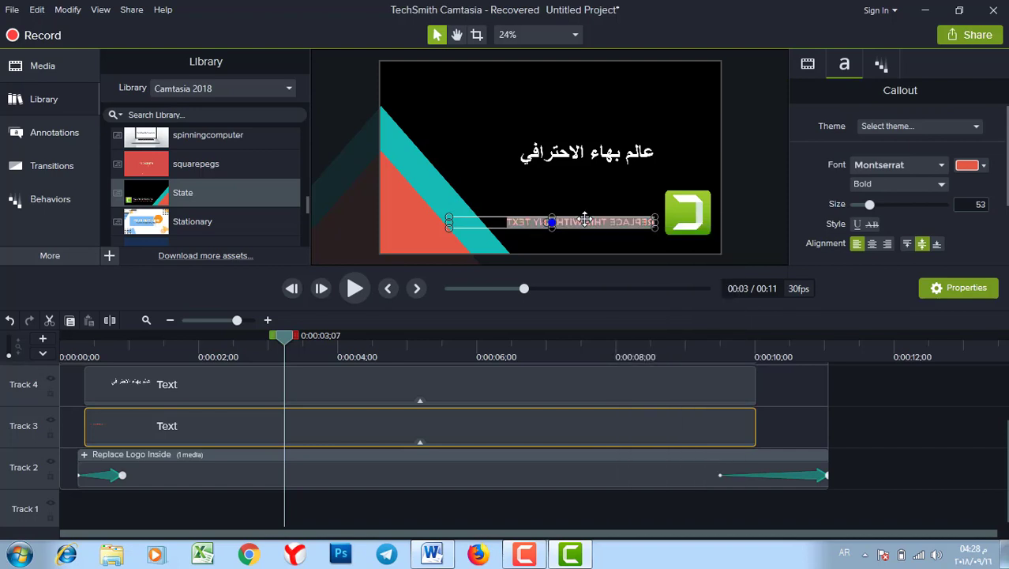
pyautogui.press('BackSpace')
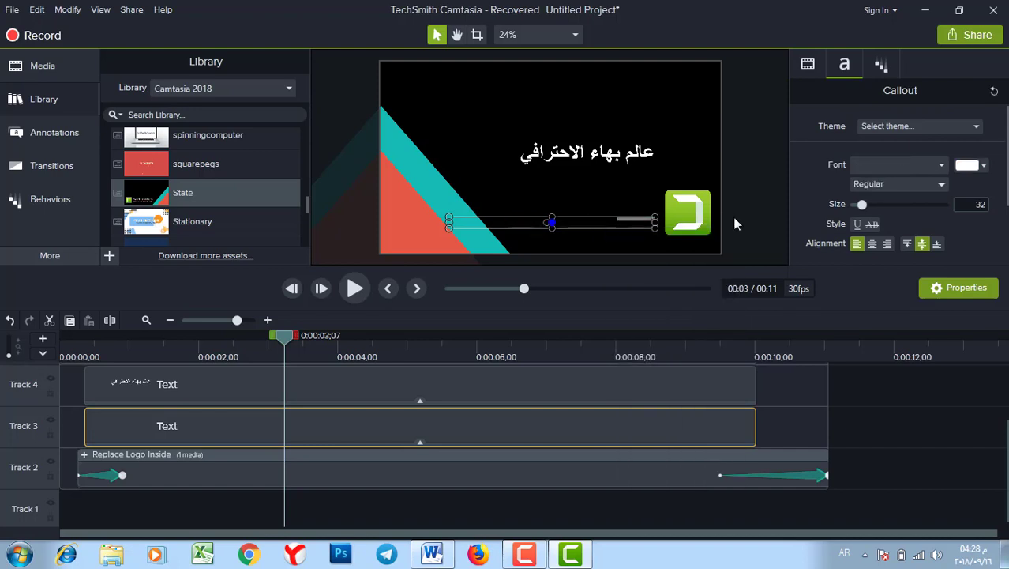
# Color the web address subtitle bright red and set its font size to 96
pyautogui.click(982, 166)
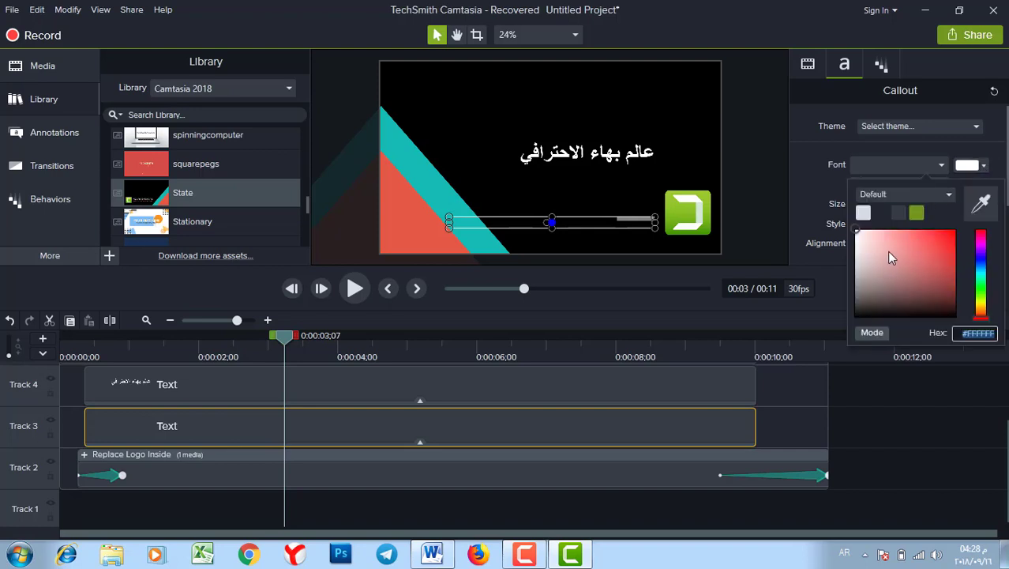
pyautogui.click(886, 282)
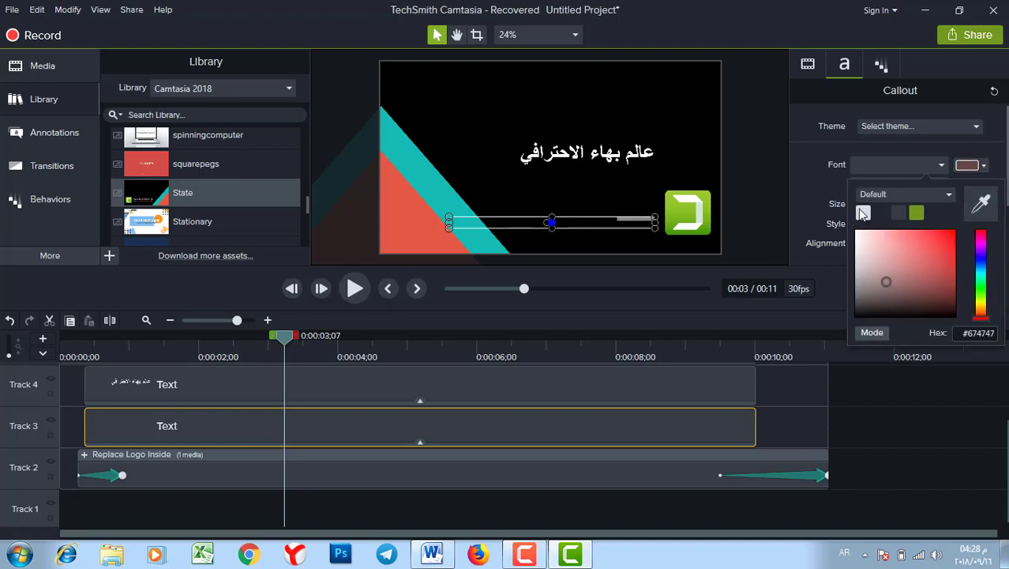
pyautogui.moveTo(908, 253)
pyautogui.mouseDown()
pyautogui.moveTo(936, 241)
pyautogui.moveTo(924, 260)
pyautogui.moveTo(956, 236)
pyautogui.mouseUp()
pyautogui.click(965, 141)
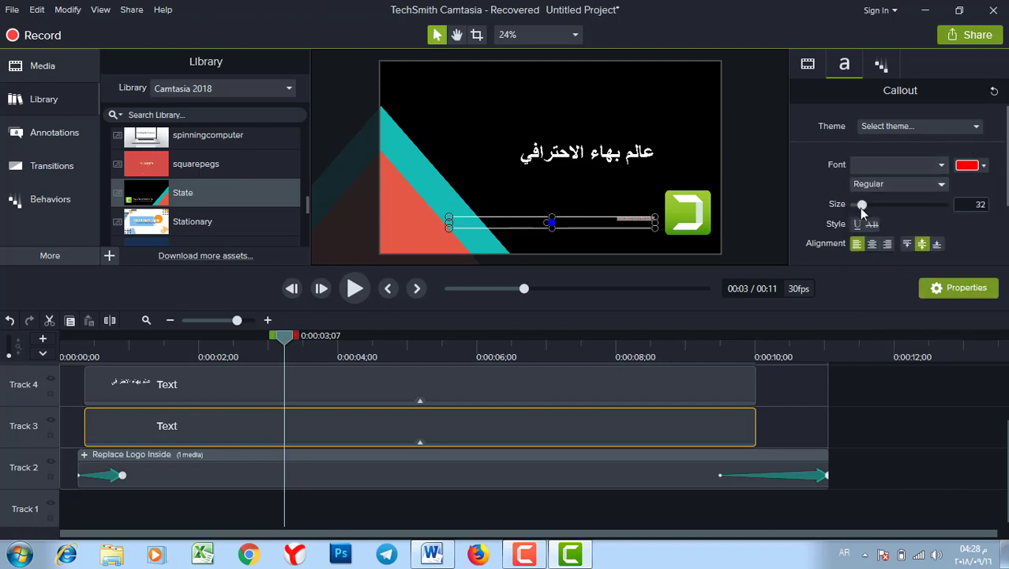
pyautogui.moveTo(867, 204); pyautogui.dragTo(889, 204)
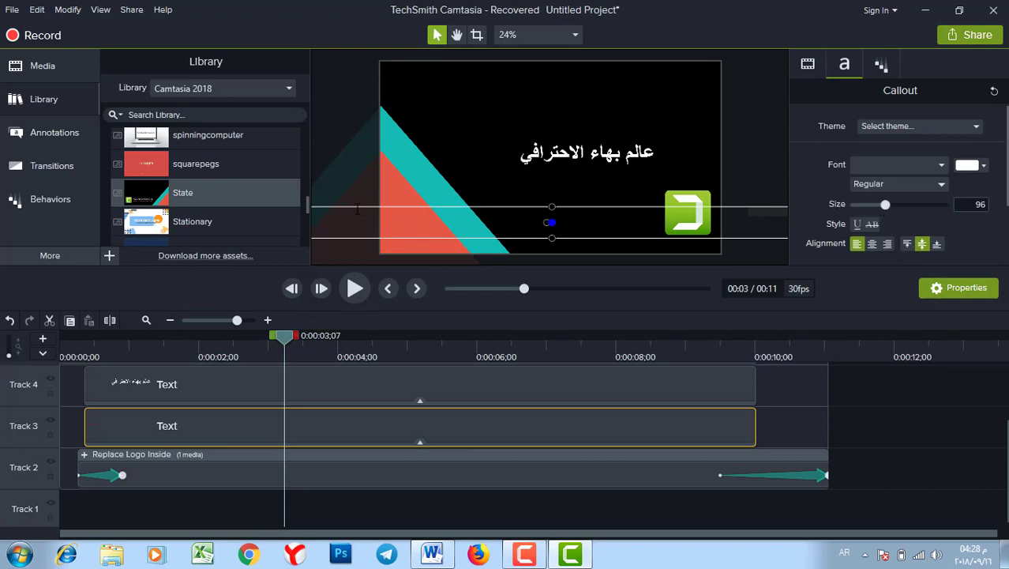
# Move the web address callout left across the canvas until its text sits beside the logo, below the Arabic title
pyautogui.click(615, 172)
pyautogui.click(582, 218)
pyautogui.write('www.bhaaworld.com')
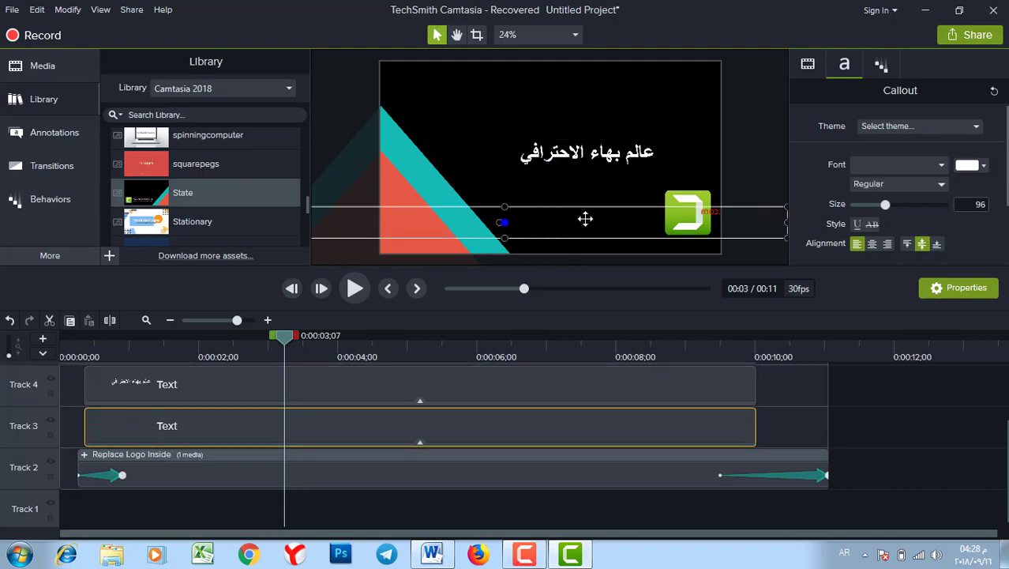
pyautogui.press('Left')
pyautogui.press('Left')
pyautogui.press('Left')
pyautogui.press('Left')
pyautogui.press('Left')
pyautogui.press('Left')
pyautogui.press('Left')
pyautogui.press('Left')
pyautogui.press('Left')
pyautogui.press('Left')
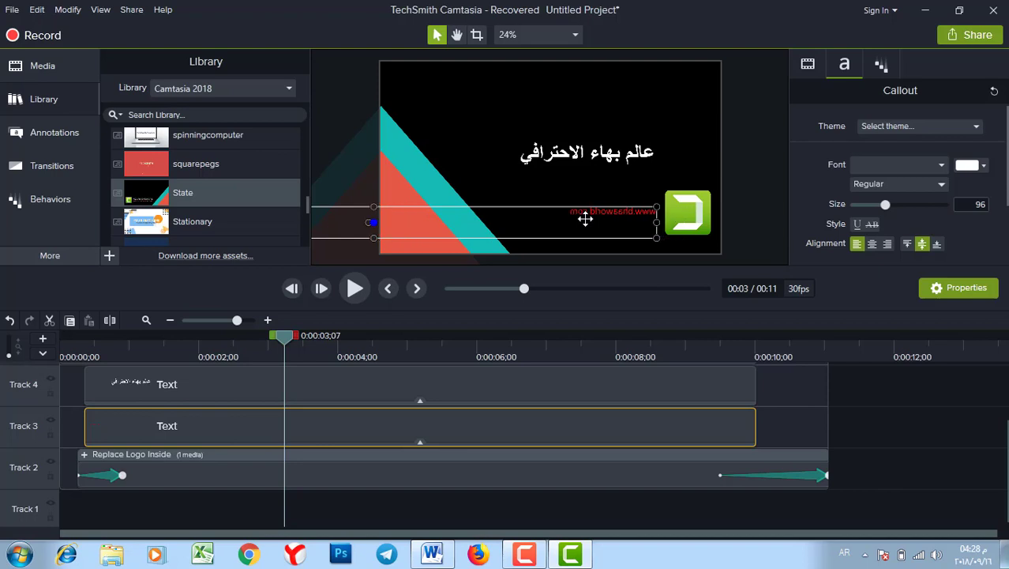
pyautogui.press('Left')
pyautogui.press('Left')
pyautogui.press('Left')
pyautogui.press('Left')
pyautogui.press('Left')
pyautogui.press('Left')
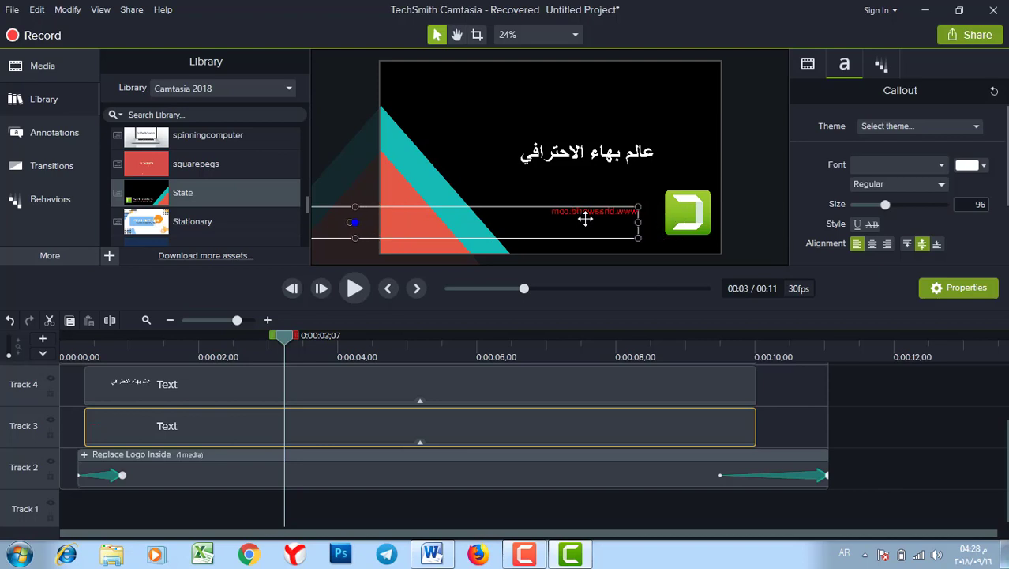
# Center-align the web address text and reposition its callout beneath the Arabic title
pyautogui.doubleClick(583, 214)
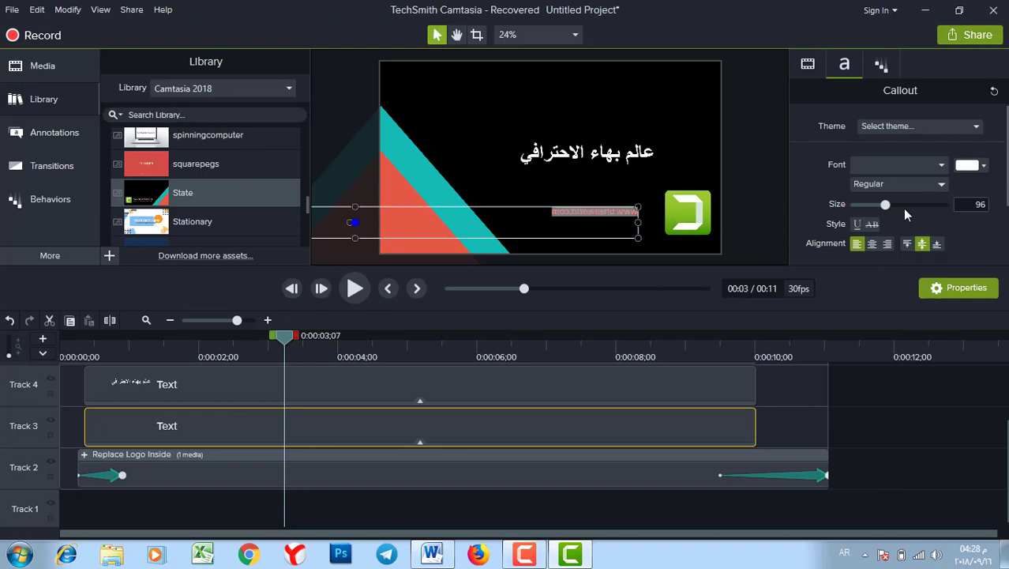
pyautogui.click(873, 244)
pyautogui.click(538, 215)
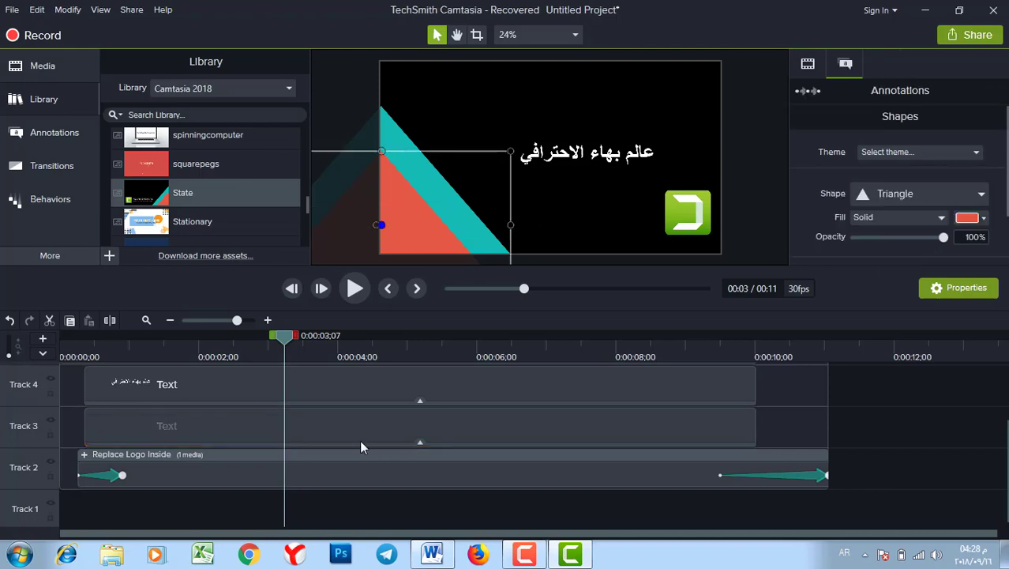
pyautogui.click(351, 423)
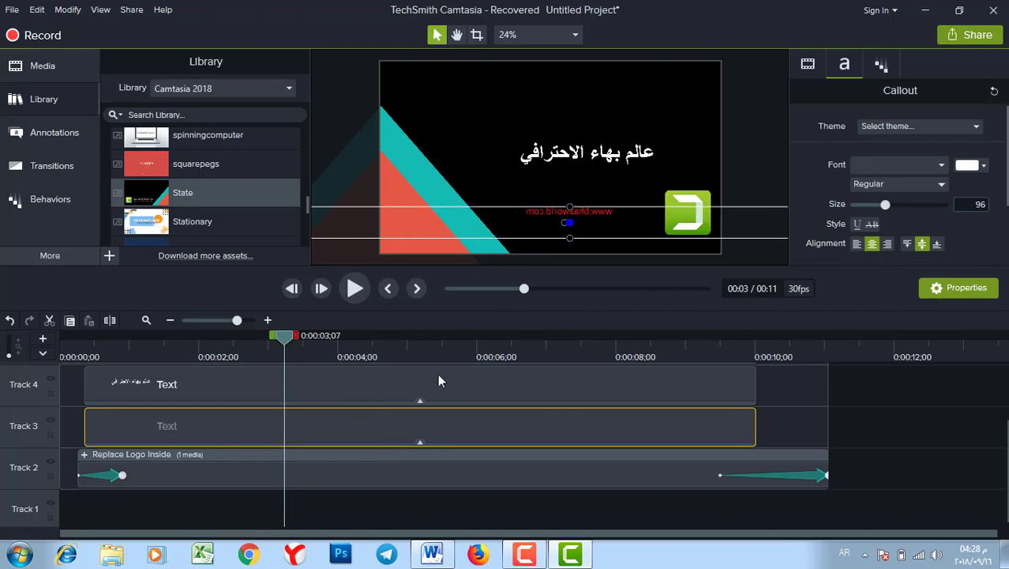
# Enlarge the web address text and make it bold
pyautogui.doubleClick(593, 213)
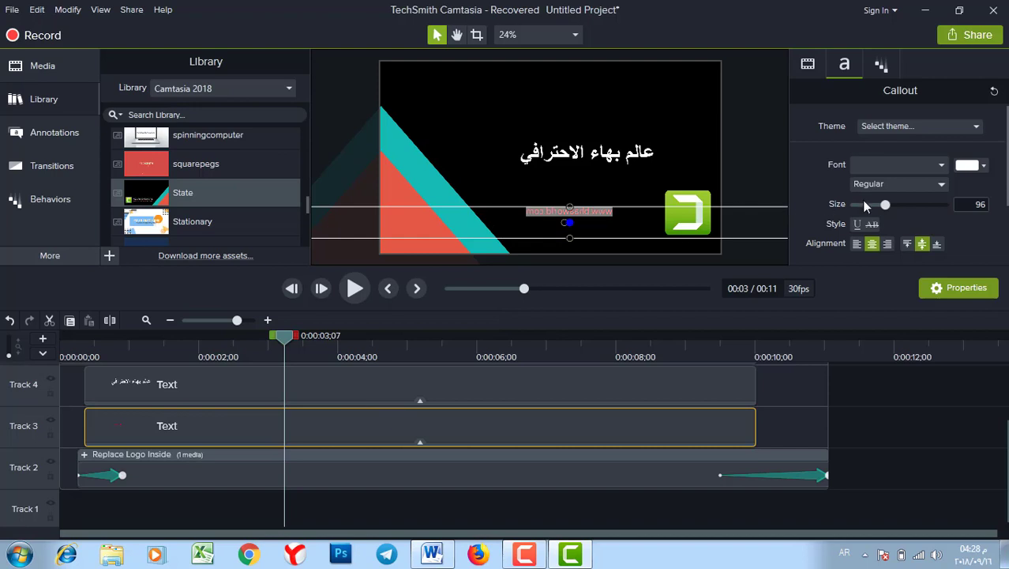
pyautogui.moveTo(883, 204); pyautogui.dragTo(884, 206)
pyautogui.click(918, 186)
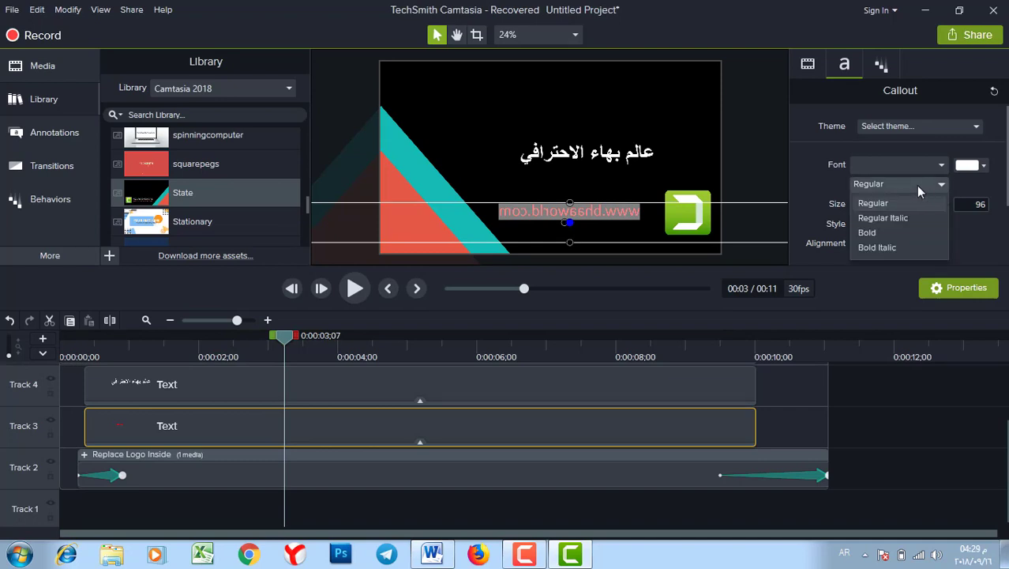
pyautogui.click(887, 232)
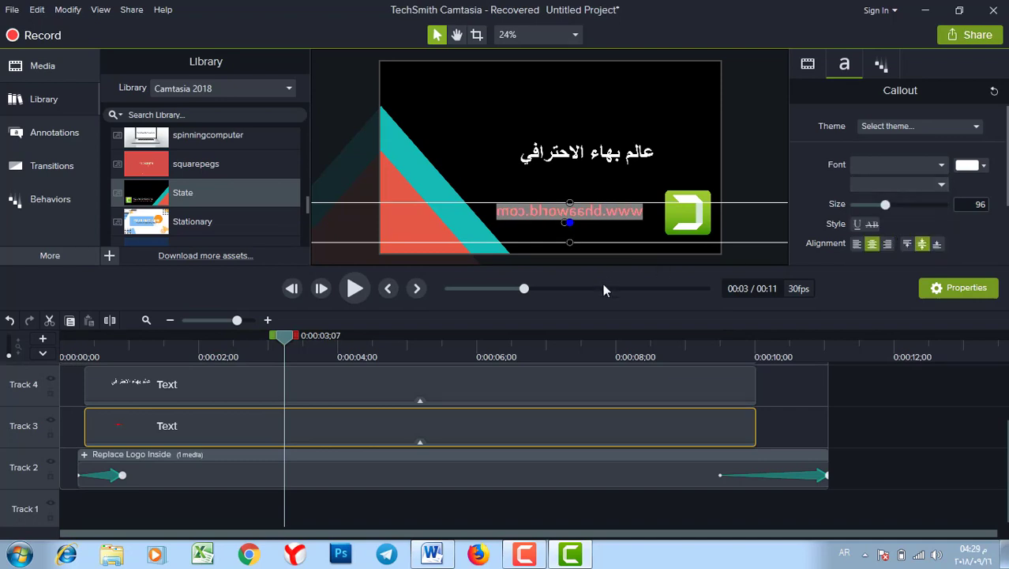
# Shift the web address clip on Track 3 along the timeline so it starts slightly after the Track 4 title
pyautogui.moveTo(489, 428); pyautogui.dragTo(506, 428)
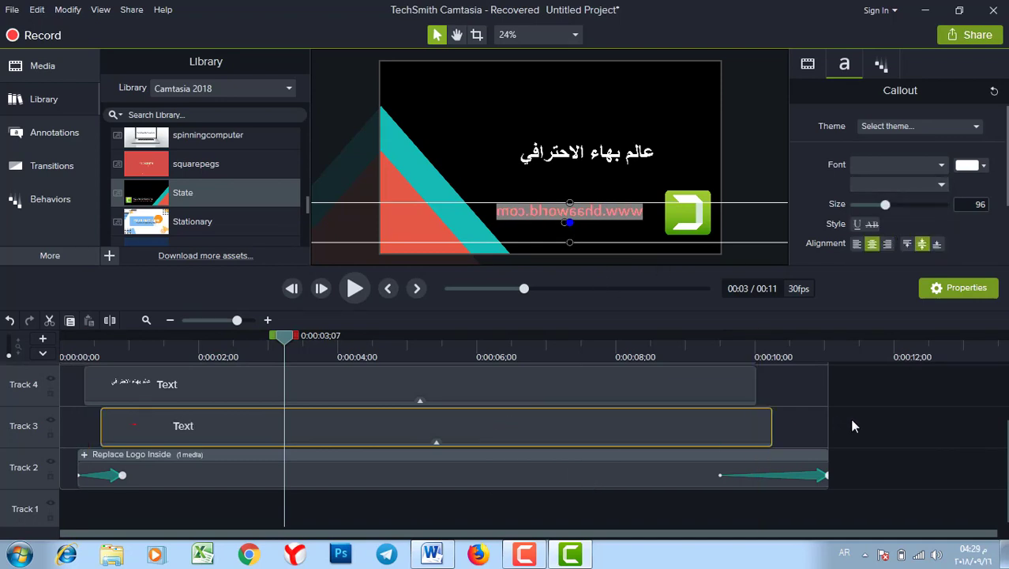
pyautogui.click(850, 421)
pyautogui.click(740, 427)
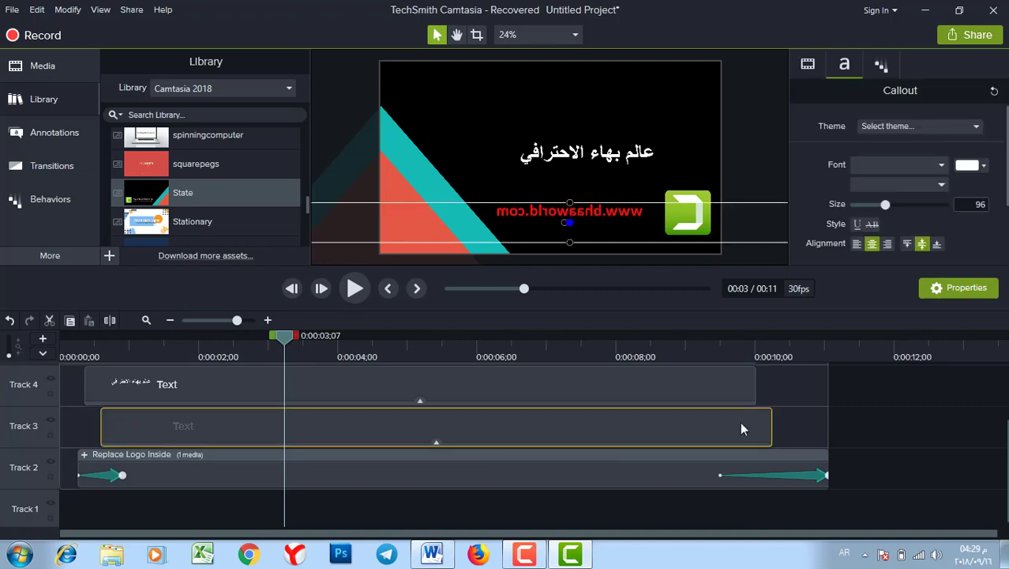
# Rotate the web address callout 180° about Y so it reads correctly, and move it down closer to the logo
pyautogui.click(808, 65)
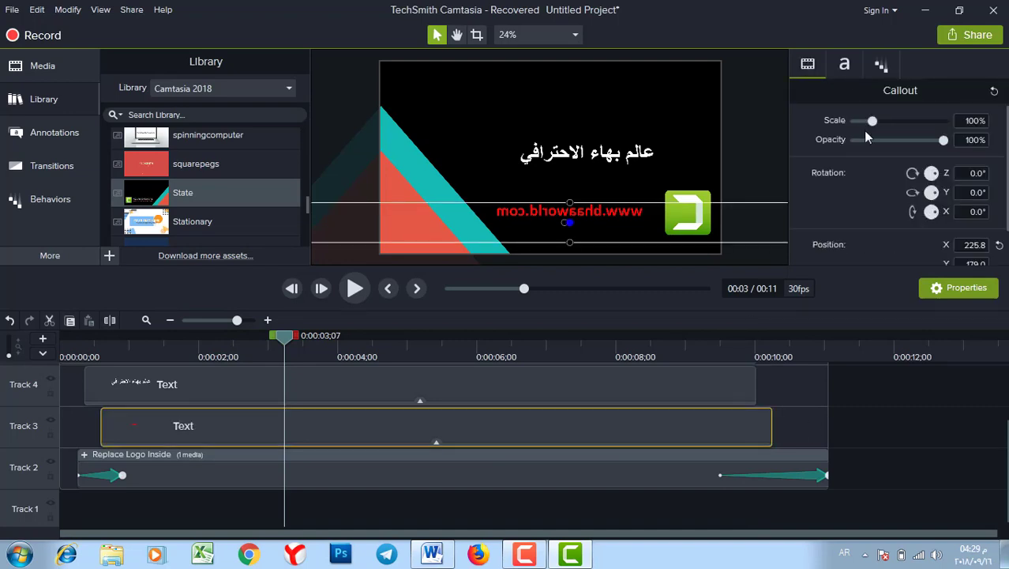
pyautogui.click(970, 192)
pyautogui.write('180')
pyautogui.press('Return')
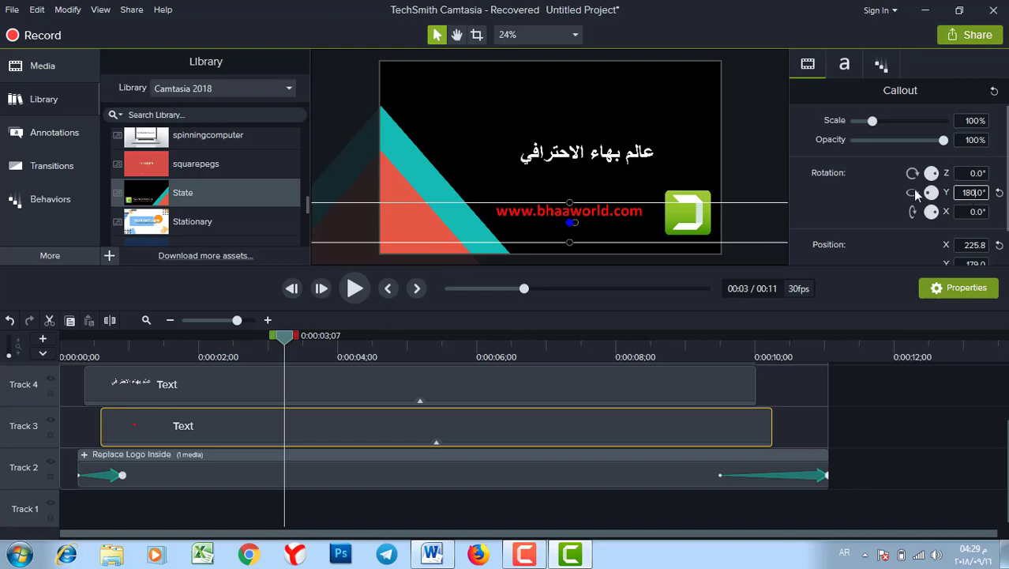
pyautogui.moveTo(603, 202); pyautogui.dragTo(613, 216)
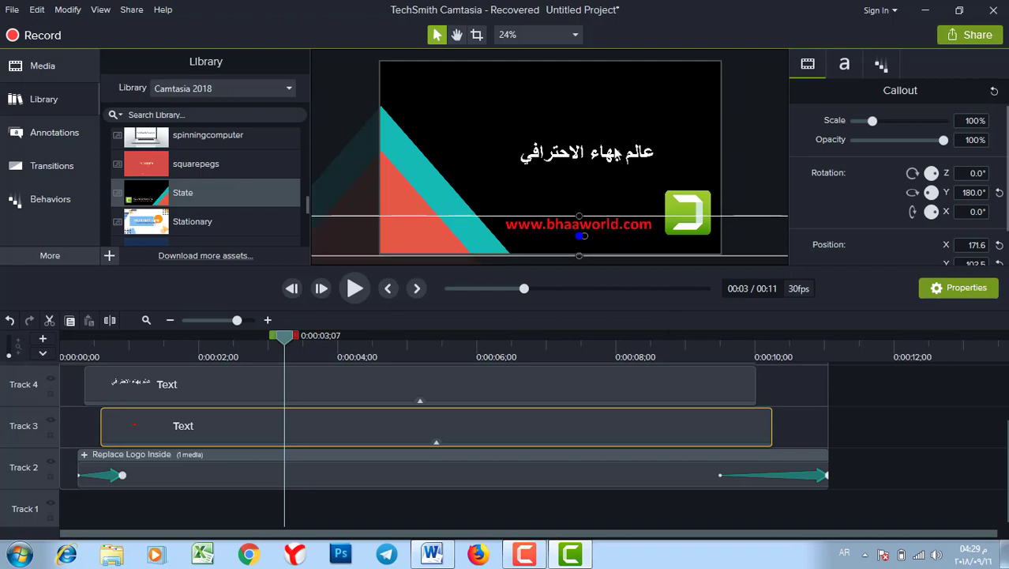
# Move the Arabic title down to sit directly above the web address and set its font size to 130
pyautogui.moveTo(614, 147); pyautogui.dragTo(604, 202)
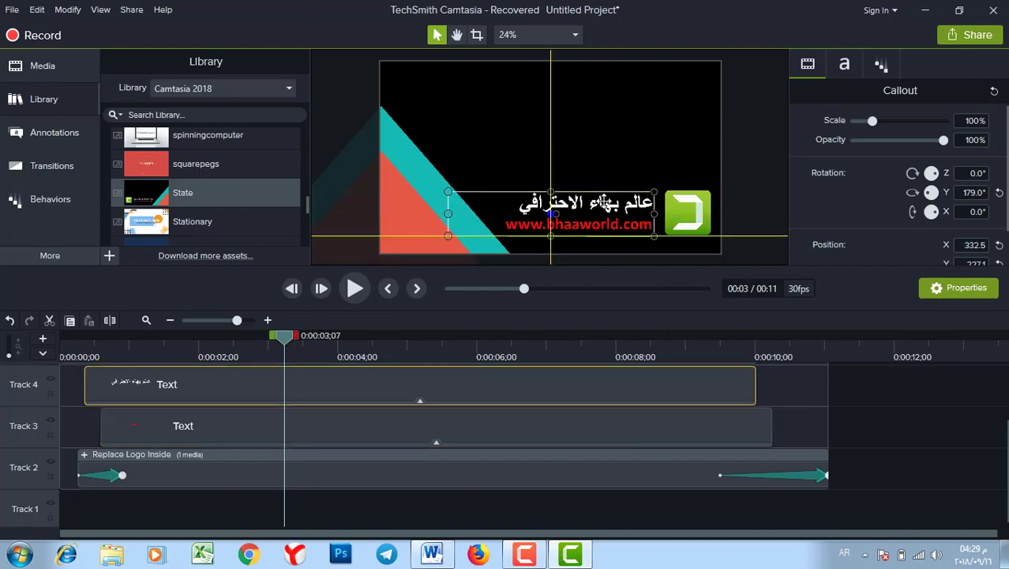
pyautogui.doubleClick(602, 202)
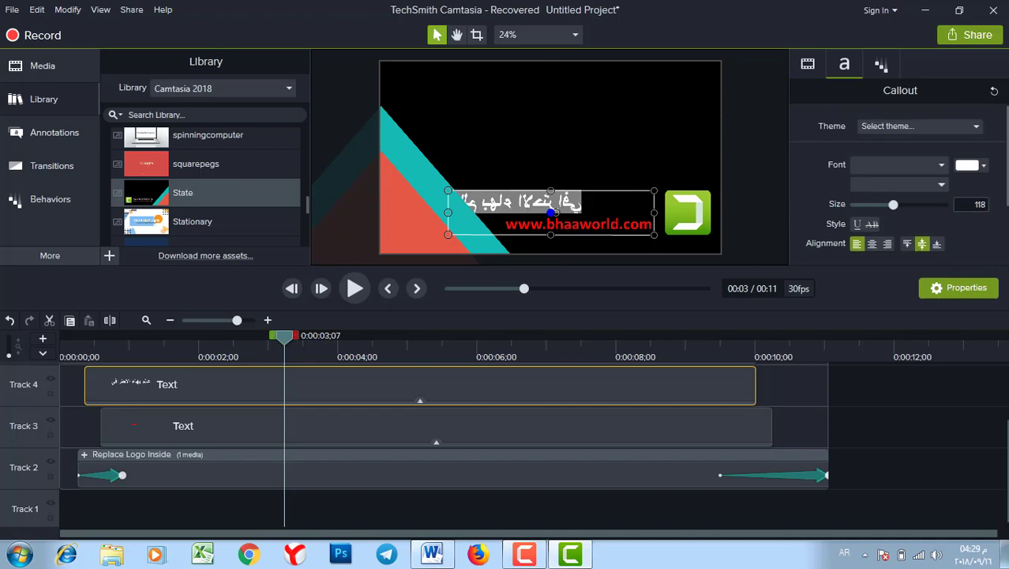
pyautogui.click(976, 205)
pyautogui.write('130')
pyautogui.press('Return')
pyautogui.click(604, 157)
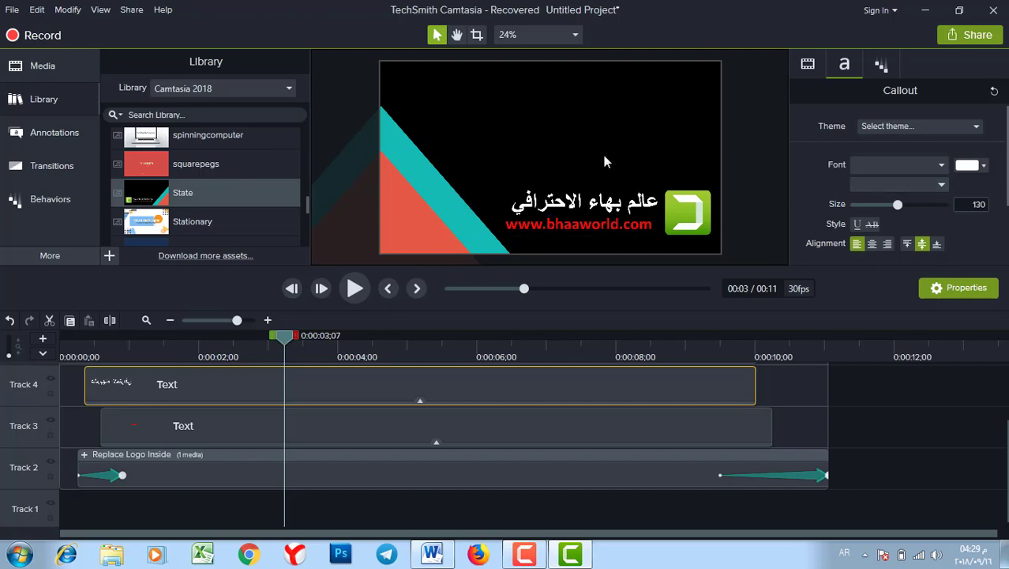
# Reopen the State group and nudge the Arabic title on Track 4 so its edge lines up with the web address
pyautogui.click(586, 199)
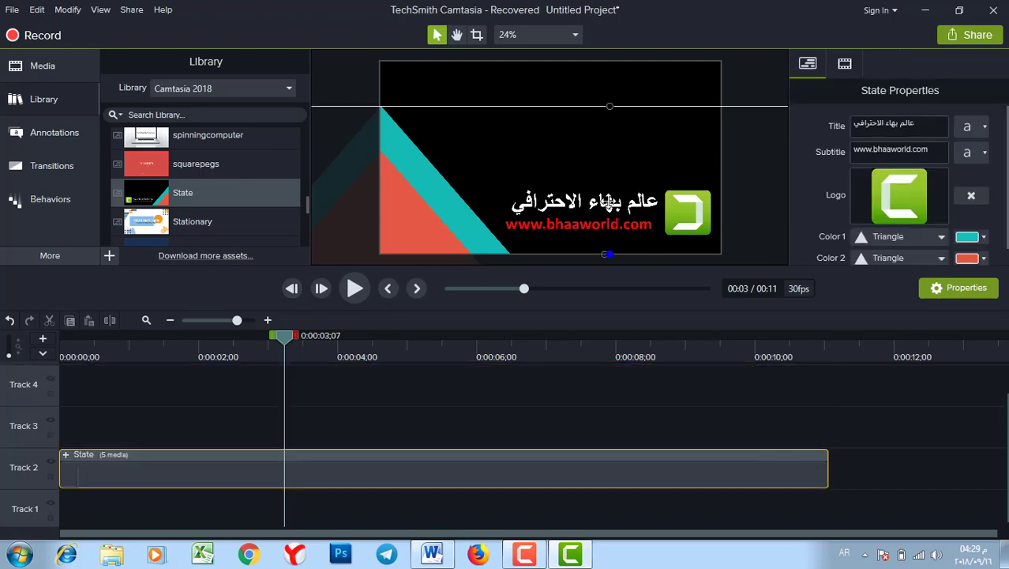
pyautogui.click(66, 455)
pyautogui.click(150, 382)
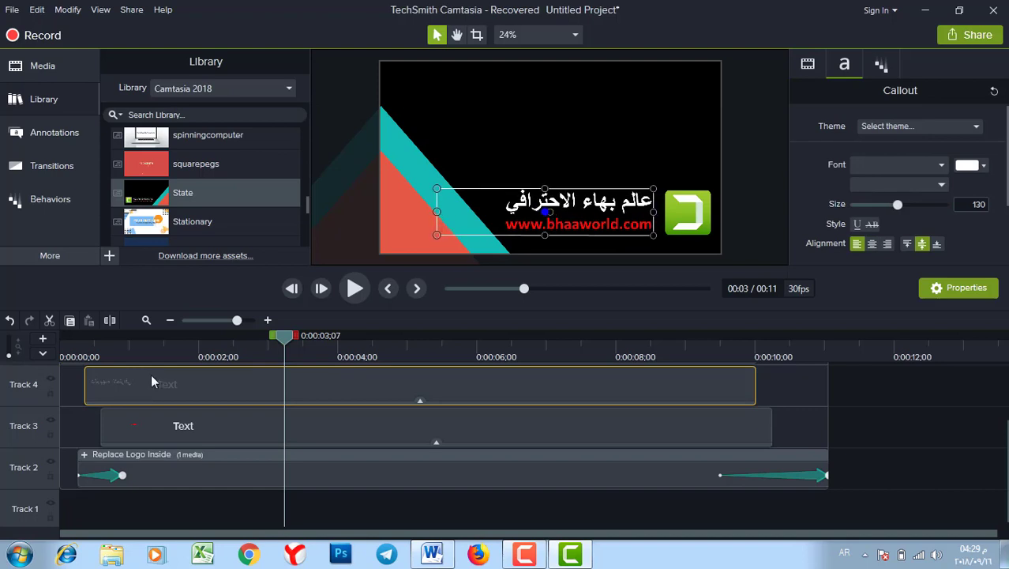
# Play the intro from its beginning to check how the title, web address and logo animate in
pyautogui.moveTo(275, 344); pyautogui.dragTo(31, 338)
pyautogui.press('space')
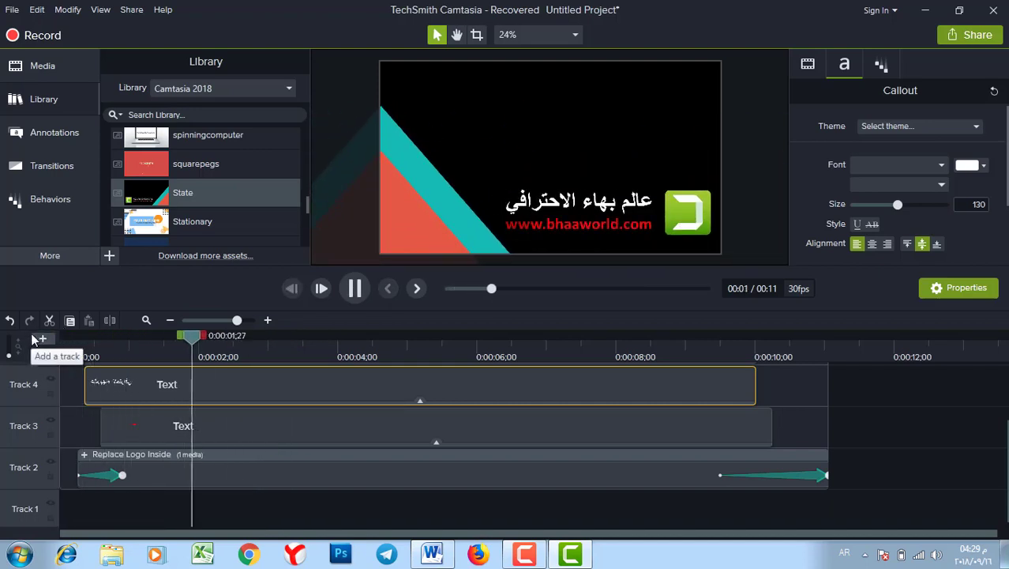
pyautogui.press('space')
# Update the media of the logo placeholder inside the Replace Logo Inside group with the custom logo photo
pyautogui.click(689, 210)
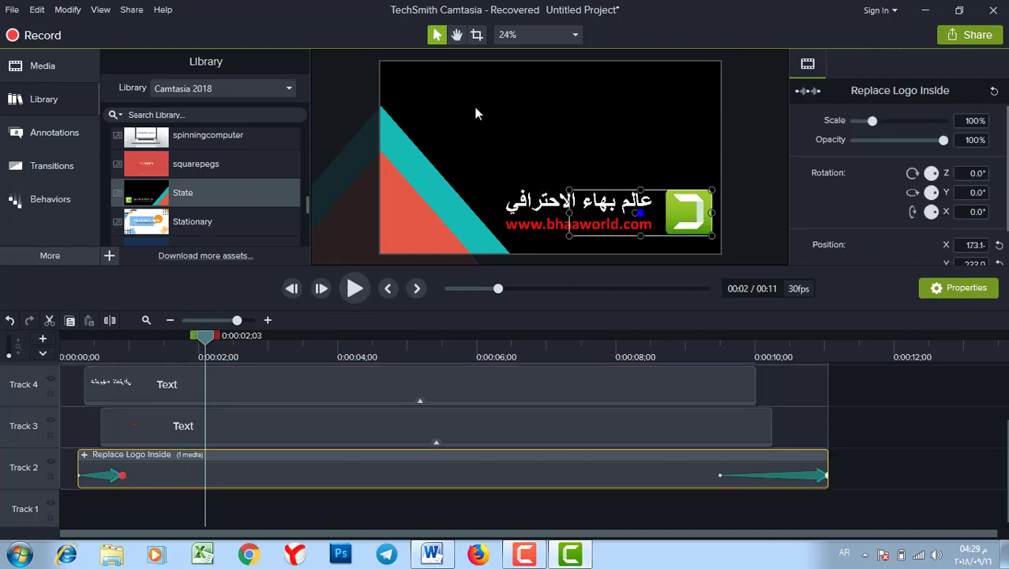
pyautogui.click(84, 455)
pyautogui.click(106, 467)
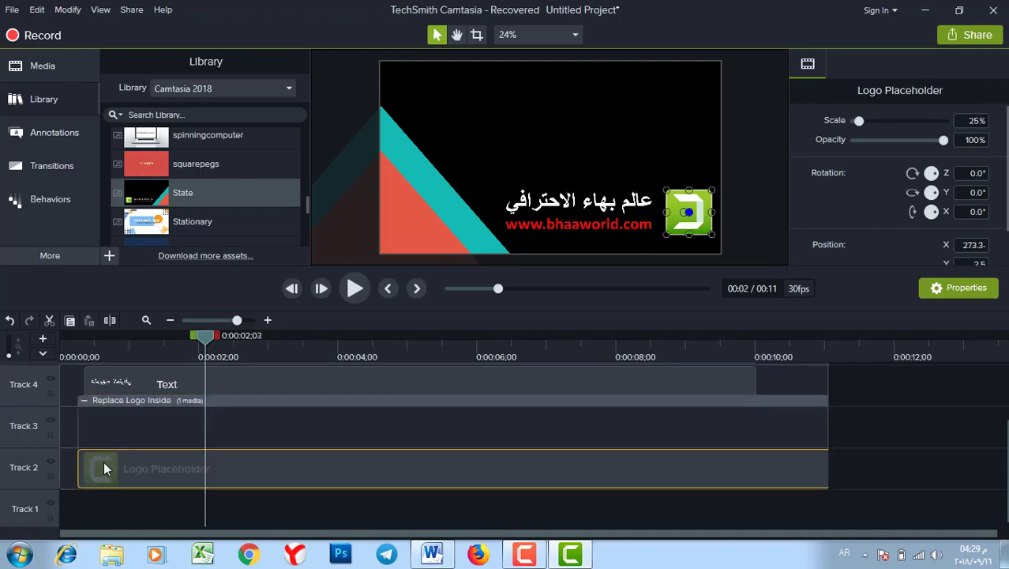
pyautogui.rightClick(104, 461)
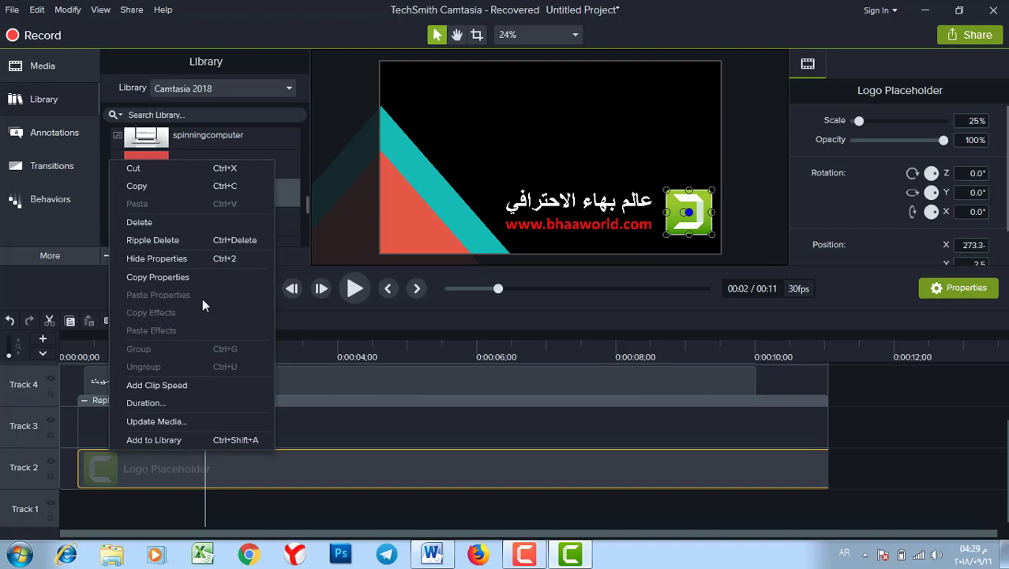
pyautogui.rightClick(121, 467)
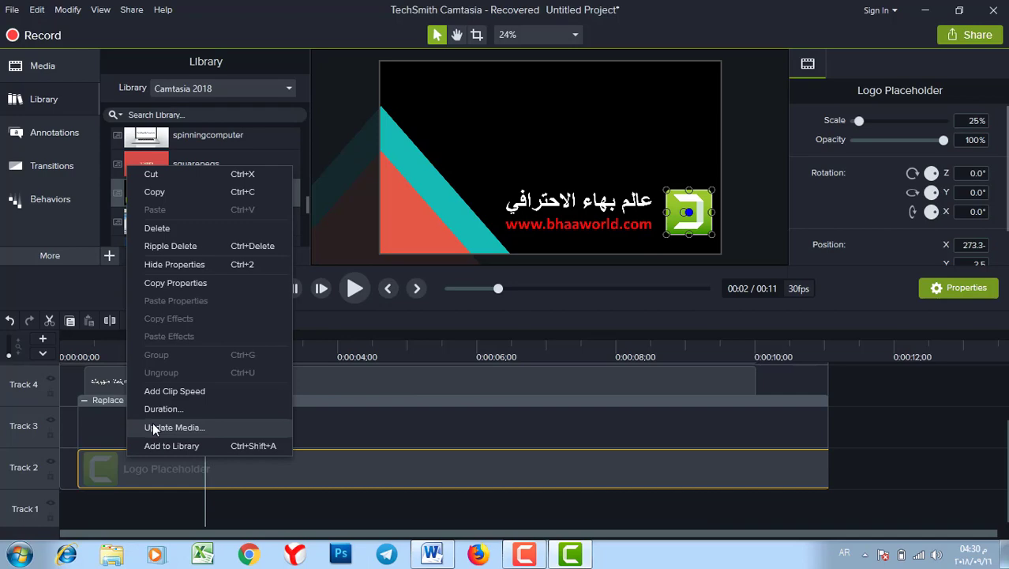
pyautogui.click(154, 427)
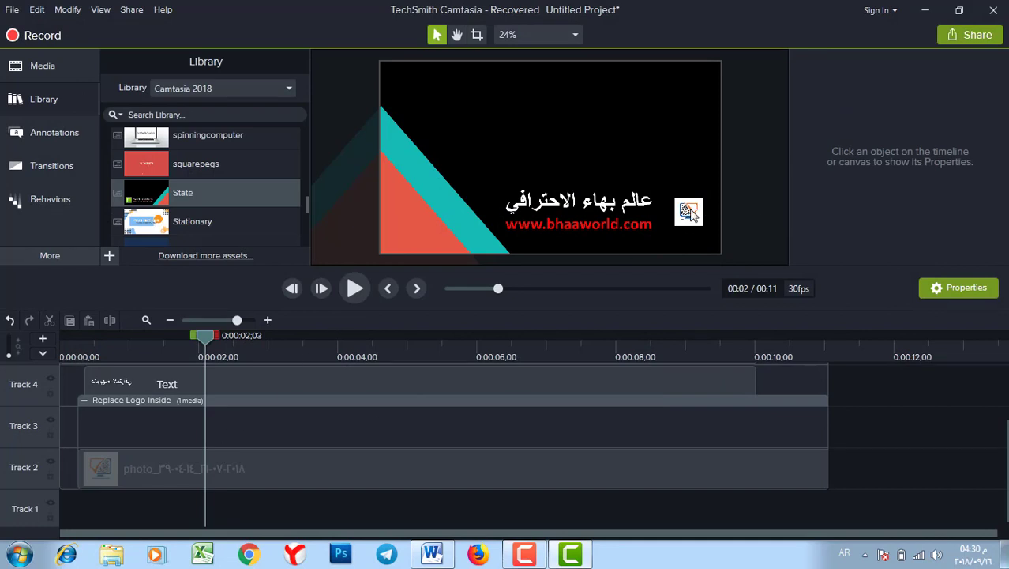
# Enlarge the new logo image to about 33.5% scale beside the Arabic text and rotate it 180° about Y
pyautogui.click(690, 210)
pyautogui.moveTo(676, 198); pyautogui.dragTo(665, 189)
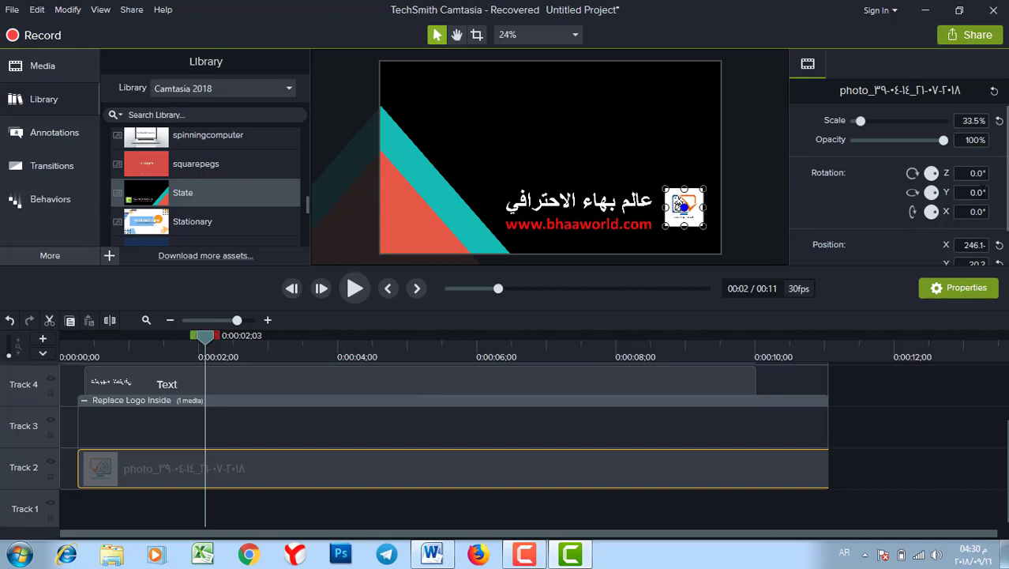
pyautogui.click(973, 192)
pyautogui.write('180')
pyautogui.press('Return')
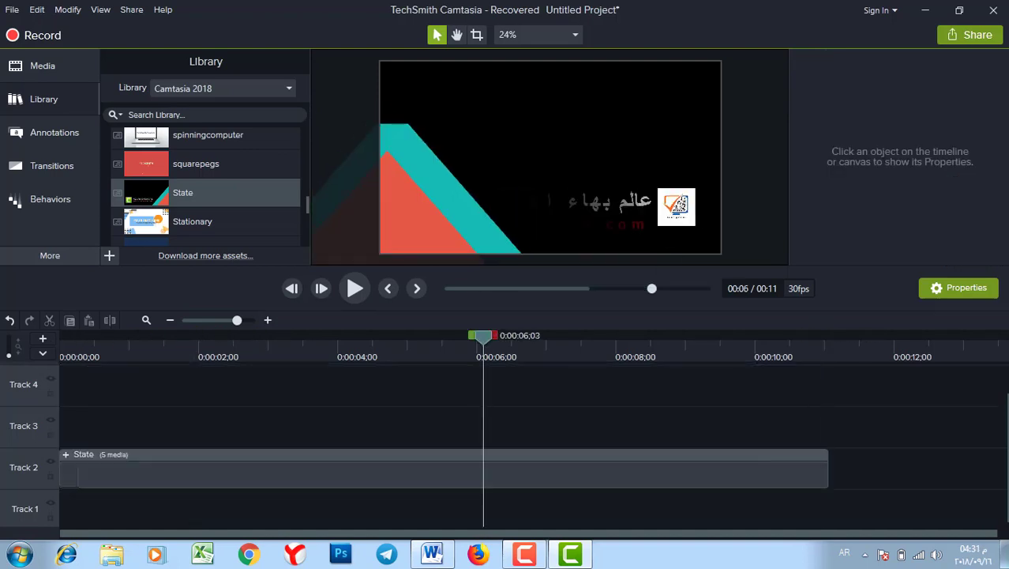
# Play the finished State intro to its end and scrub from the start to about 4 seconds to review it
pyautogui.press('space')
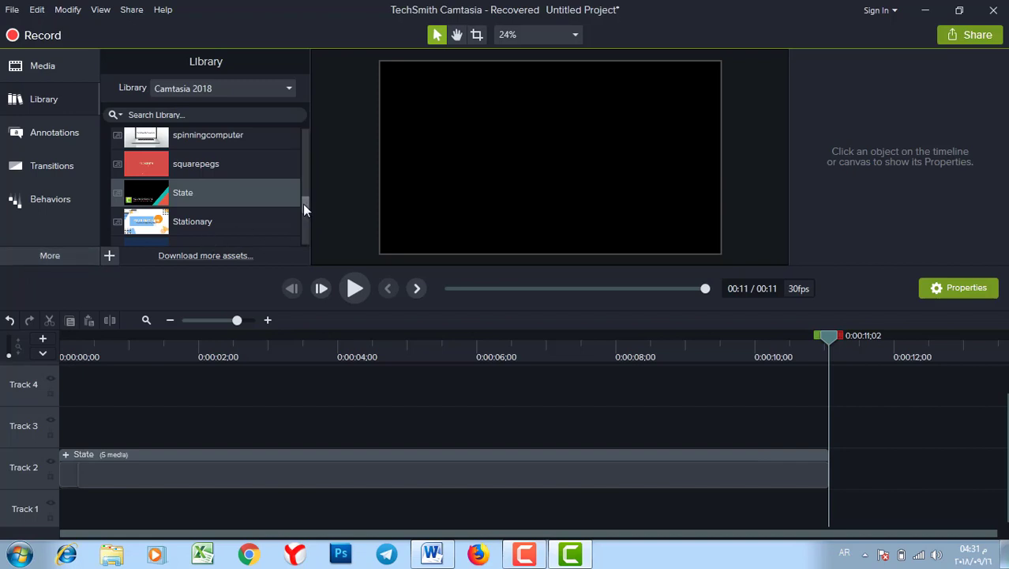
pyautogui.moveTo(303, 204); pyautogui.dragTo(313, 145)
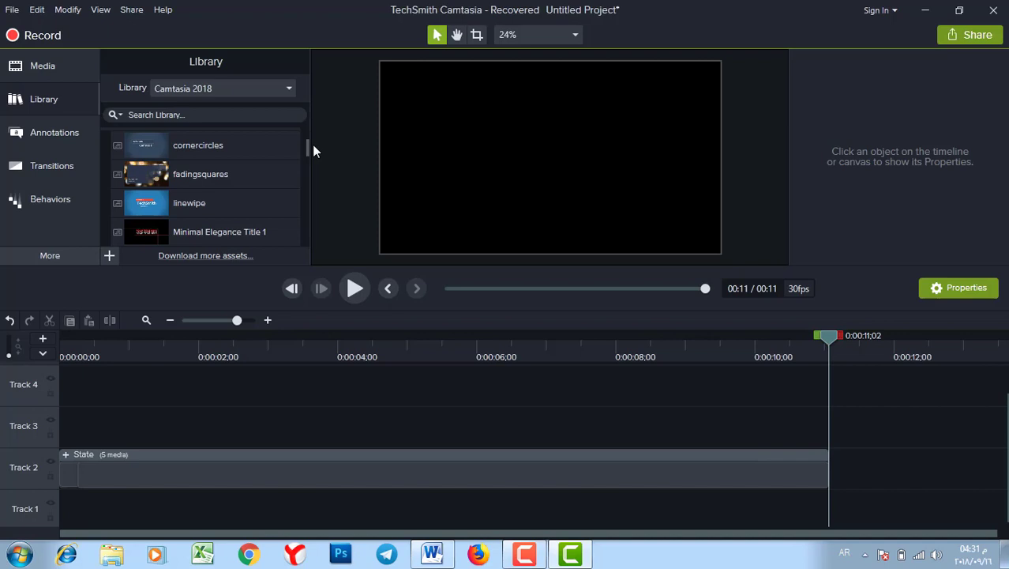
pyautogui.hotkey('ctrl', 'Home')
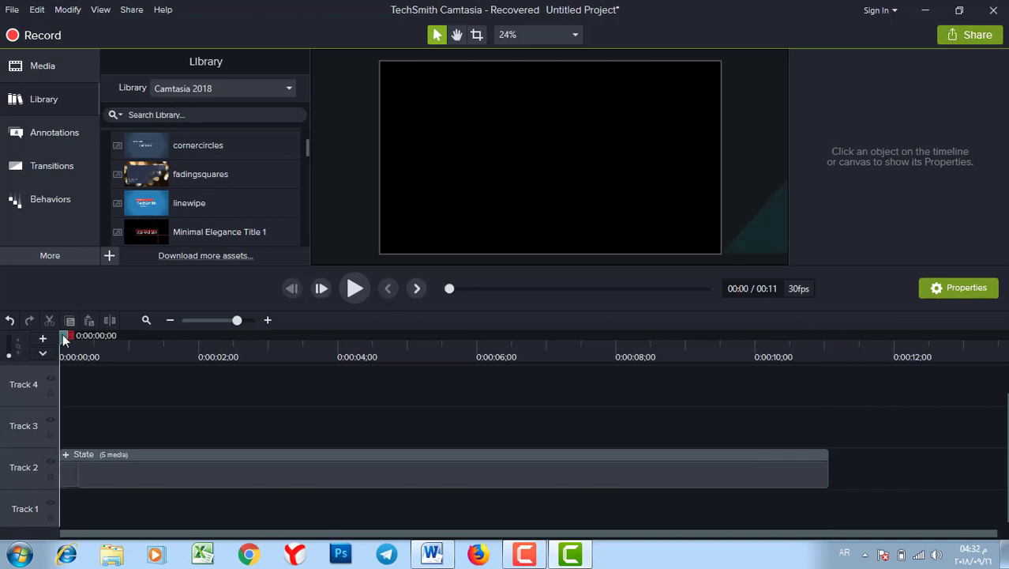
pyautogui.moveTo(65, 335); pyautogui.dragTo(319, 335)
pyautogui.moveTo(357, 377); pyautogui.dragTo(365, 377)
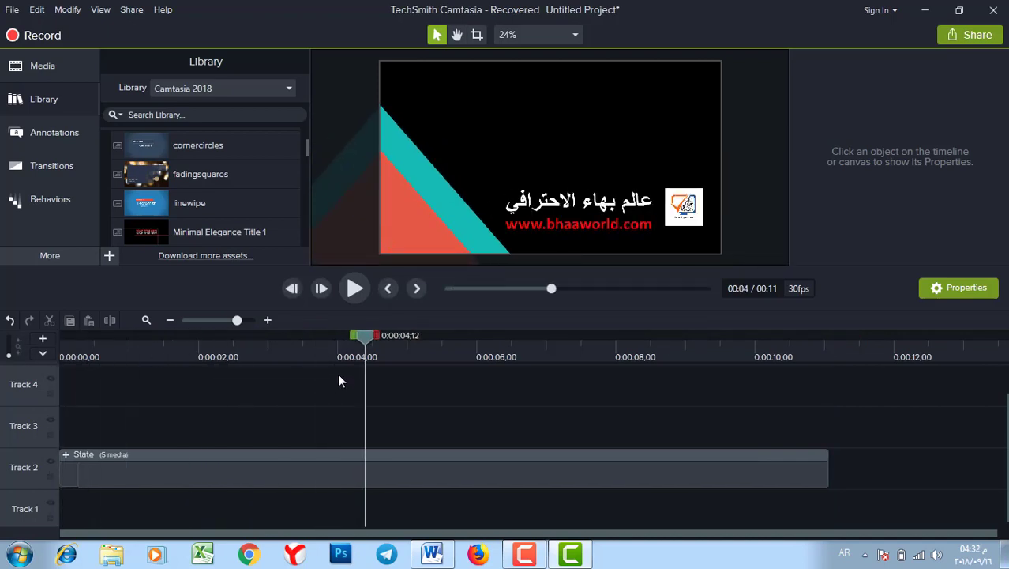
# Try out a local file export with the MP4 only (up to 1080p) preset as far as the save location, and cancel it
pyautogui.click(970, 35)
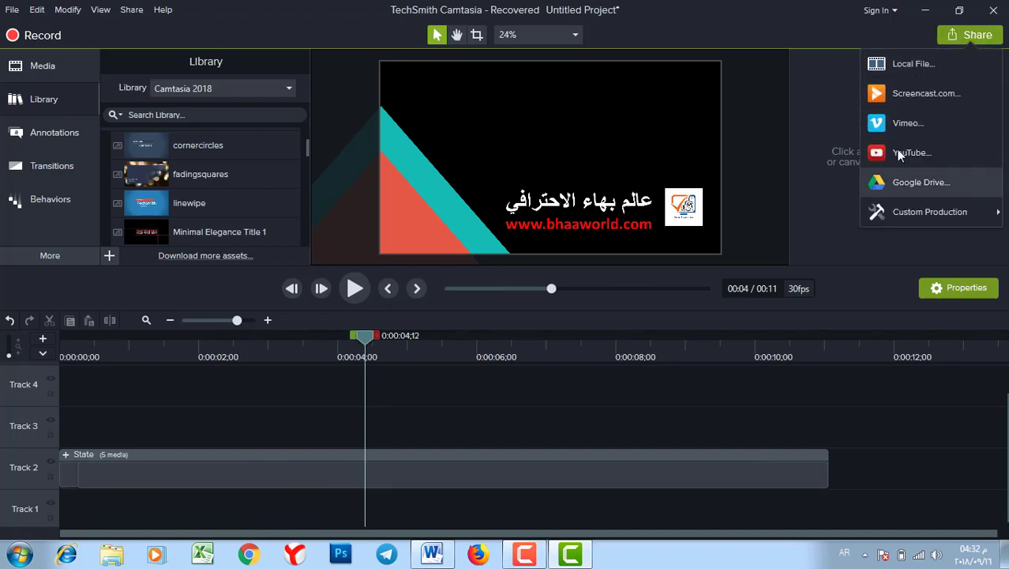
pyautogui.click(905, 70)
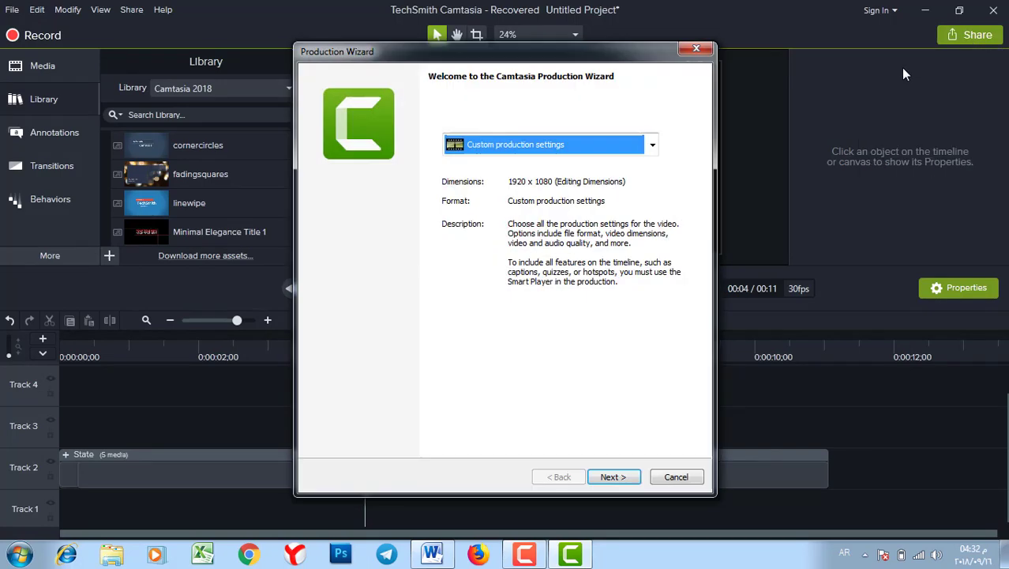
pyautogui.click(650, 146)
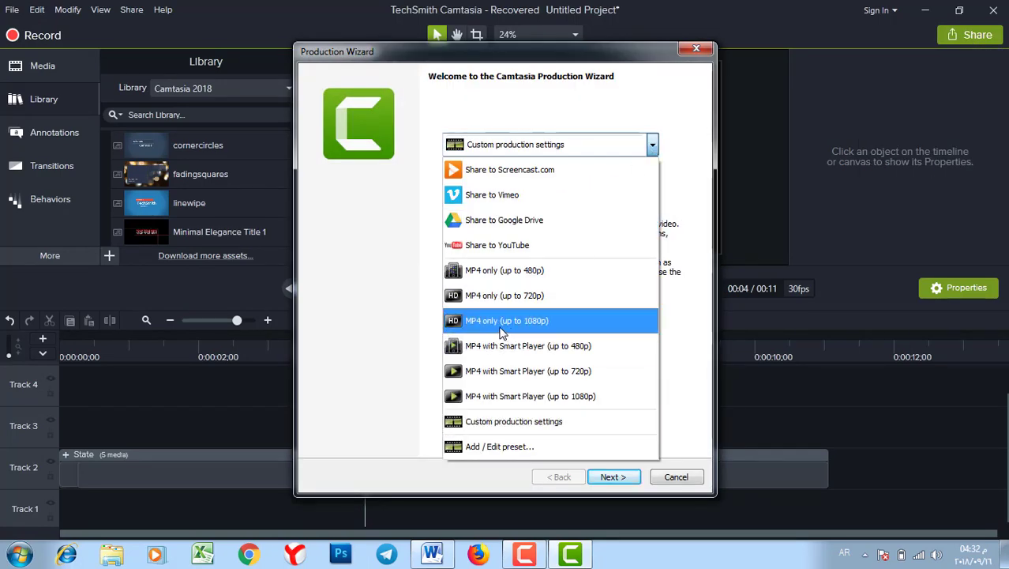
pyautogui.click(504, 324)
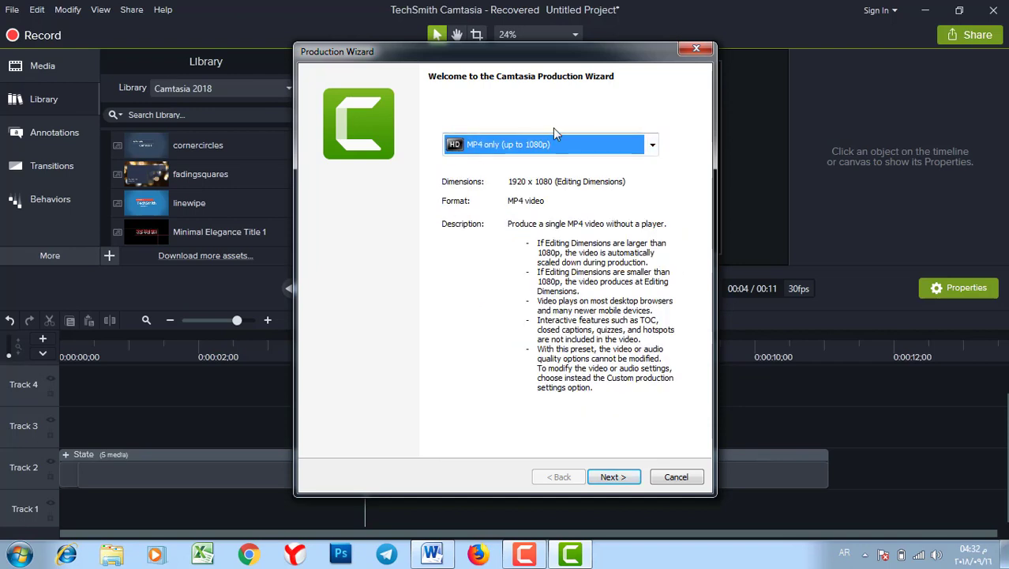
pyautogui.click(612, 478)
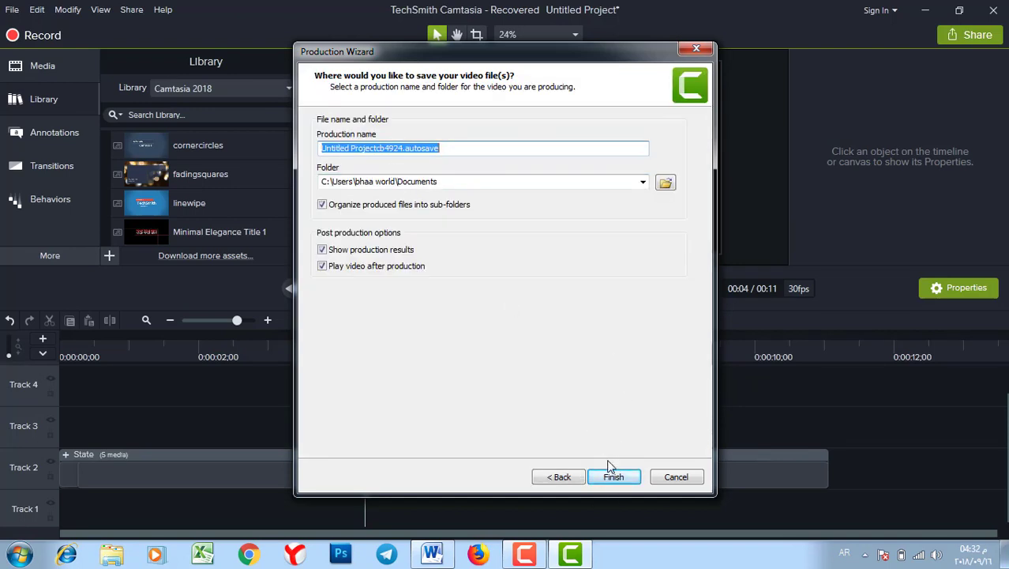
pyautogui.click(694, 50)
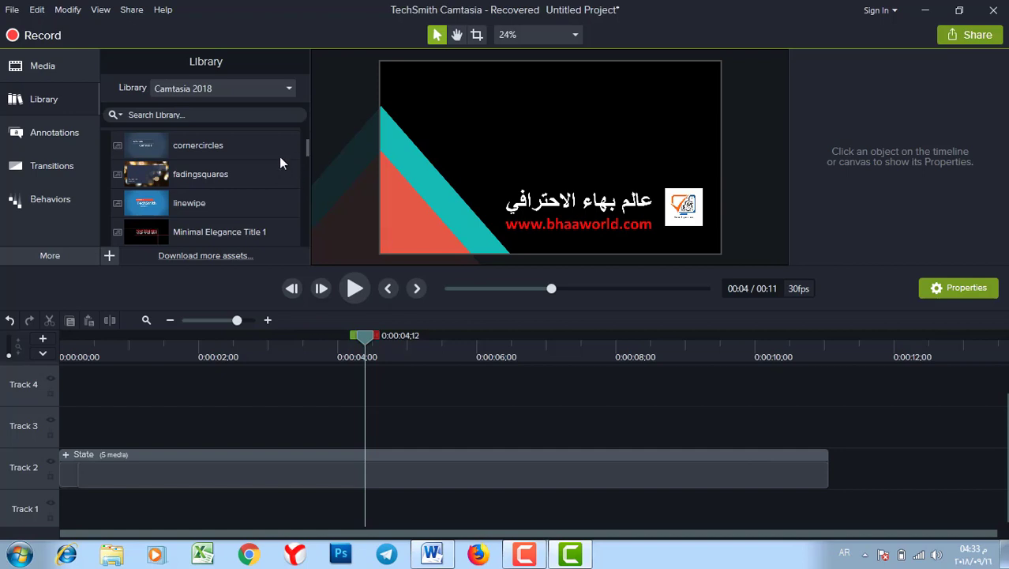
# Browse the Camtasia 2018 library for another intro
pyautogui.moveTo(308, 148); pyautogui.dragTo(302, 169)
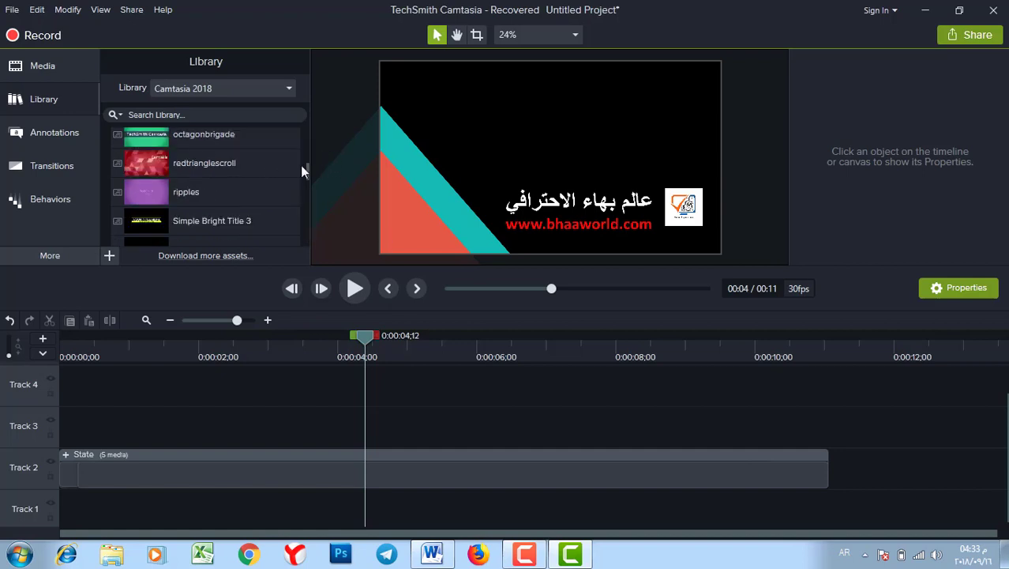